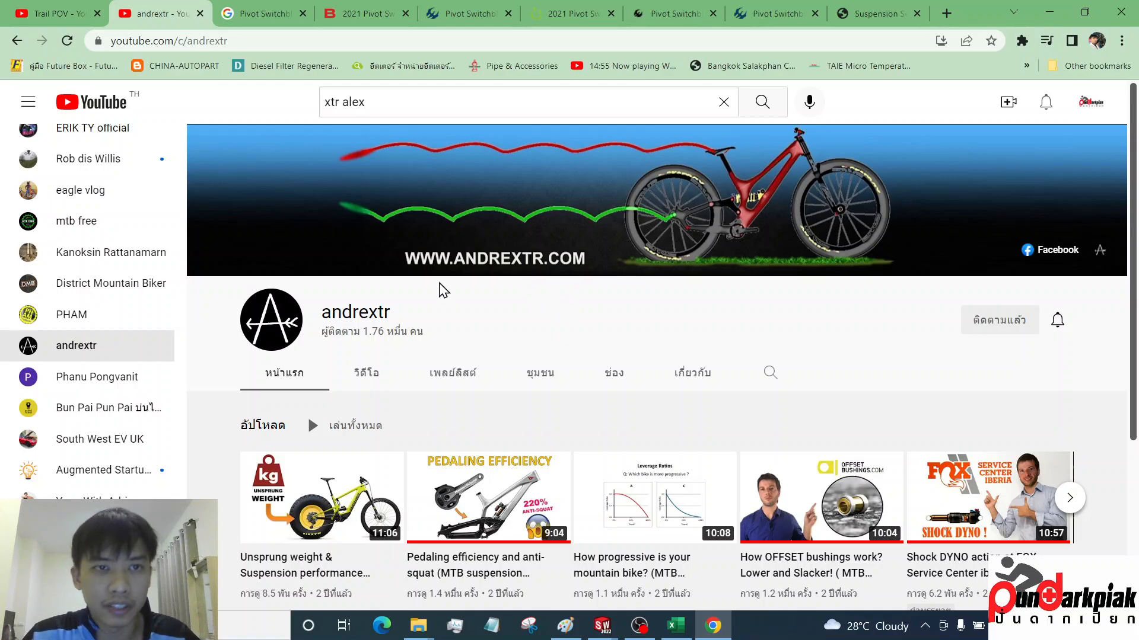
Examine the Switchblade bike image and model description on the Pivot Cycles global product page
left_click(471, 14)
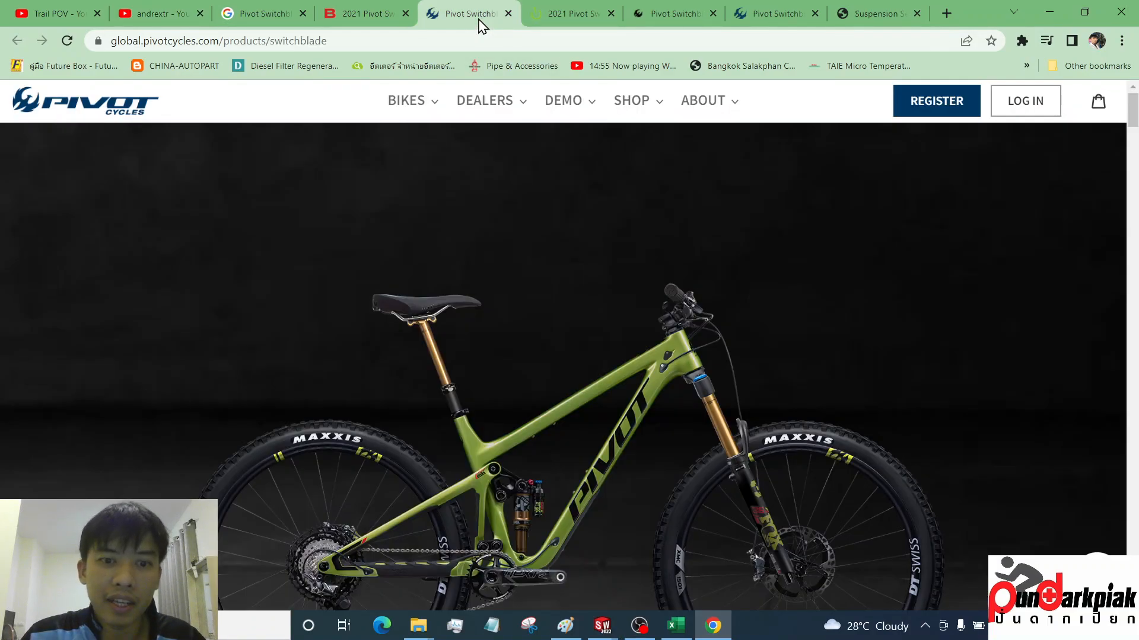
scroll(533, 201, "down", 4)
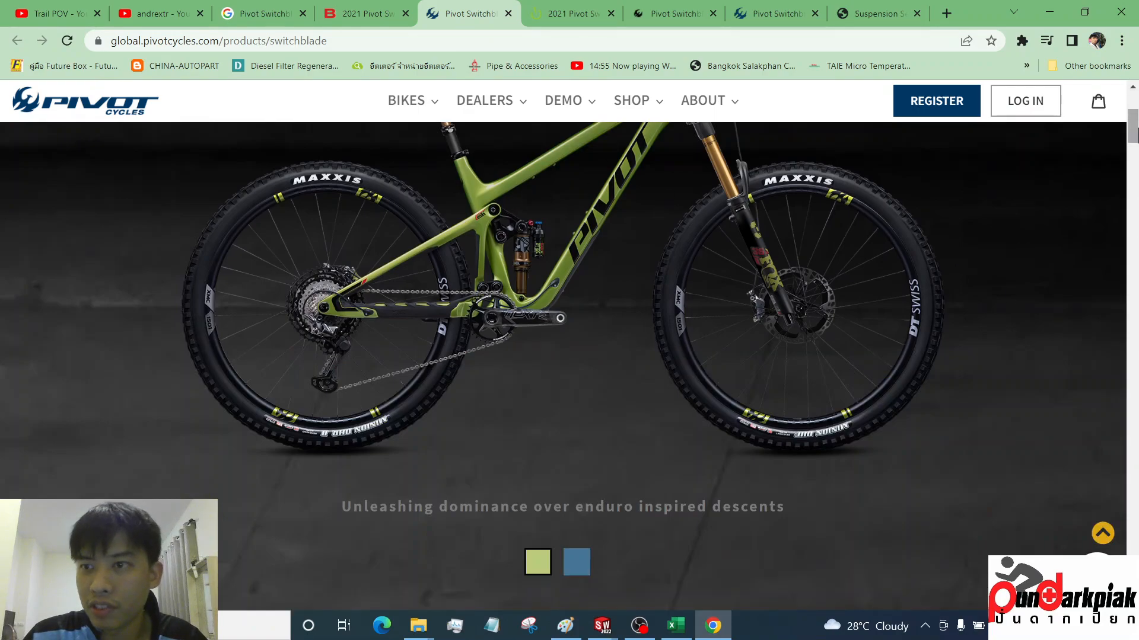
scroll(1135, 134, "up", 2)
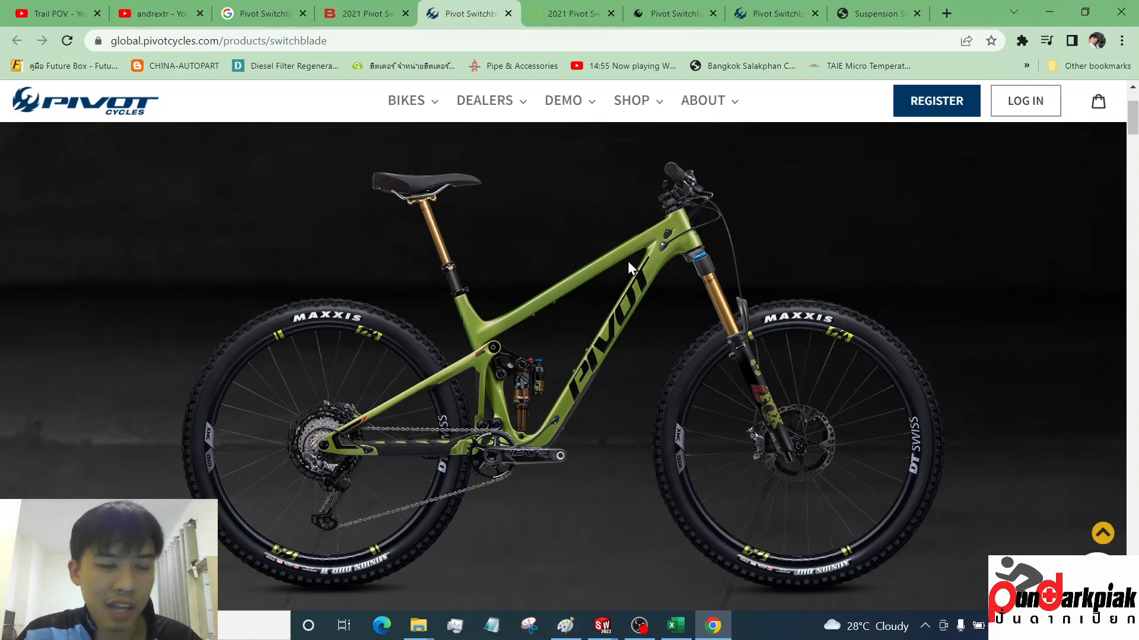
scroll(630, 264, "down", 5)
scroll(670, 279, "down", 8)
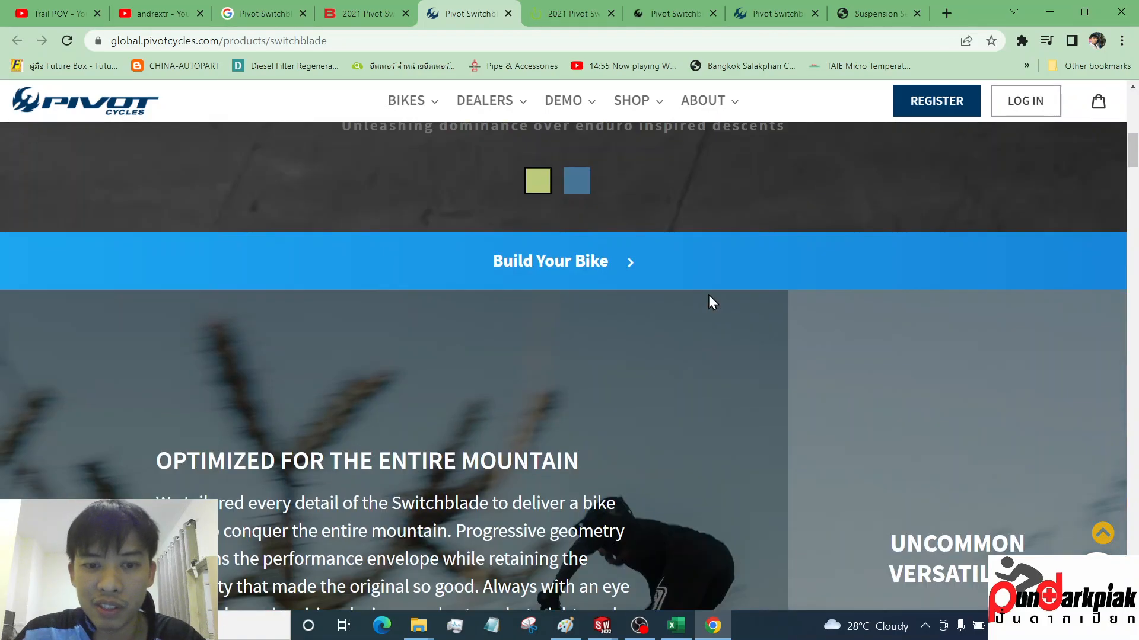
scroll(709, 302, "up", 15)
scroll(708, 305, "down", 10)
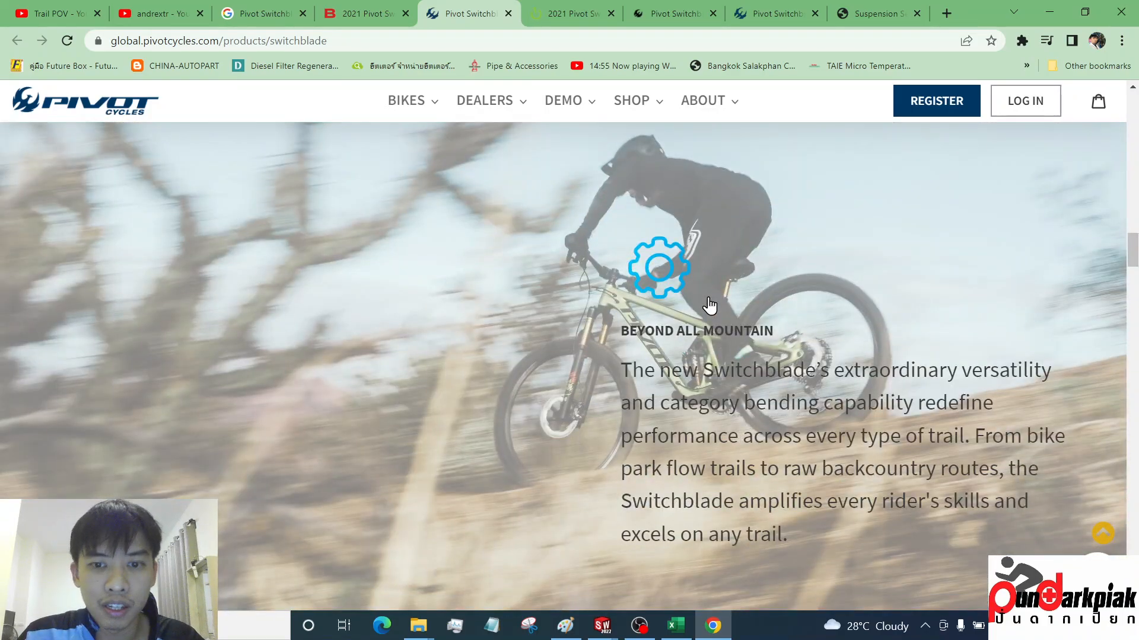
scroll(709, 306, "up", 4)
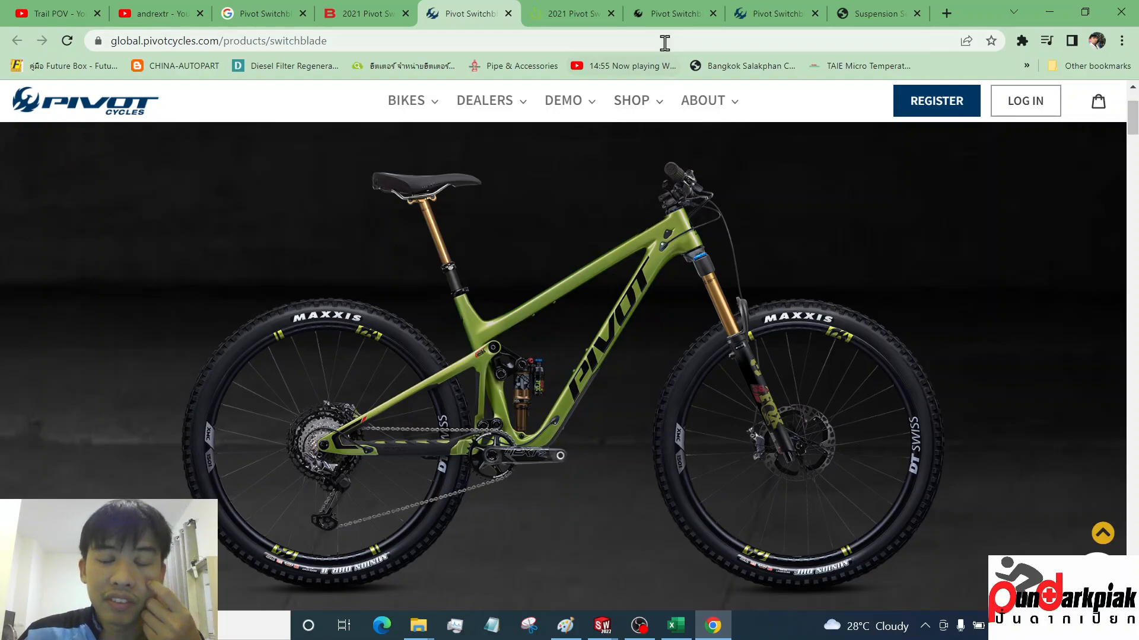
Look through the other open Switchblade references: the Australian spec table, the Suspension Setup Guide PDF and the Blister review
left_click(664, 14)
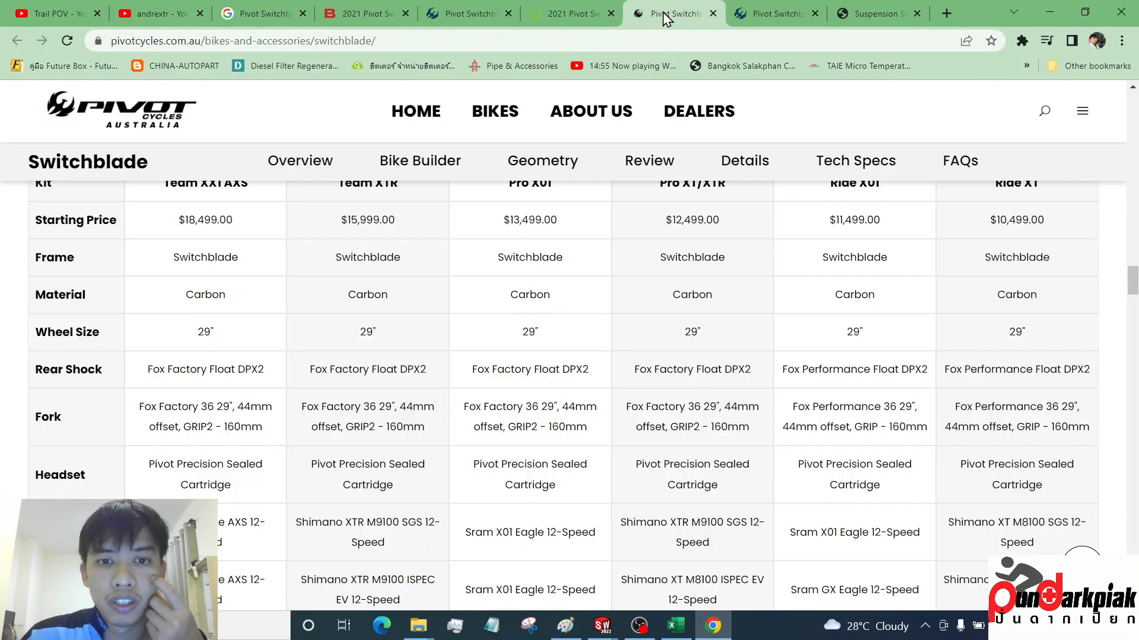
left_click(783, 13)
left_click(869, 13)
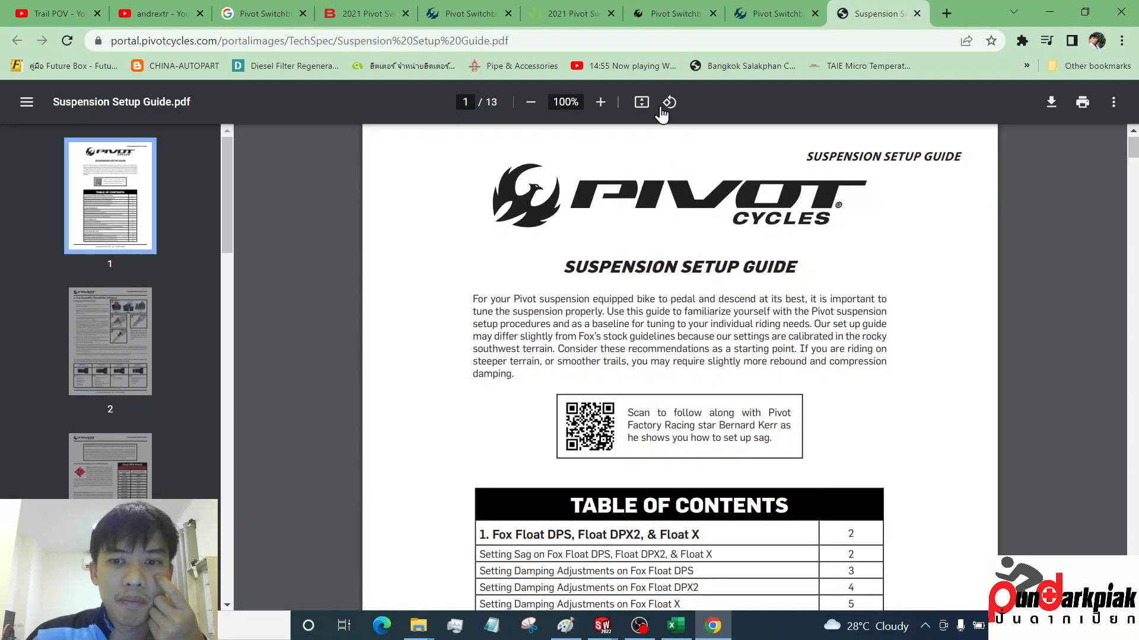
left_click(676, 13)
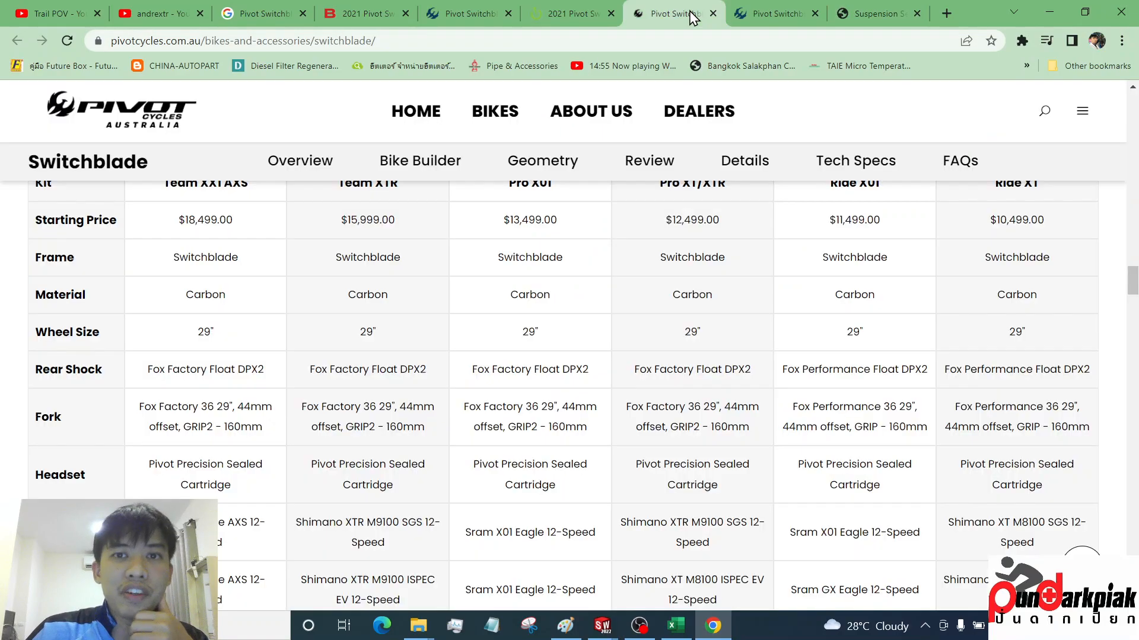
mouse_move(495, 111)
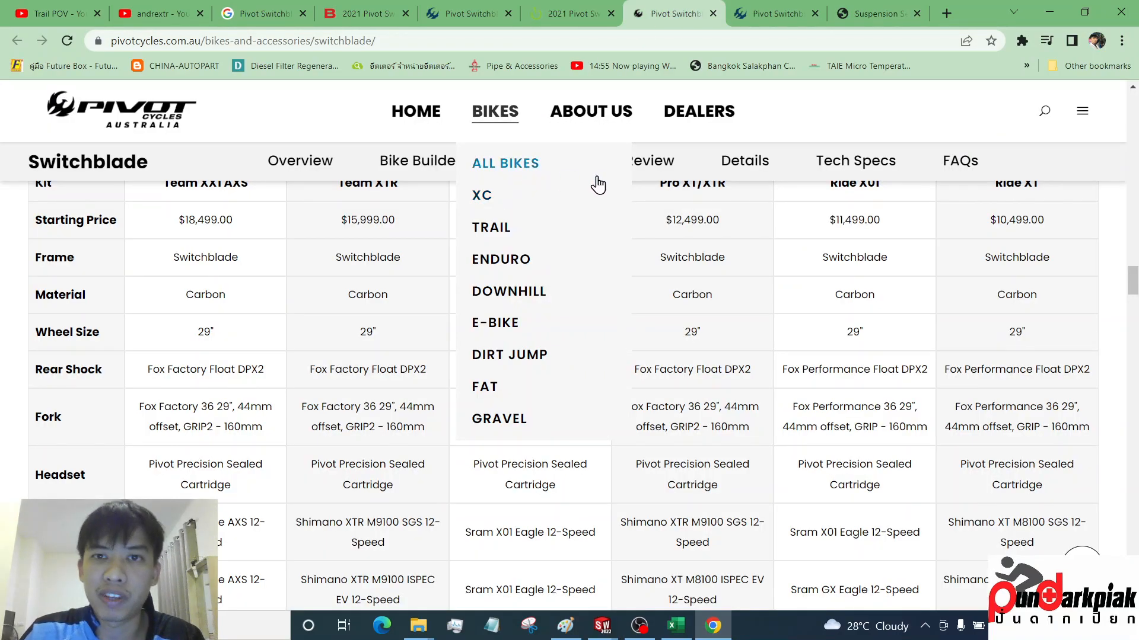
left_click(773, 17)
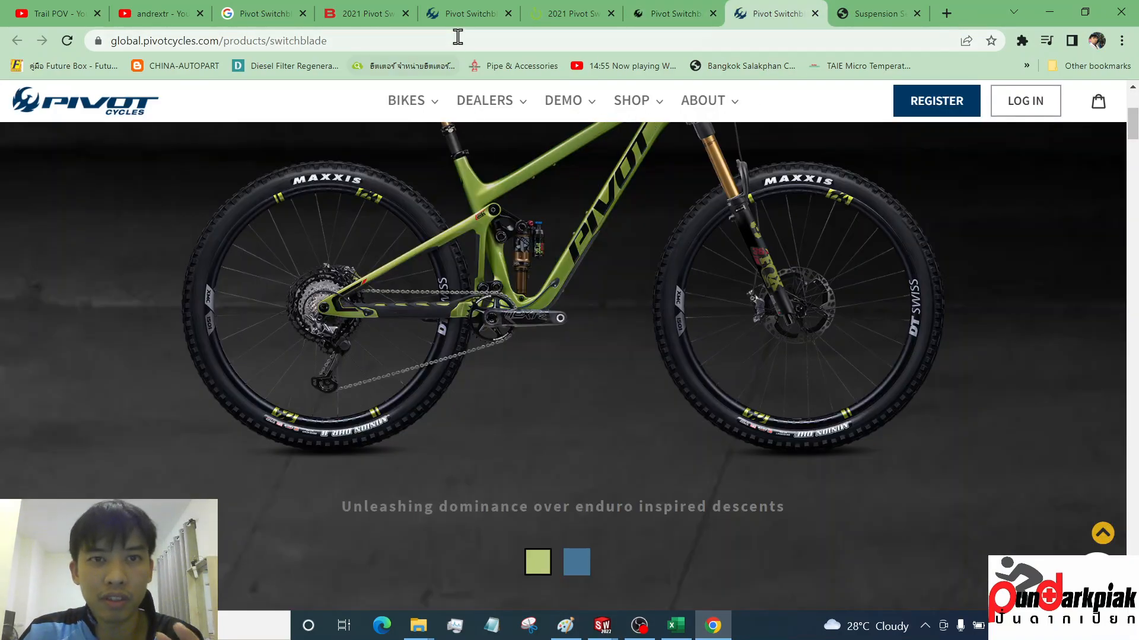
left_click(460, 18)
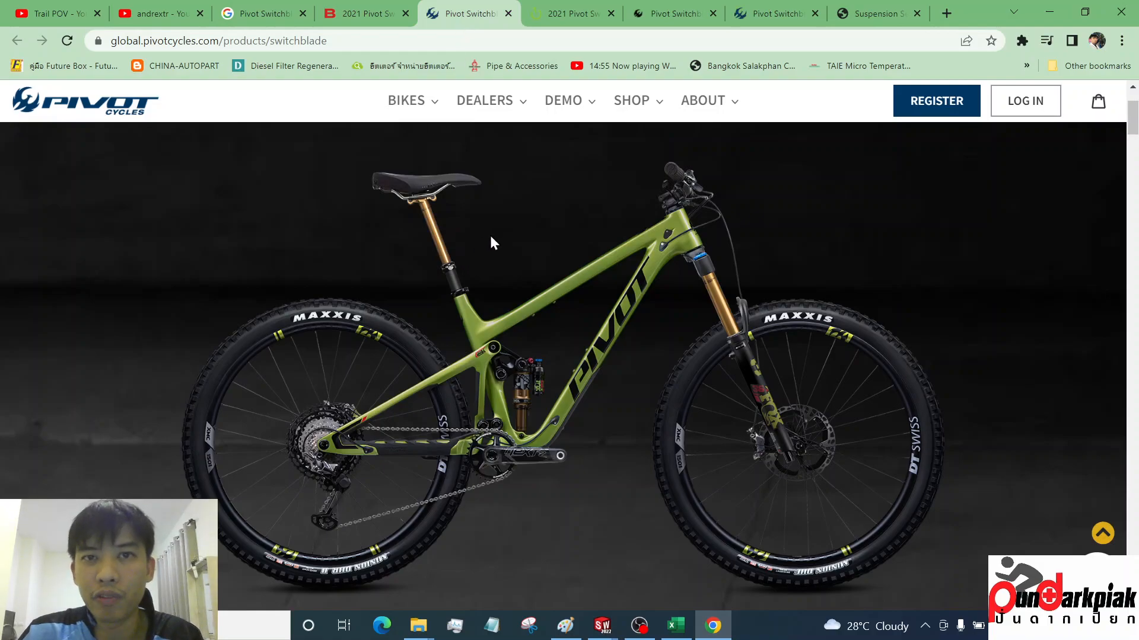
left_click(356, 22)
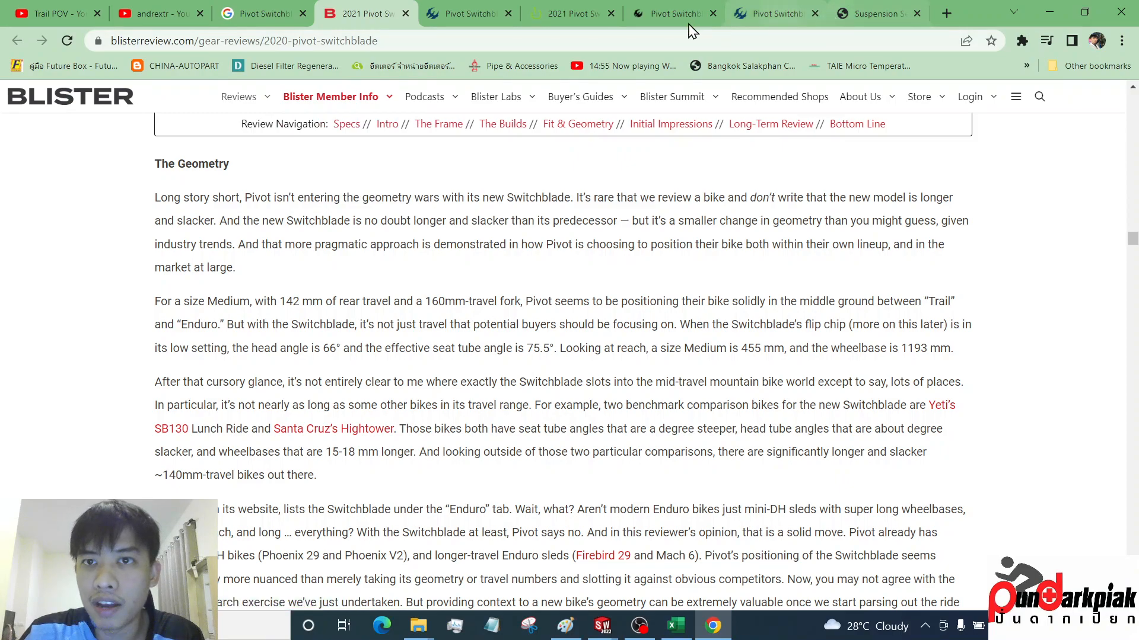
Examine the rear shock length and stroke in the Vital MTB specifications for the 2021 Pivot Switchblade Pro X01
left_click(580, 17)
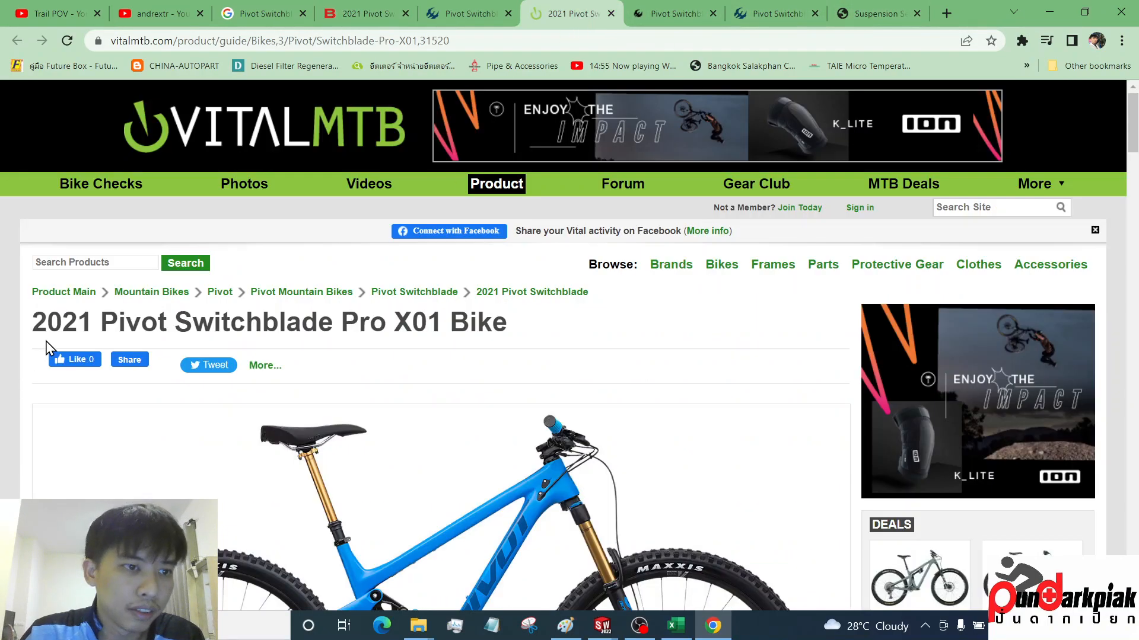
scroll(292, 291, "down", 7)
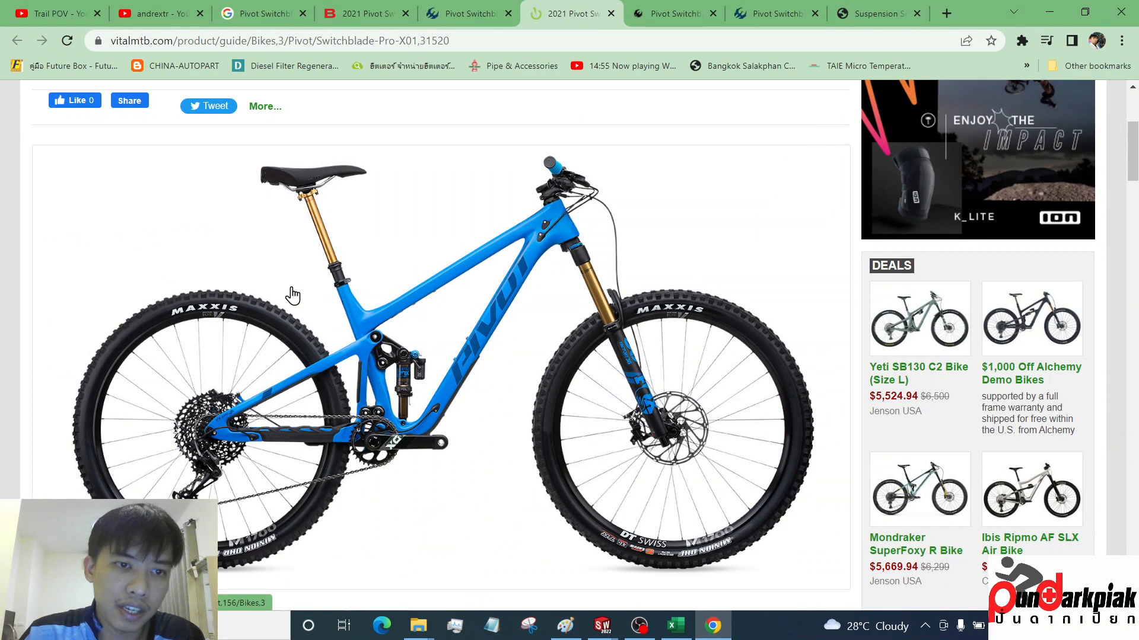
scroll(292, 293, "down", 9)
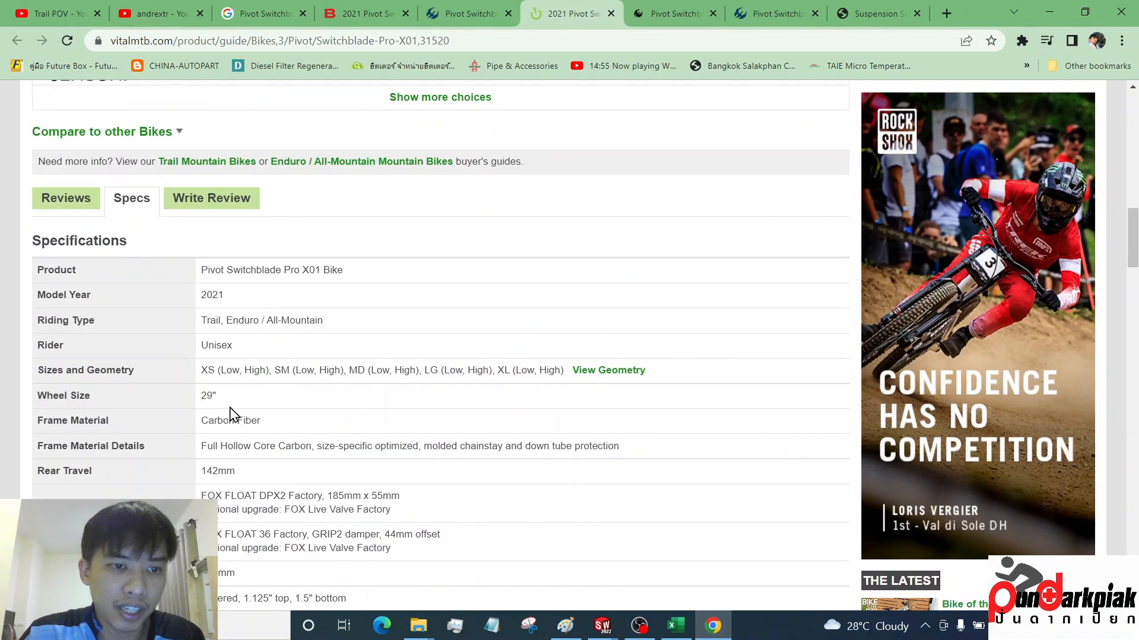
scroll(246, 550, "down", 4)
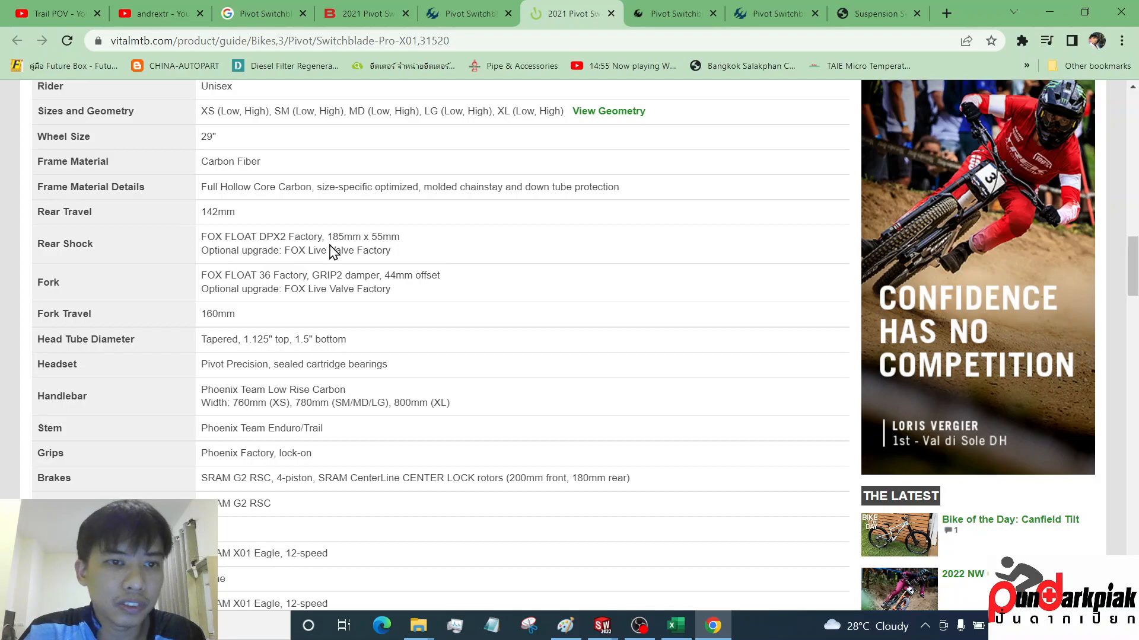
left_click_drag(329, 237, 382, 237)
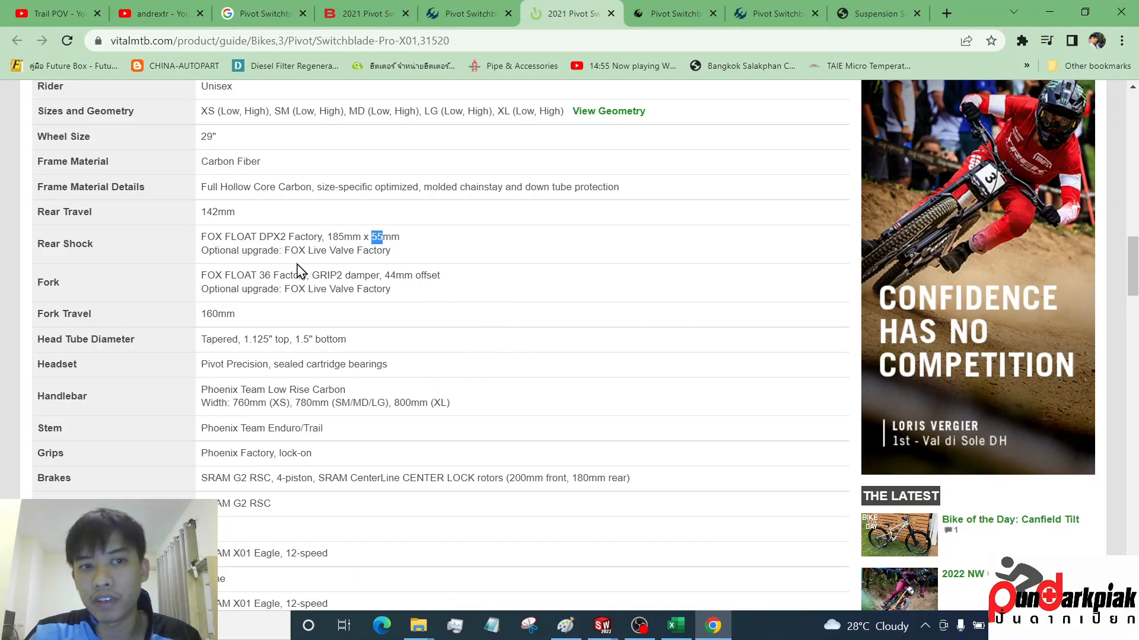
left_click_drag(328, 237, 349, 240)
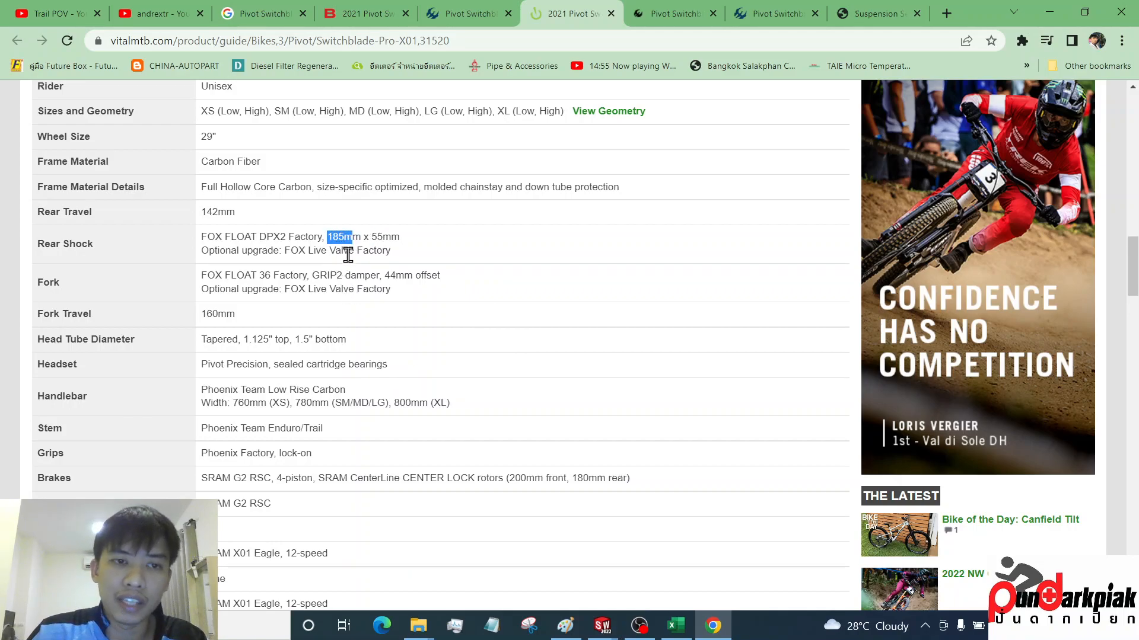
Switch to SOLIDWORKS, discard the sketch changes in OrangeAlpine6_2017_analysis, and close it and the CommencalMetaAM29 document
left_click(613, 629)
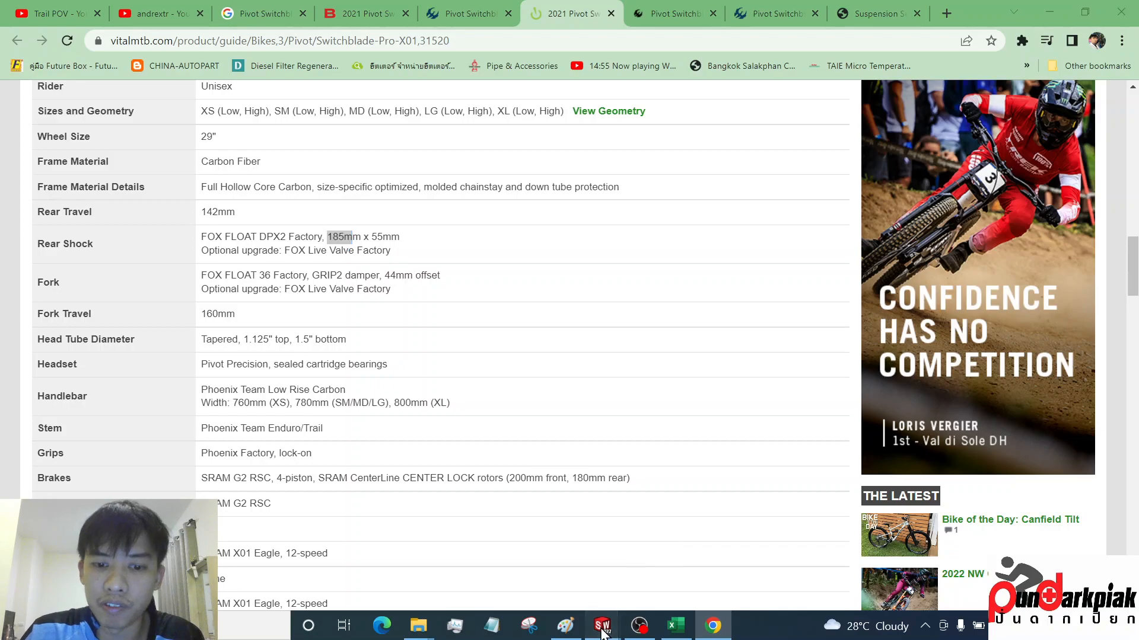
left_click(636, 579)
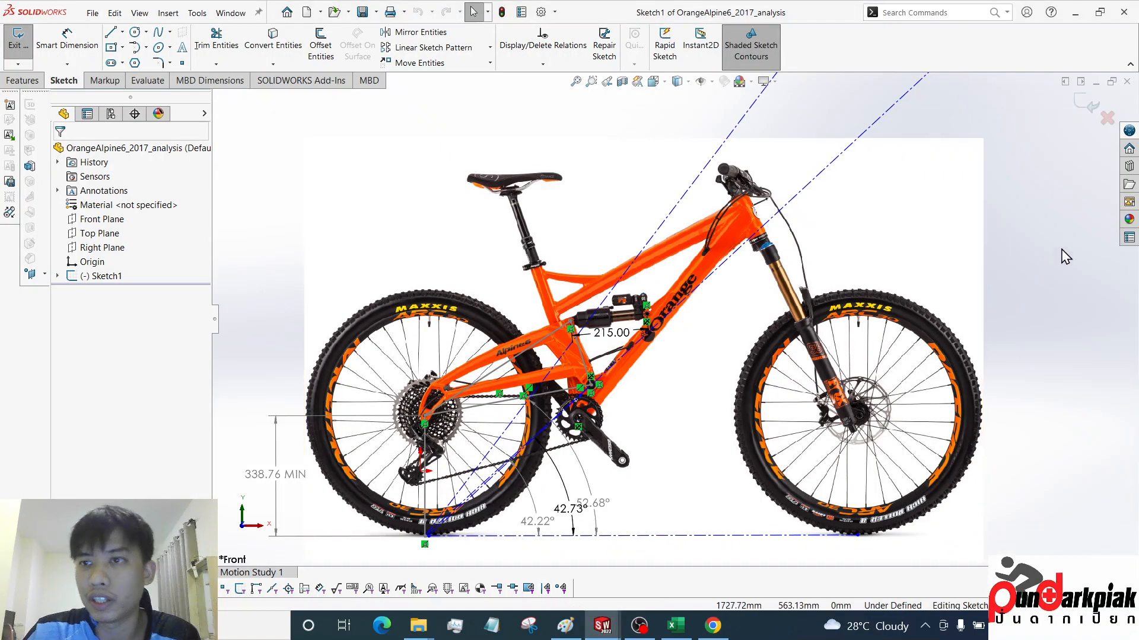
left_click(1106, 118)
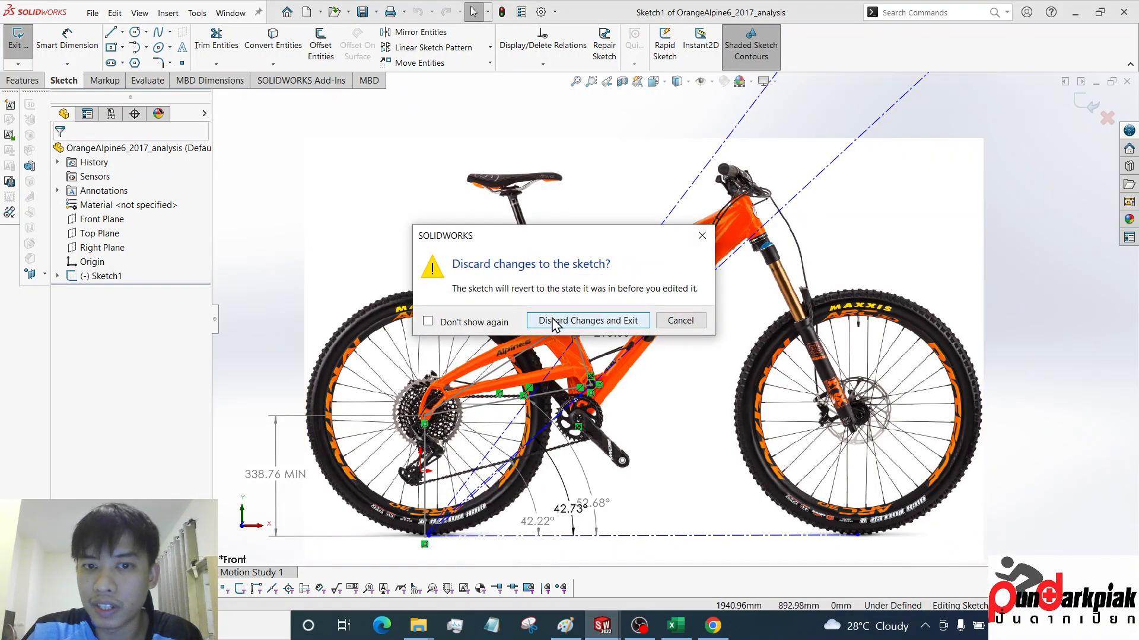
left_click(580, 320)
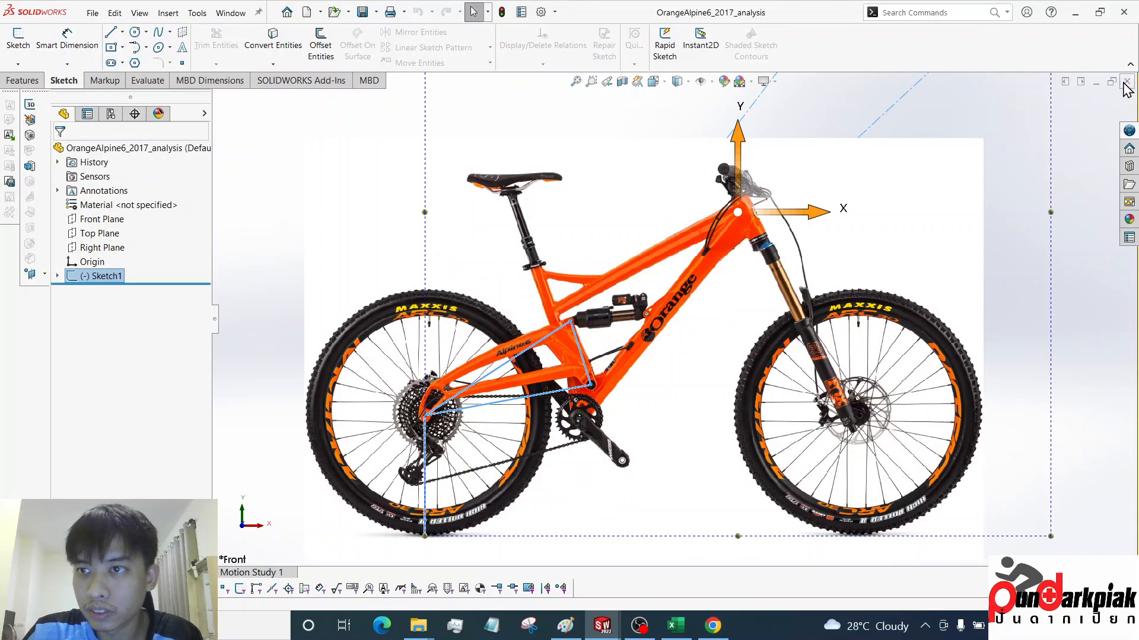
left_click(1126, 82)
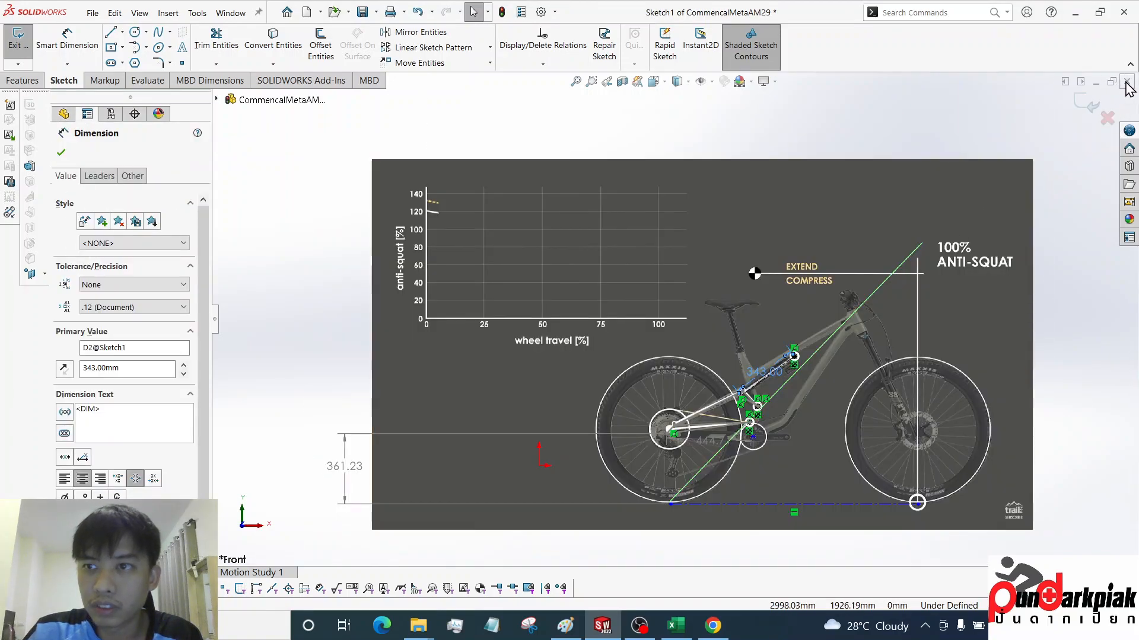
left_click(635, 328)
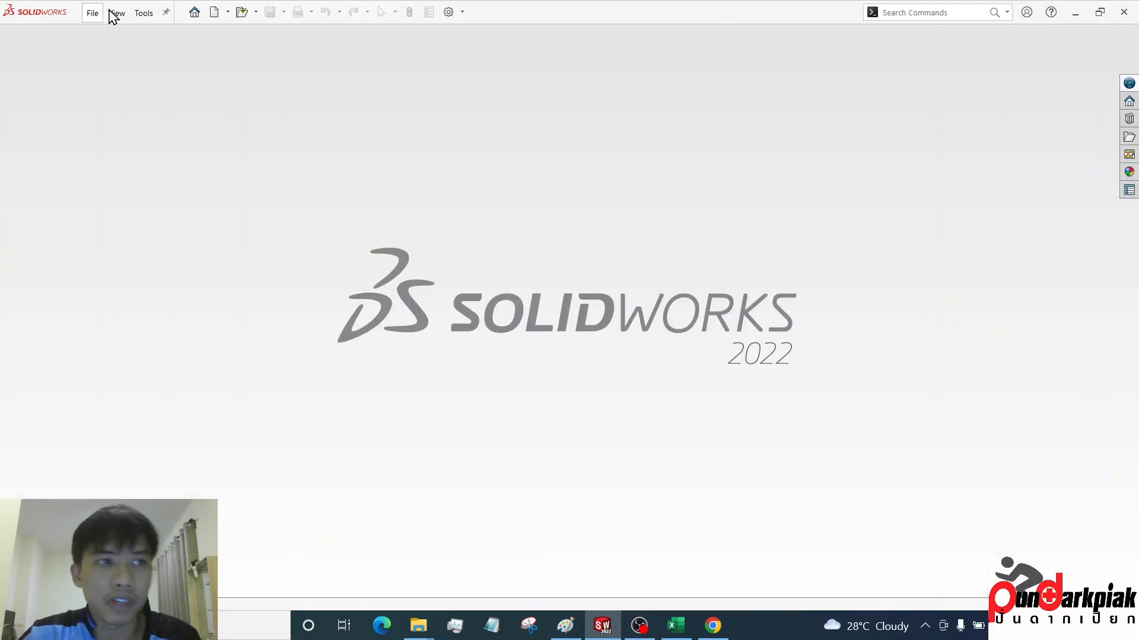
Create a new part document and start a sketch on the Front Plane
left_click(216, 14)
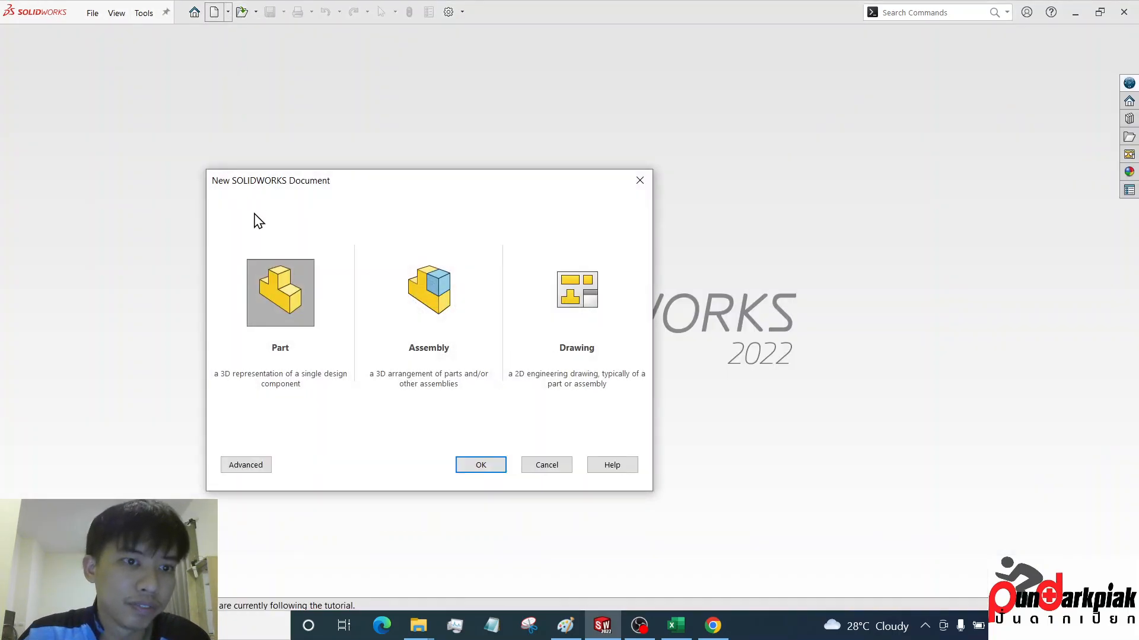
double_click(297, 300)
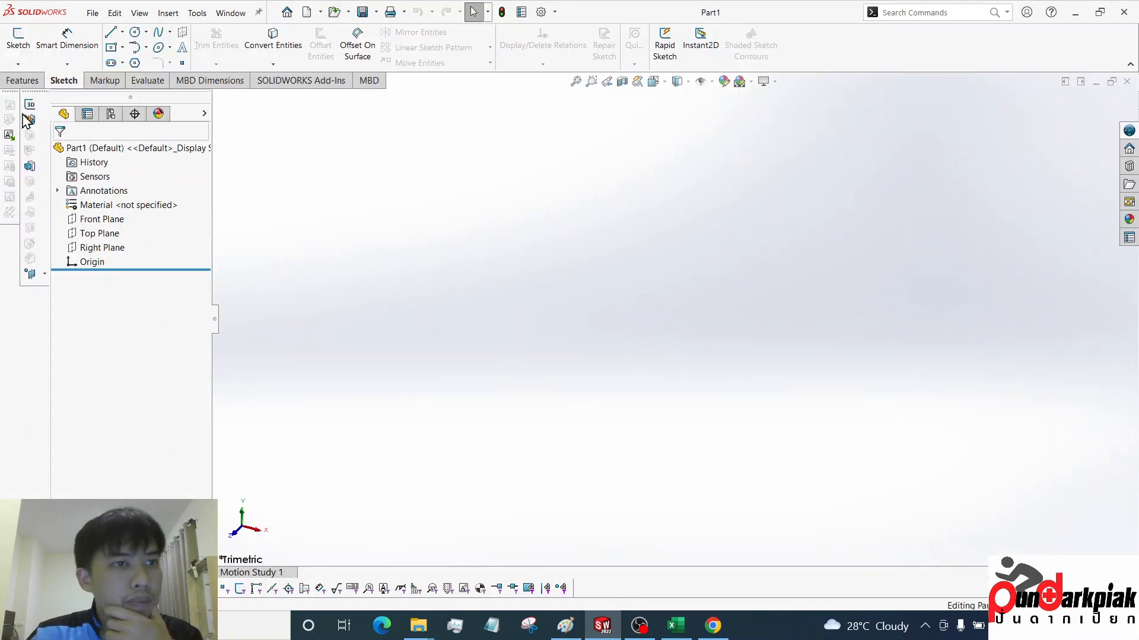
left_click(17, 37)
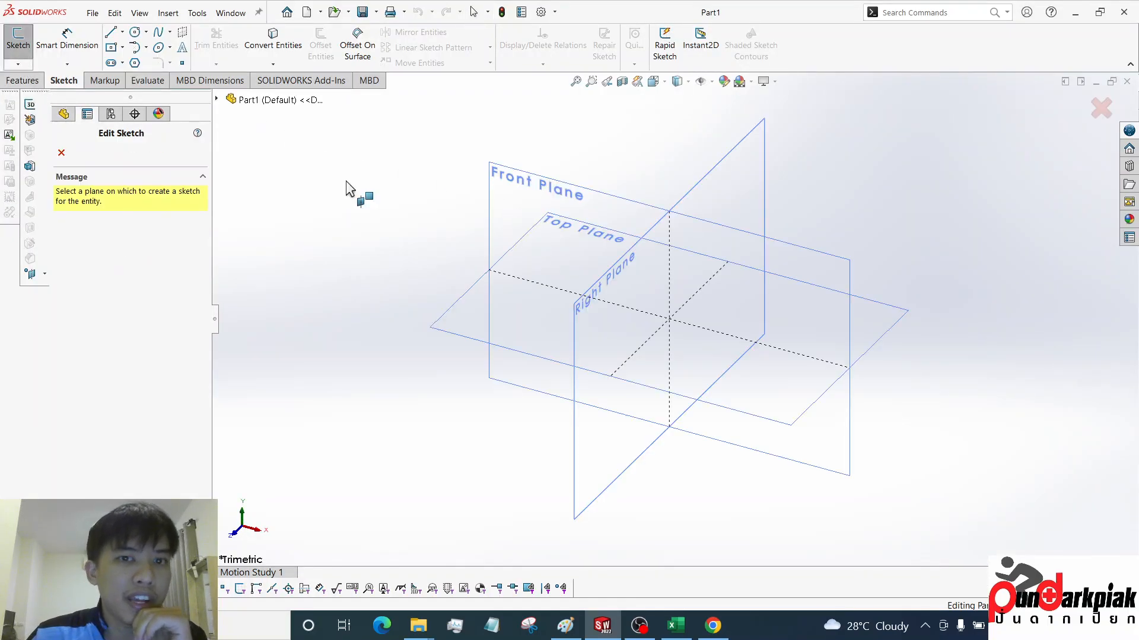
left_click(539, 184)
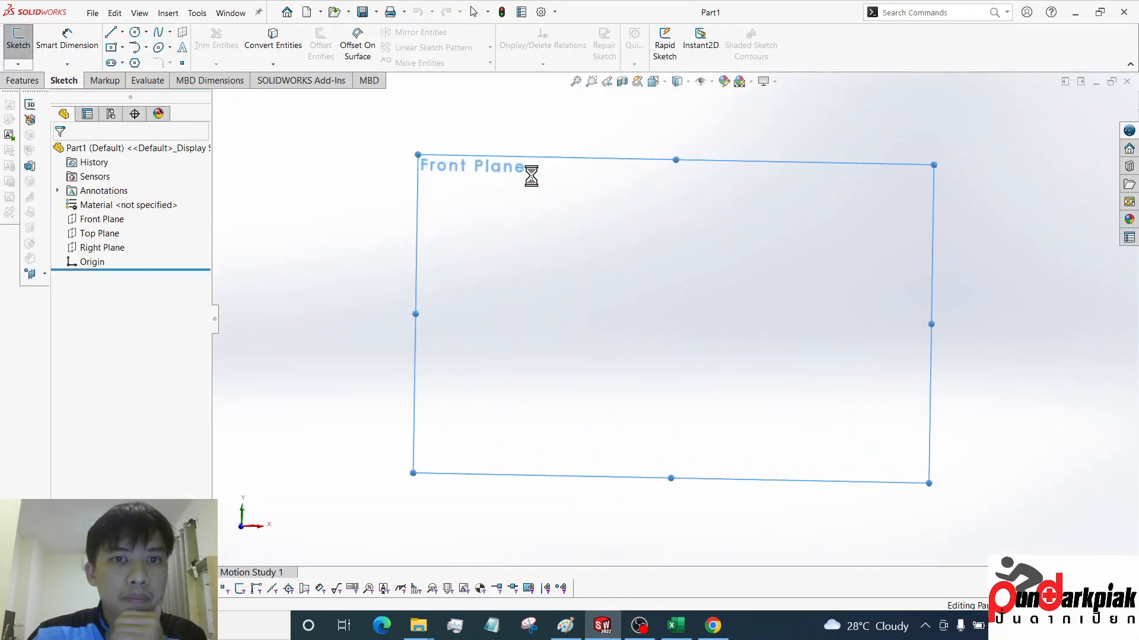
Insert the PivotSwitchBlade image from the Downloads folder as a sketch picture on the Front Plane sketch
left_click(196, 17)
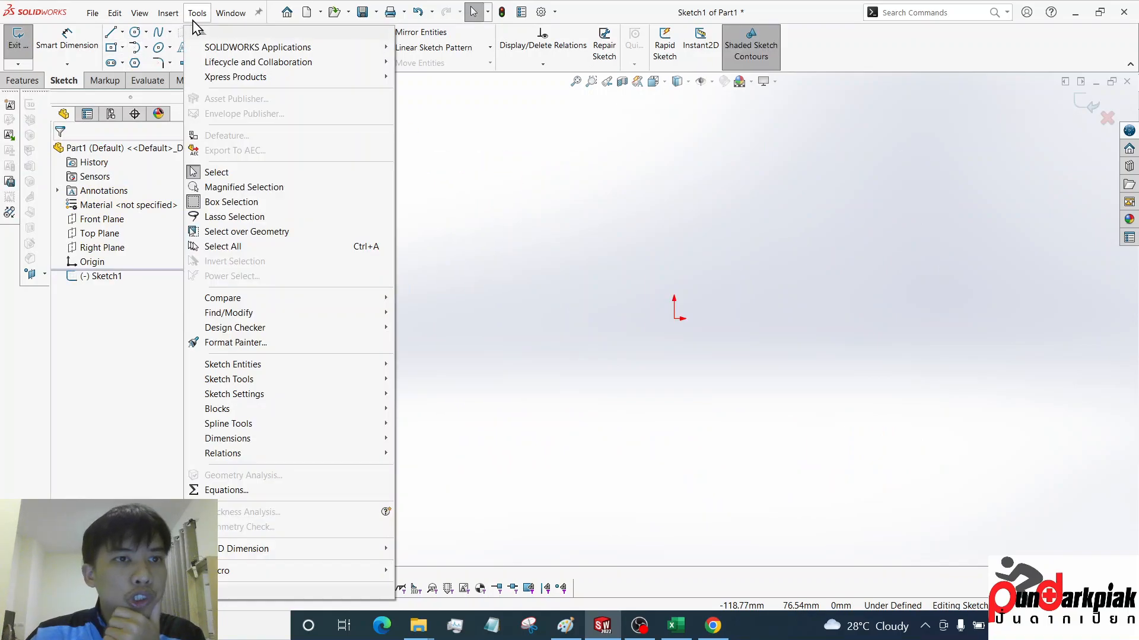
mouse_move(297, 383)
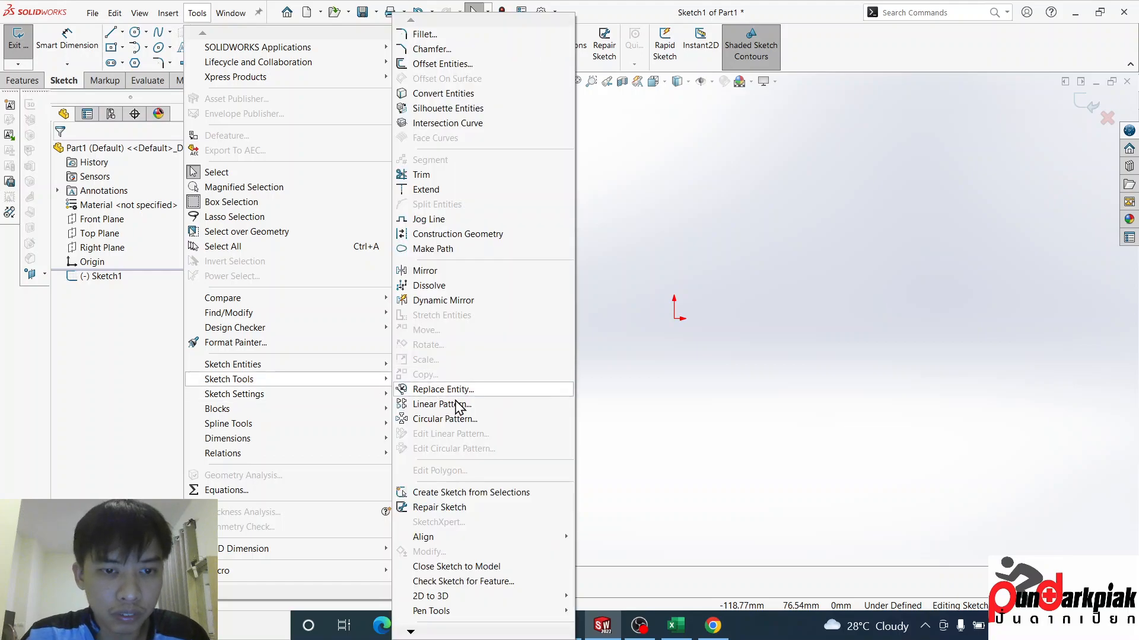
mouse_move(474, 633)
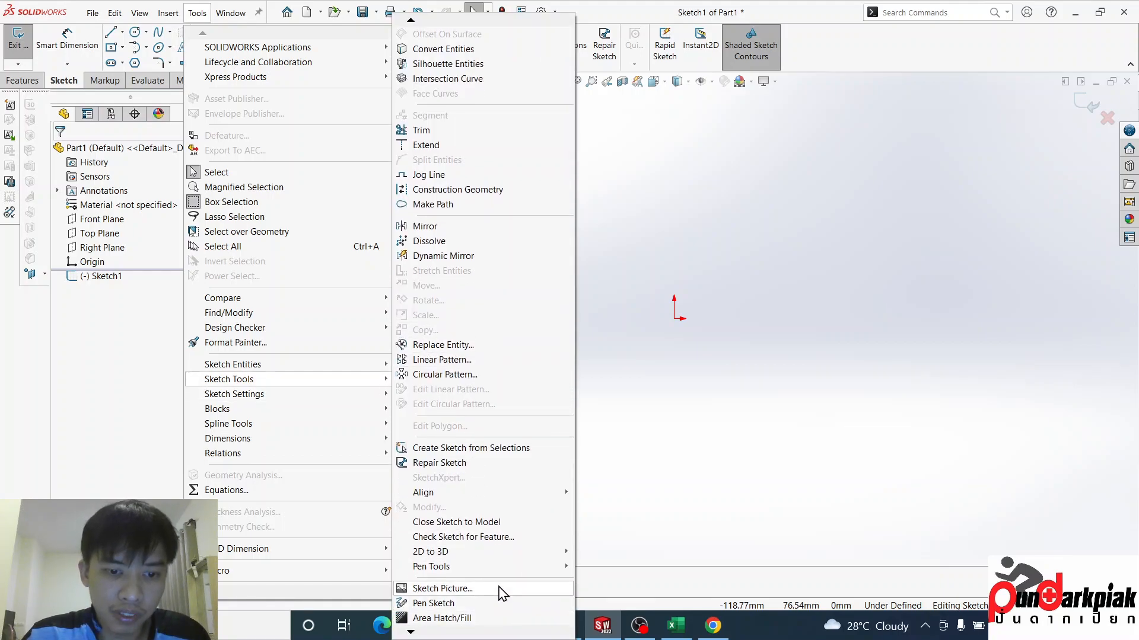
left_click(499, 589)
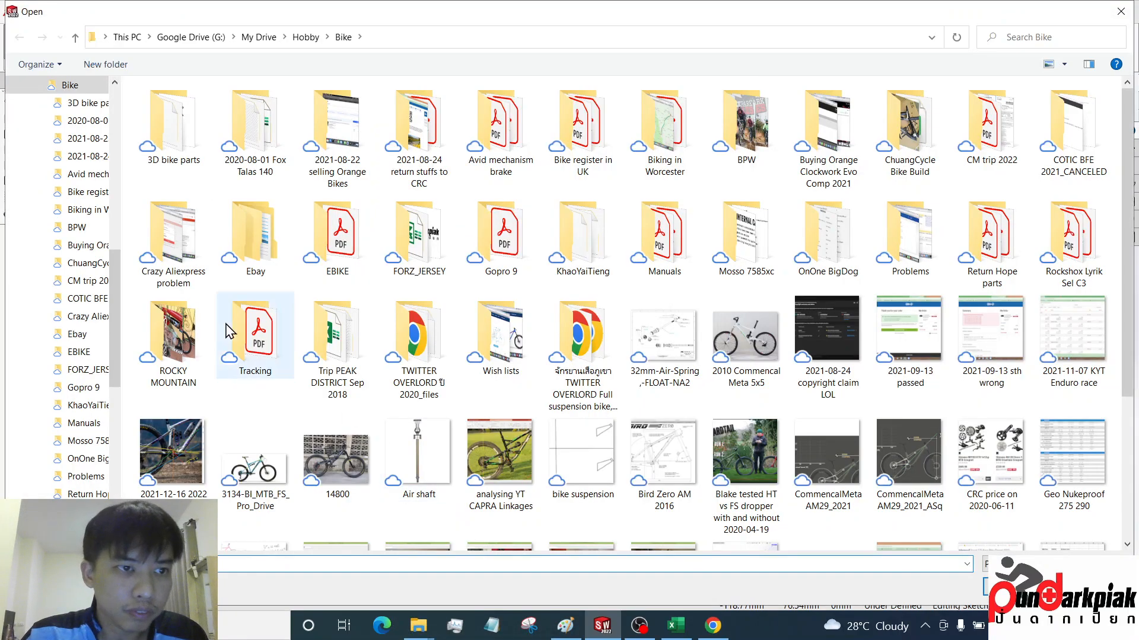
scroll(65, 178, "up", 10)
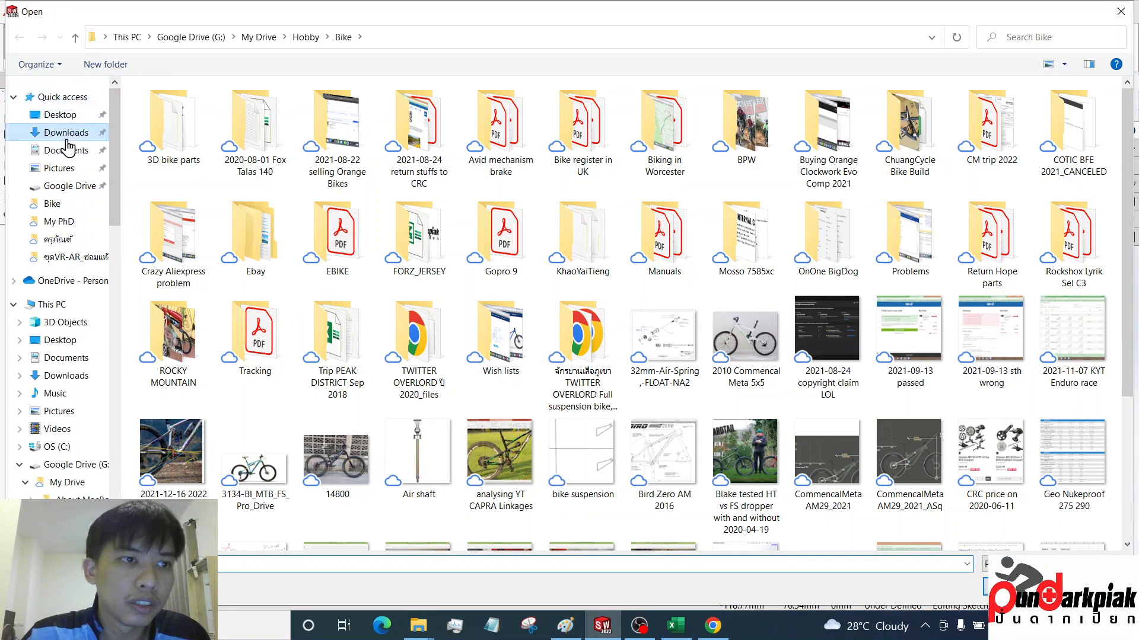
left_click(66, 133)
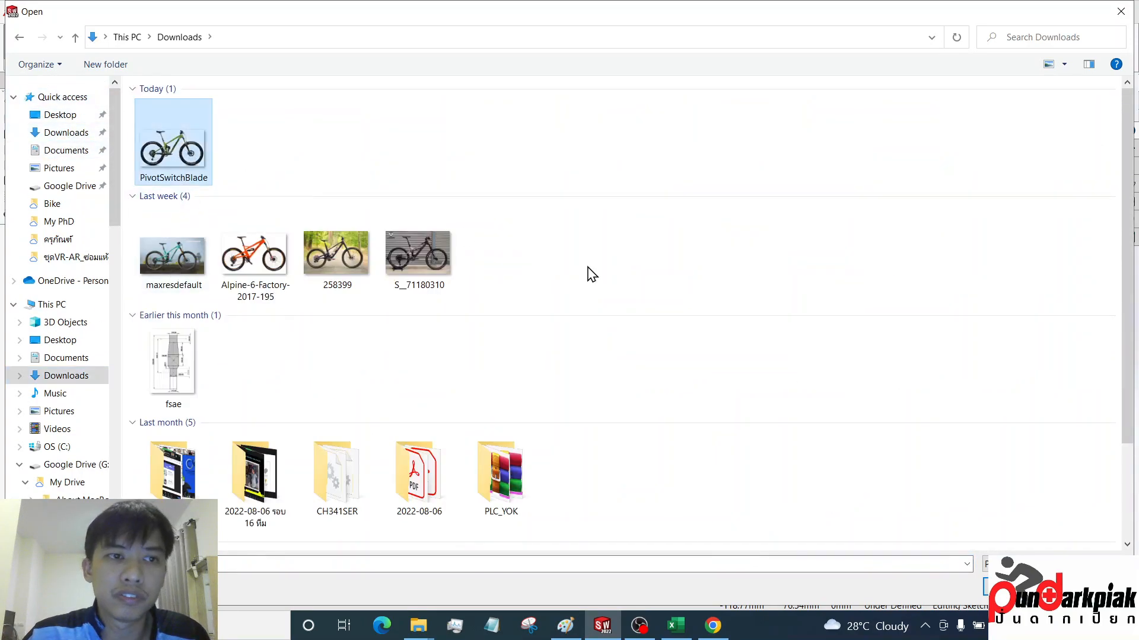
left_click(986, 578)
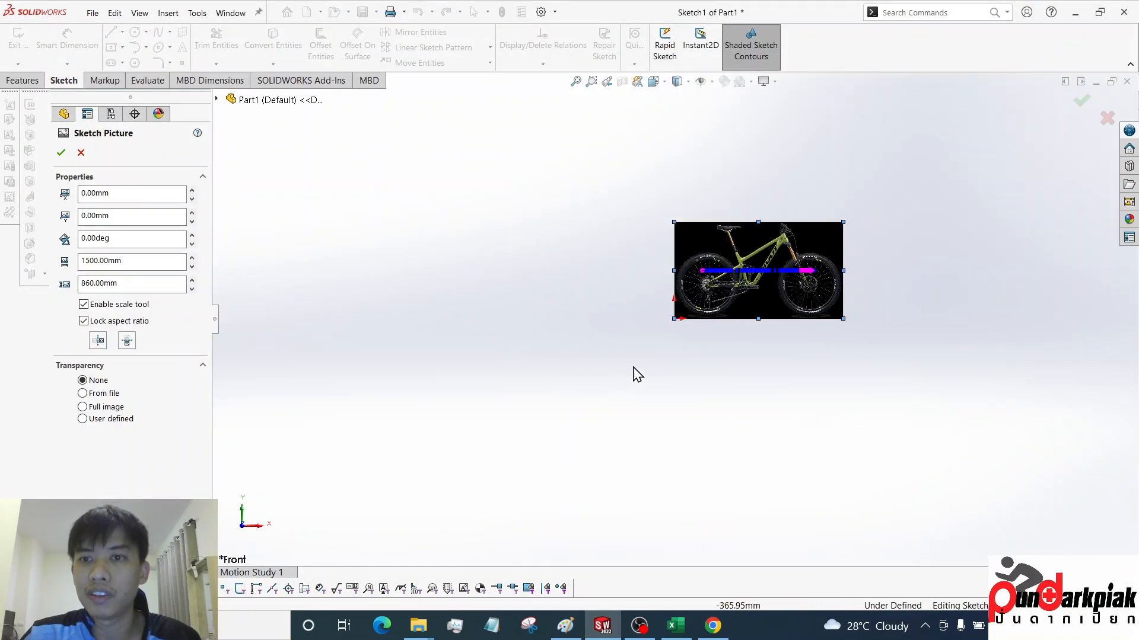
Check the shock length in the browser specifications and span the picture's scale line roughly between the lower and upper rear shock mounts
scroll(593, 233, "down", 4)
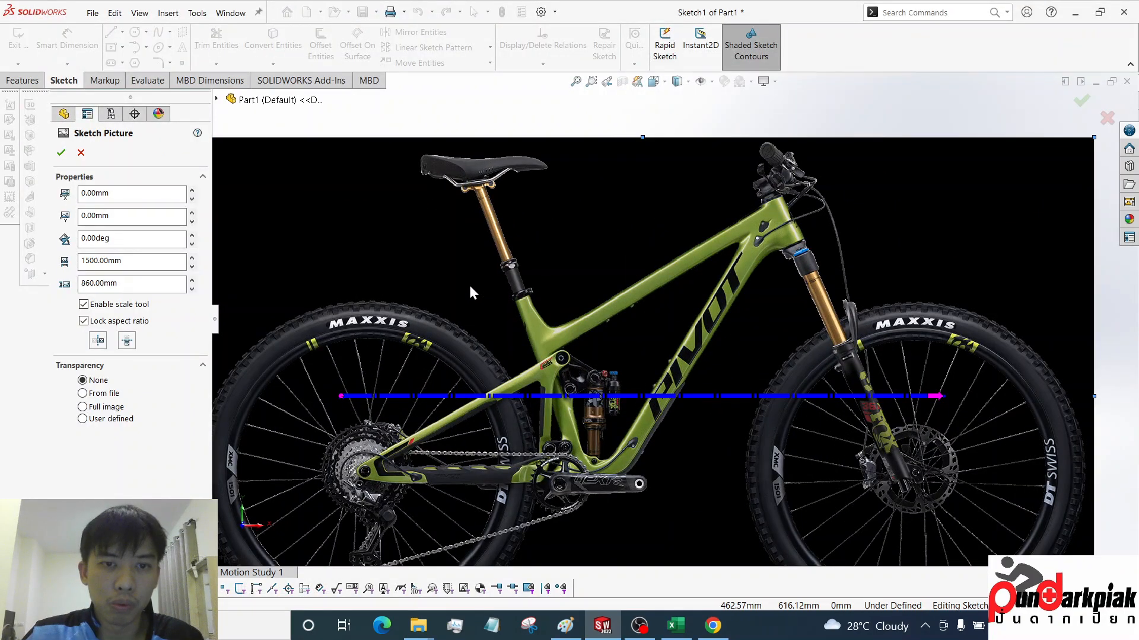
scroll(645, 368, "up", 3)
scroll(771, 309, "down", 3)
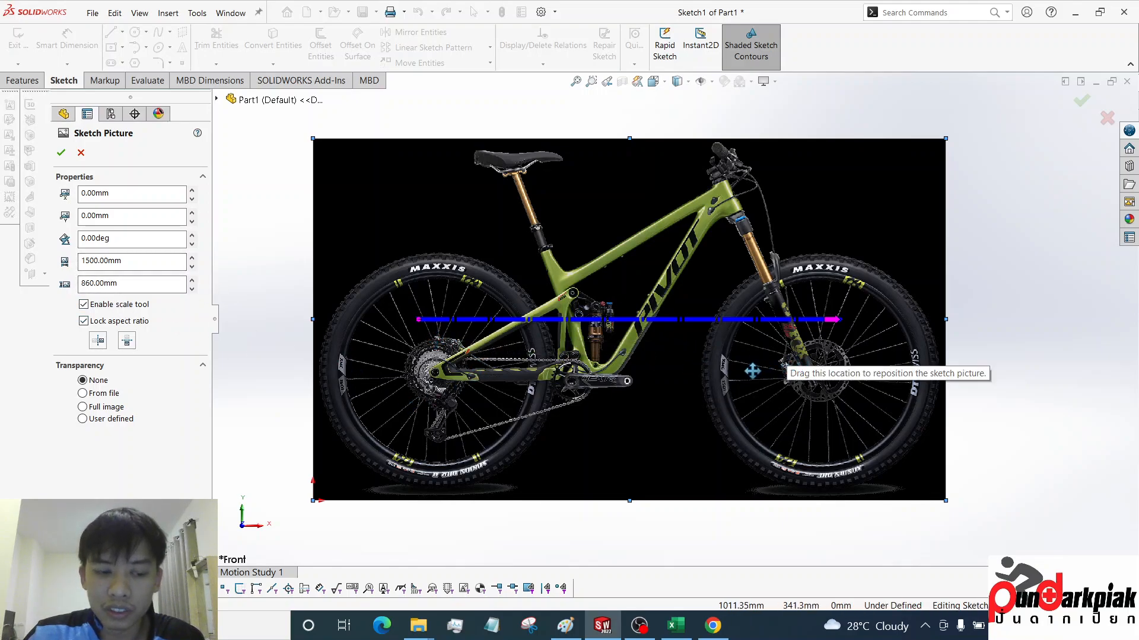
key("alt+Tab")
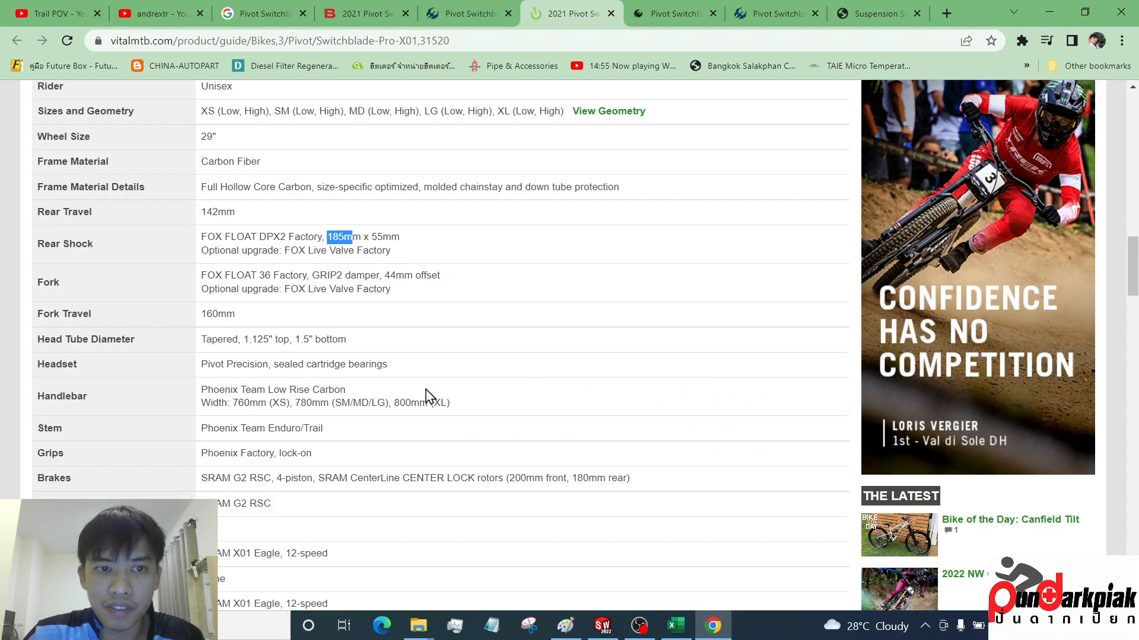
key("alt+Tab")
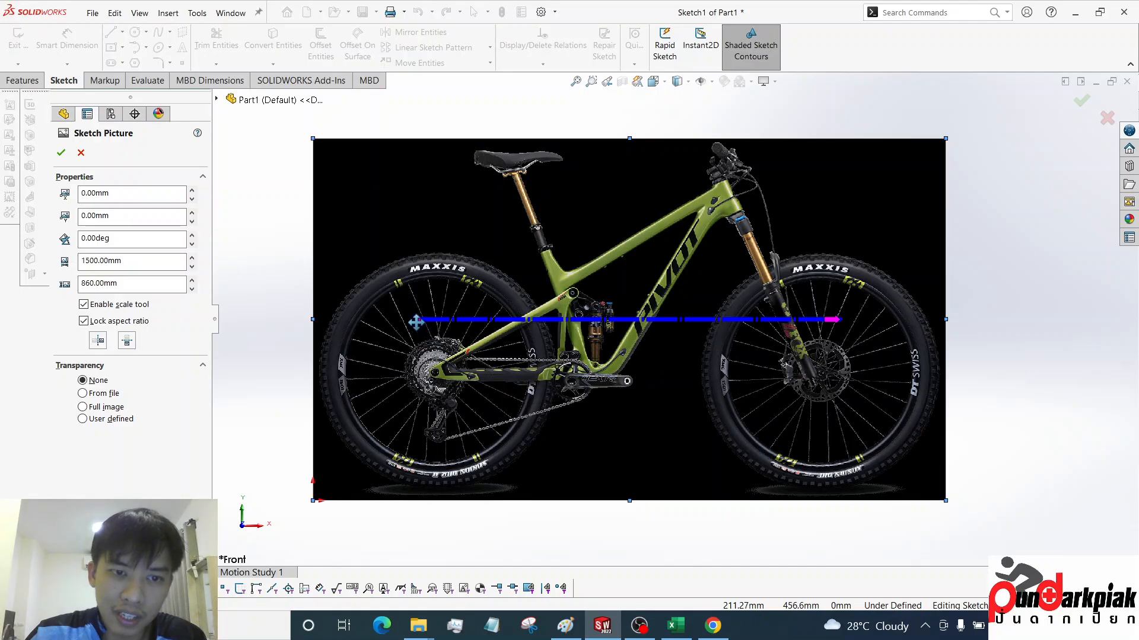
mouse_move(440, 336)
left_mouse_down()
mouse_move(428, 331)
mouse_move(446, 346)
left_mouse_up()
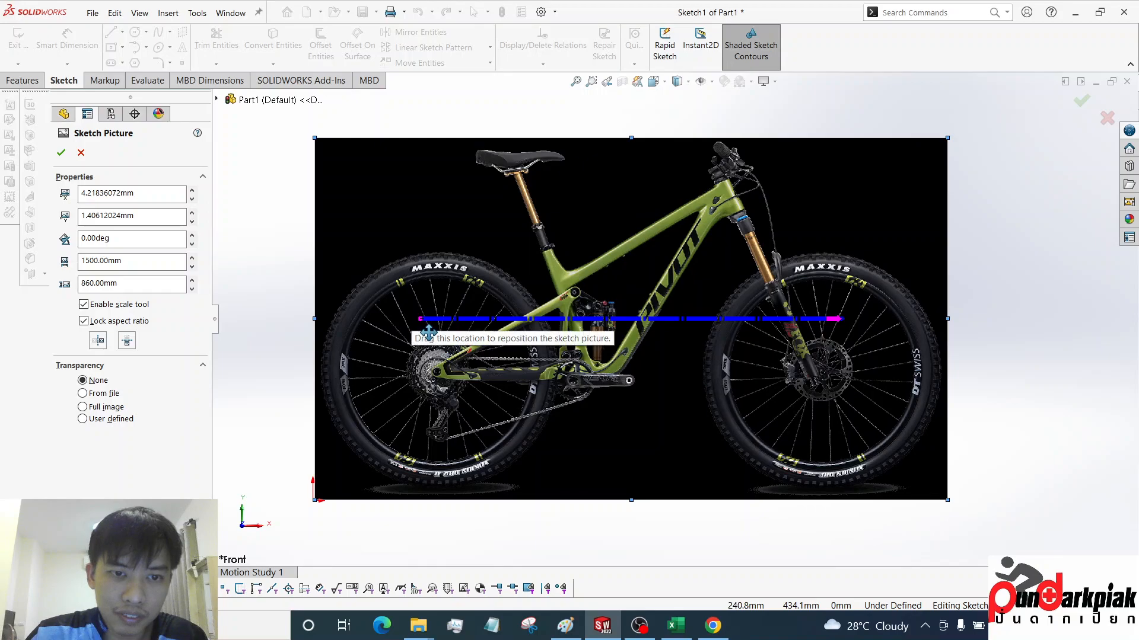
left_click_drag(417, 321, 594, 365)
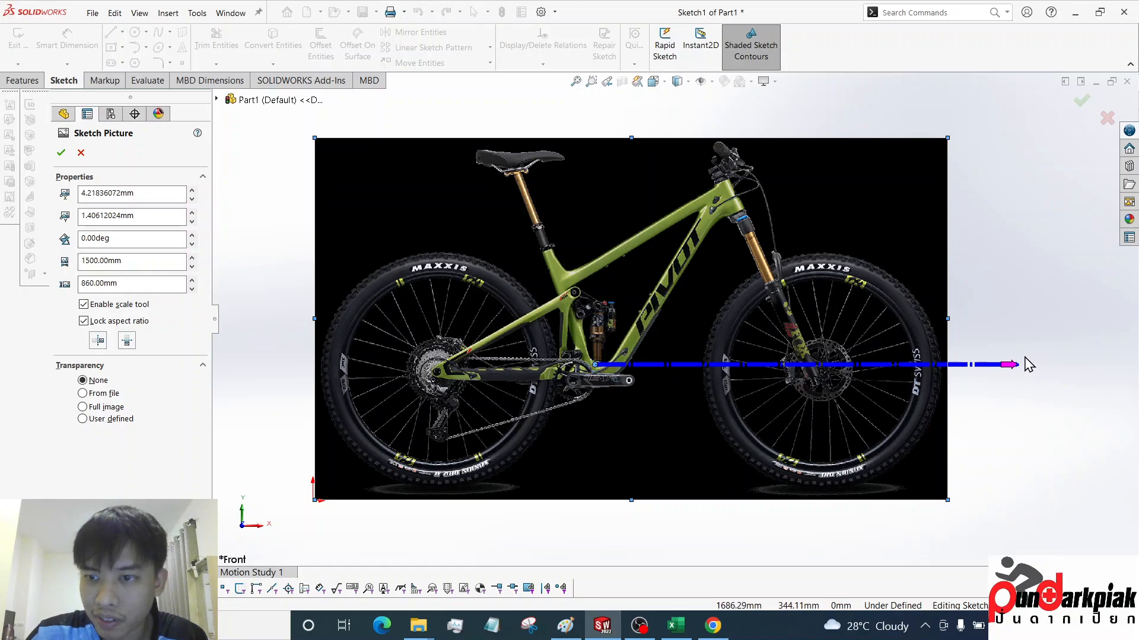
left_click_drag(1010, 359, 609, 315)
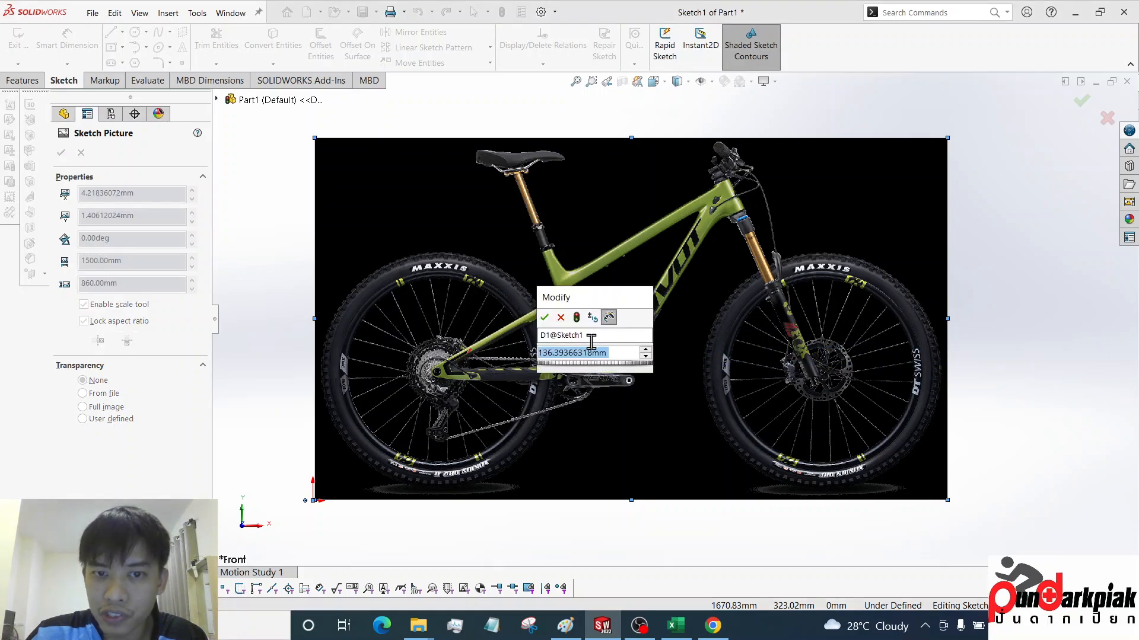
left_click(545, 321)
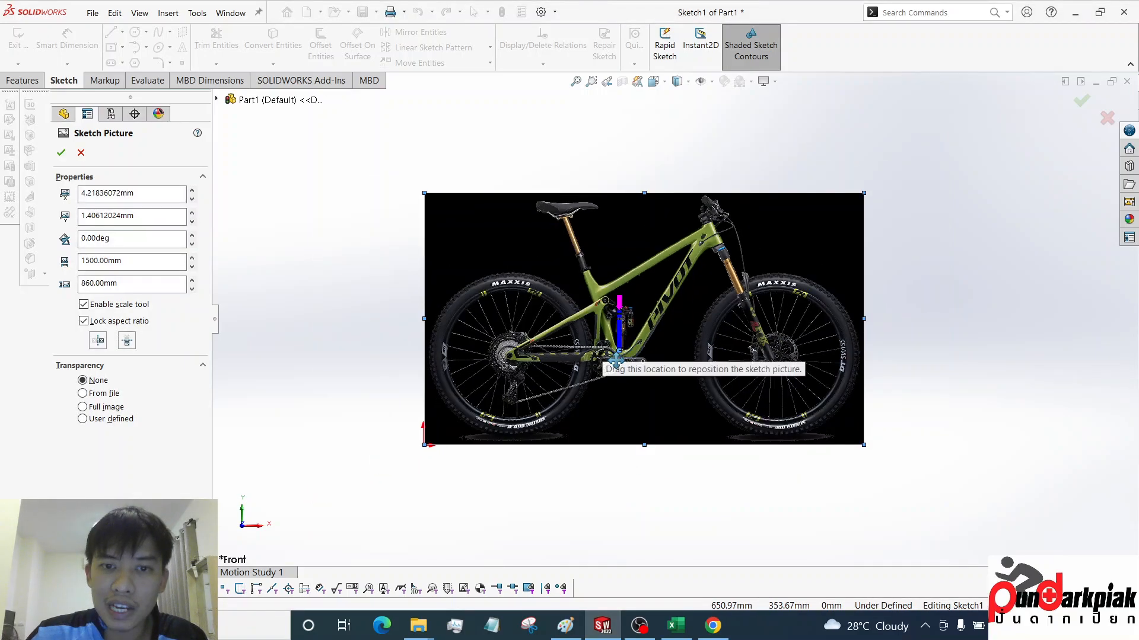
Align the scale line's ends with the centres of both shock mounts, set its length to 185 mm and accept the picture
scroll(620, 339, "down", 8)
scroll(621, 339, "down", 6)
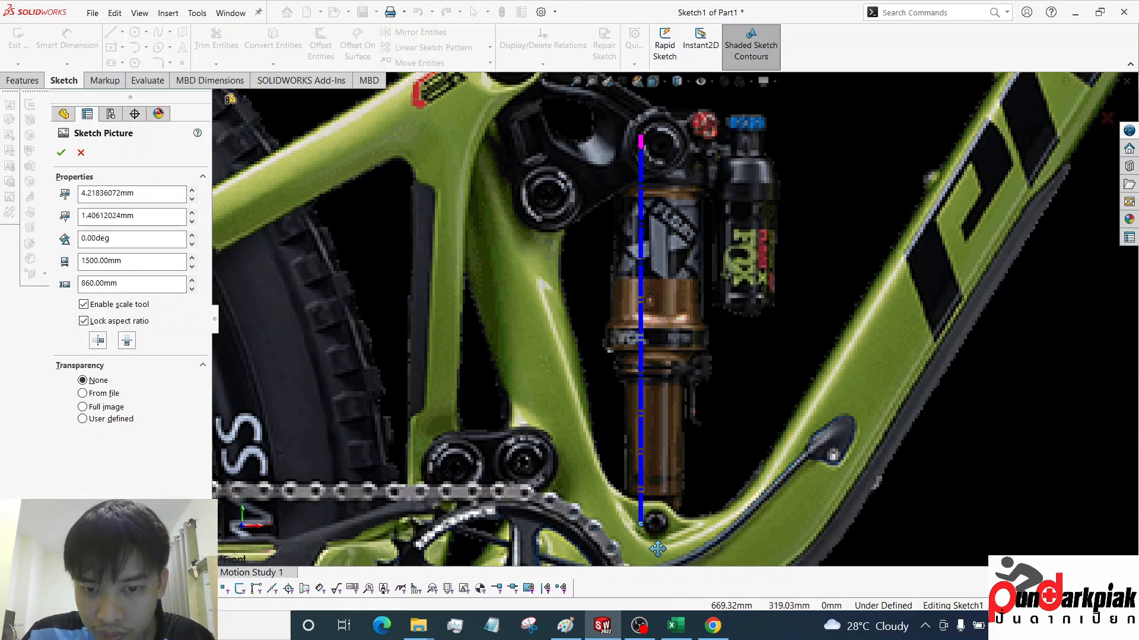
mouse_move(638, 527)
left_mouse_down()
mouse_move(672, 528)
mouse_move(656, 524)
left_mouse_up()
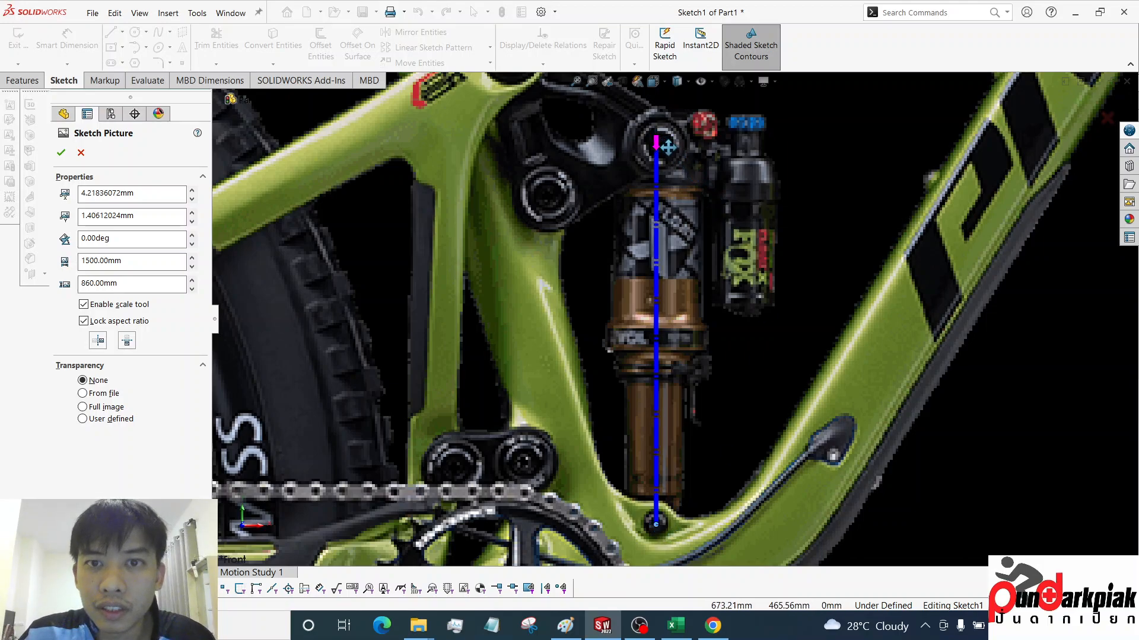
mouse_move(656, 141)
left_mouse_down()
mouse_move(690, 157)
mouse_move(660, 147)
left_mouse_up()
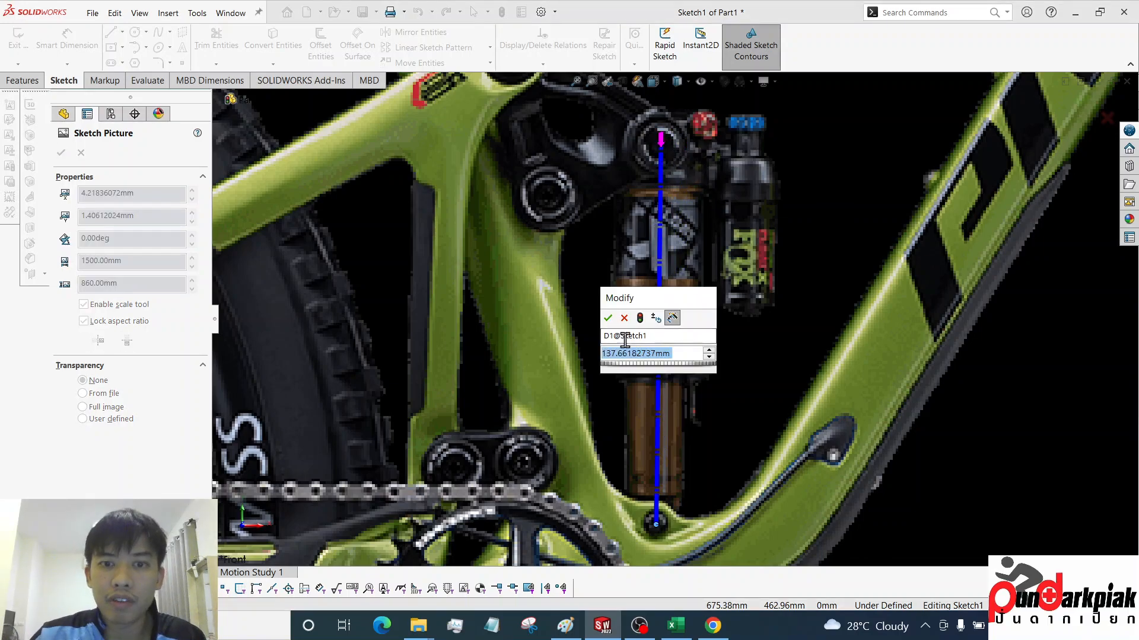
type("185")
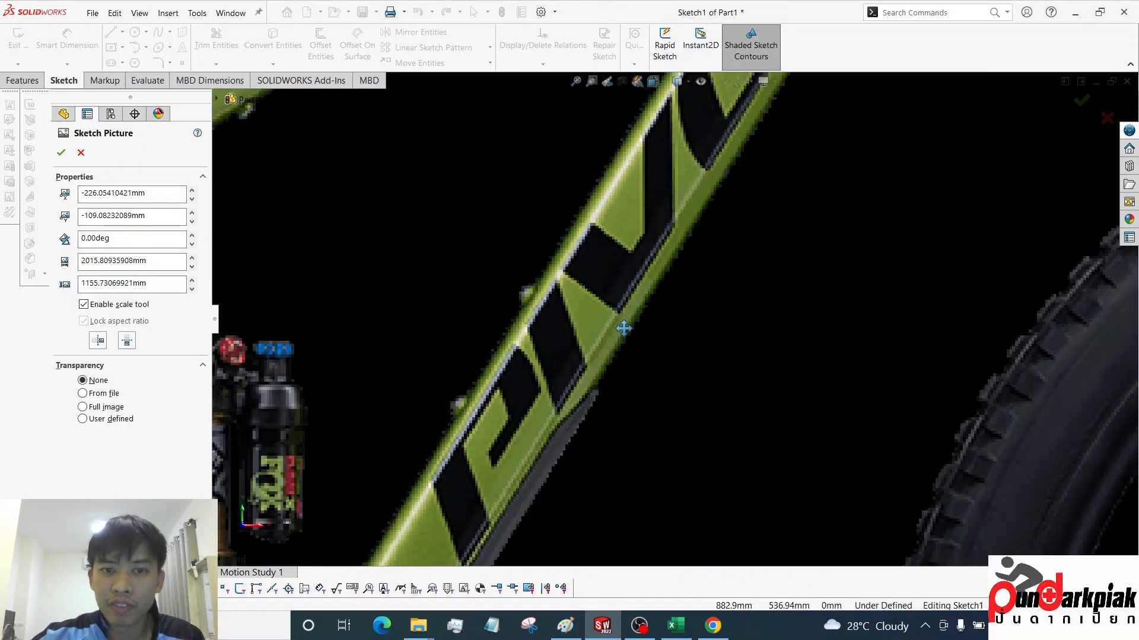
scroll(724, 312, "up", 5)
scroll(684, 255, "down", 2)
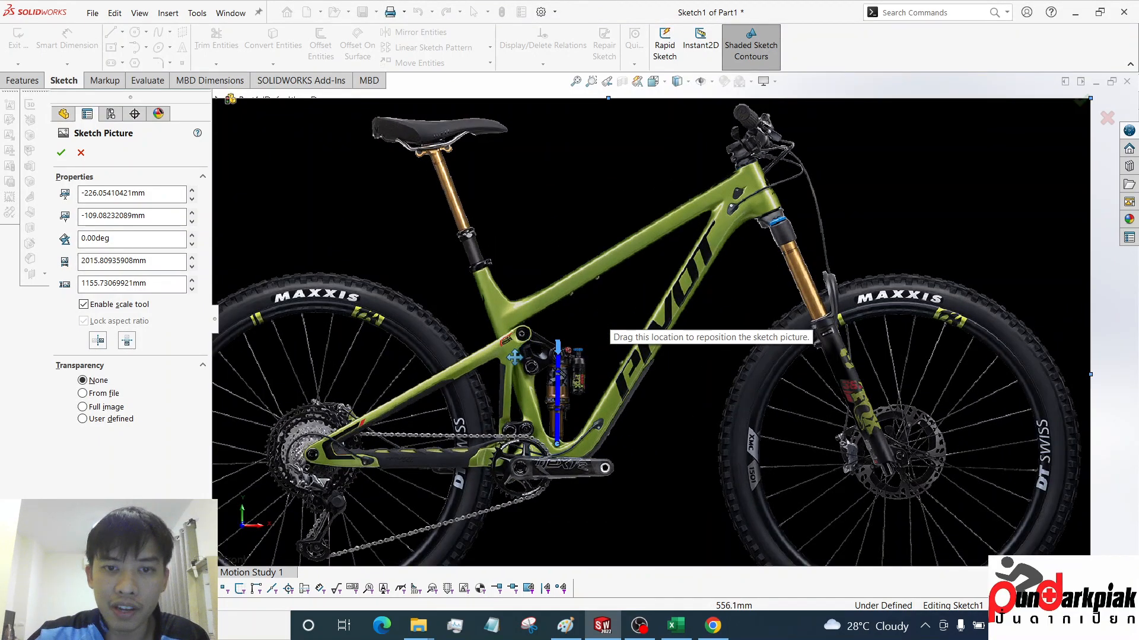
left_click(62, 154)
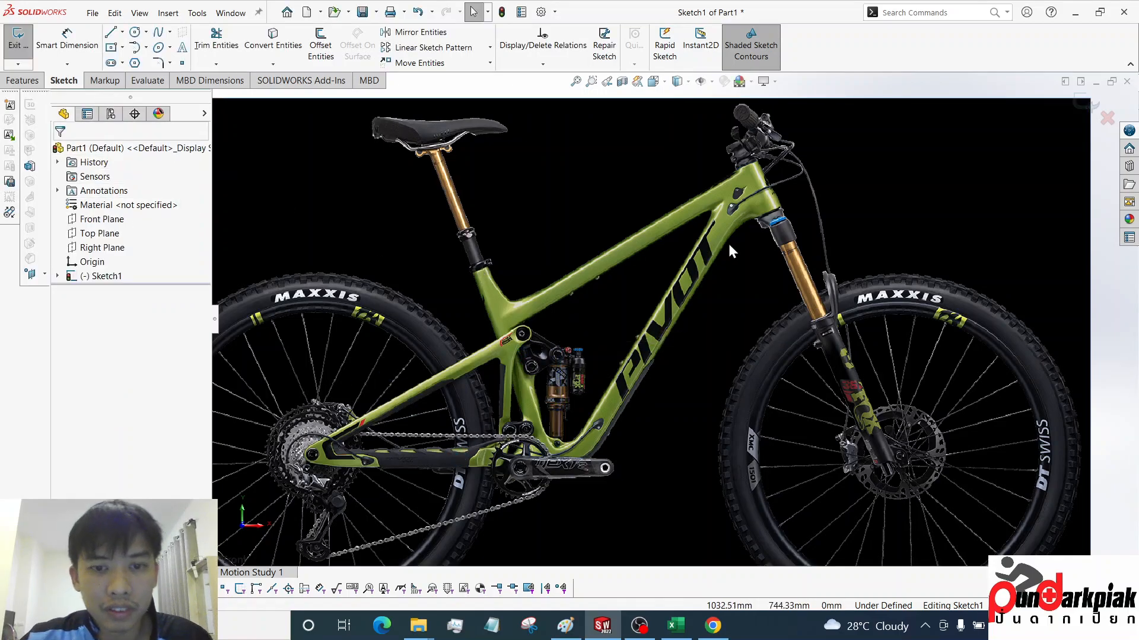
Review the scaled bike picture and the Switchblade Pro X01 specifications in Chrome, and return to the SOLIDWORKS sketch
scroll(735, 237, "down", 1)
scroll(620, 284, "up", 3)
scroll(656, 421, "down", 2)
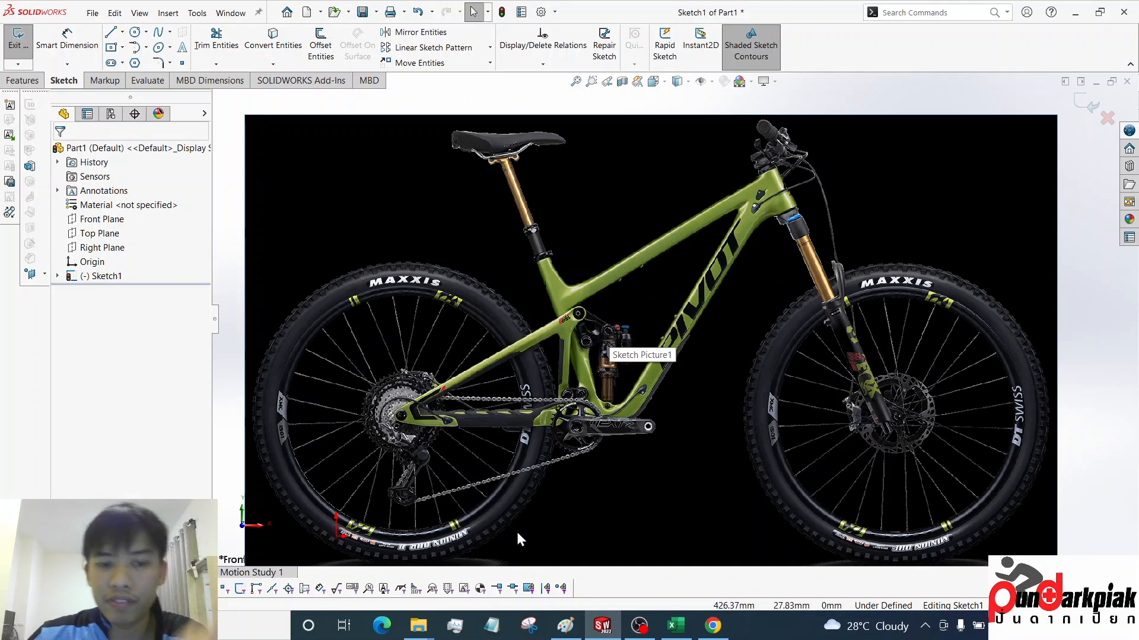
left_click(707, 630)
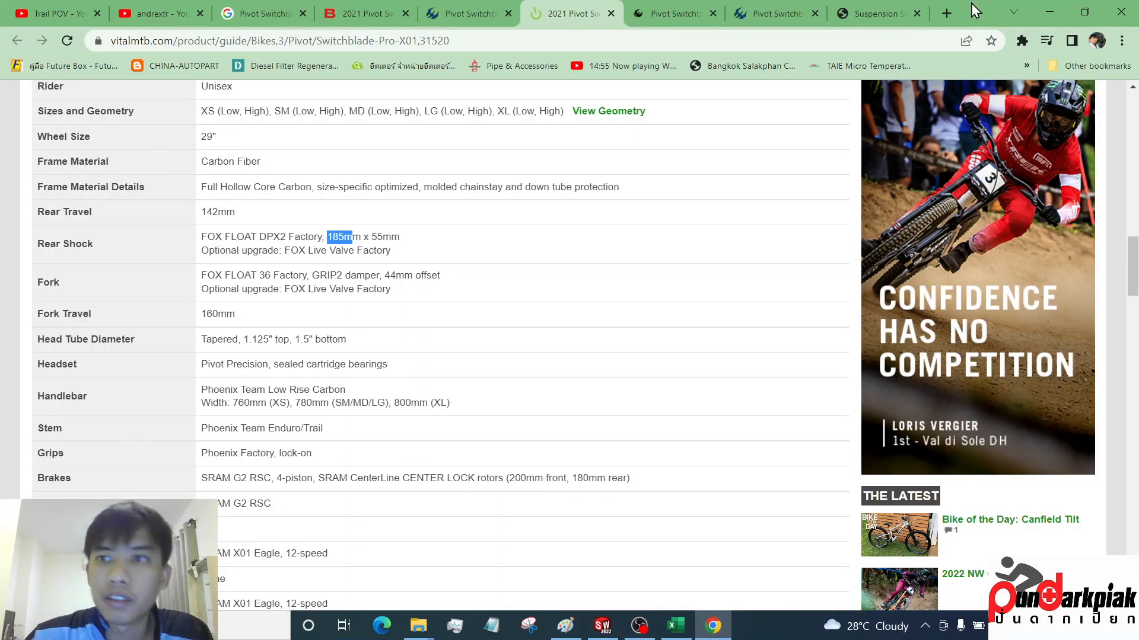
left_click(1049, 11)
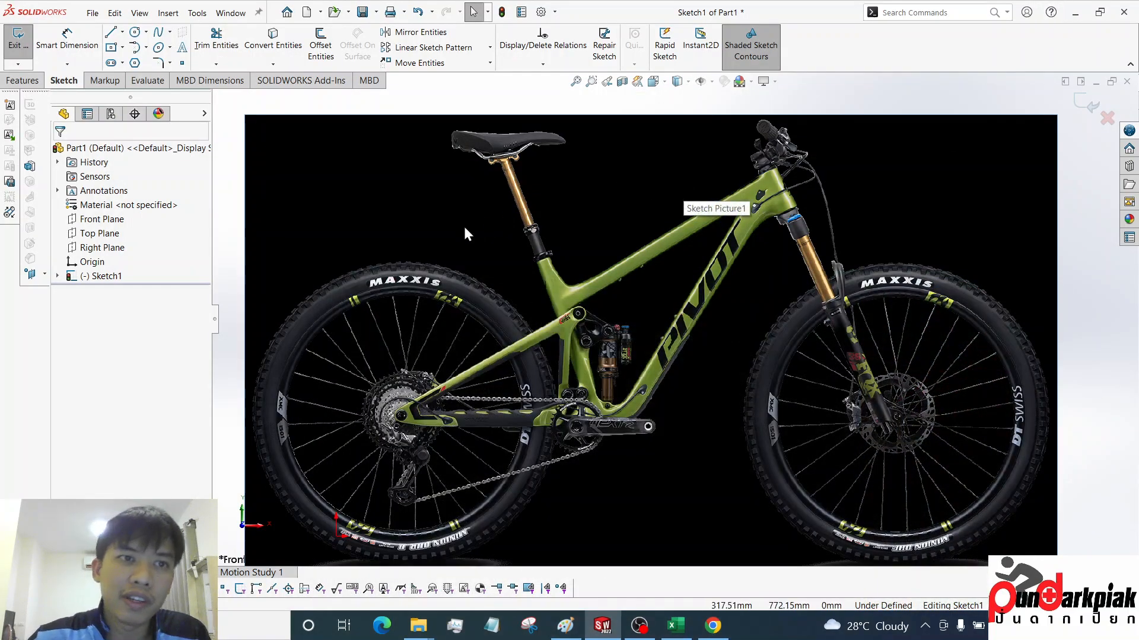
Place and fix sketch points at the lower link's front pivot (about X 610, Y 353 mm) and lower shock mount (about X 674, Y 323 mm)
left_click(182, 63)
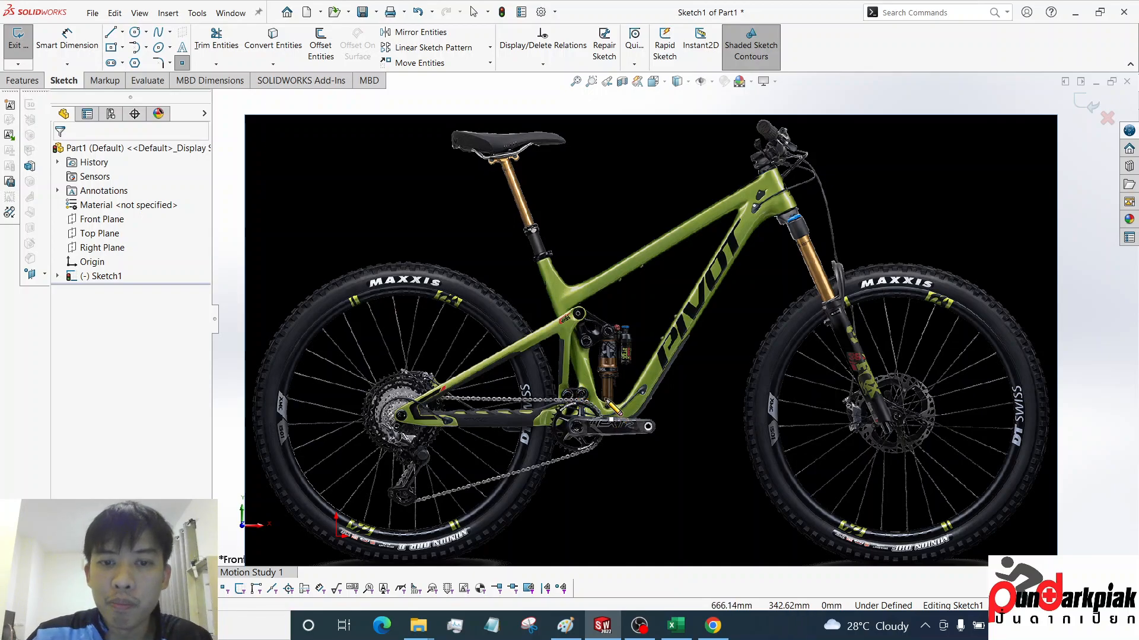
scroll(595, 424, "down", 10)
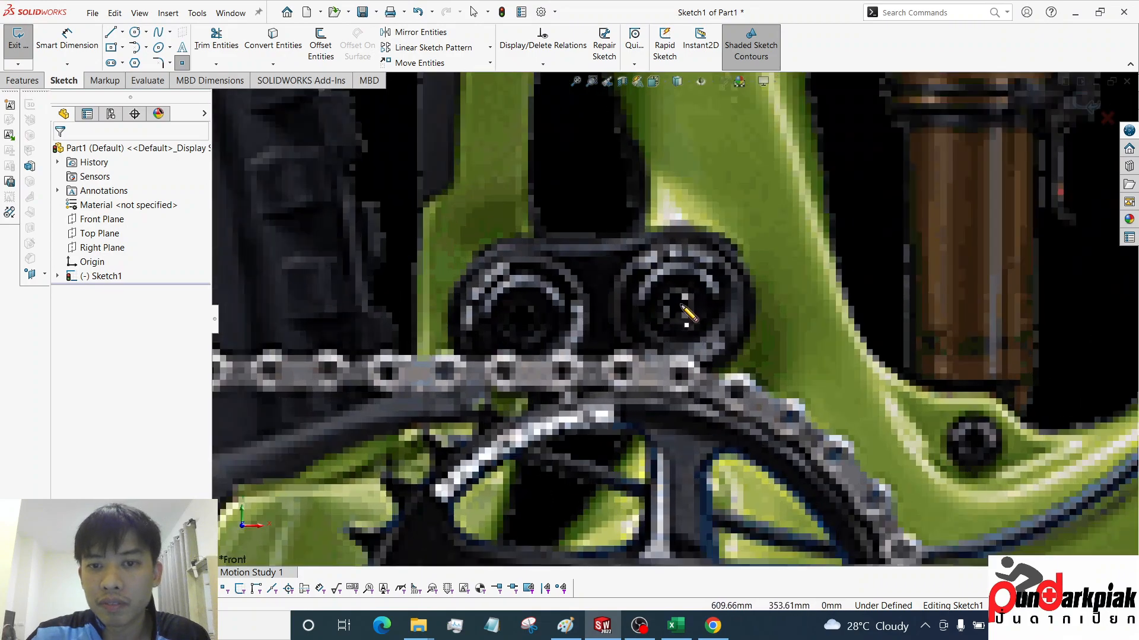
left_click(681, 308)
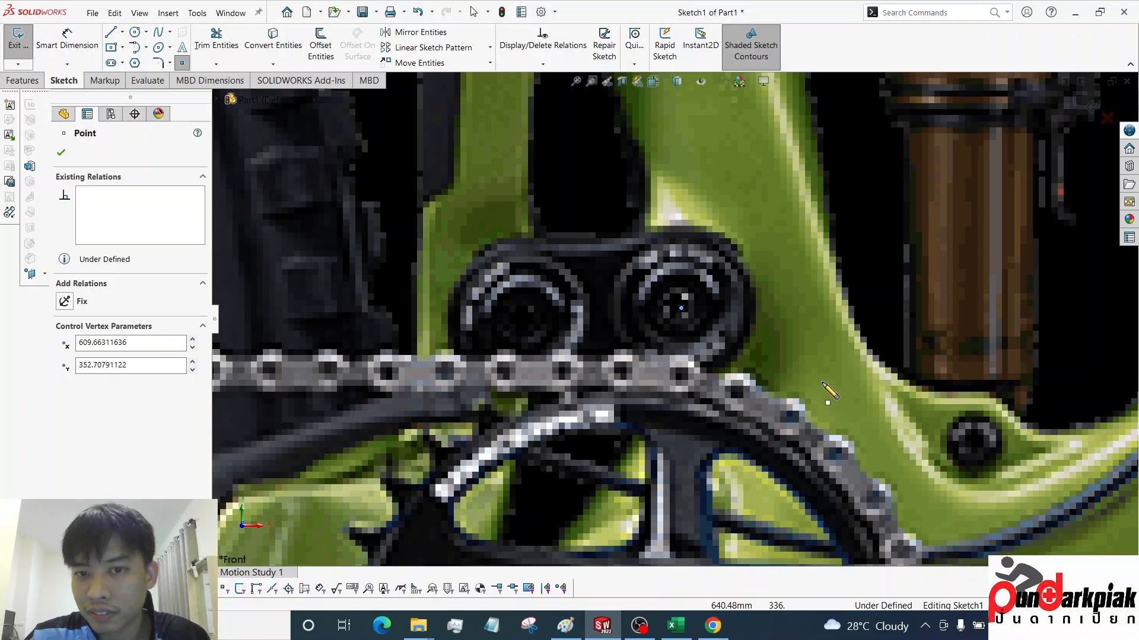
left_click(64, 302)
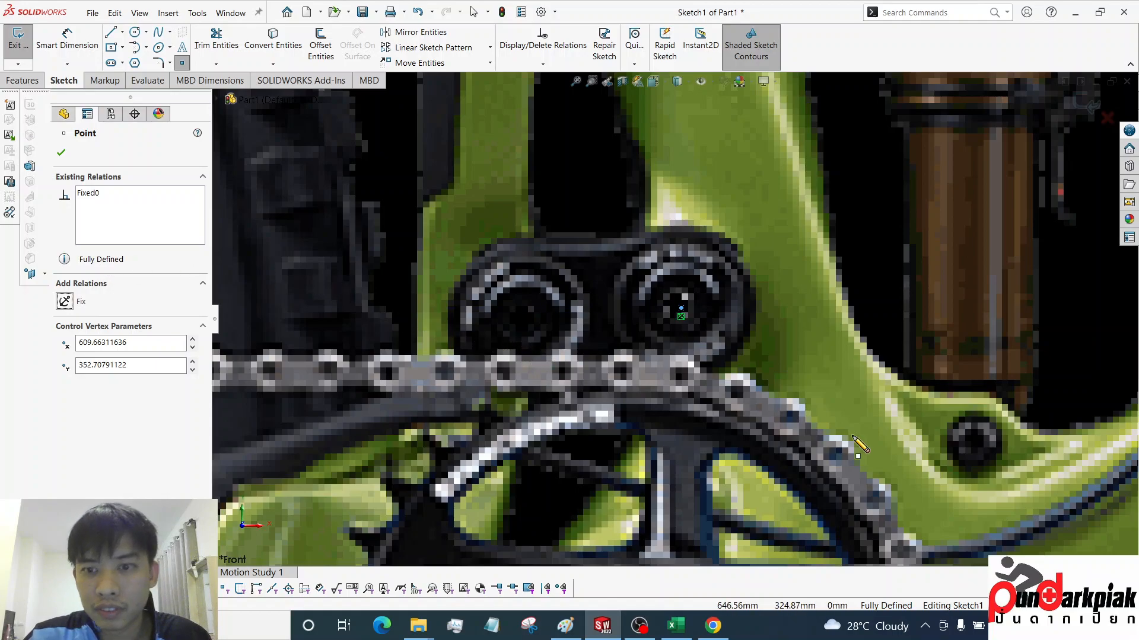
left_click(975, 443)
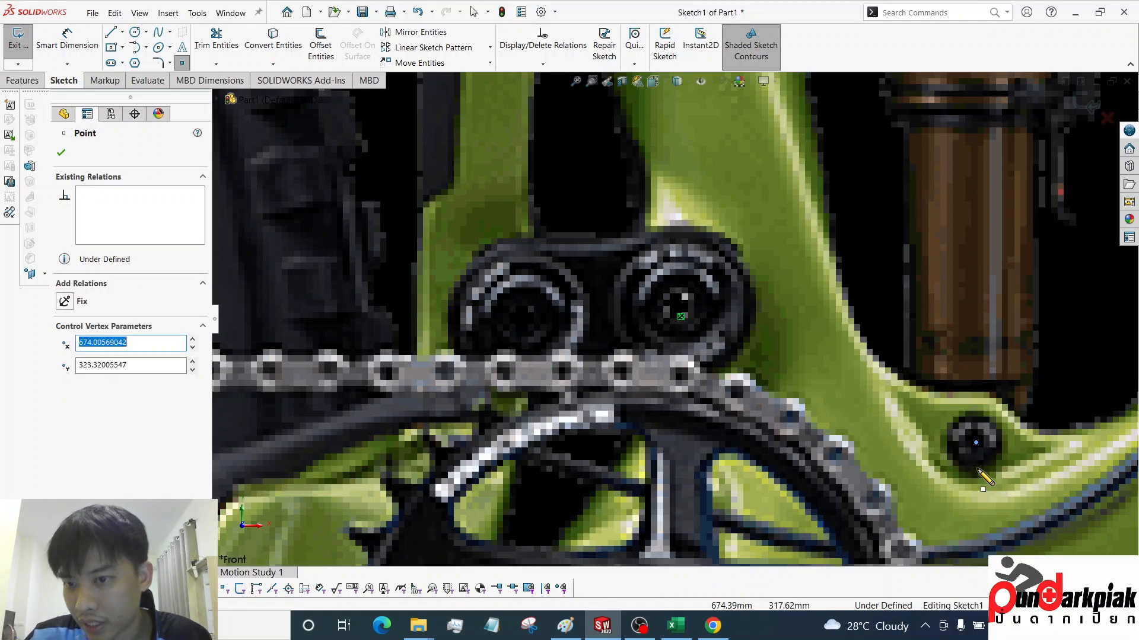
left_click(64, 305)
Place a sketch point at the upper rocker link's frame pivot, about X 621, Y 484 mm, and fix it
scroll(775, 300, "up", 5)
scroll(706, 152, "down", 5)
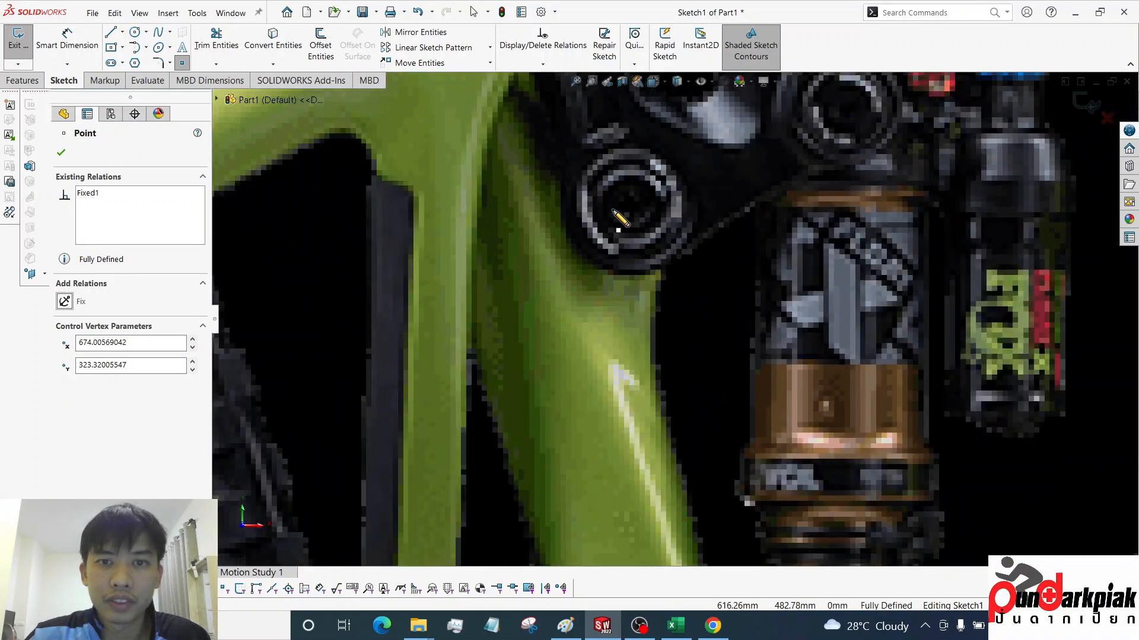
left_click(630, 204)
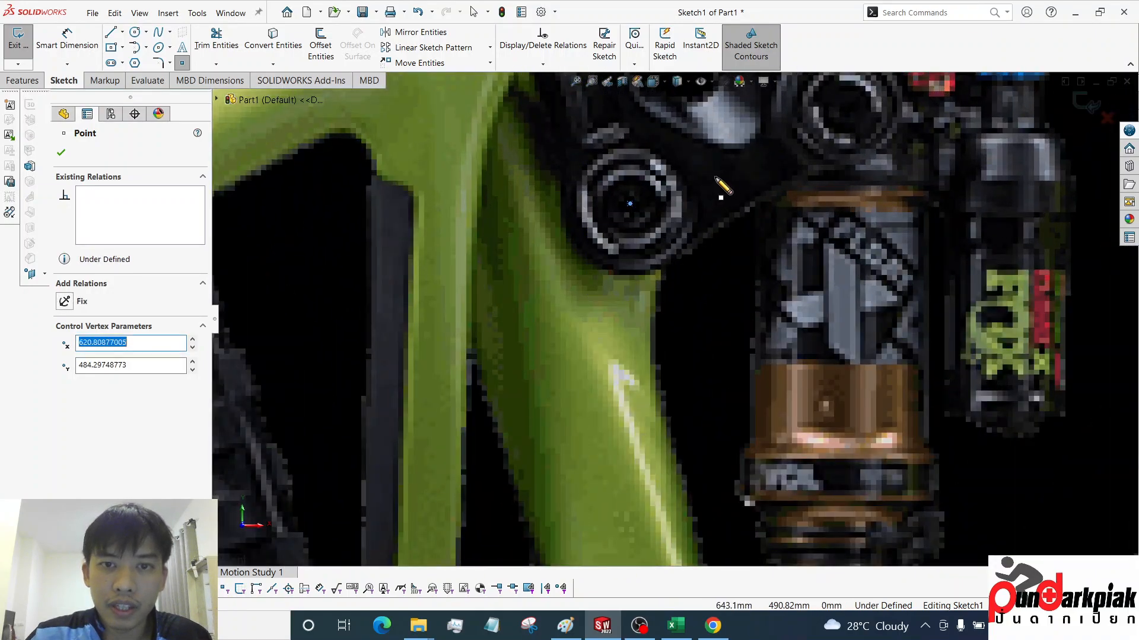
left_click(64, 304)
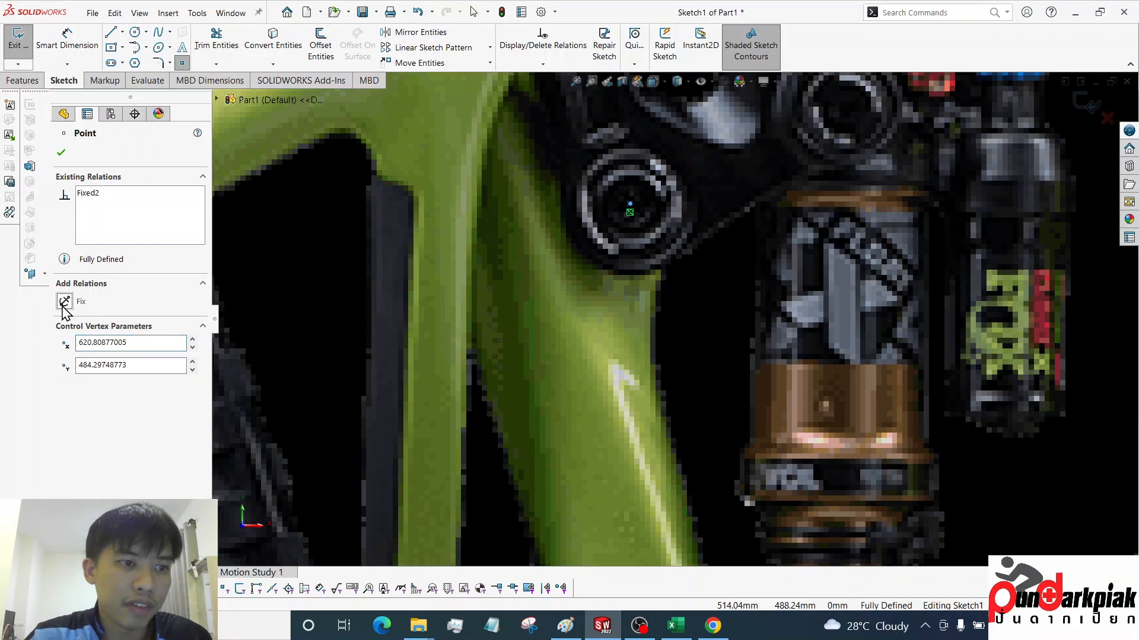
Draw the upper rocker link as a closed triangle from its fixed frame pivot through the upper shock mount (88 mm rear side, 71 mm closing side, both about)
scroll(699, 322, "up", 5)
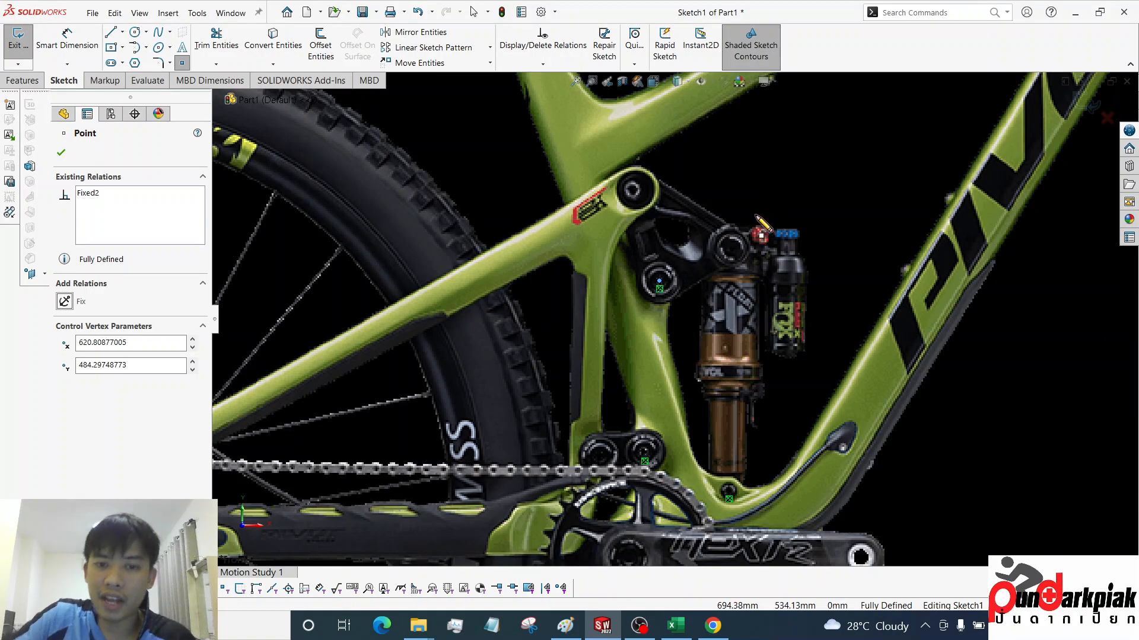
left_click(111, 35)
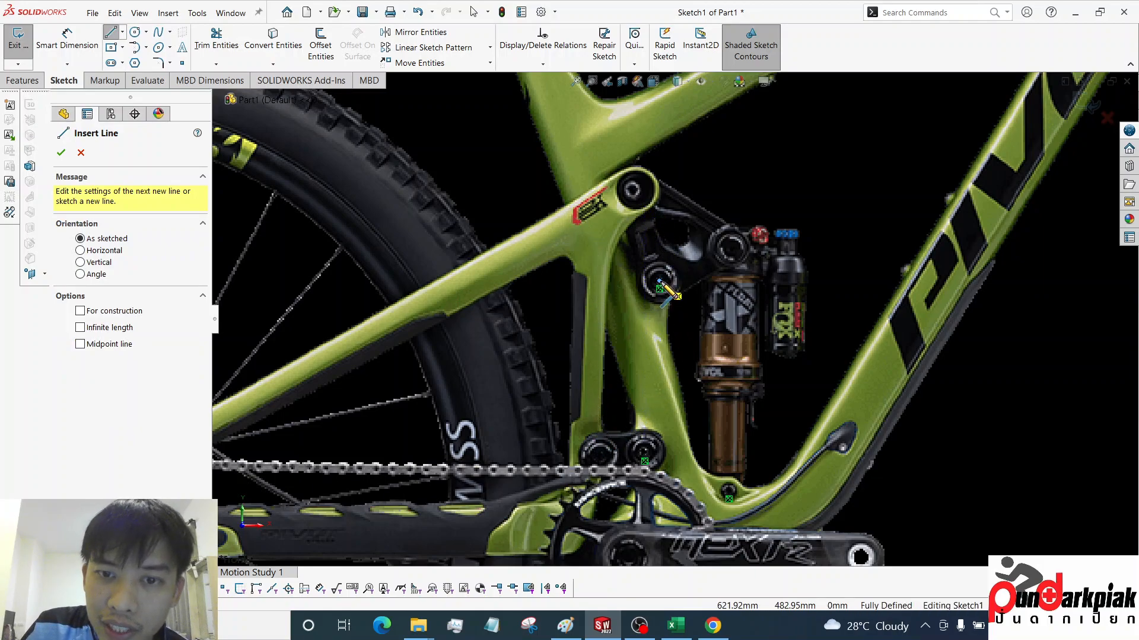
left_click(660, 288)
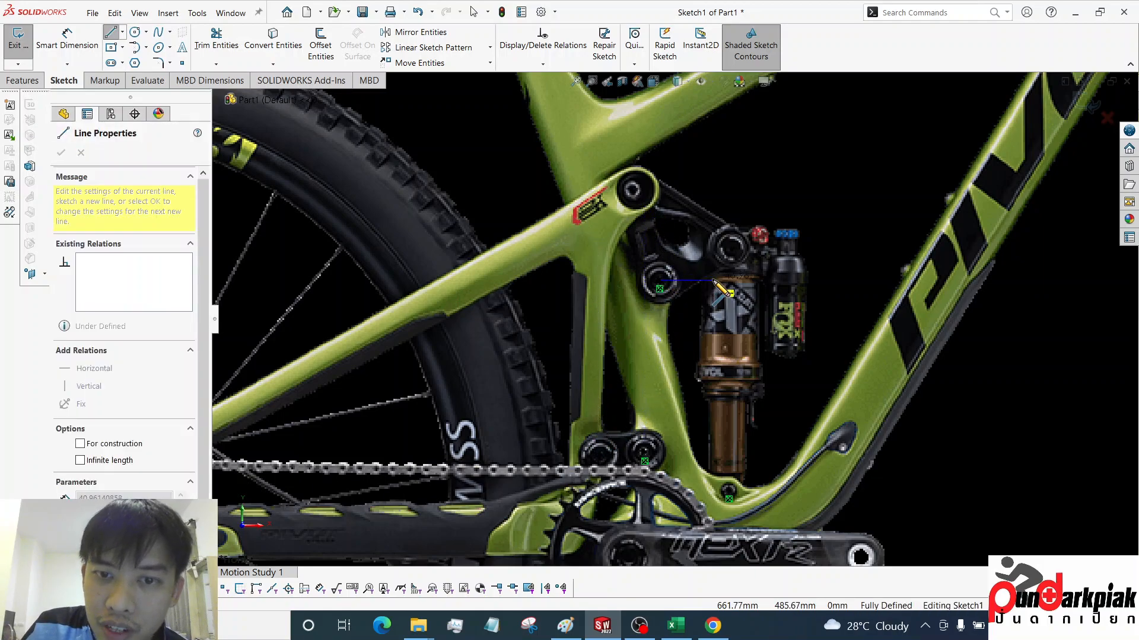
left_click(734, 250)
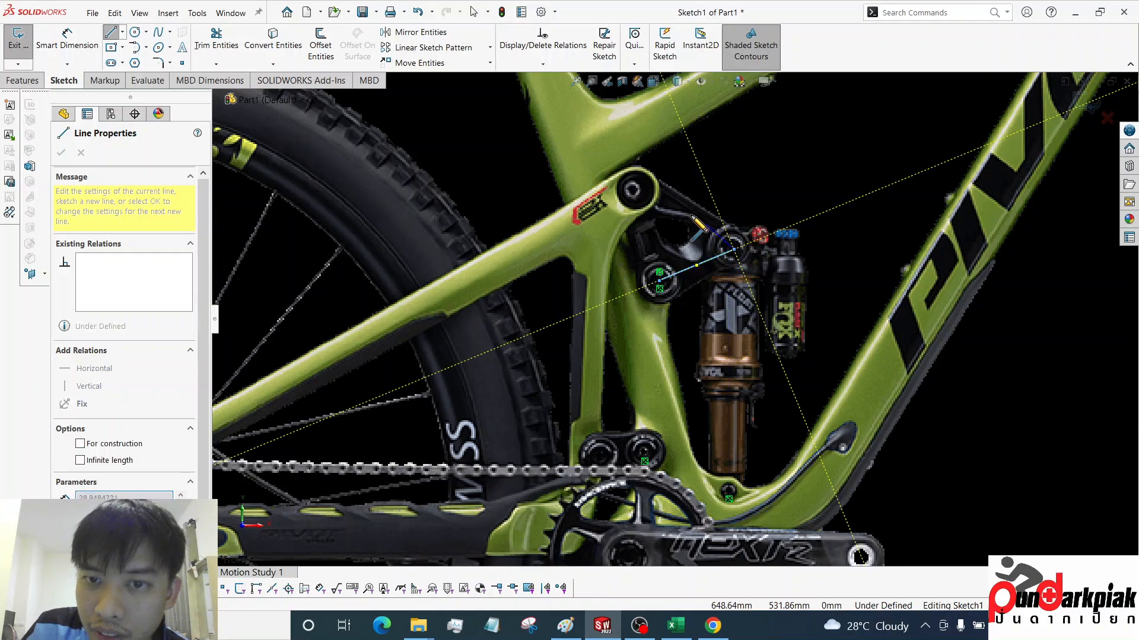
left_click(634, 191)
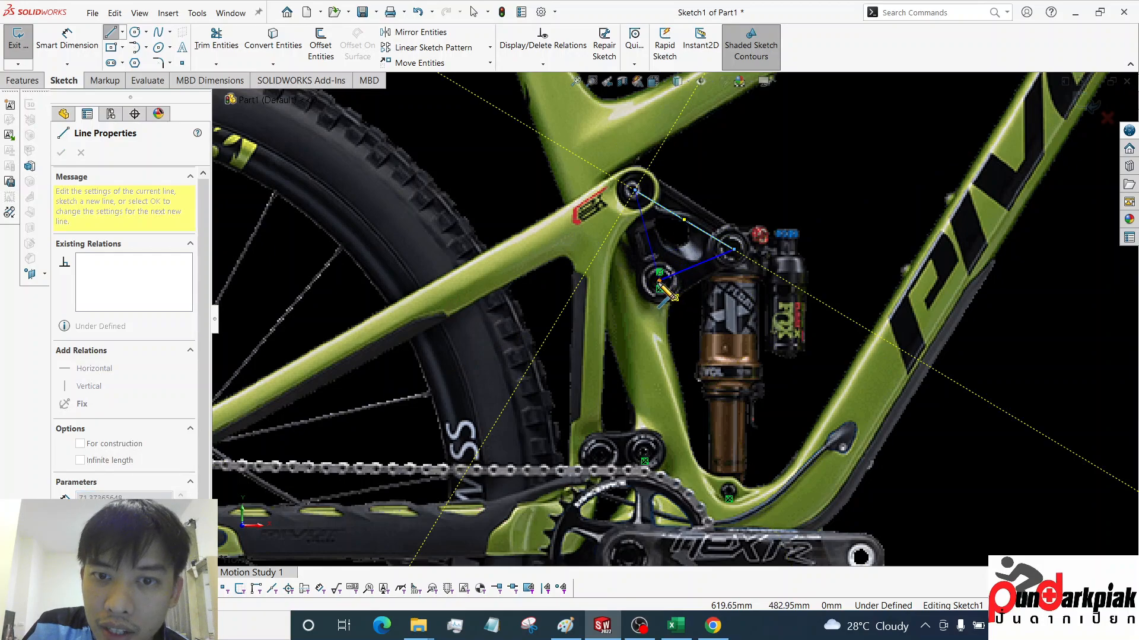
left_click(659, 281)
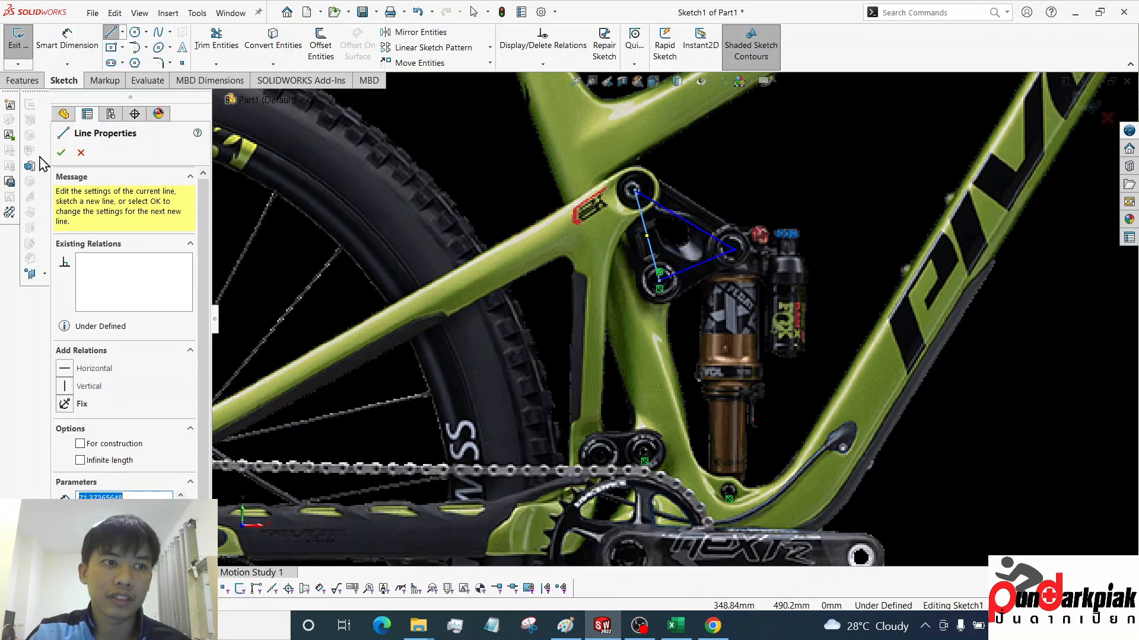
left_click(61, 154)
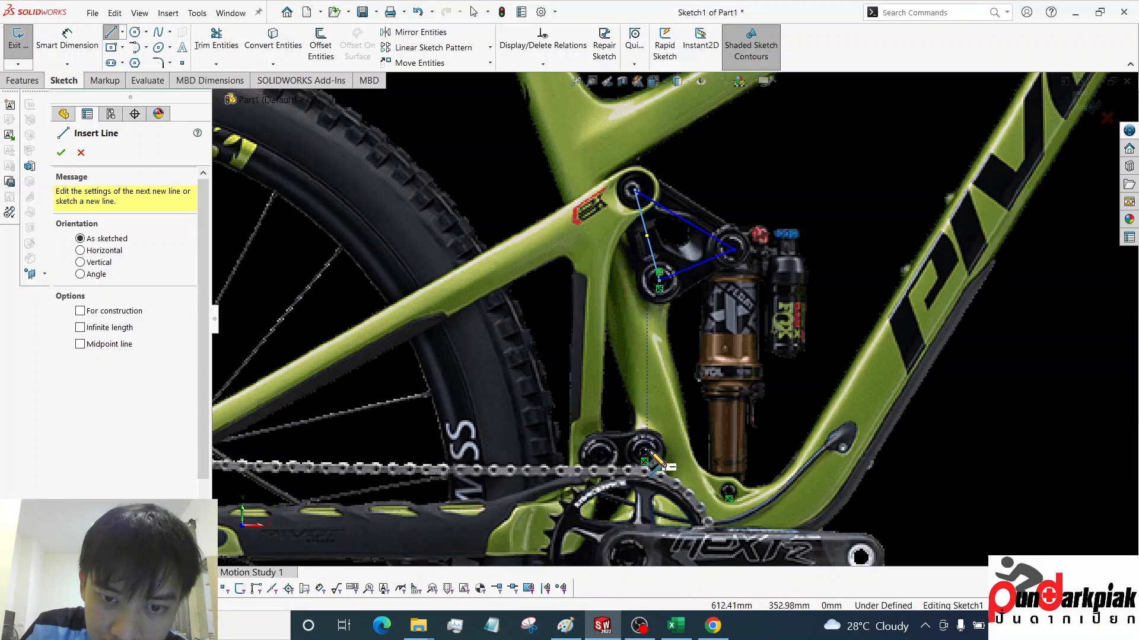
Draw the lower link as a line about 33 mm long from its rear pivot to the fixed front pivot, and make it a block
left_click(605, 461)
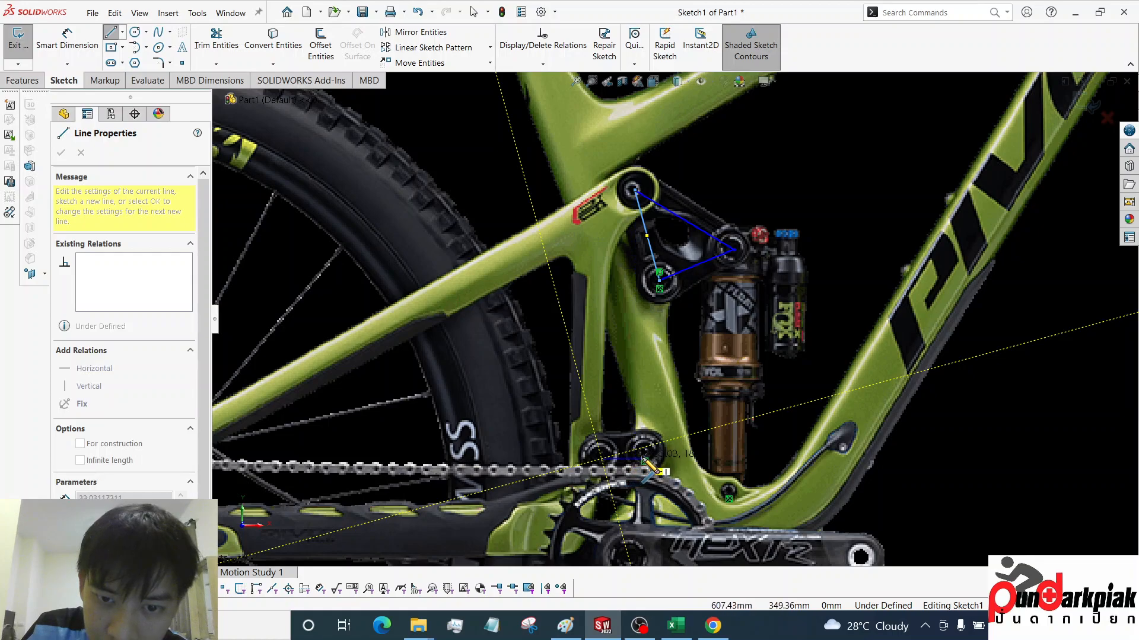
left_click(645, 454)
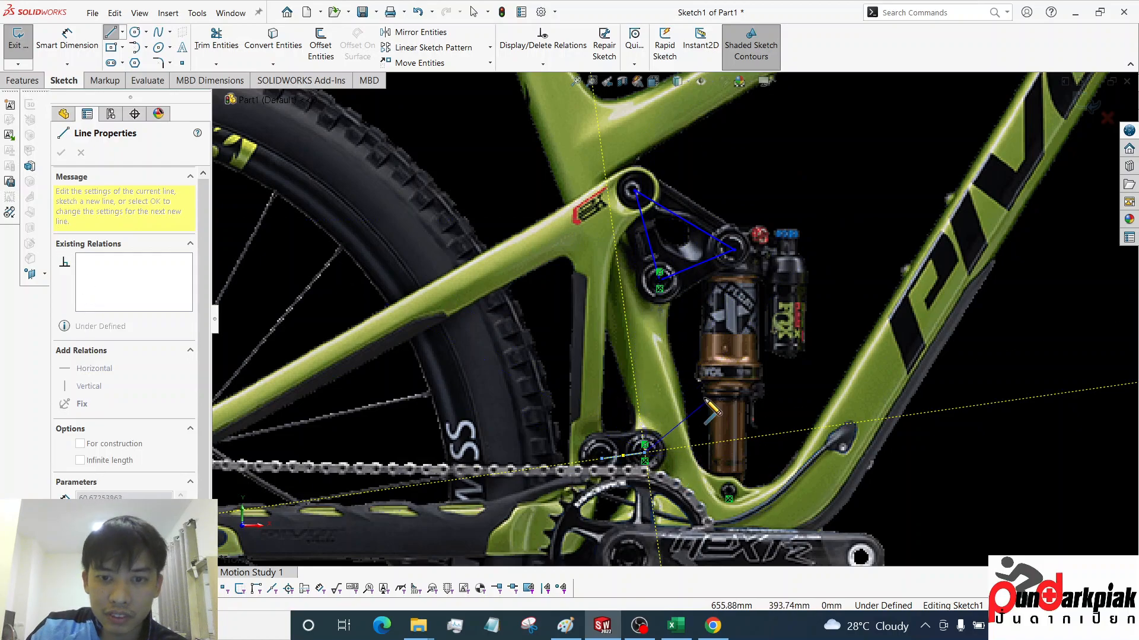
key("Escape")
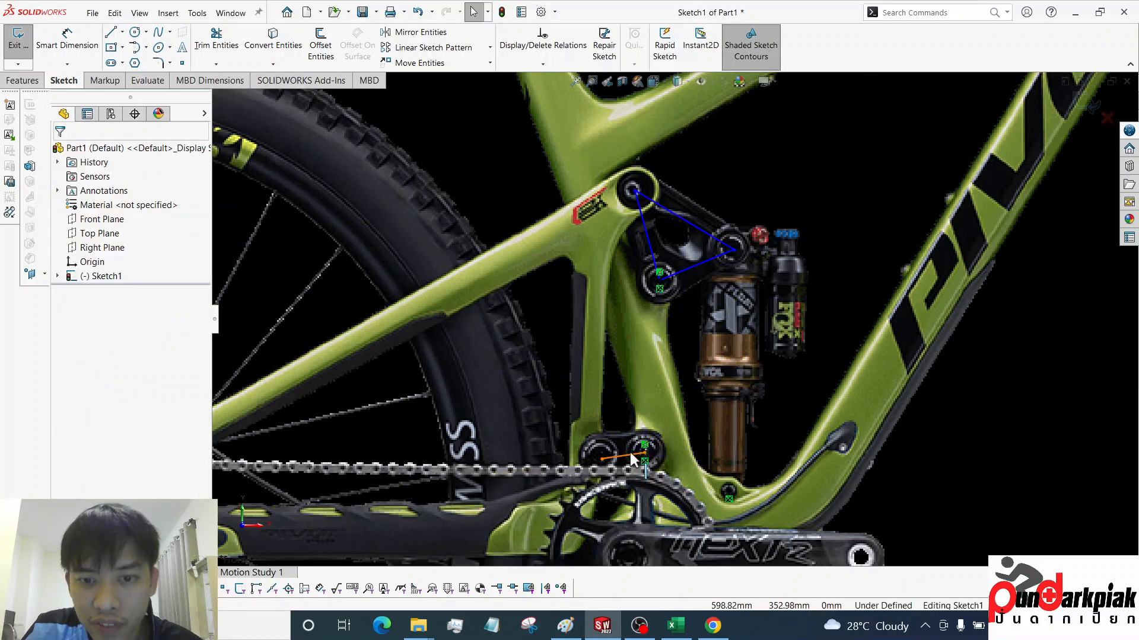
right_click(624, 456)
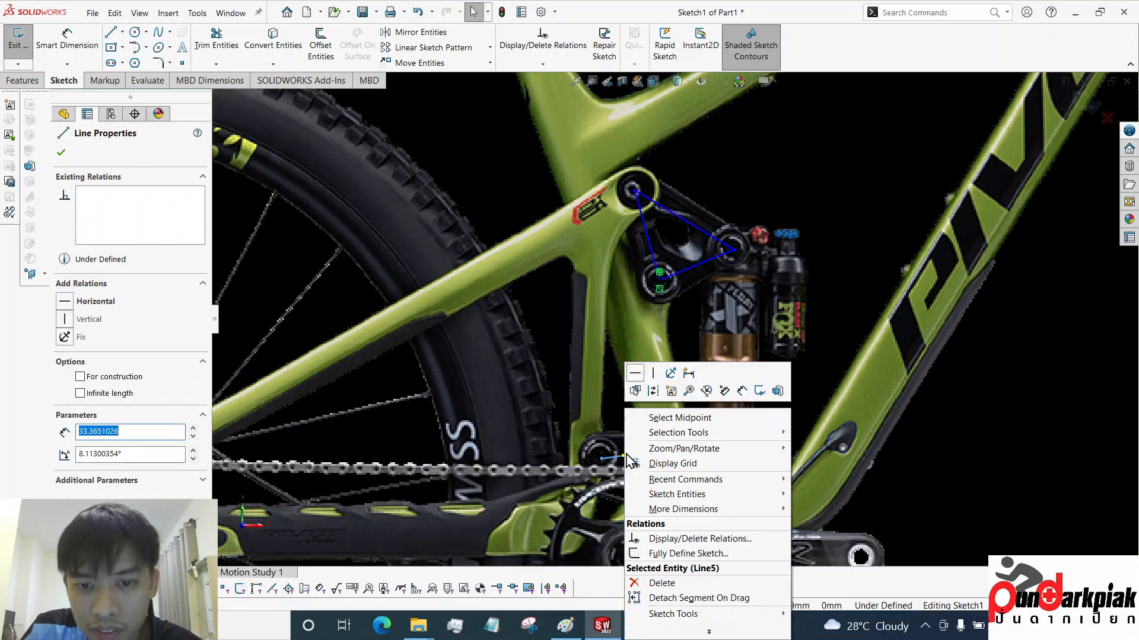
left_click(671, 392)
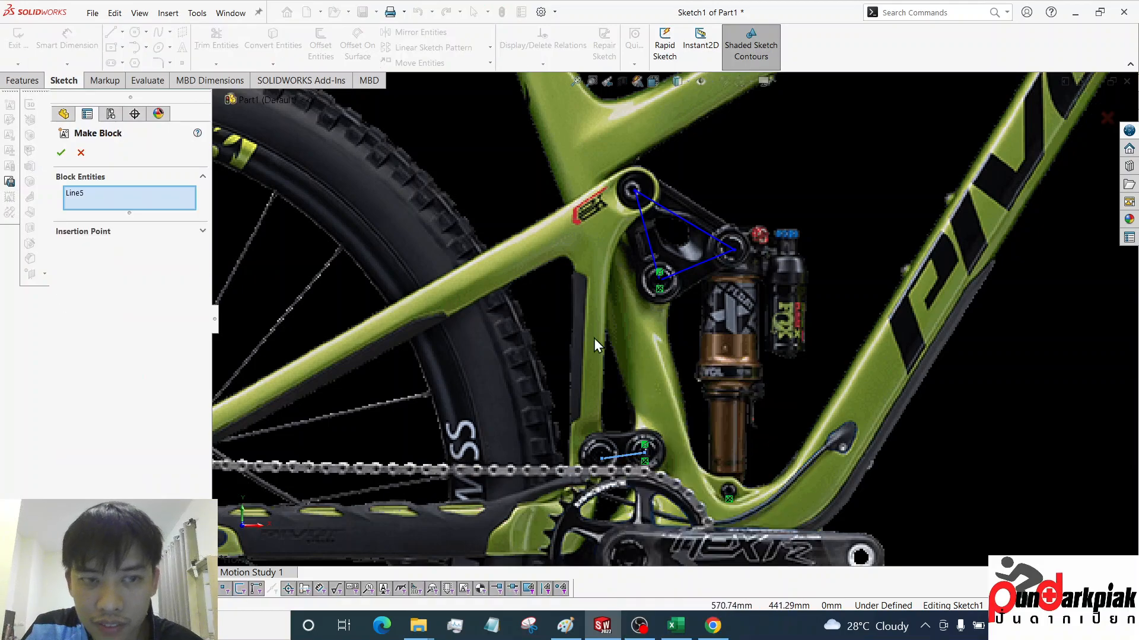
left_click(60, 154)
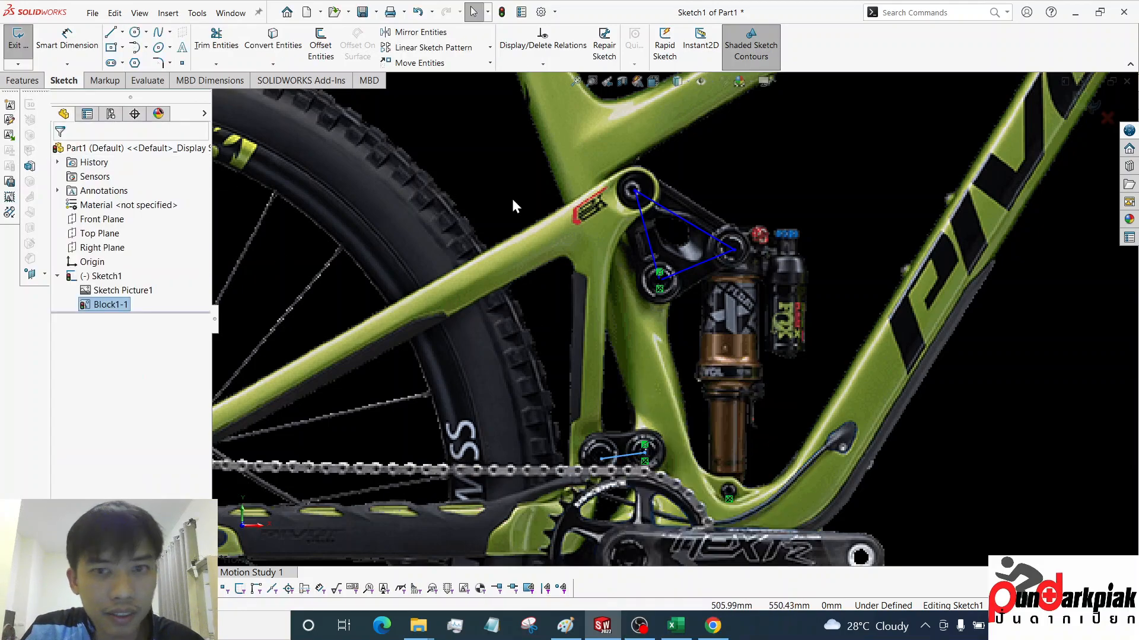
Make a block from the three lines of the upper rocker link triangle
right_click(687, 218)
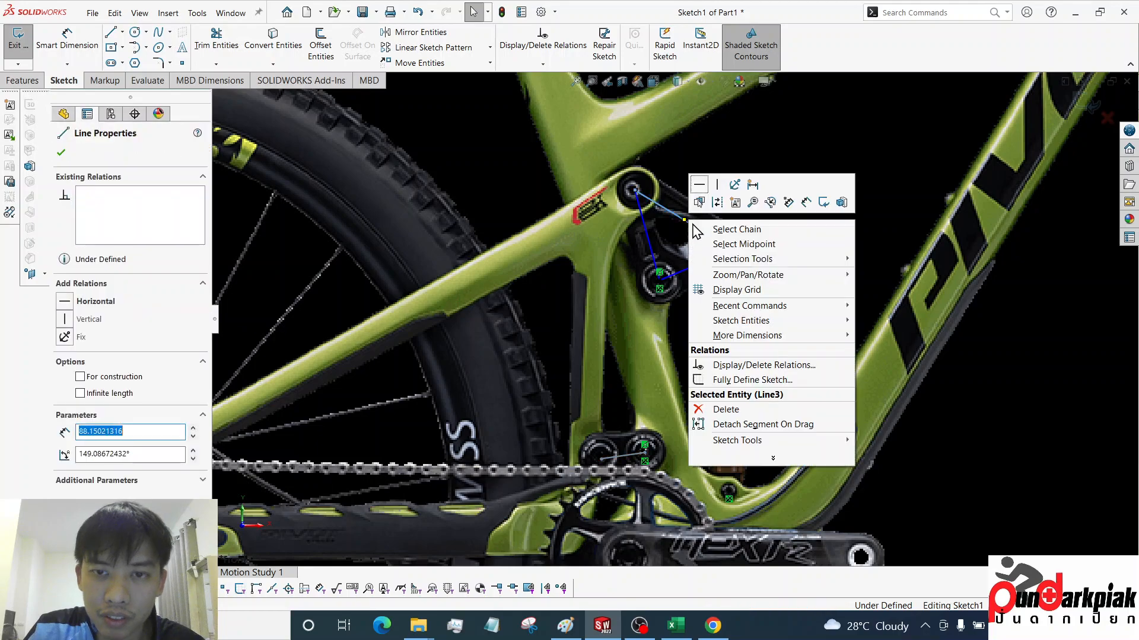
left_click(734, 202)
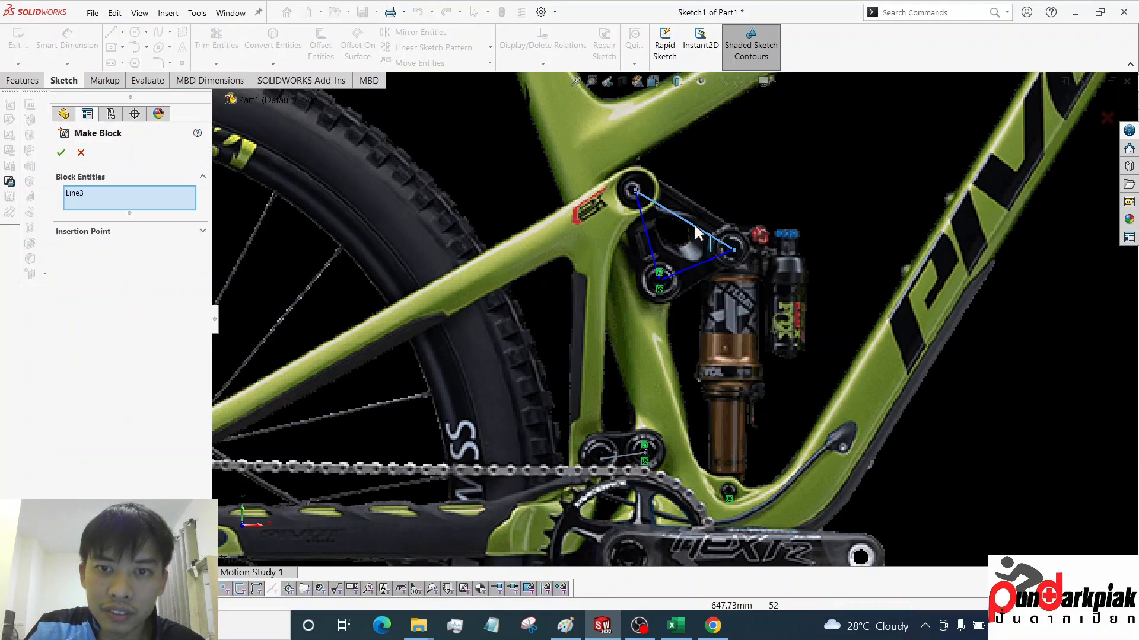
left_click(690, 266)
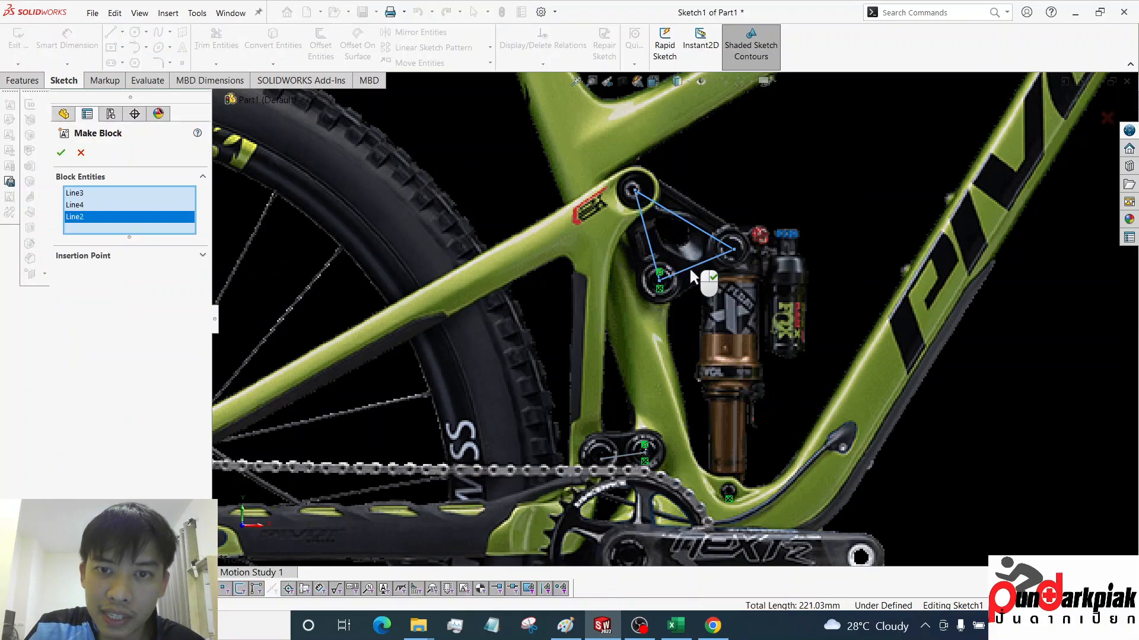
left_click(61, 154)
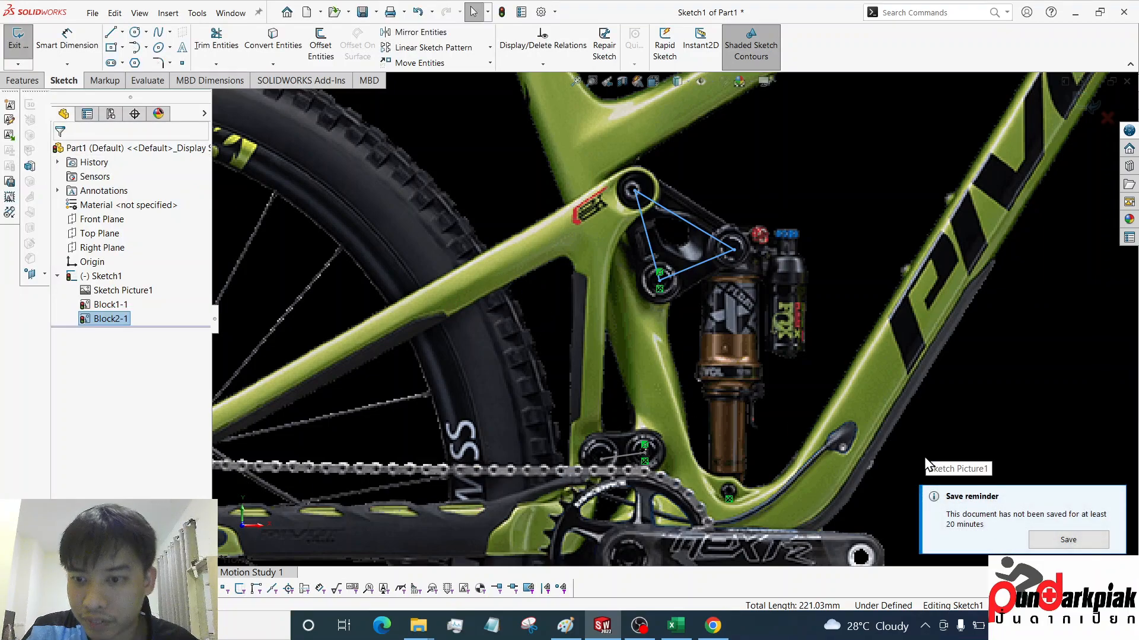
Save the part in the Documents folder as PivotSwitchBlade
left_click(1066, 540)
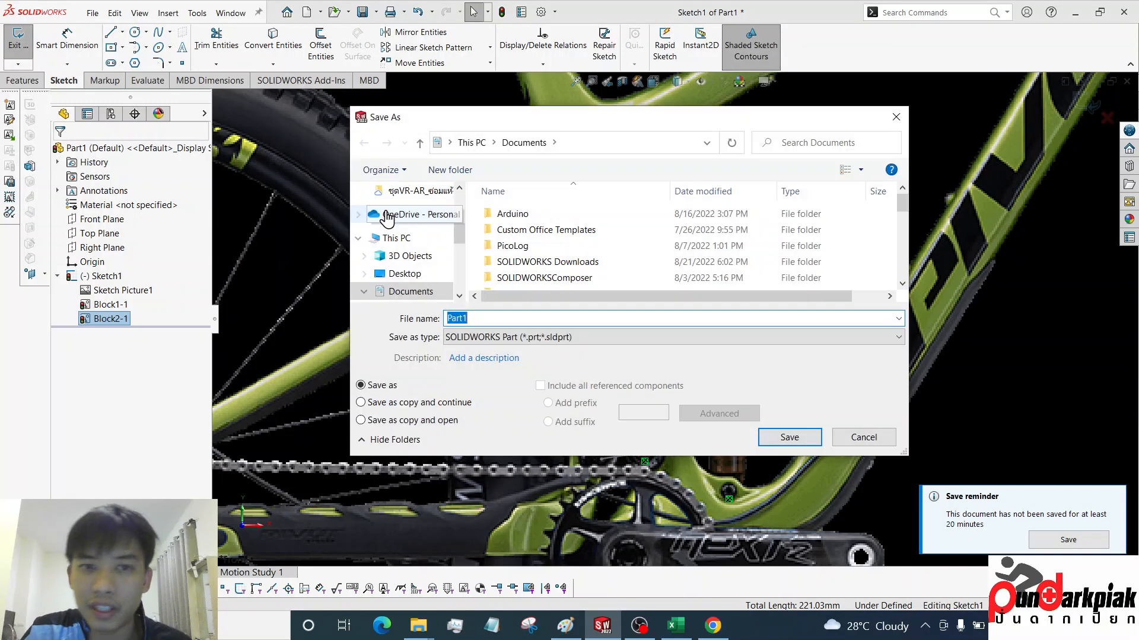
scroll(458, 199, "up", 5)
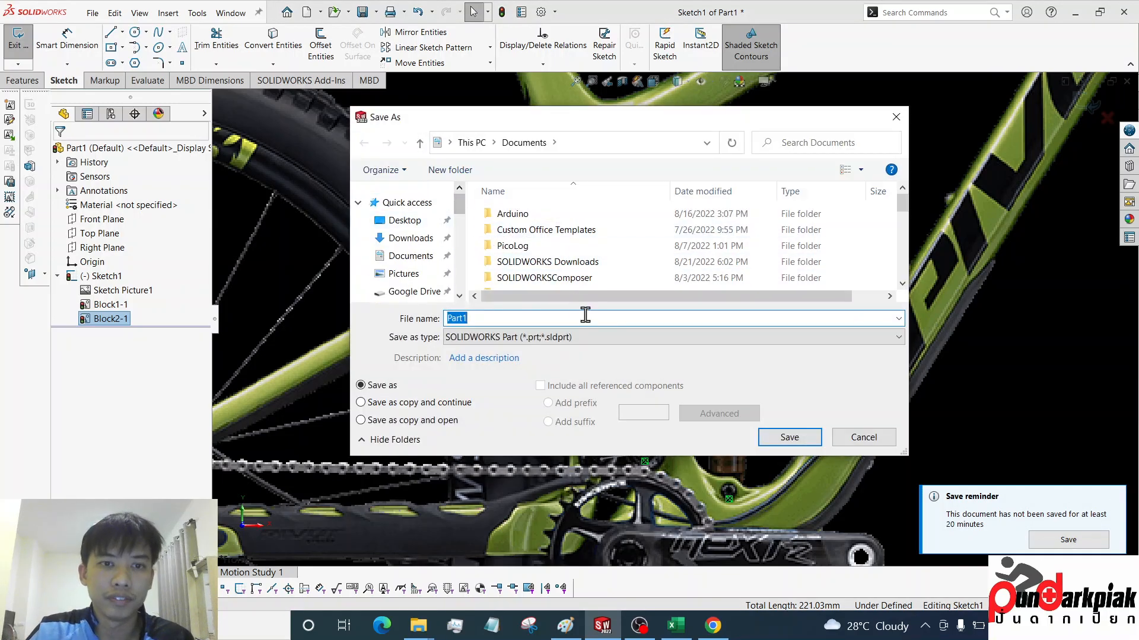
type("Pio")
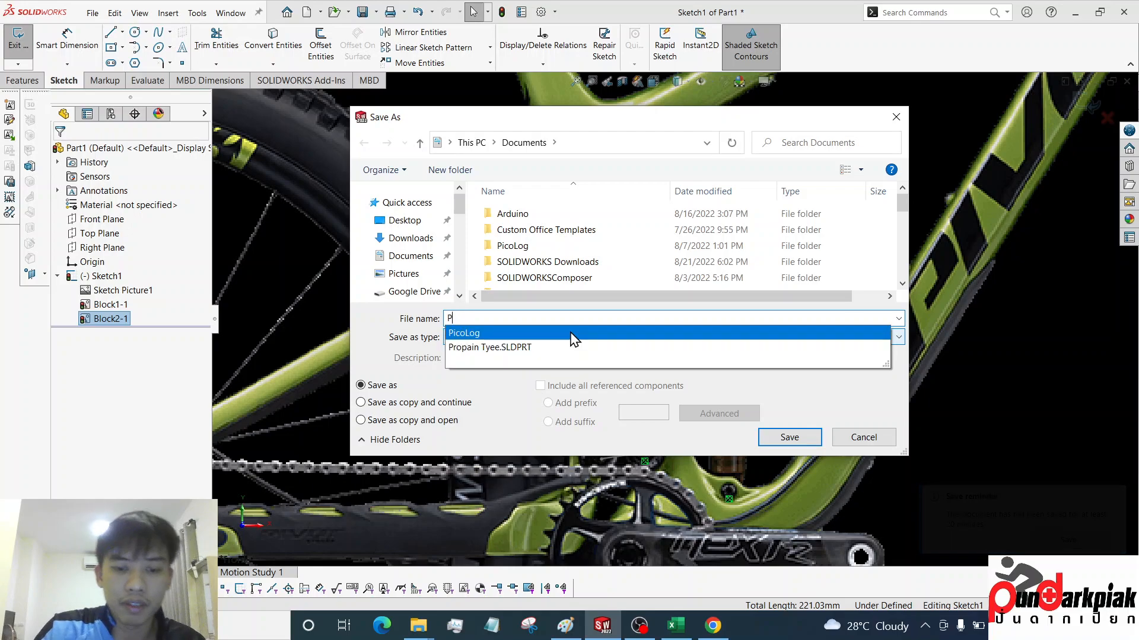
key("BackSpace")
type("votSwitchBlade")
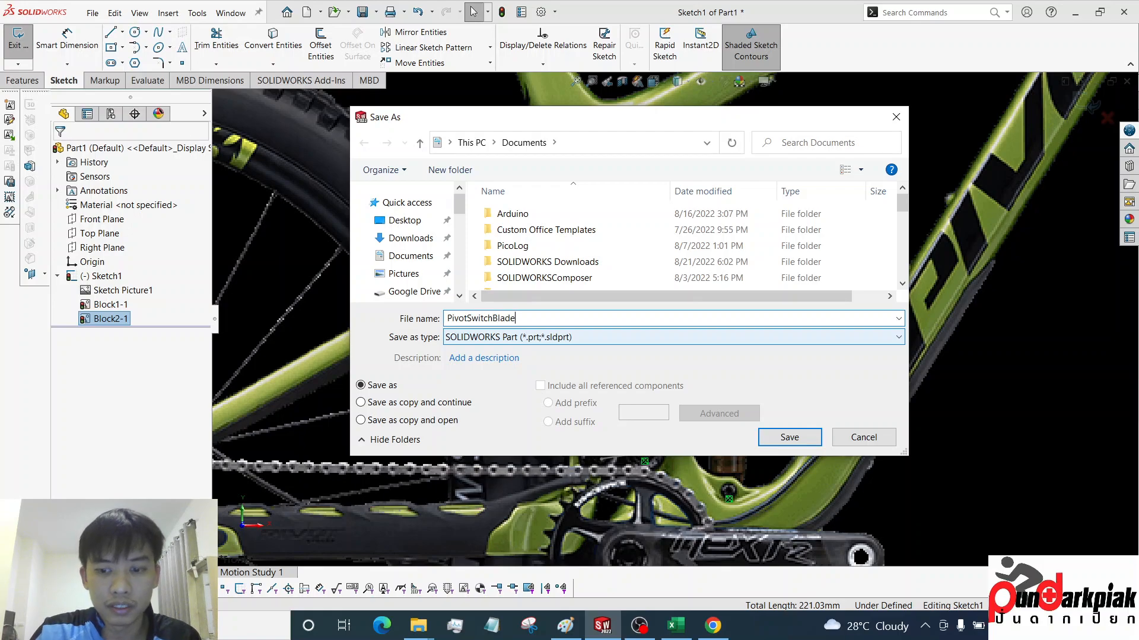
key("Return")
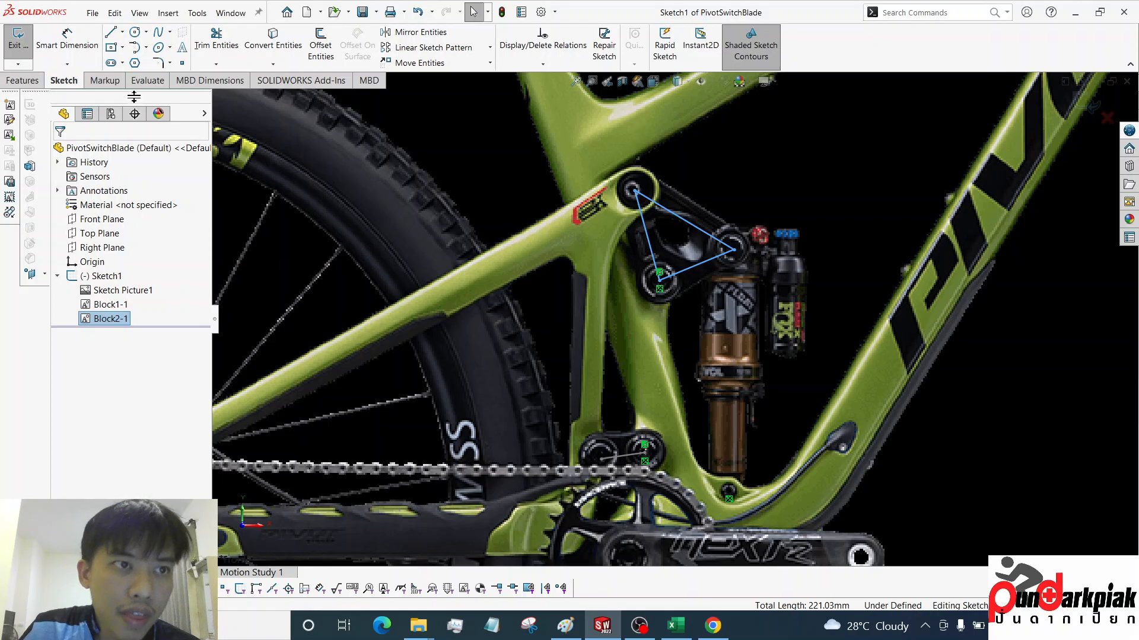
Draw a line about 417 mm long from the rear axle centre to the lower link's rear pivot
scroll(724, 339, "up", 5)
scroll(375, 415, "down", 3)
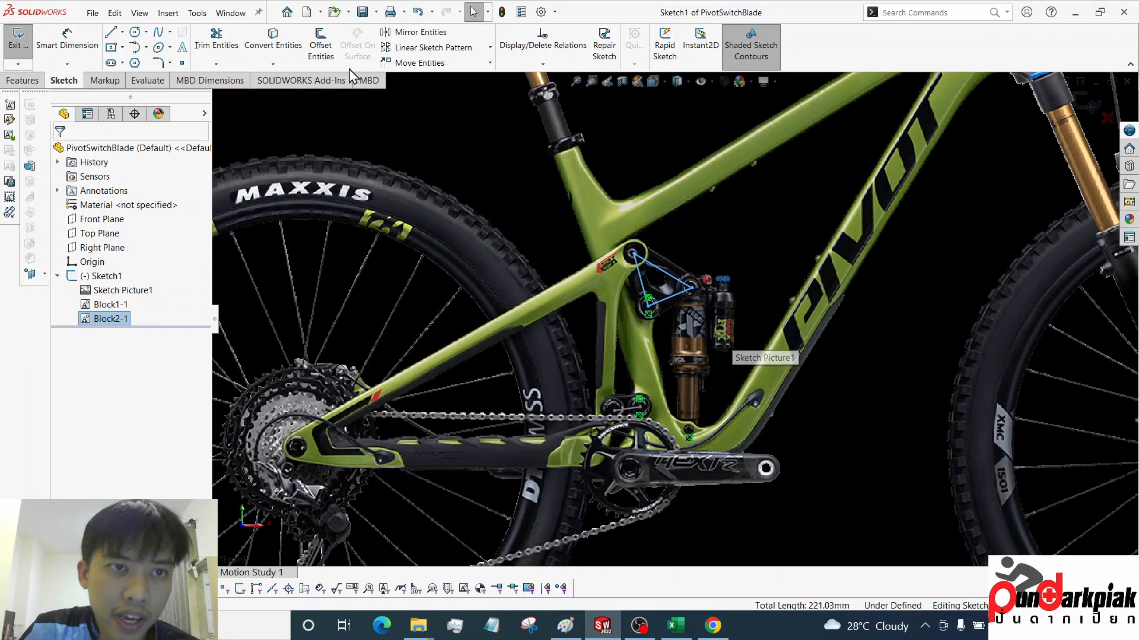
left_click(110, 32)
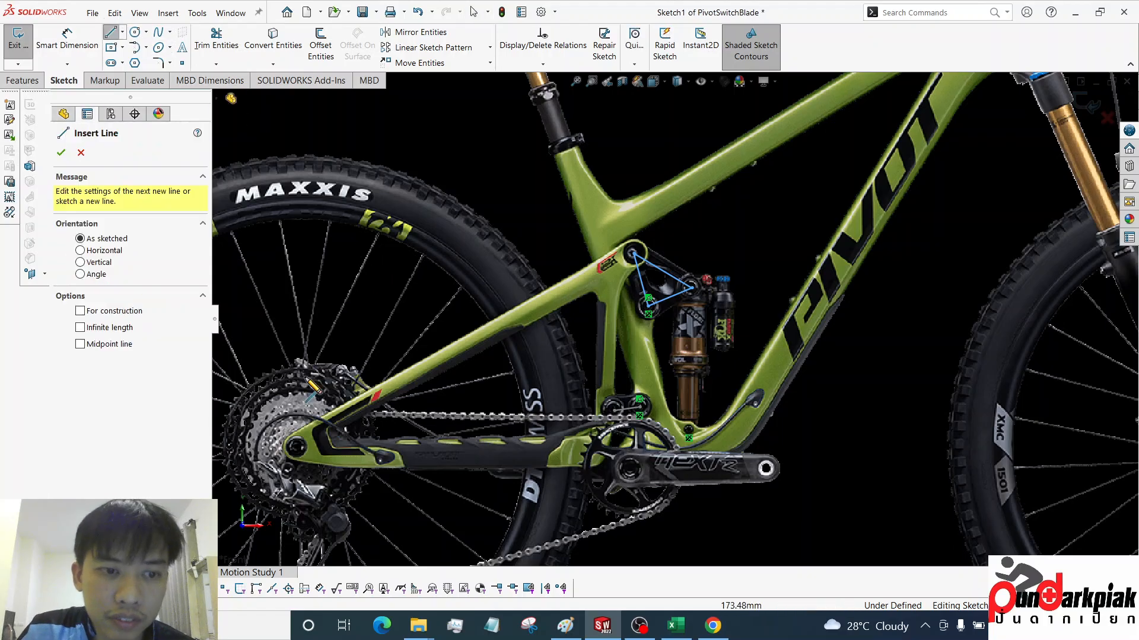
scroll(330, 469, "down", 6)
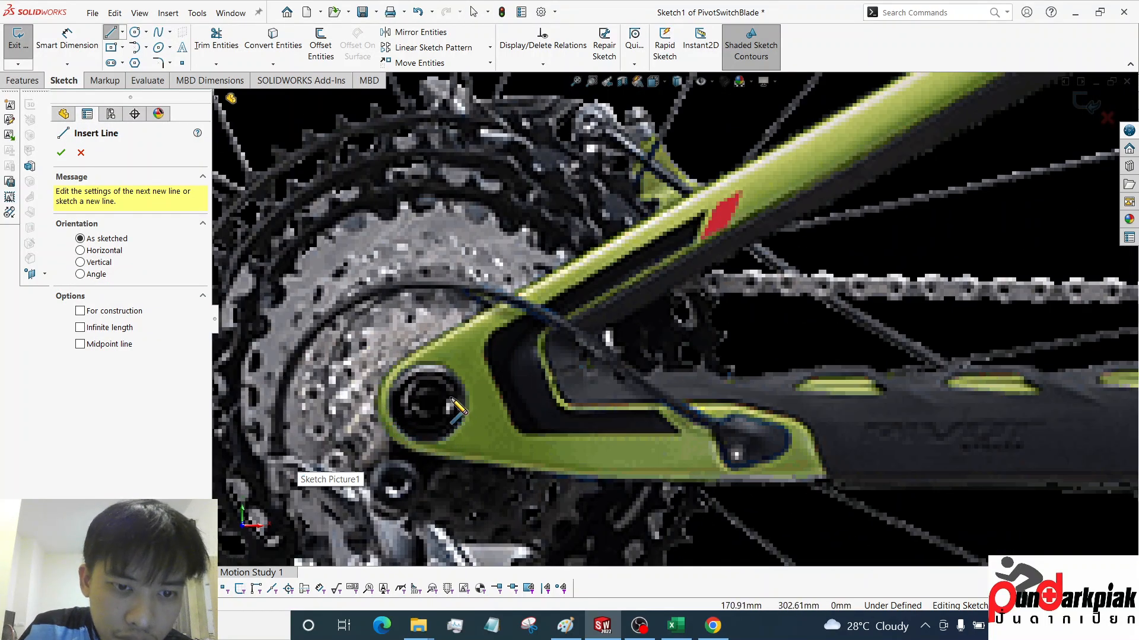
left_click(435, 413)
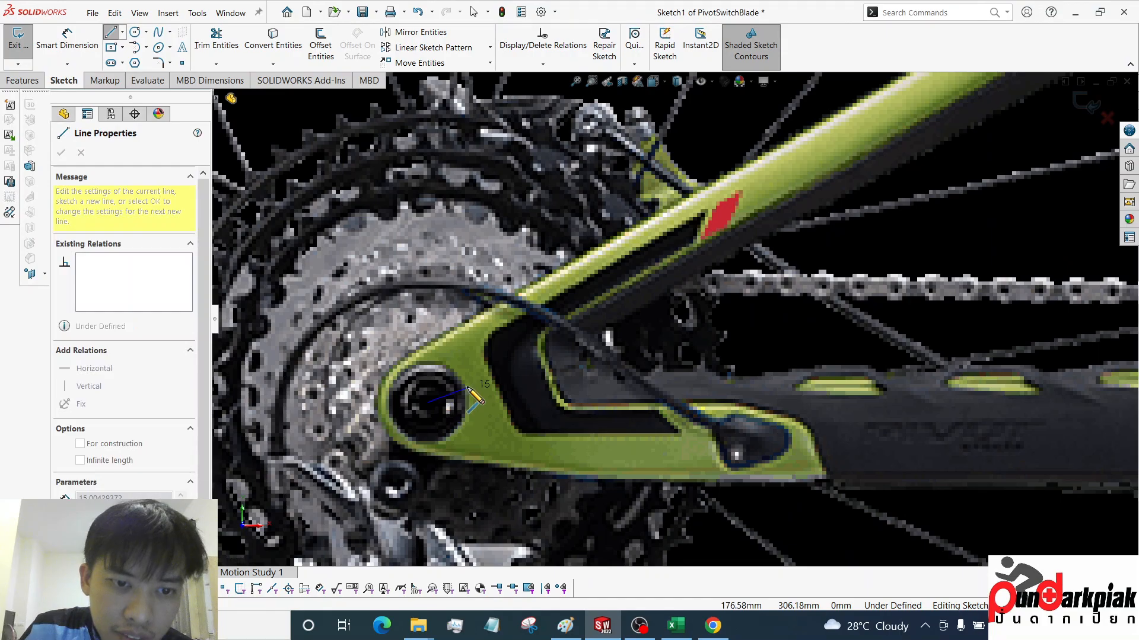
scroll(614, 327, "up", 6)
scroll(841, 292, "down", 4)
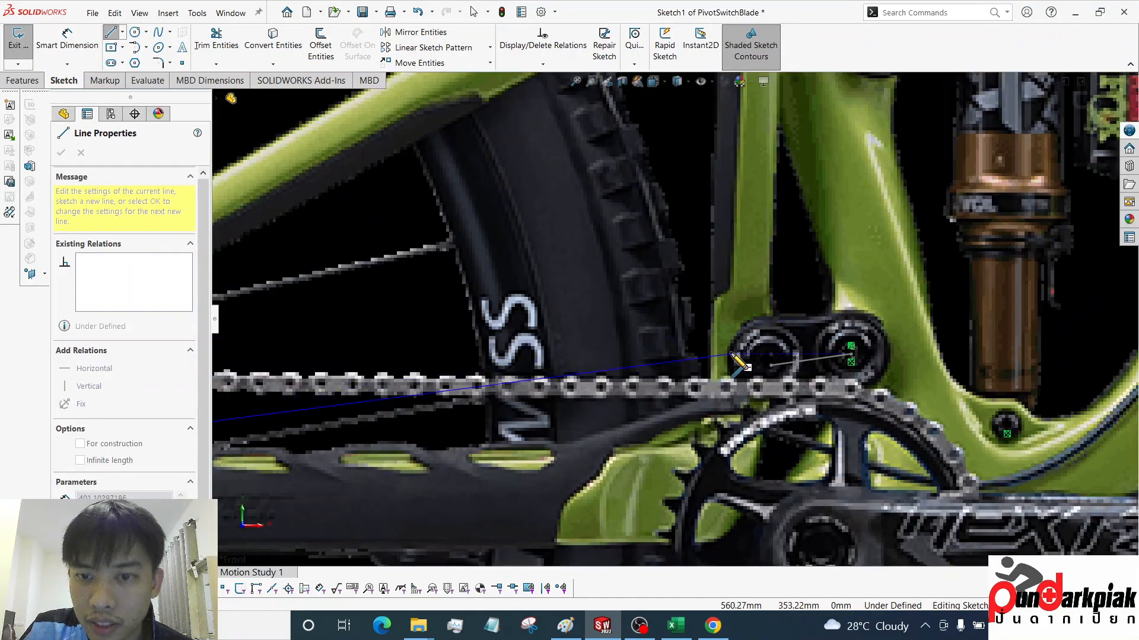
left_click(770, 366)
scroll(701, 243, "up", 6)
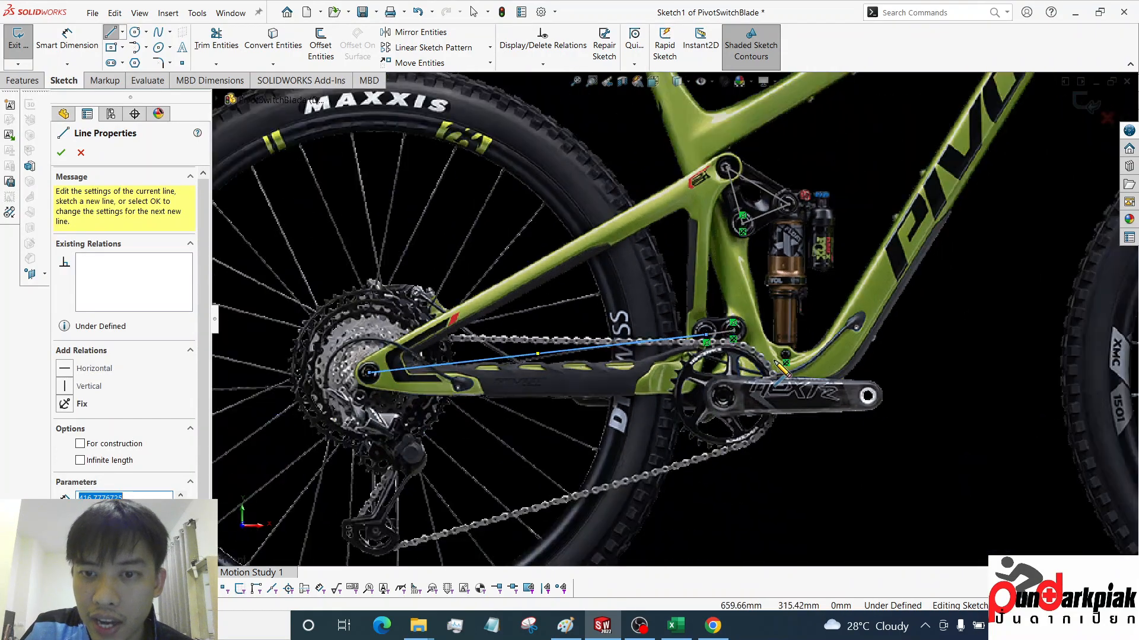
scroll(701, 239, "down", 3)
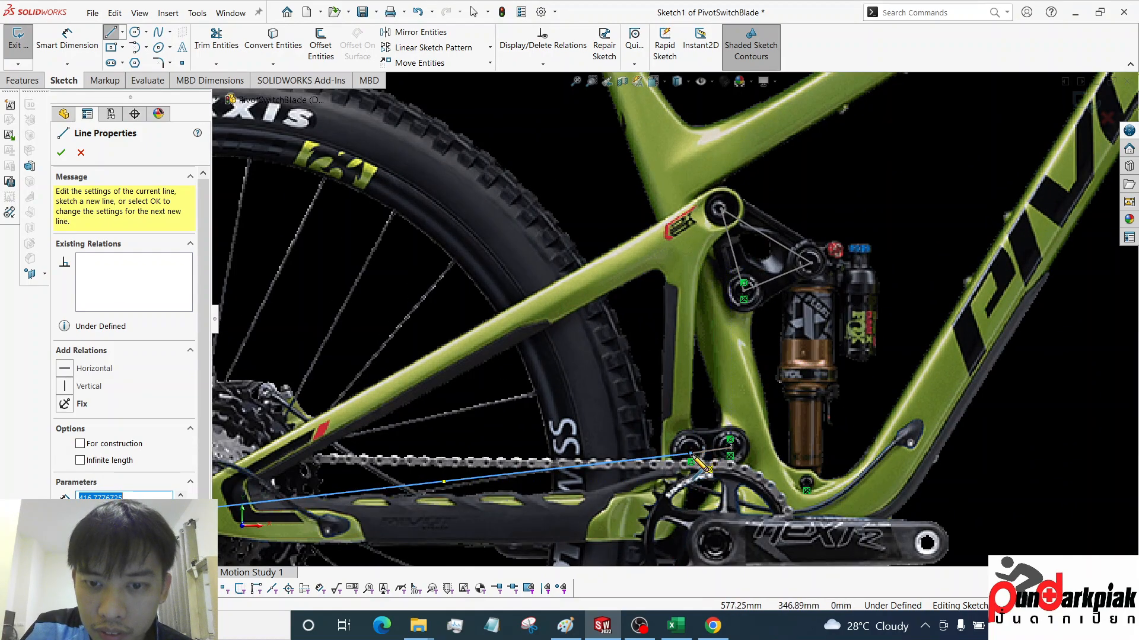
Complete the rear triangle with lines from the lower link's rear pivot to the rocker's rear pivot (about 207 mm) and on to the rear axle (about 507 mm)
left_click(691, 457)
double_click(719, 217)
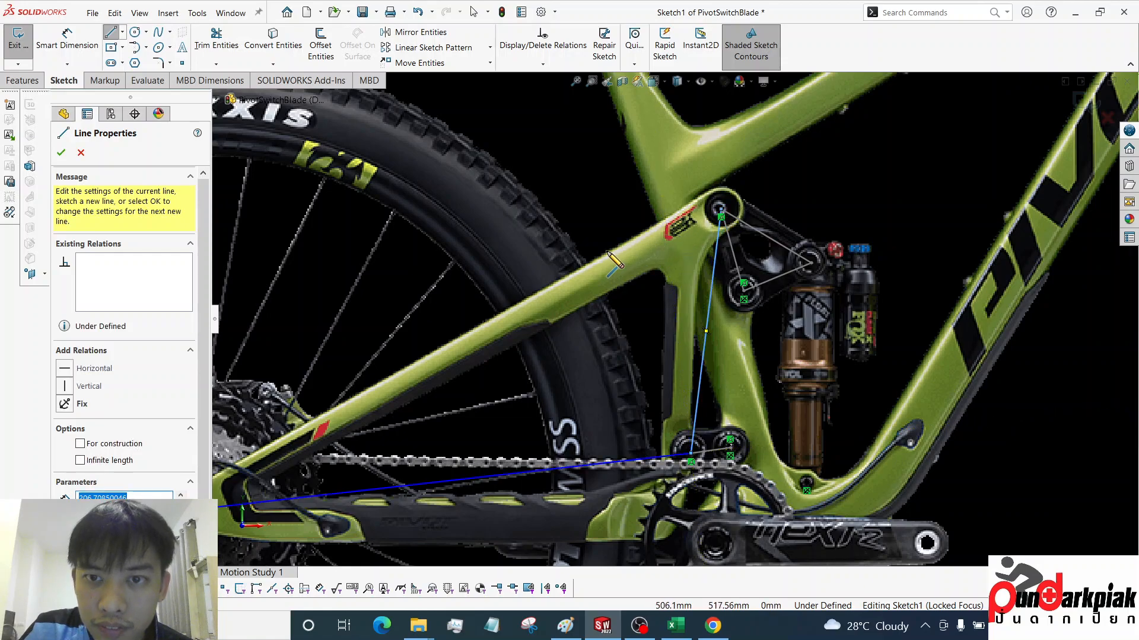
left_click(721, 210)
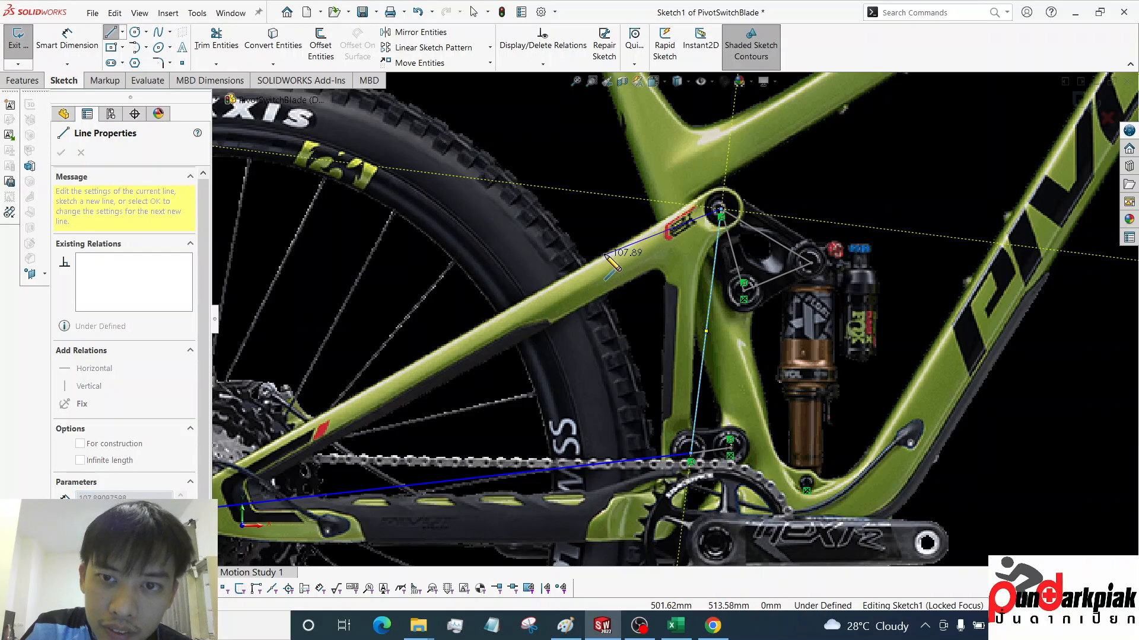
scroll(721, 210, "up", 5)
scroll(655, 358, "down", 8)
scroll(653, 355, "down", 2)
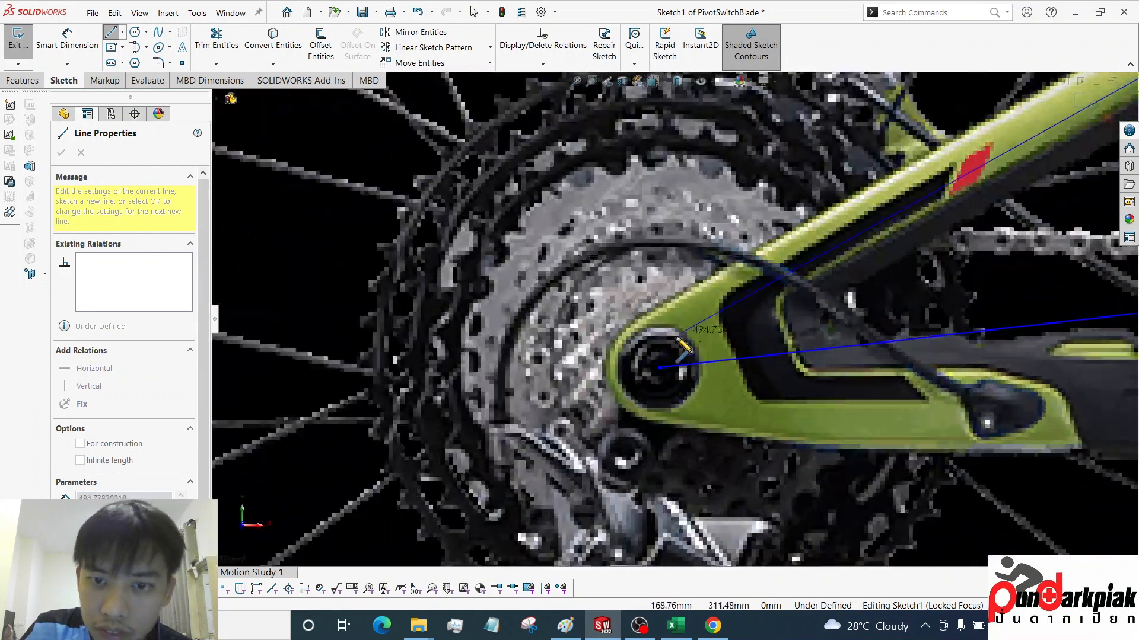
double_click(652, 355)
scroll(664, 358, "up", 5)
scroll(967, 234, "down", 3)
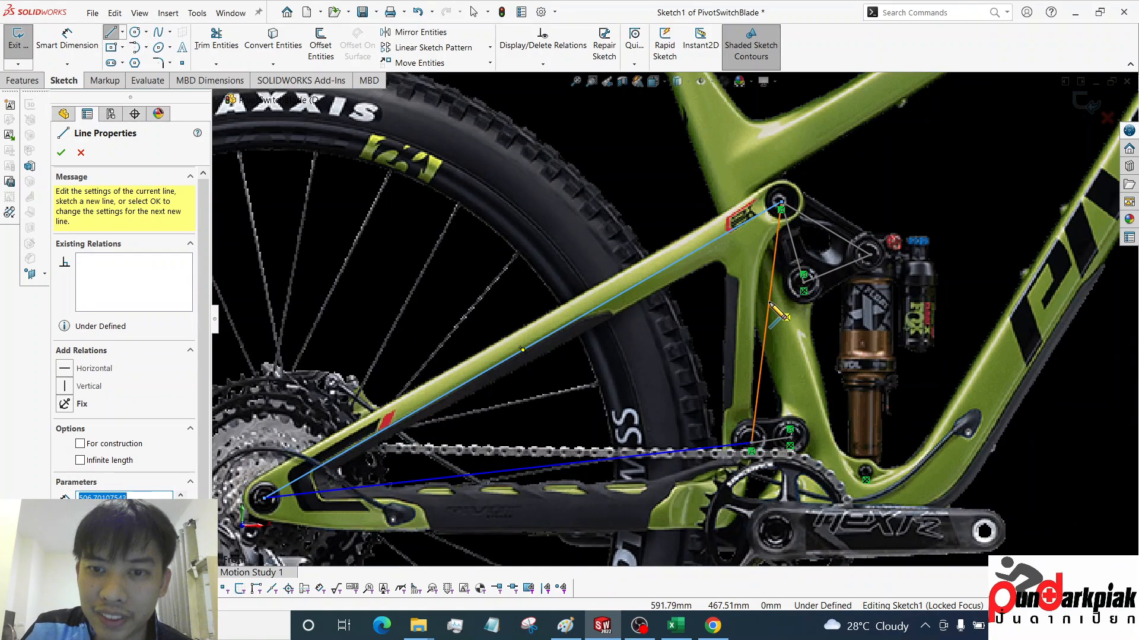
left_click(62, 152)
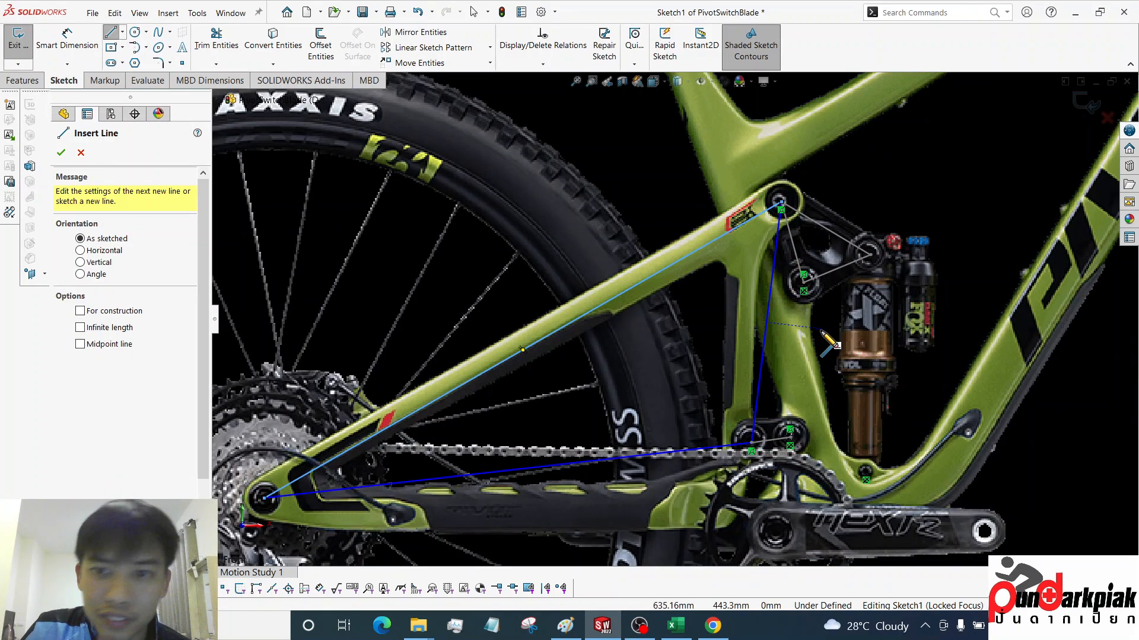
Make a block from the three lines of the rear triangle
right_click(771, 291)
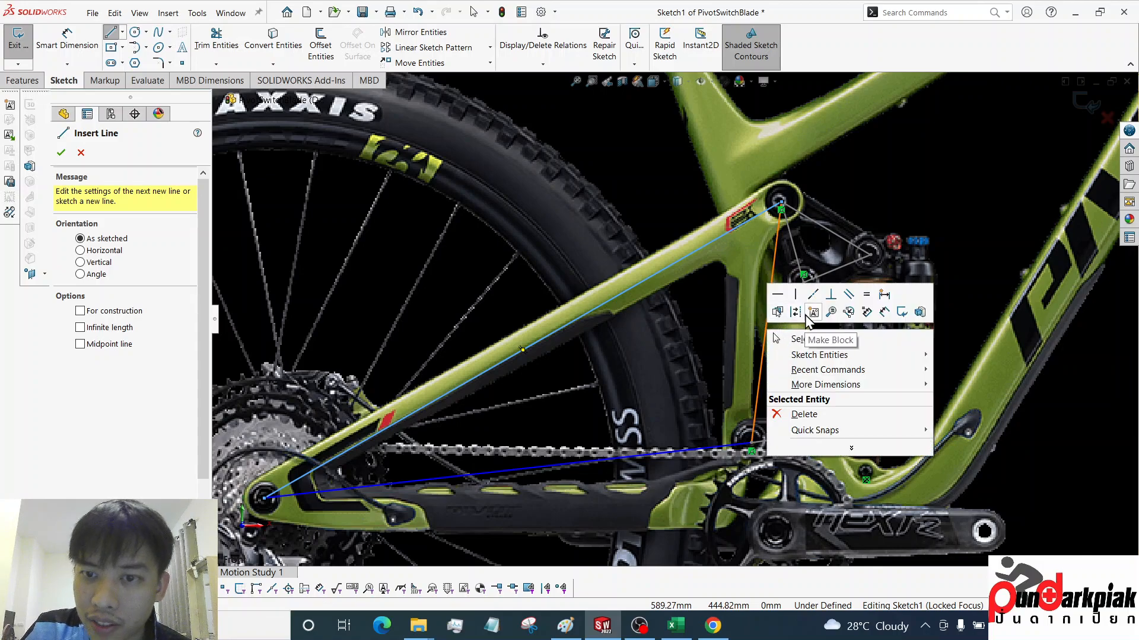
left_click(791, 301)
left_click(769, 295)
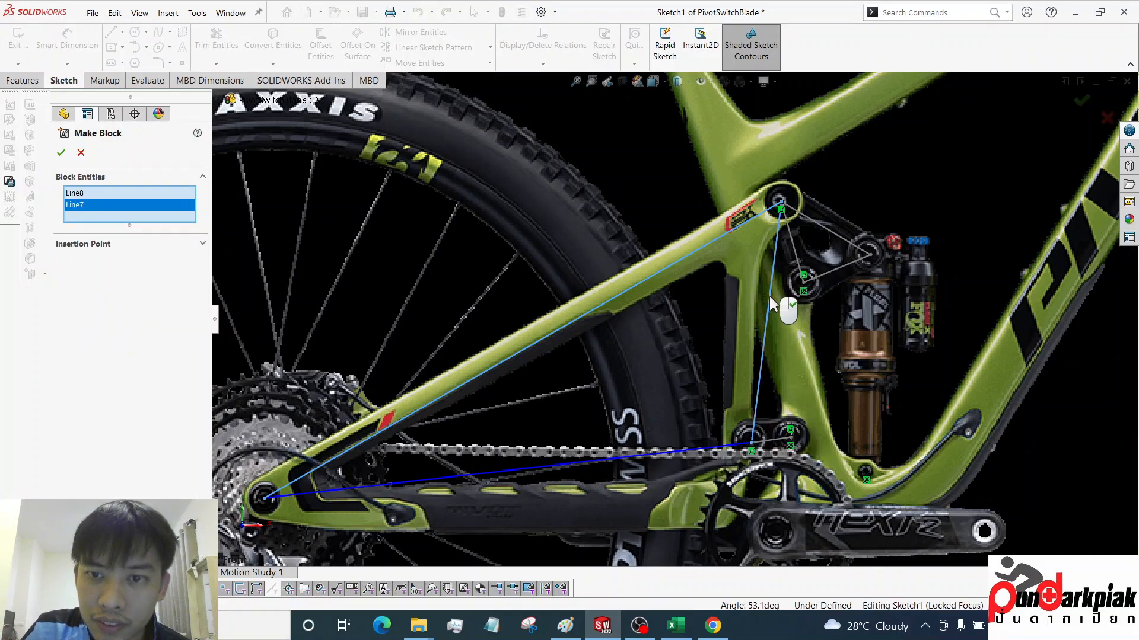
left_click(624, 455)
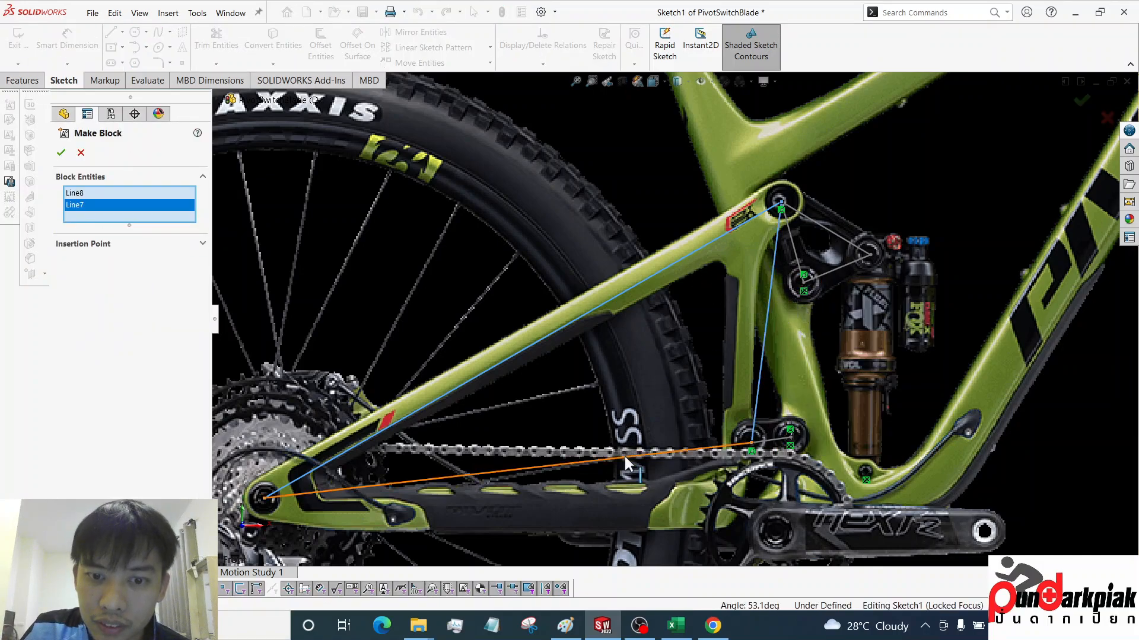
left_click(61, 153)
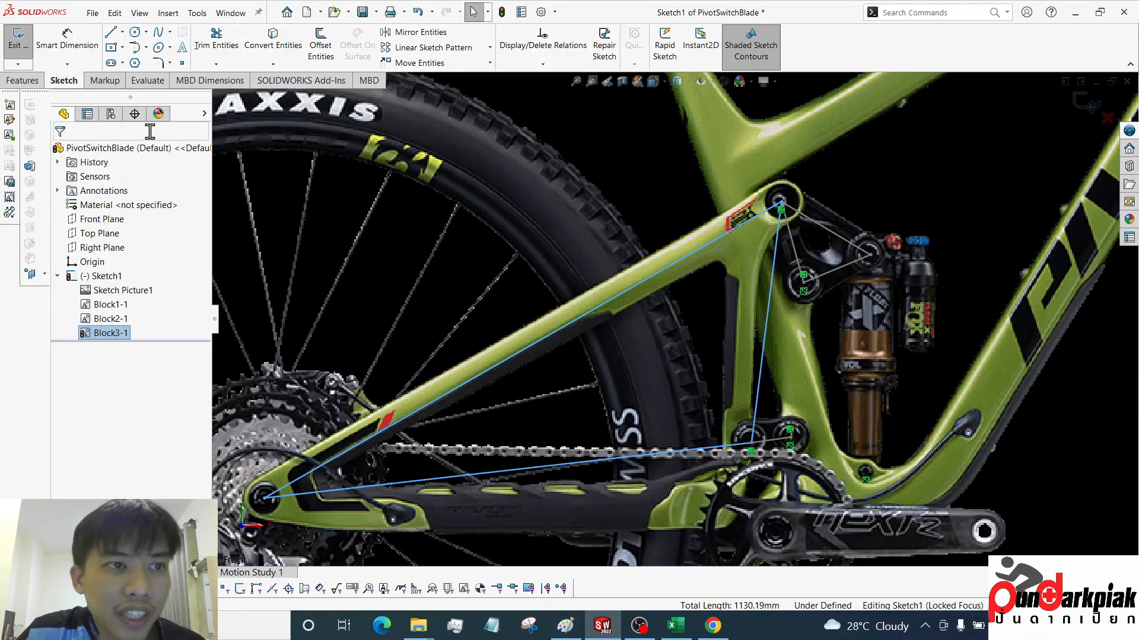
key("Escape")
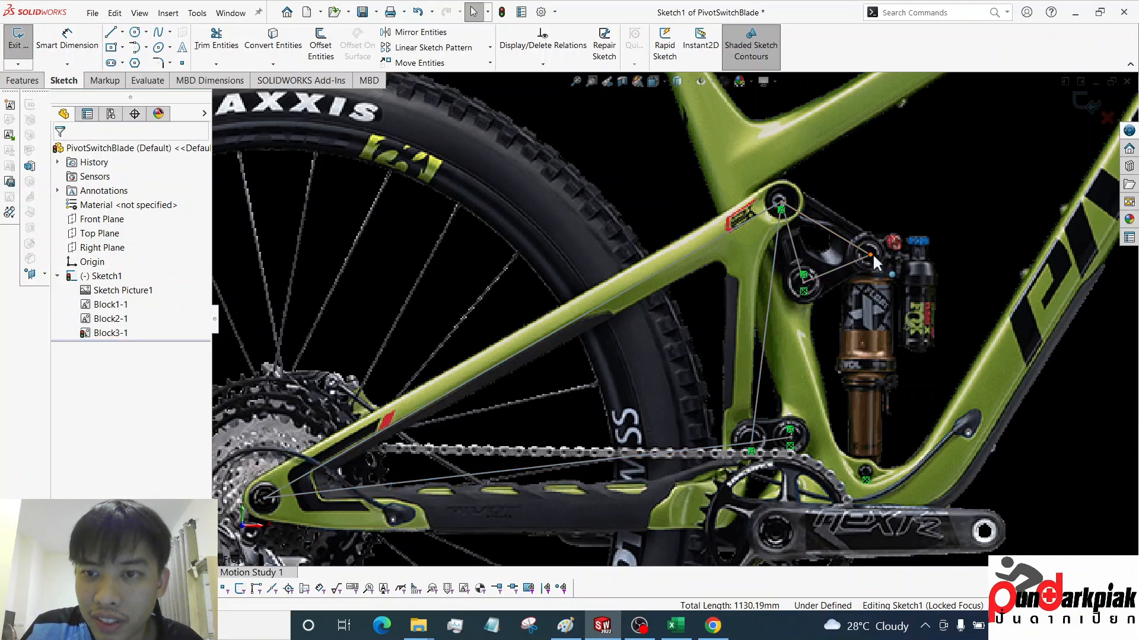
Move the rocker link's shock pivot to test the linkage, realign it with the shock's upper mount in the picture, and save the part
left_click_drag(870, 252, 920, 244)
scroll(854, 273, "down", 2)
scroll(847, 276, "up", 6)
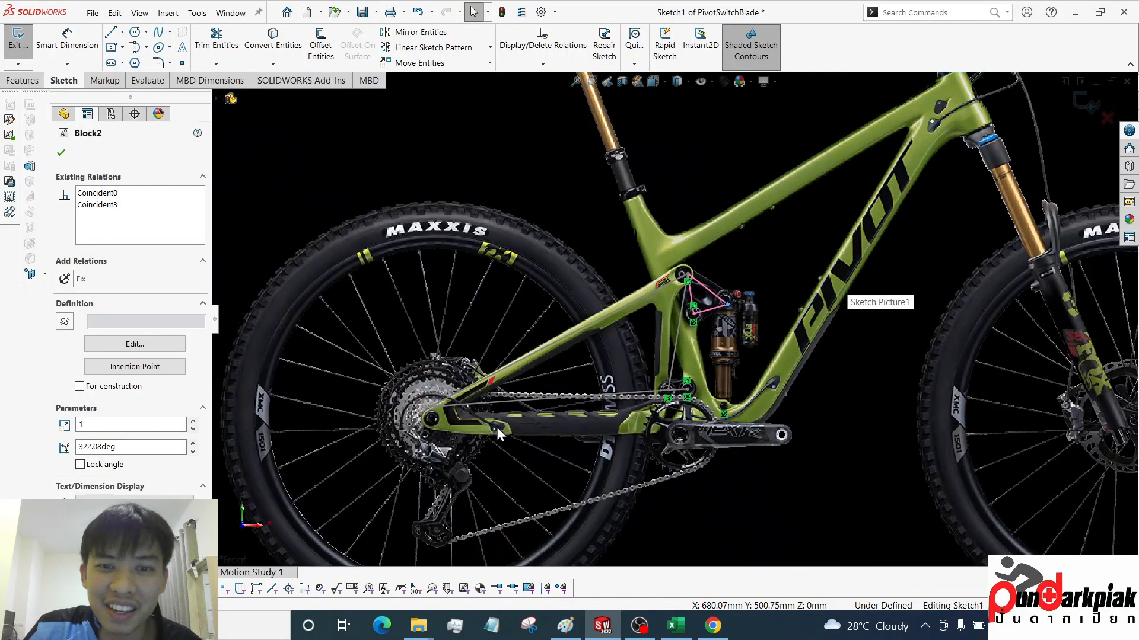
scroll(520, 343, "down", 2)
scroll(524, 346, "down", 2)
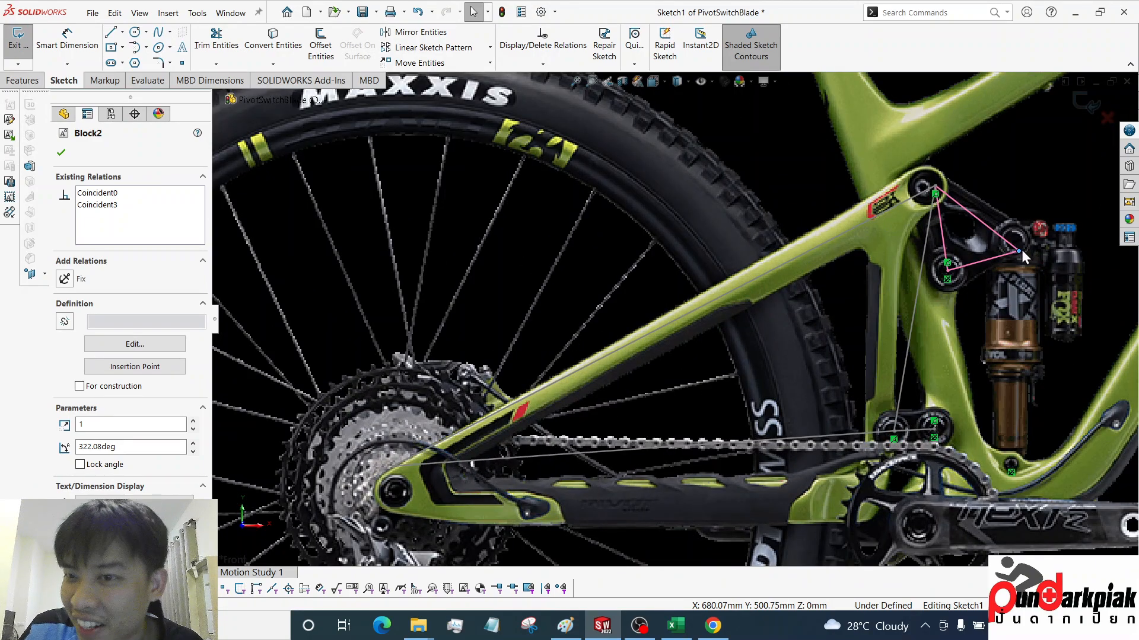
mouse_move(1020, 251)
left_mouse_down()
mouse_move(1024, 259)
mouse_move(1016, 242)
left_mouse_up()
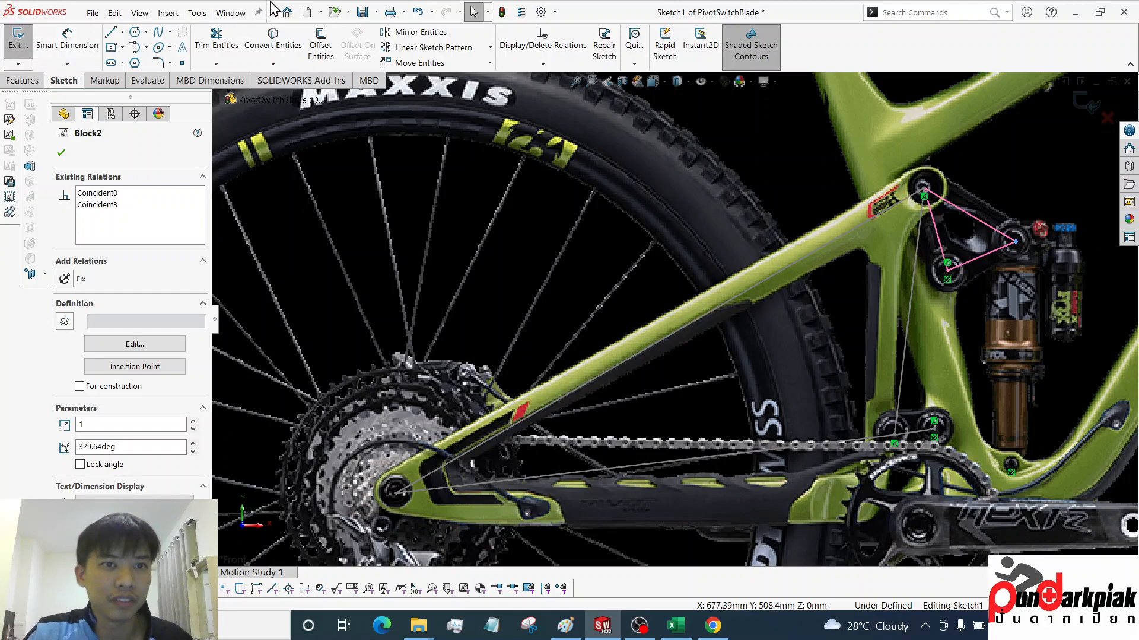
left_click(364, 15)
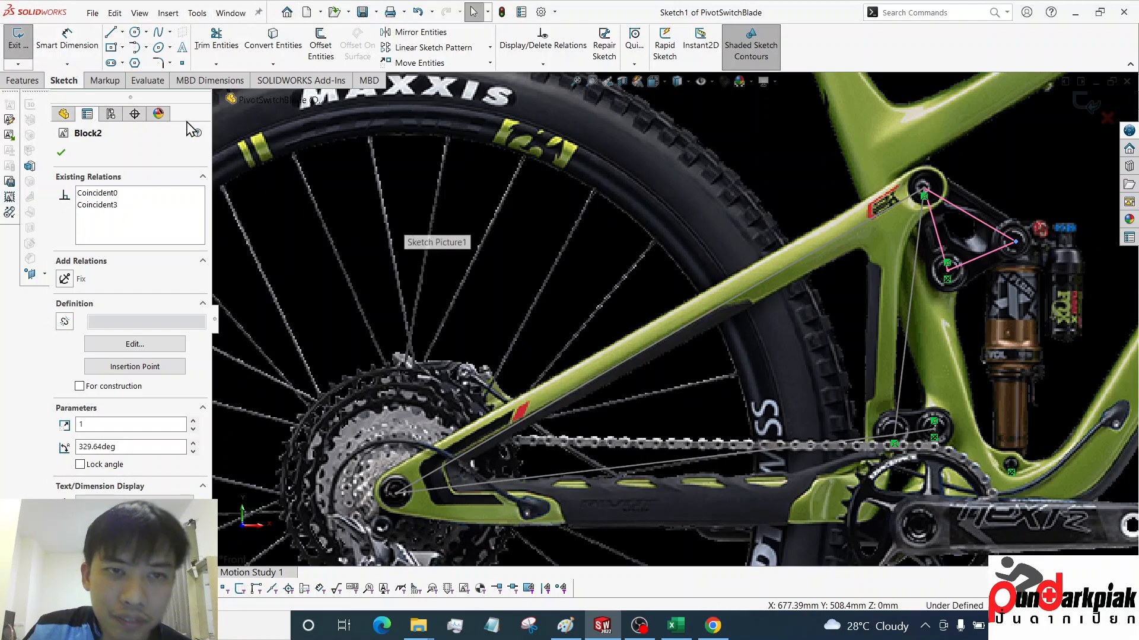
Draw a construction centerline about 185 mm long from the shock's lower mount to the rocker link's shock pivot
left_click(122, 33)
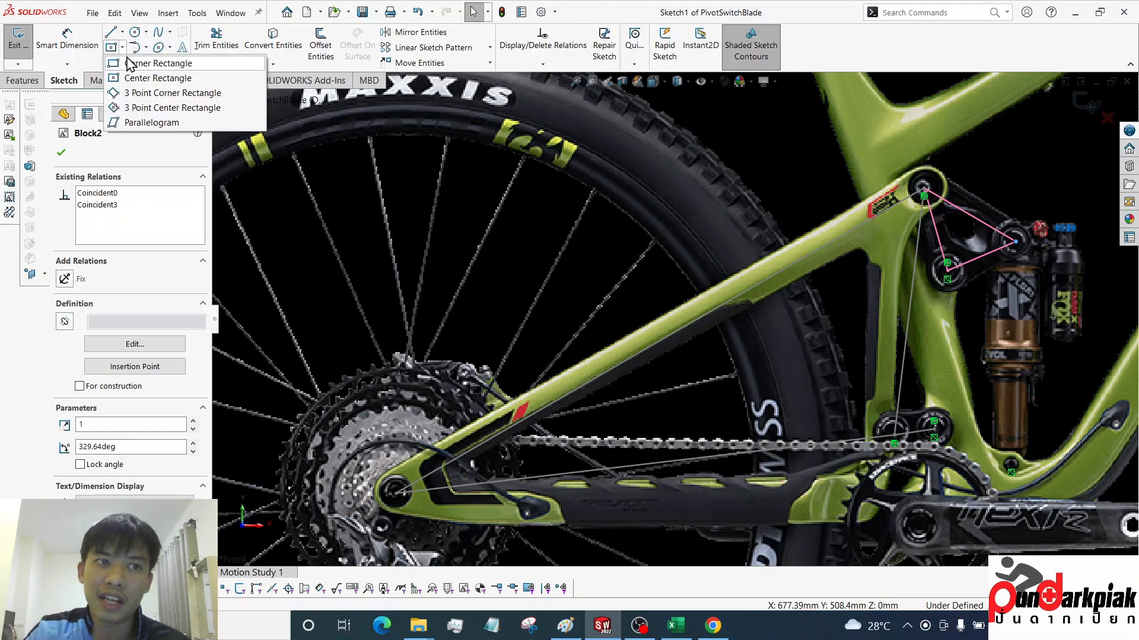
left_click(123, 33)
left_click(123, 32)
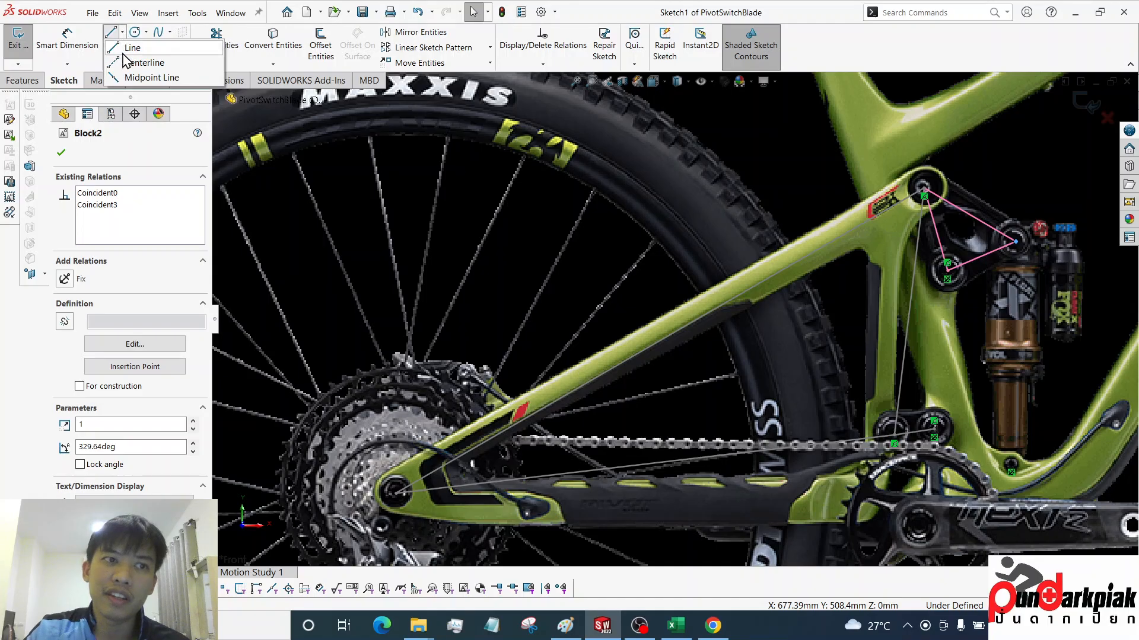
left_click(143, 58)
scroll(912, 401, "up", 2)
scroll(955, 430, "down", 3)
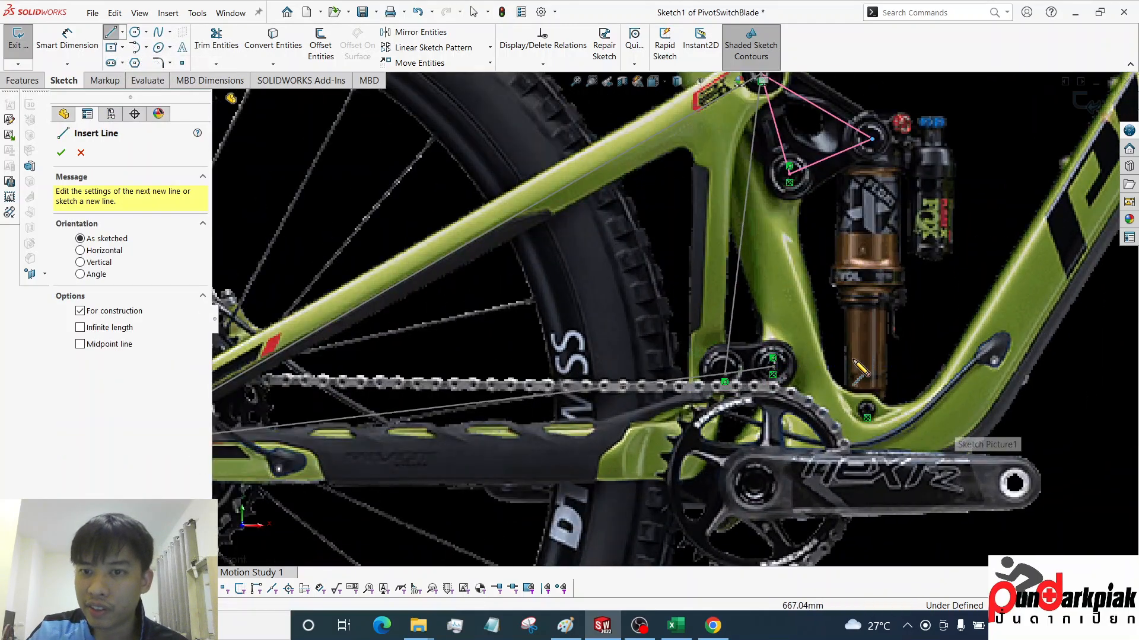
left_click(867, 409)
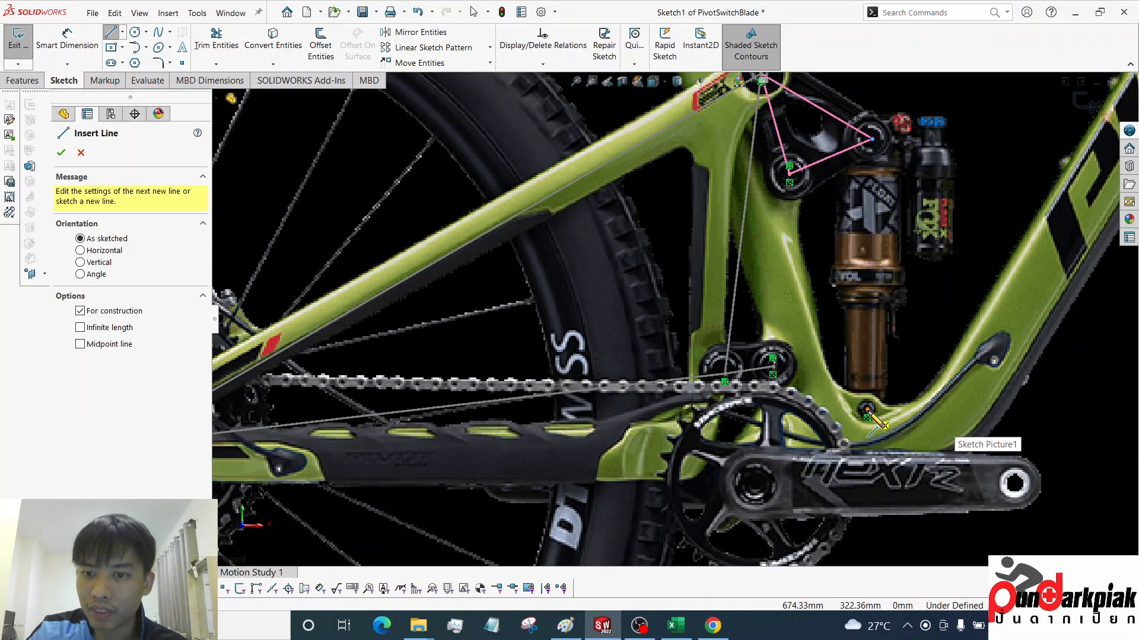
left_click(872, 140)
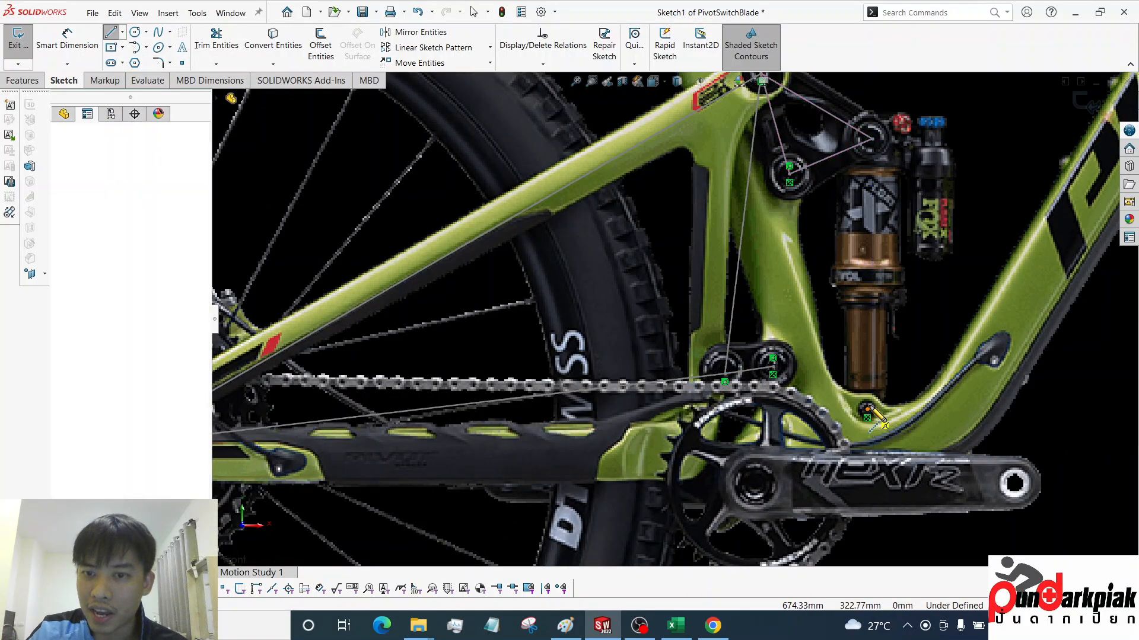
left_click(871, 145)
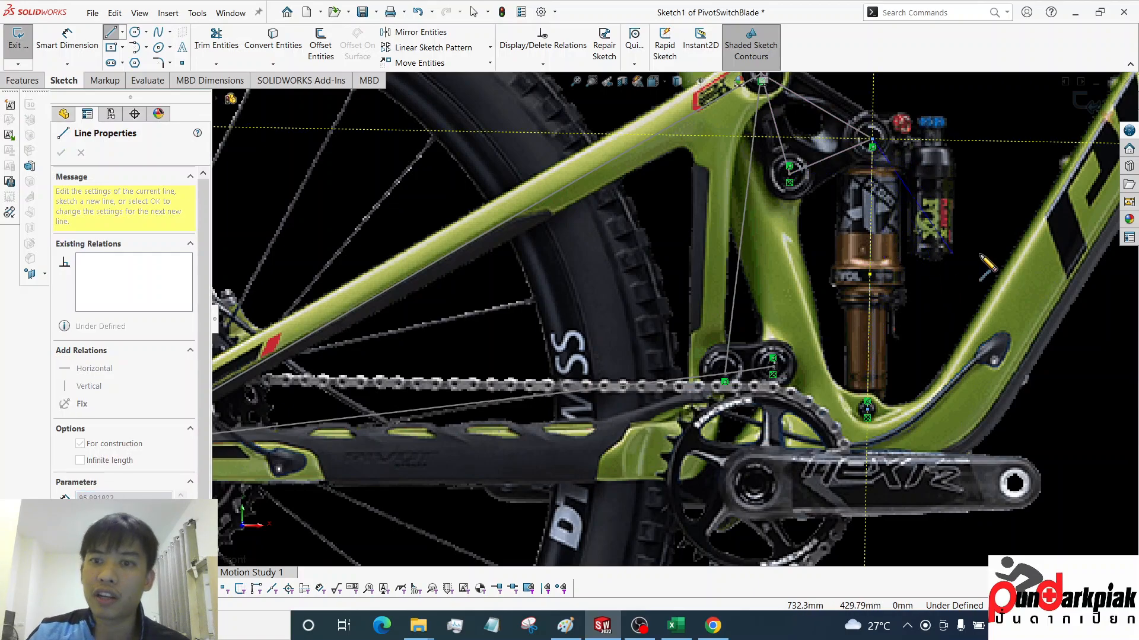
Add a vertical dimension to the shock centerline and set it to 185 mm
left_click(83, 44)
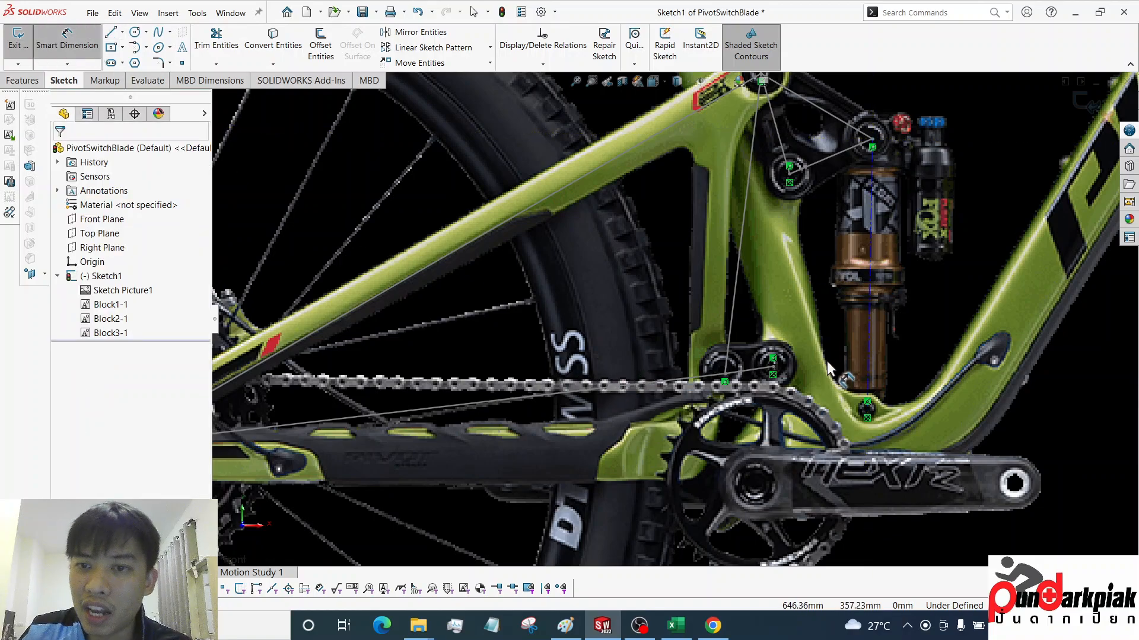
left_click(869, 280)
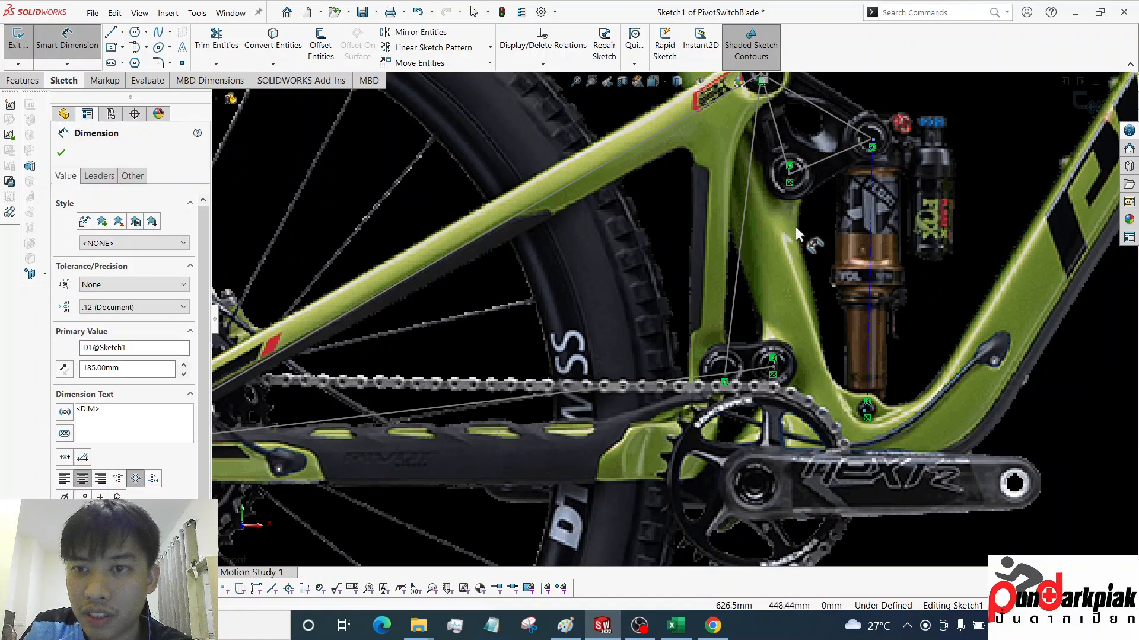
left_click(870, 257)
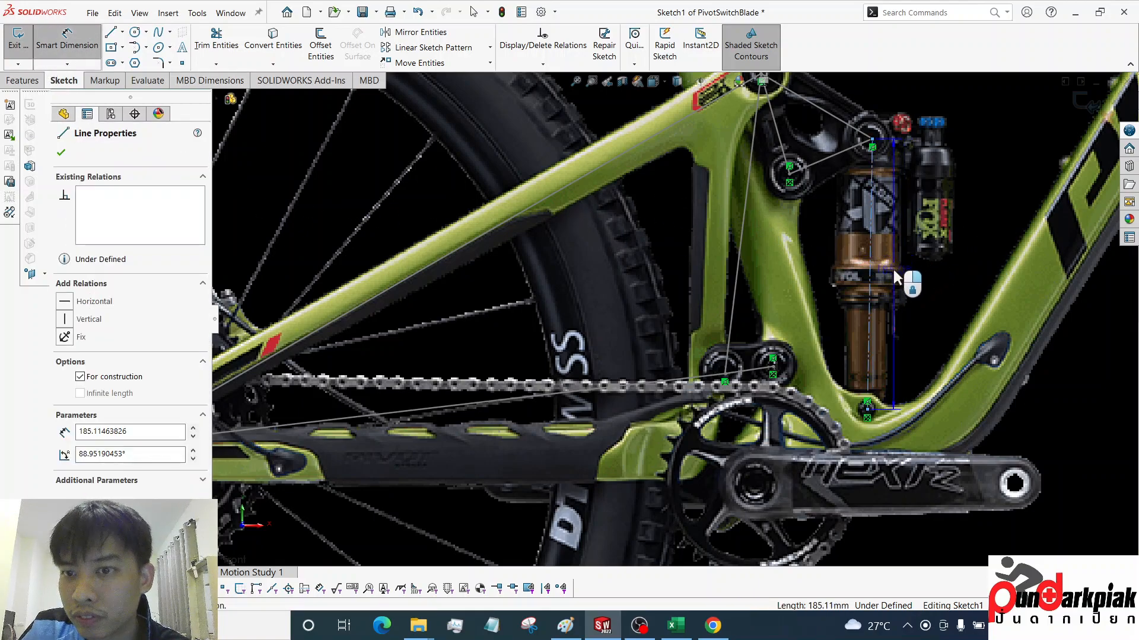
left_click(896, 274)
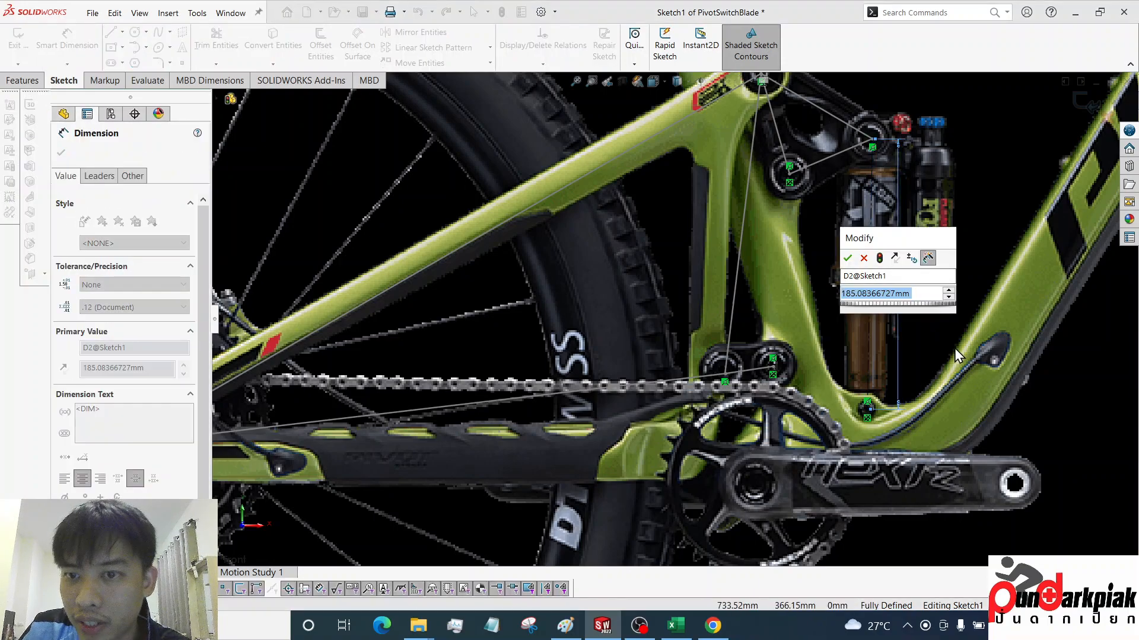
type("185")
key("Return")
Draw a horizontal construction centerline about 1227 mm long as the ground, from beneath the rear tyre to beneath the front tyre
scroll(948, 351, "up", 3)
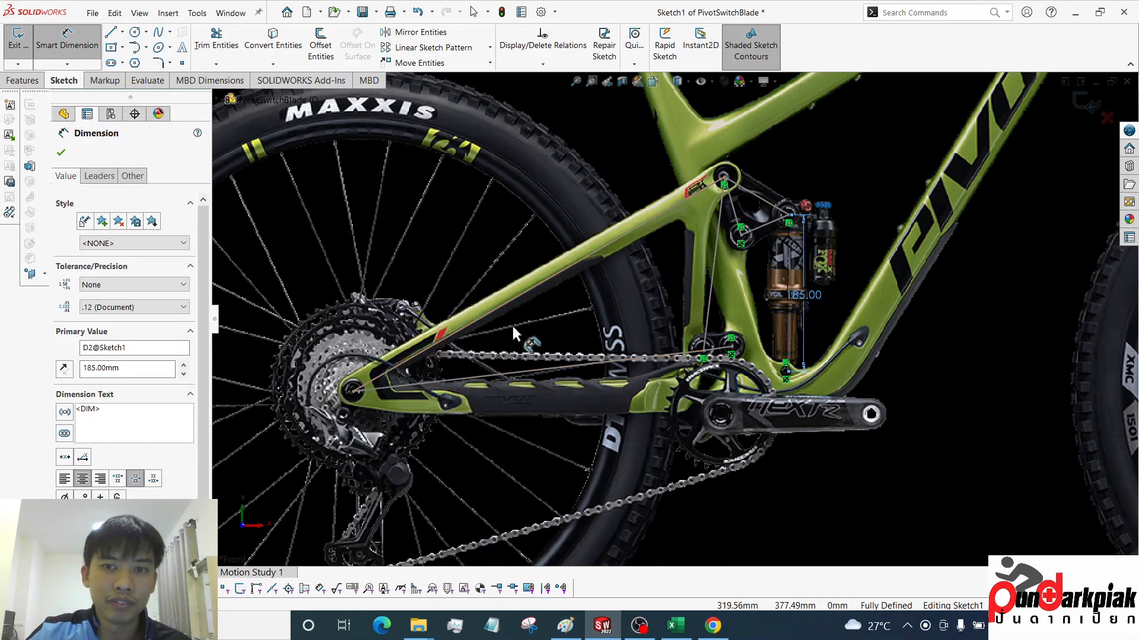
scroll(607, 334, "up", 5)
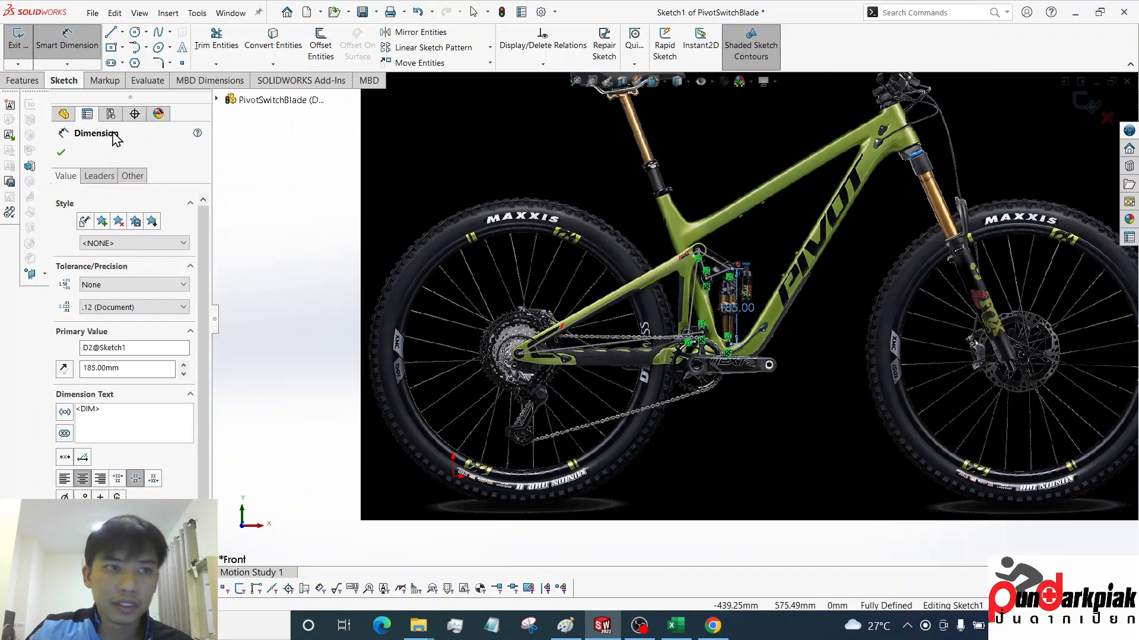
left_click(122, 31)
left_click(116, 62)
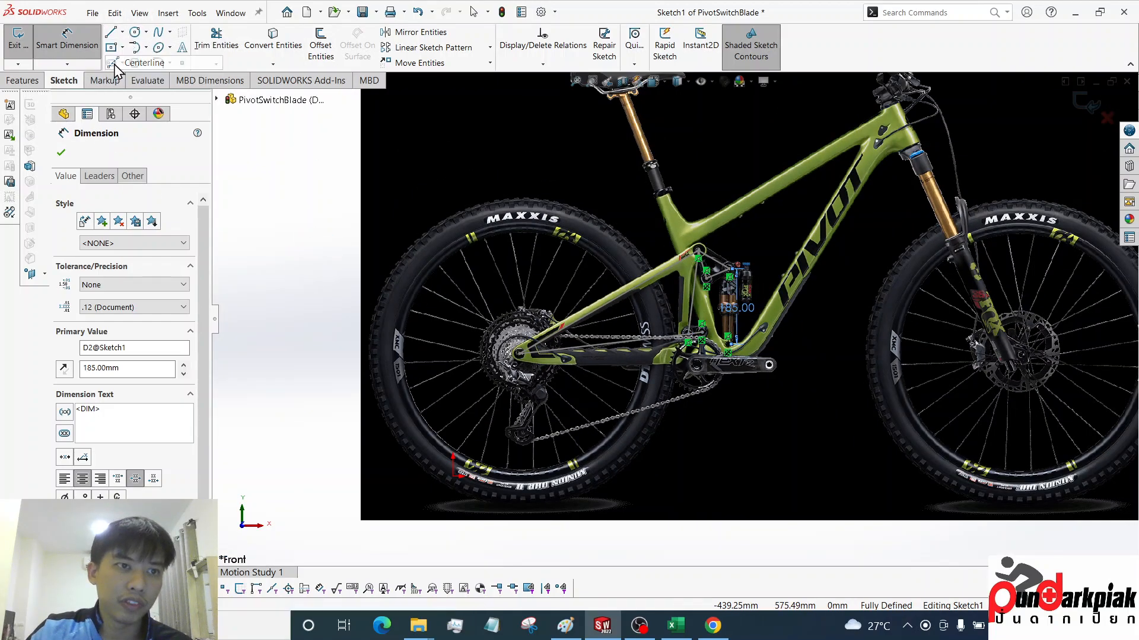
scroll(536, 445, "down", 5)
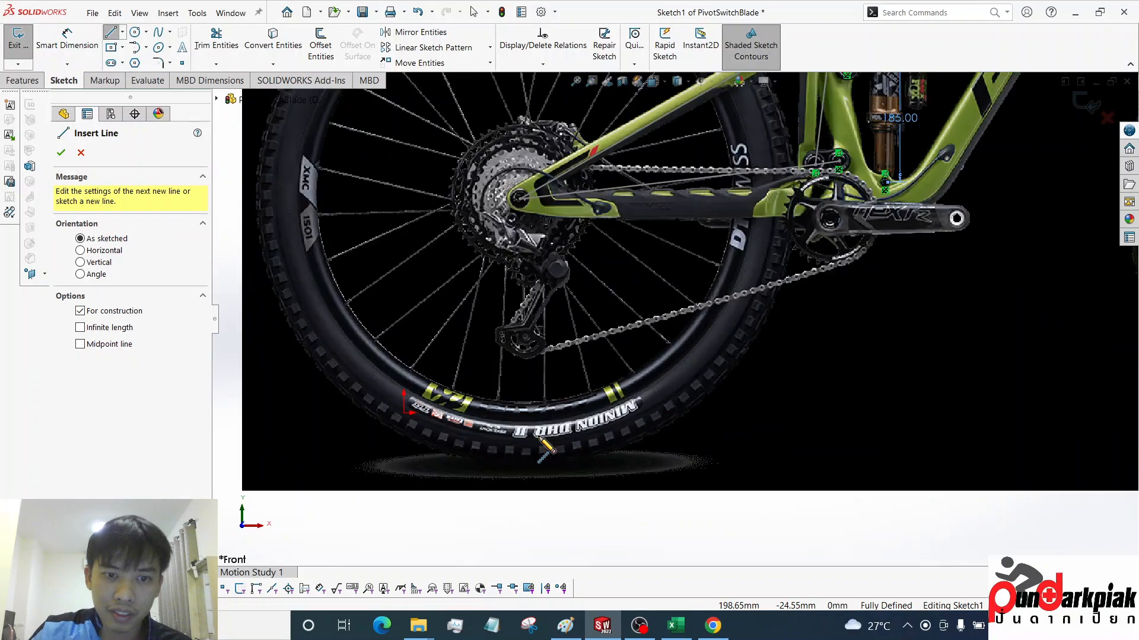
scroll(545, 449, "down", 4)
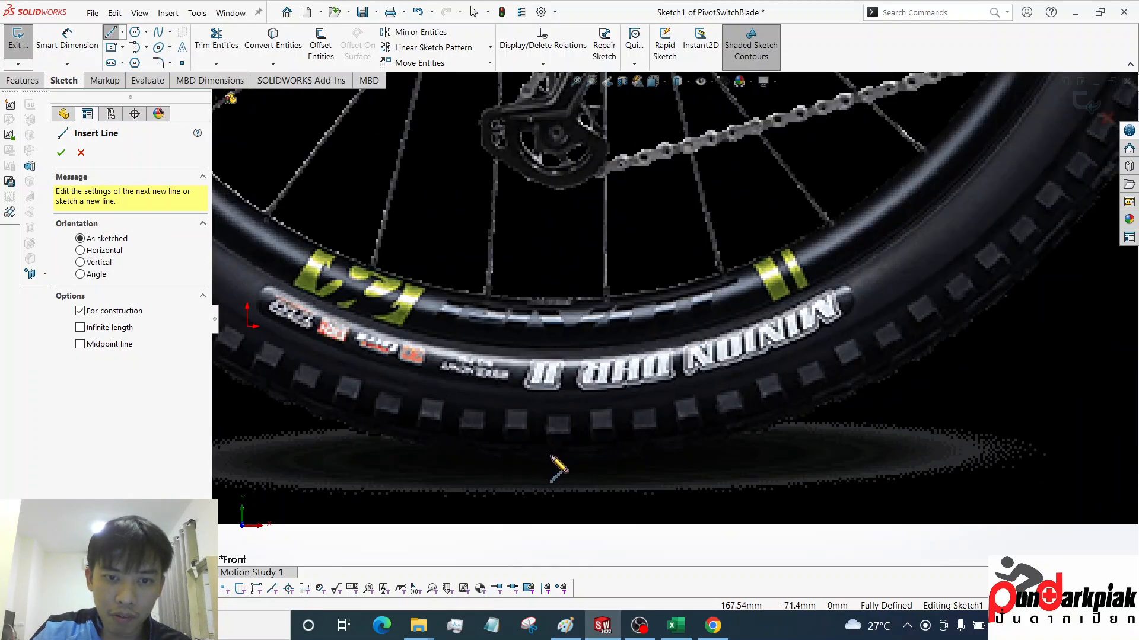
left_click(552, 481)
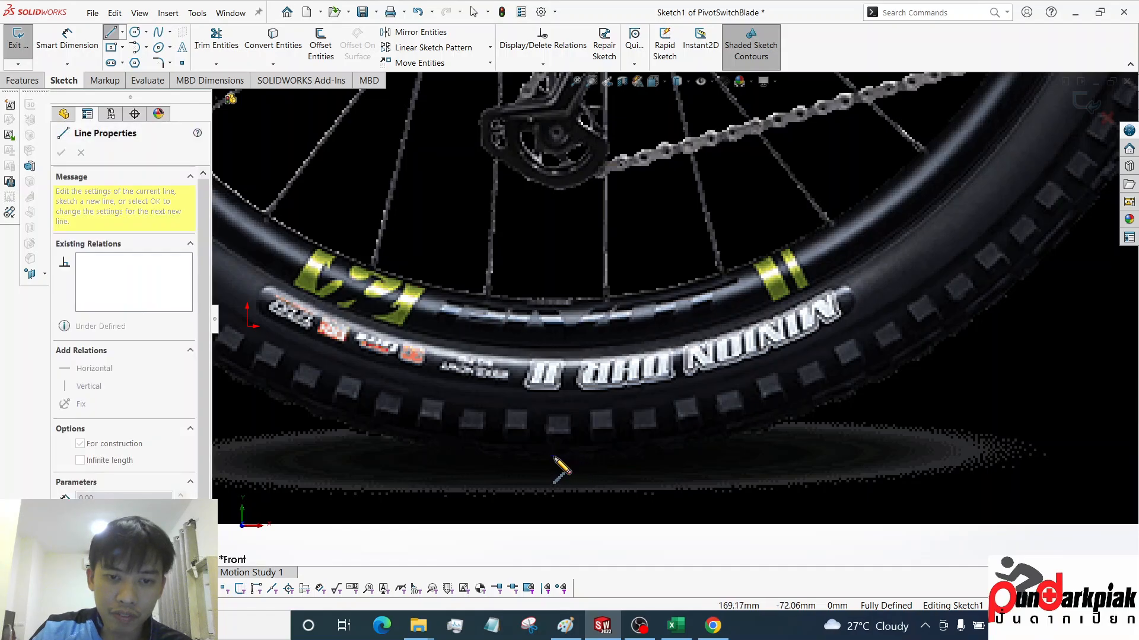
scroll(527, 415, "up", 8)
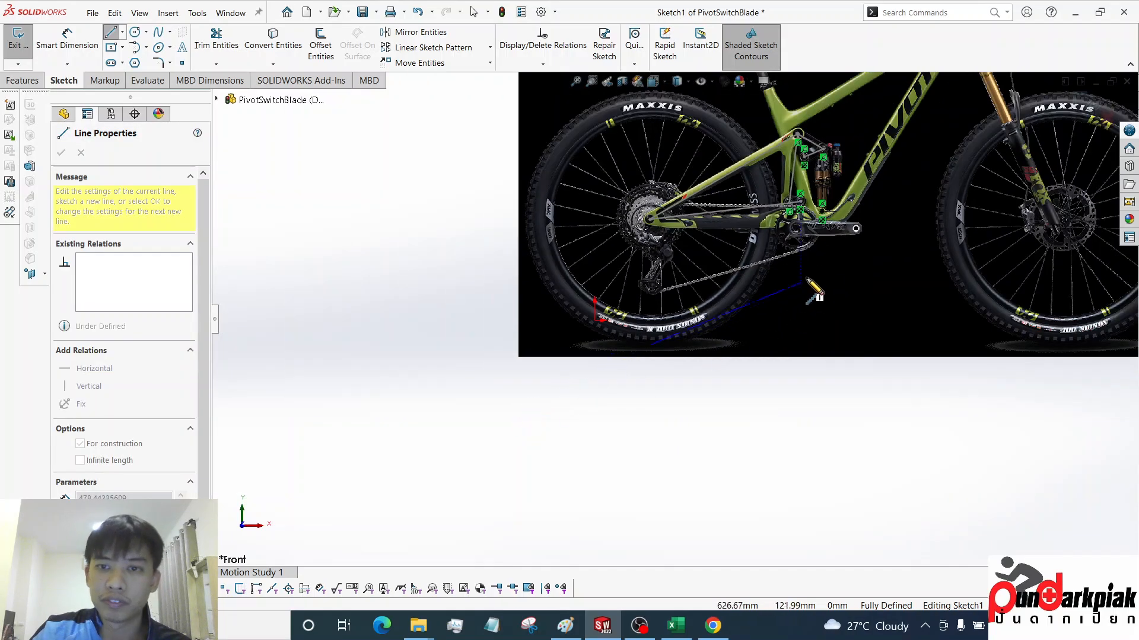
scroll(836, 270, "down", 4)
scroll(946, 274, "up", 4)
scroll(955, 326, "down", 5)
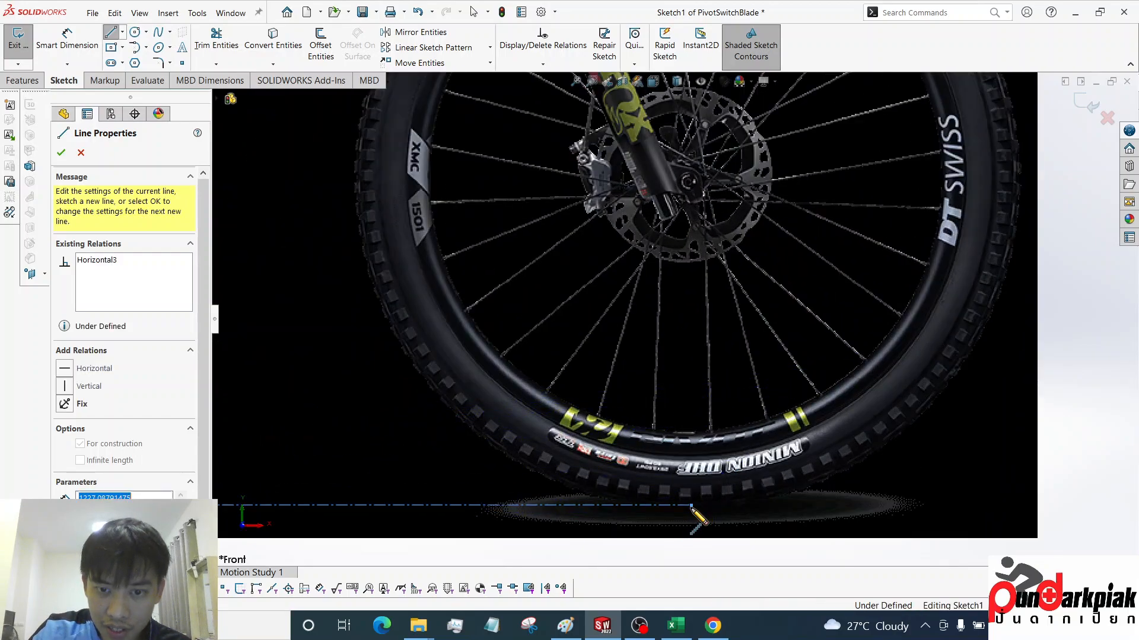
scroll(817, 310, "up", 10)
scroll(572, 299, "down", 8)
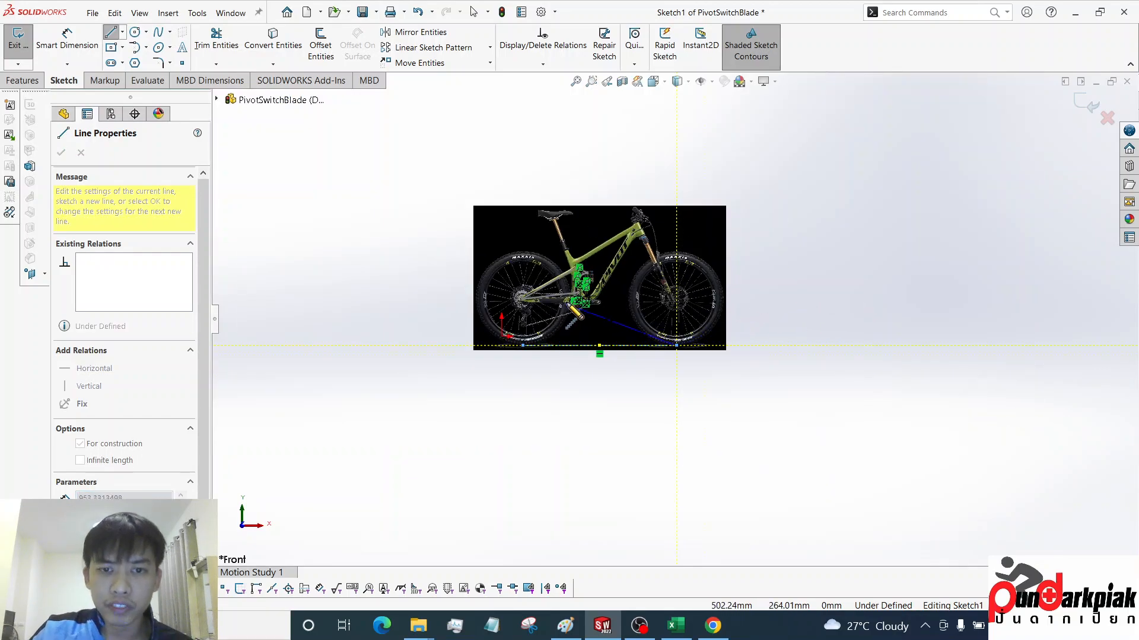
key("Escape")
key("Escape")
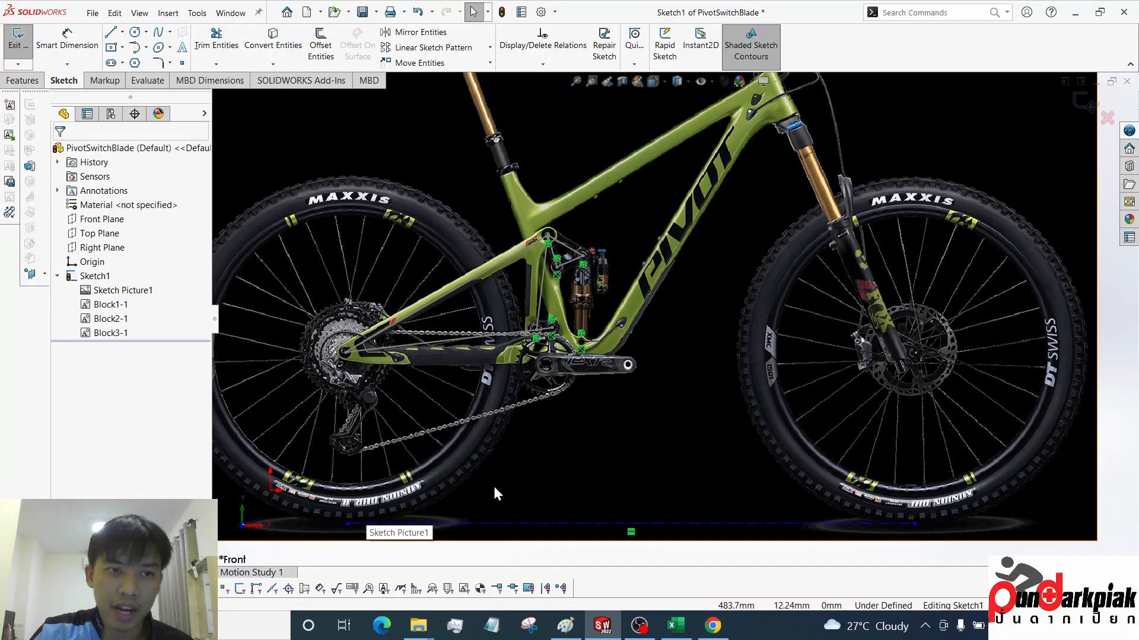
Dimension the vertical distance from the rear axle to the ground line, placing the dimension outside the rear wheel
left_click(75, 48)
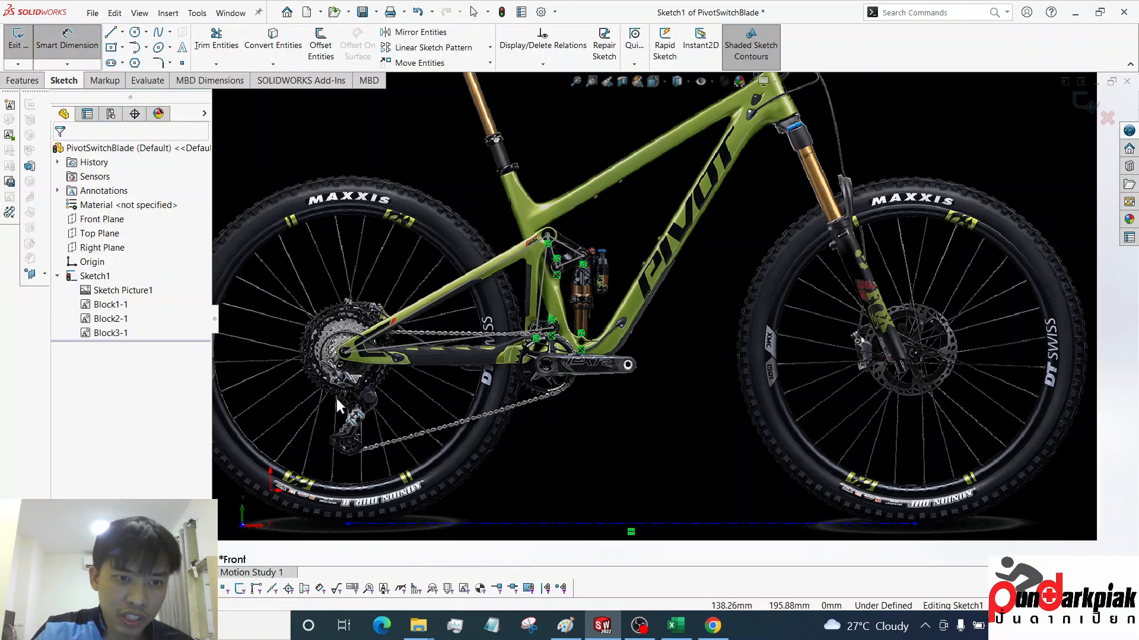
left_click(344, 354)
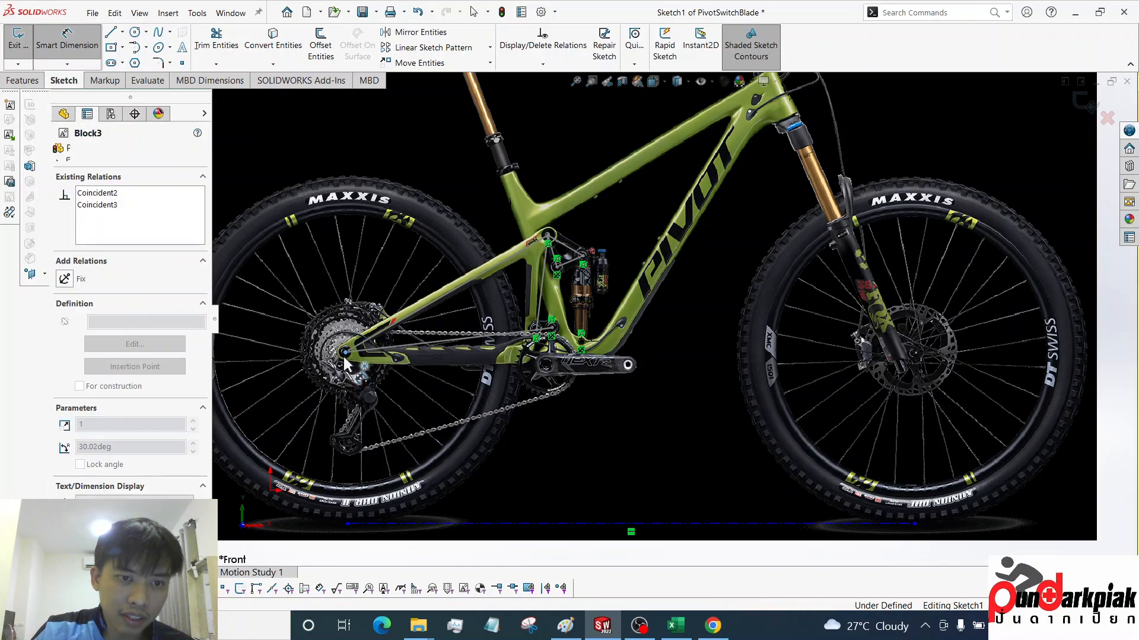
left_click(362, 524)
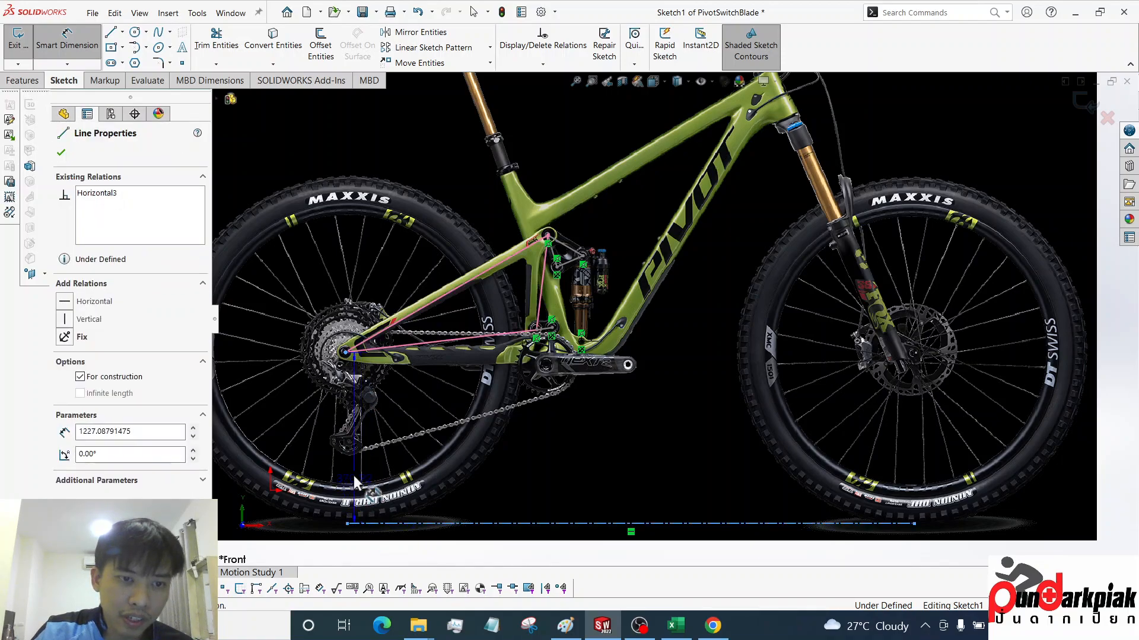
scroll(231, 385, "down", 3)
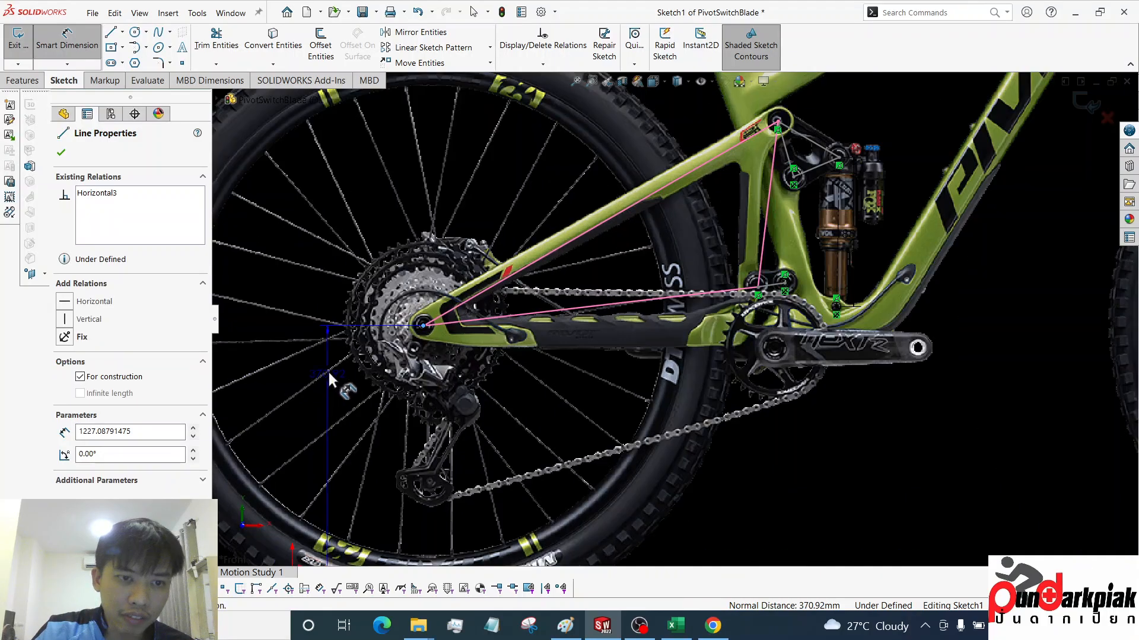
scroll(338, 366, "up", 6)
scroll(605, 344, "down", 3)
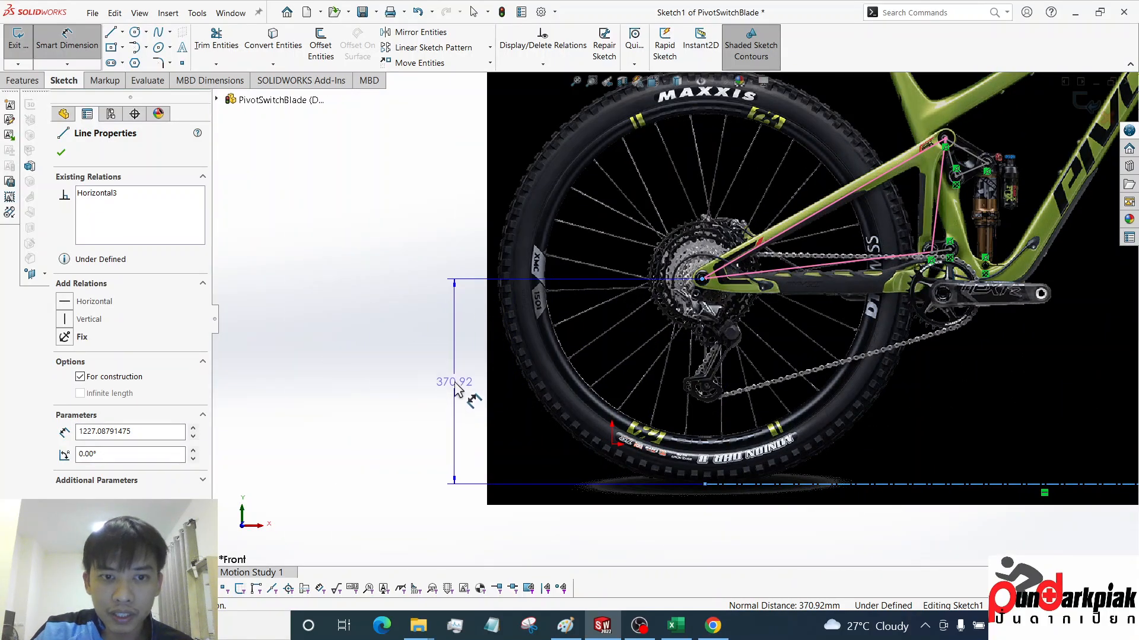
left_click(455, 382)
left_click(404, 362)
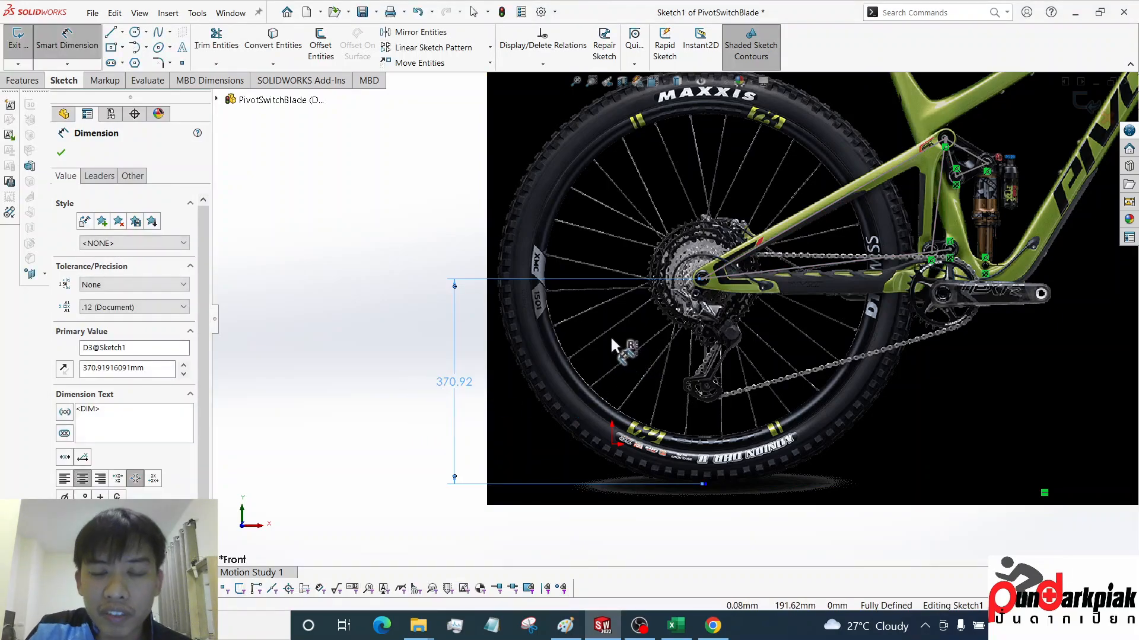
Change the vertical rear axle height dimension to a driven dimension
right_click(449, 389)
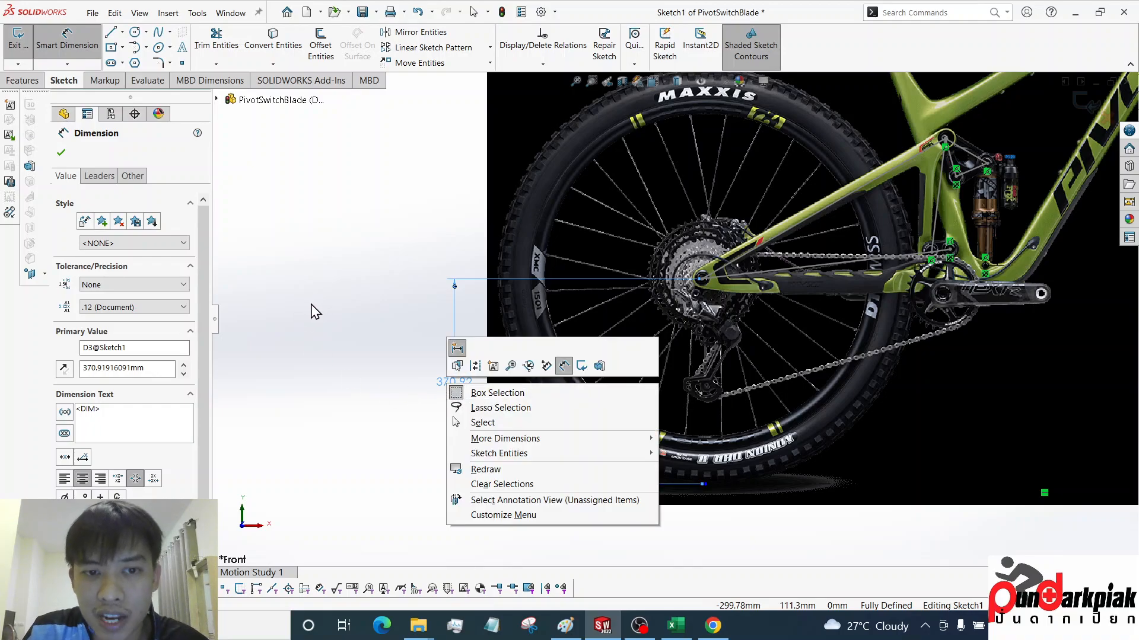
key("Escape")
key("Escape")
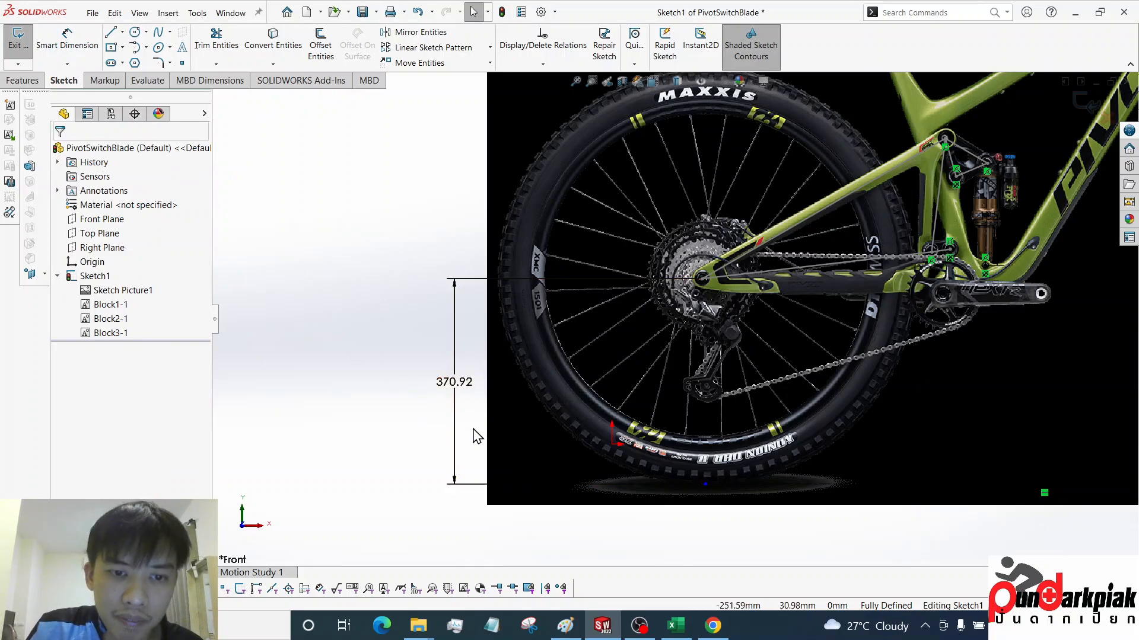
right_click(456, 391)
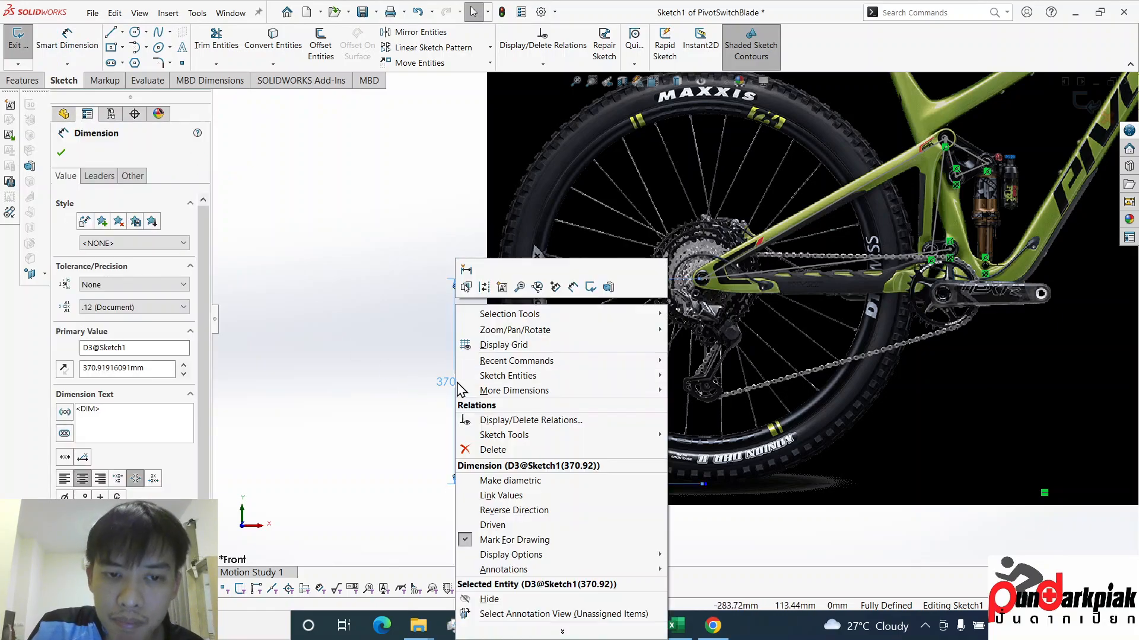
left_click(518, 525)
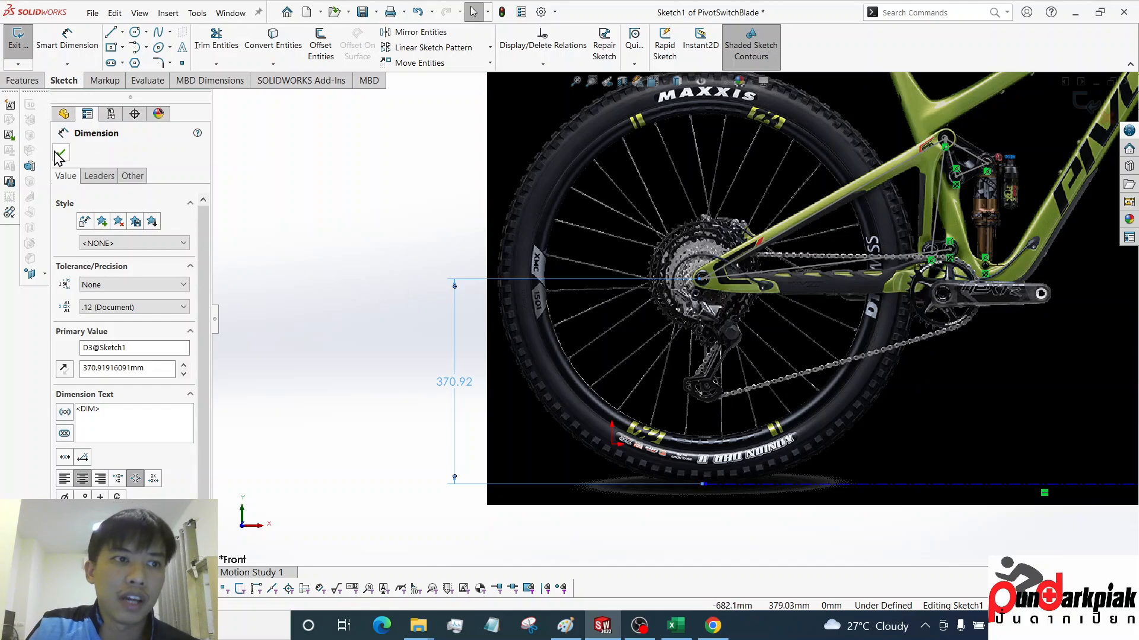
left_click(61, 154)
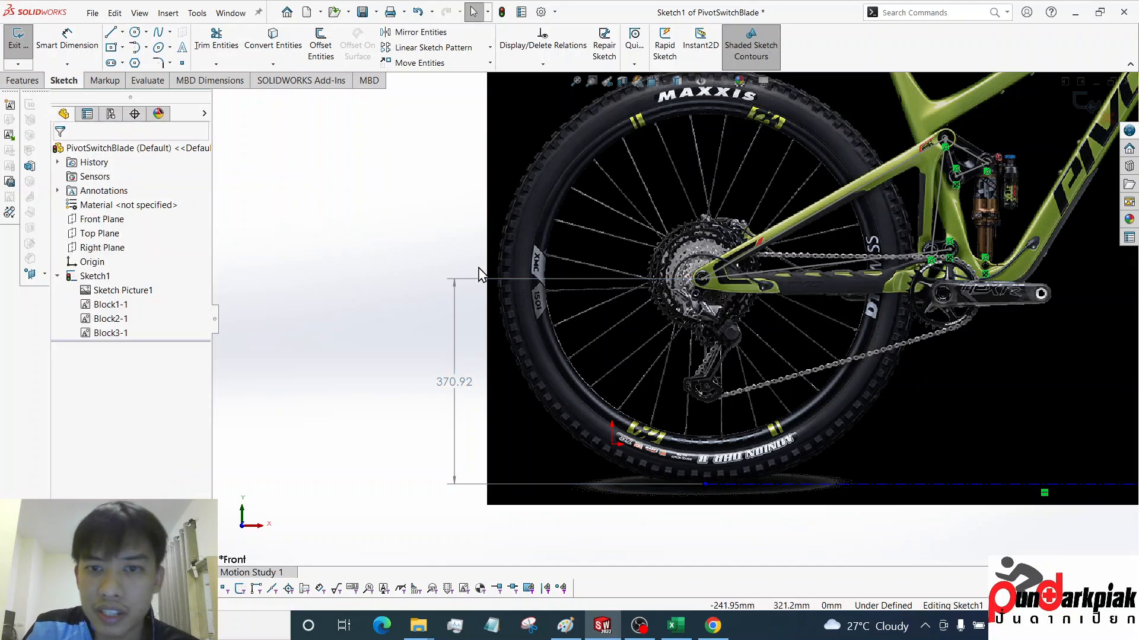
Compress the shock to full travel by setting its vertical length dimension to 185-55 mm
scroll(697, 270, "up", 4)
scroll(830, 319, "down", 3)
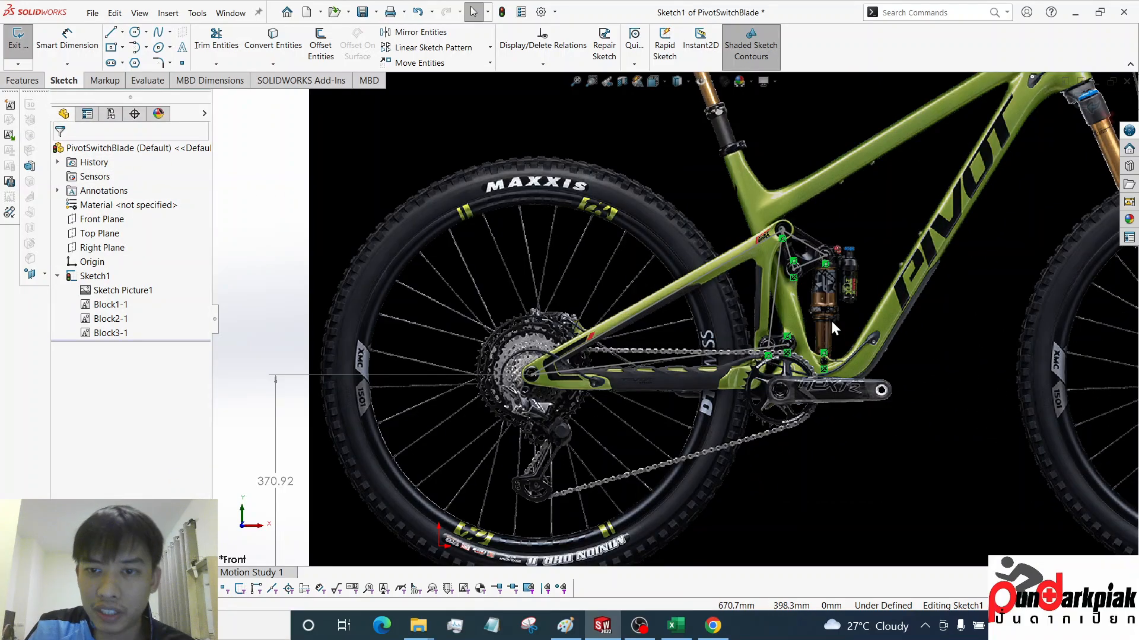
scroll(809, 341, "up", 2)
double_click(787, 314)
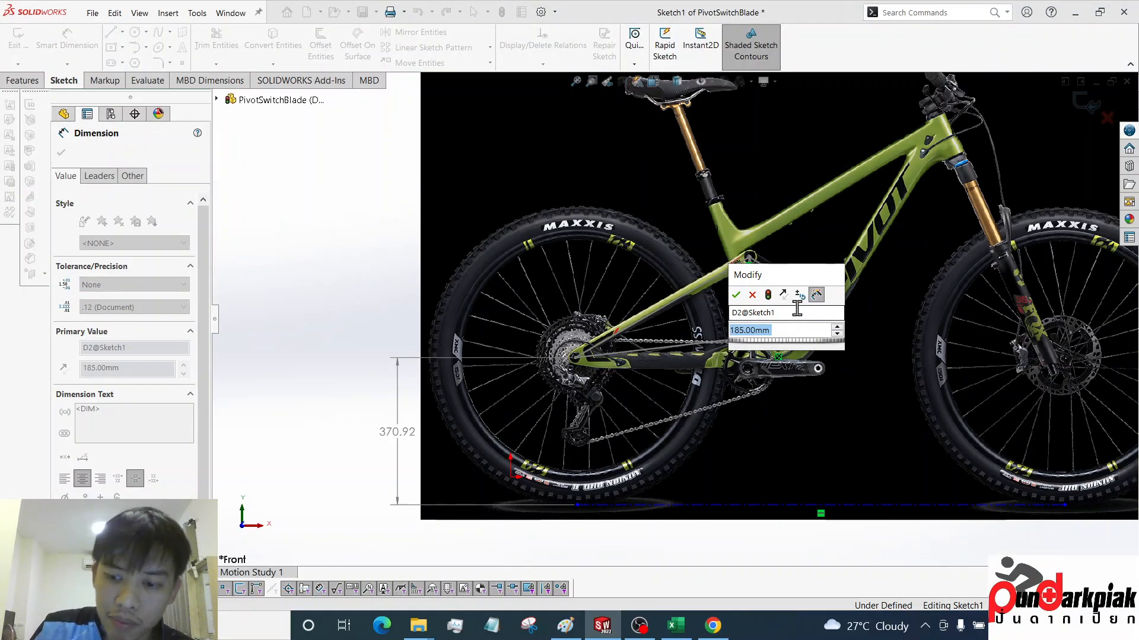
type("185")
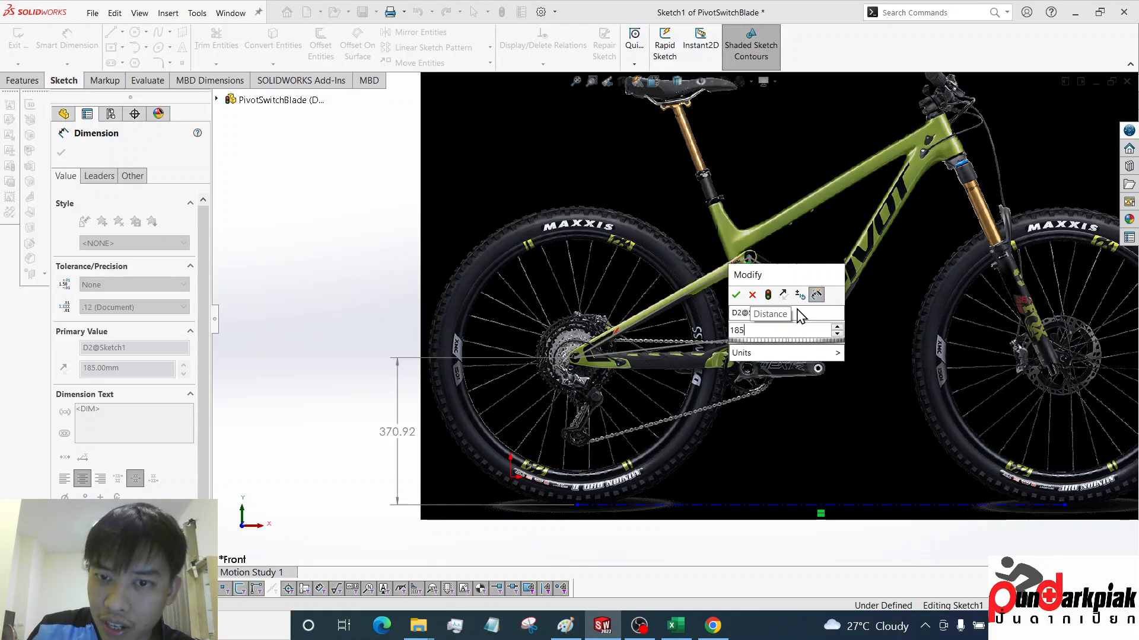
type("-55")
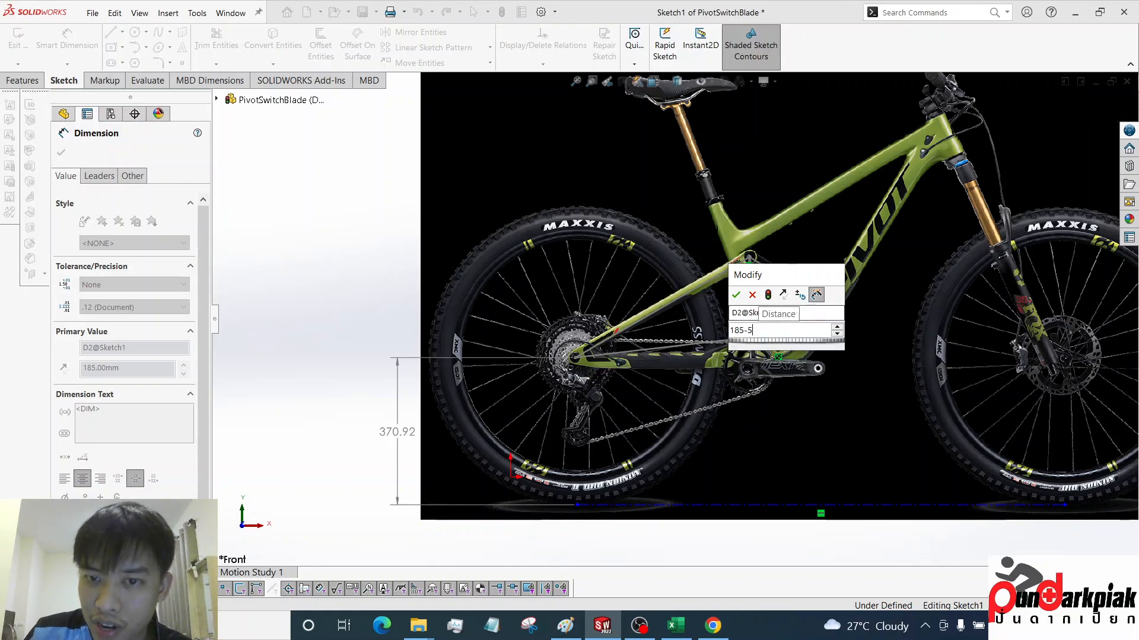
left_click(735, 295)
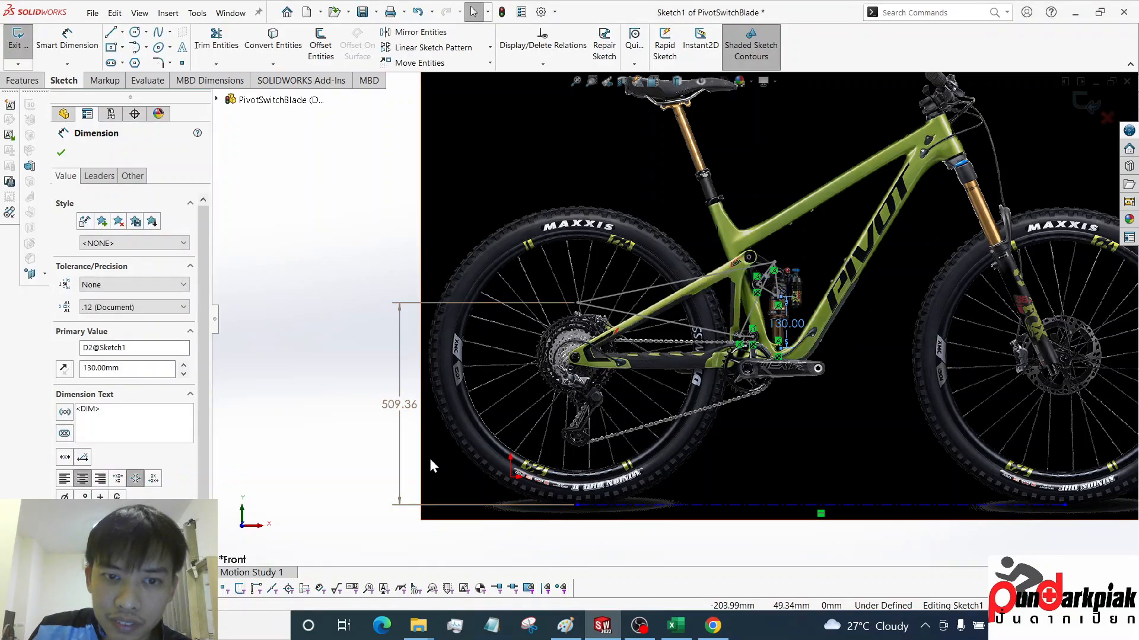
Return the shock's vertical length dimension to 185 mm
double_click(783, 326)
type("185")
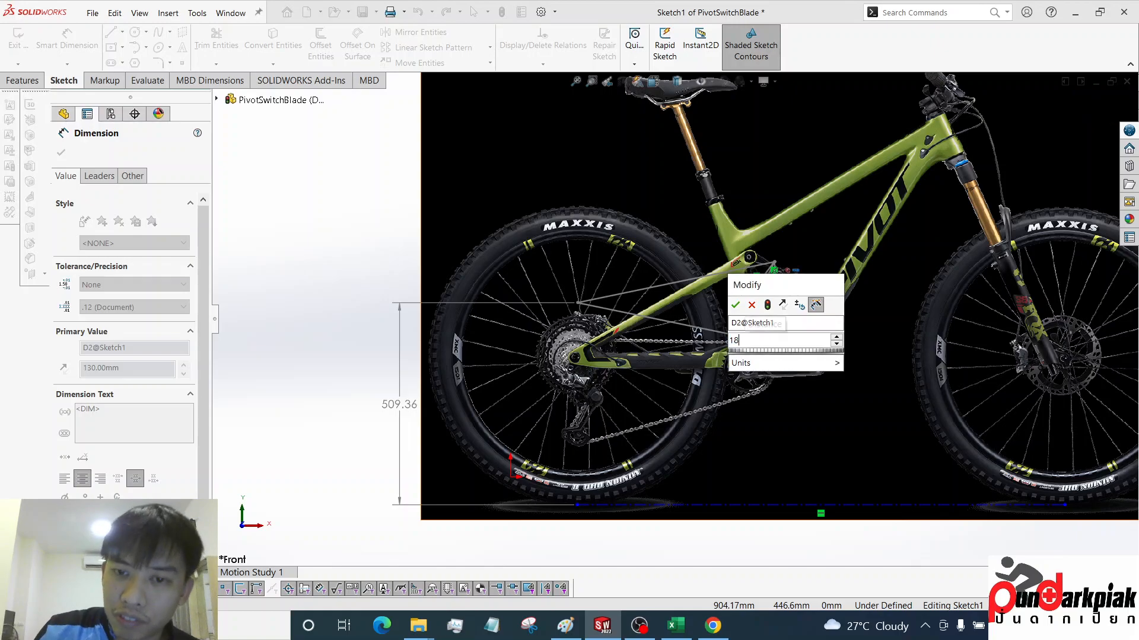
key("Return")
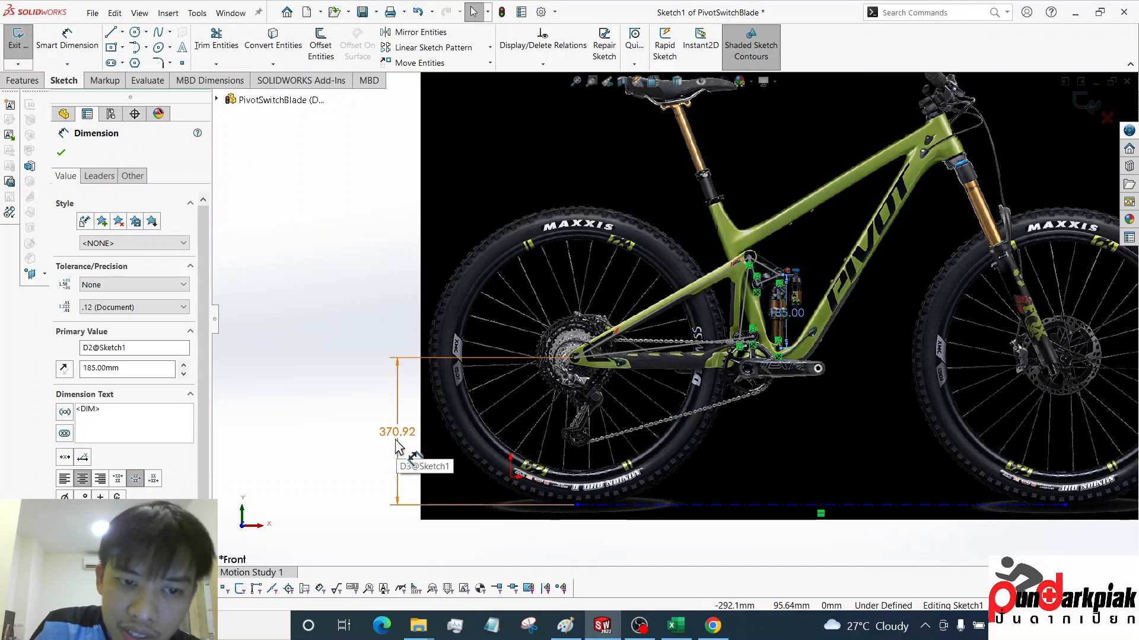
Switch to the Suspension analysis workbook in Excel and autofit the widths of columns B to H to their headings
left_click(674, 628)
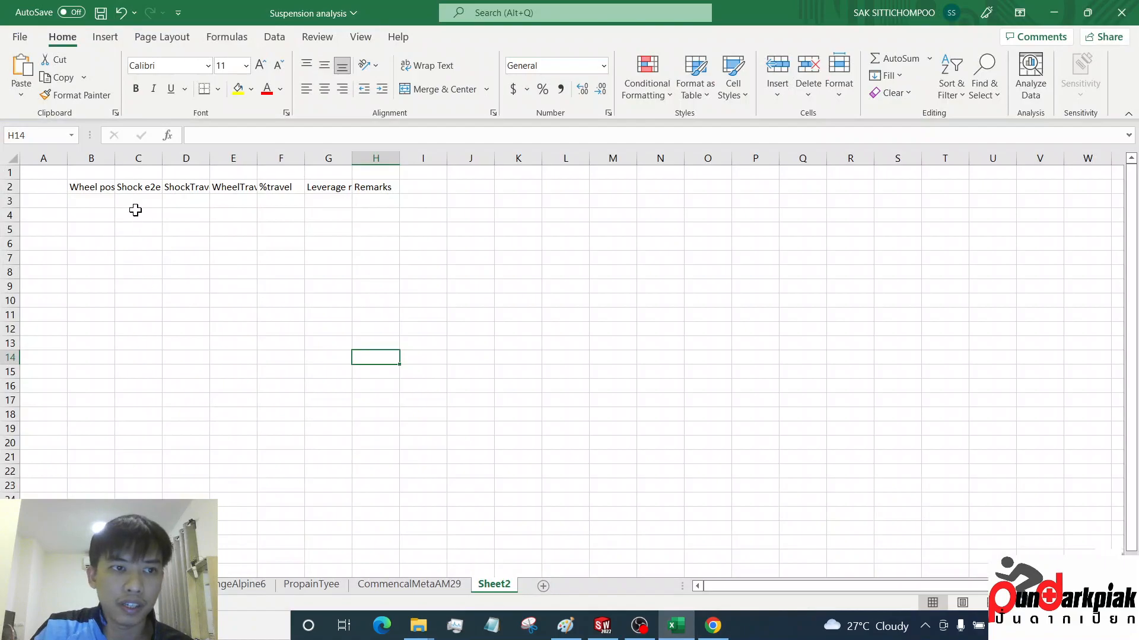
double_click(116, 153)
left_click_drag(115, 158, 412, 156)
double_click(158, 159)
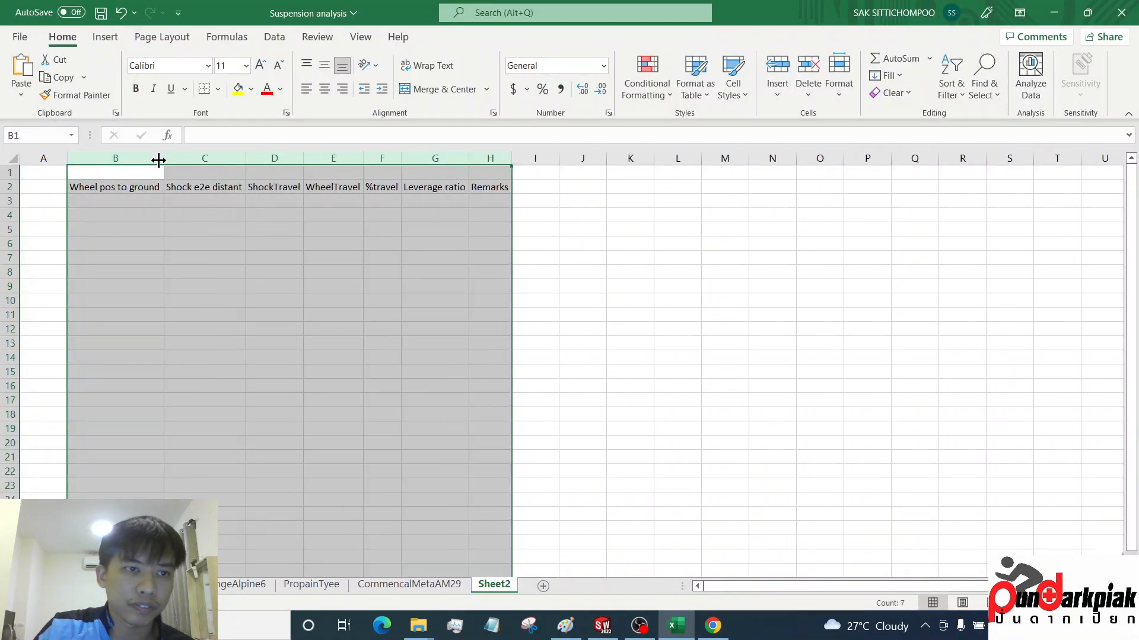
Enter 370.92 as the wheel position to ground in B3 and 185 as the shock distance in C3
left_click(145, 201)
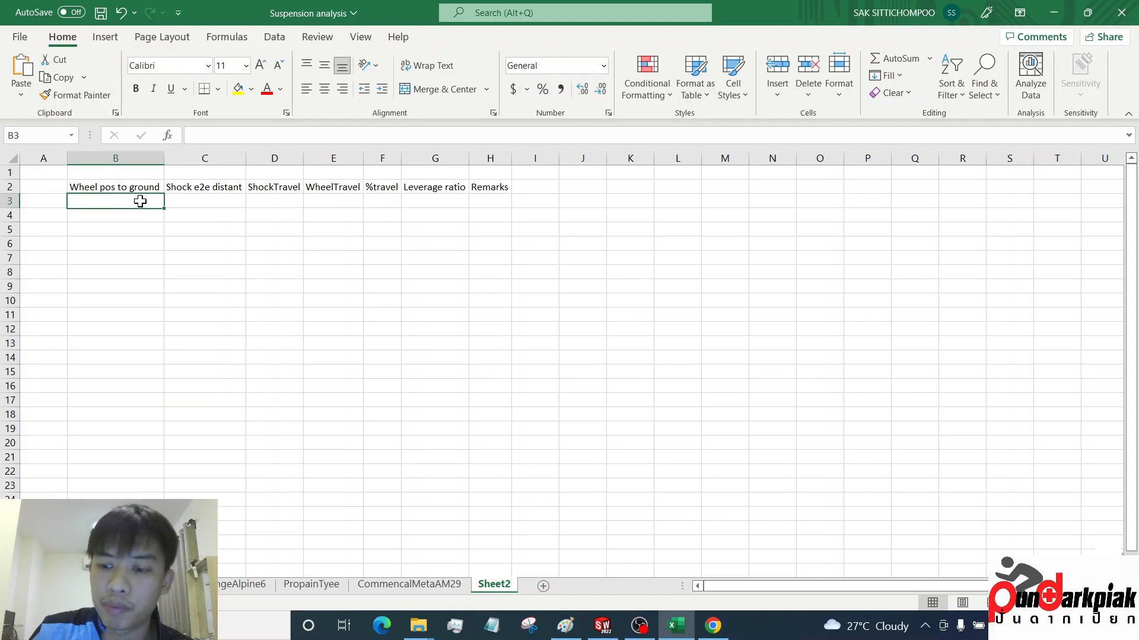
type("370.92")
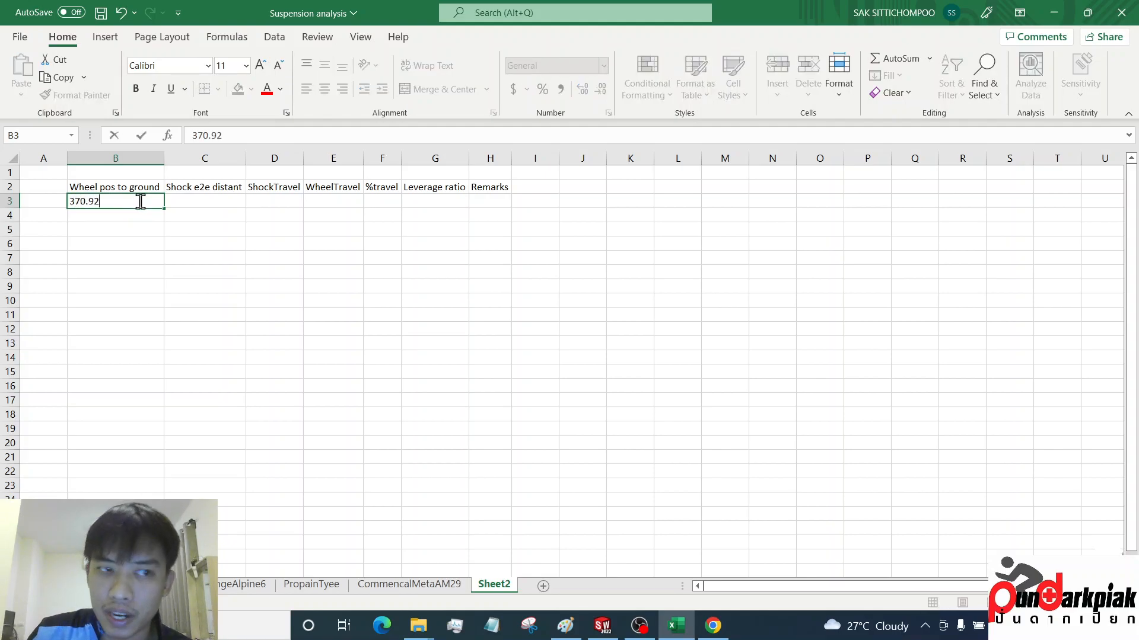
key("Return")
left_click(176, 198)
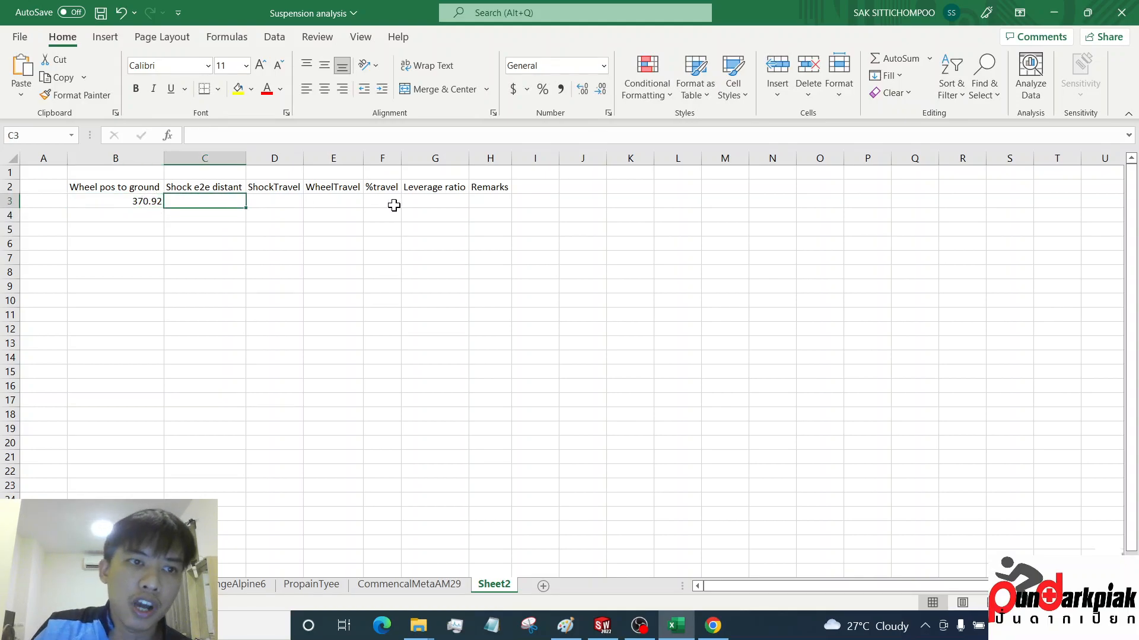
type("185")
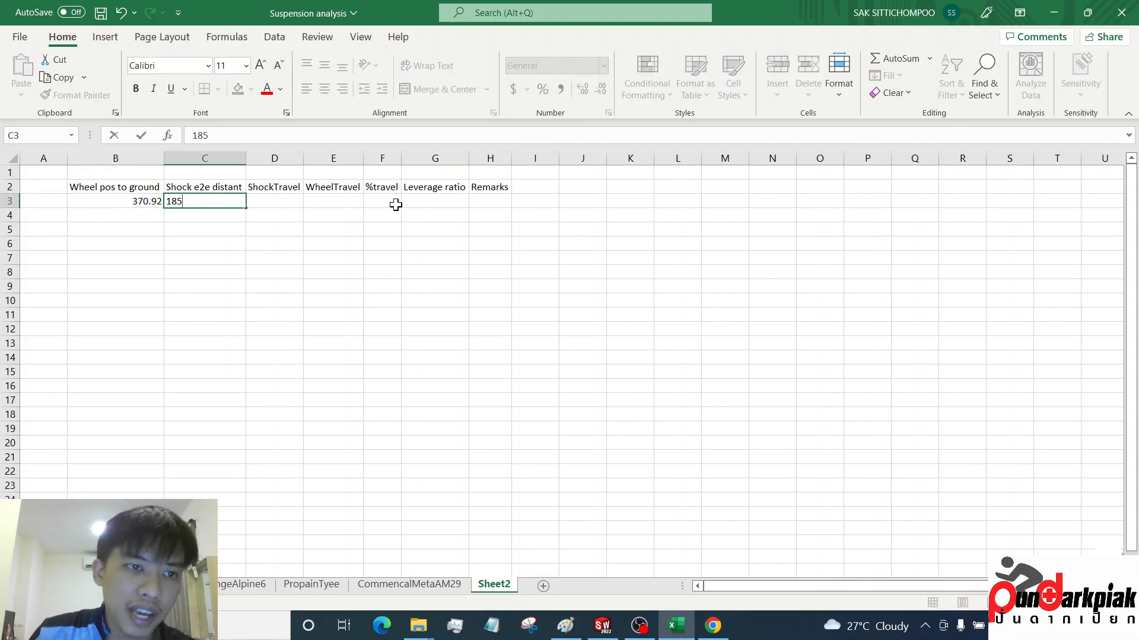
left_click(379, 271)
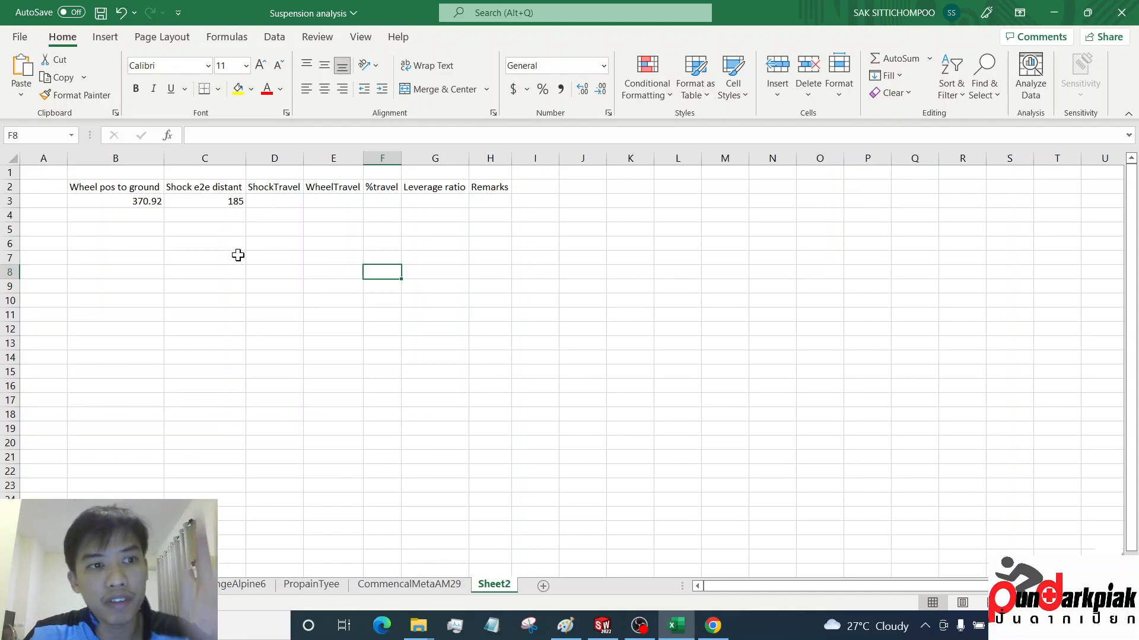
Copy the rear shock specification "FOX FLOAT DPX2 Factory, 185mm x 55mm" from the Chrome bike page into cell C1 of the Excel sheet
left_click(710, 629)
left_click(348, 255)
left_click_drag(399, 237, 204, 238)
key("ctrl+c")
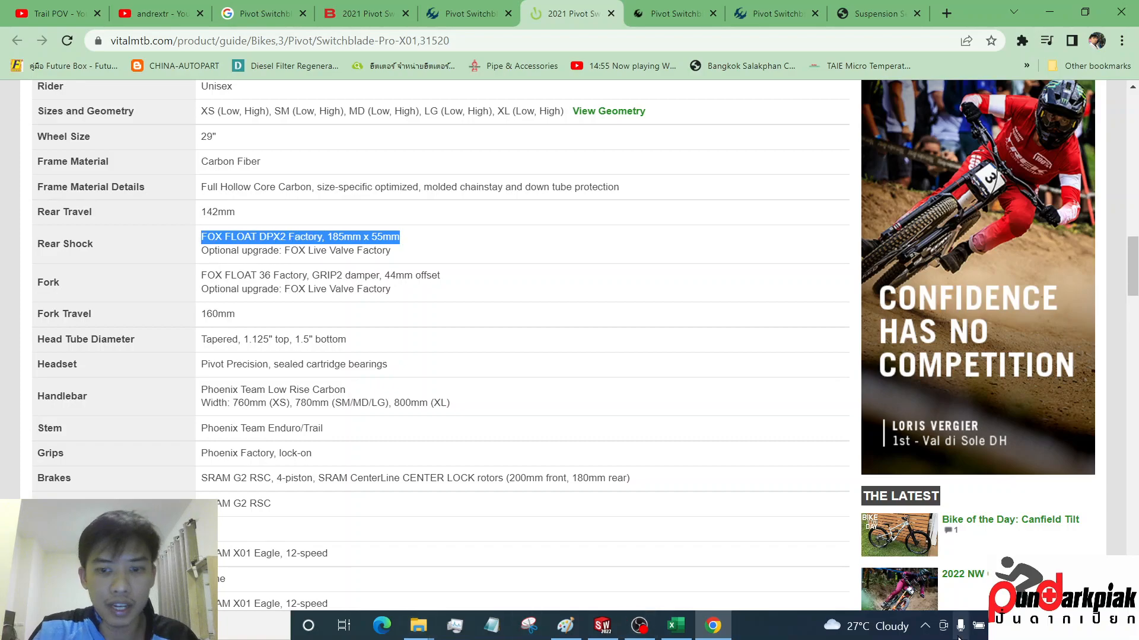
left_click(676, 626)
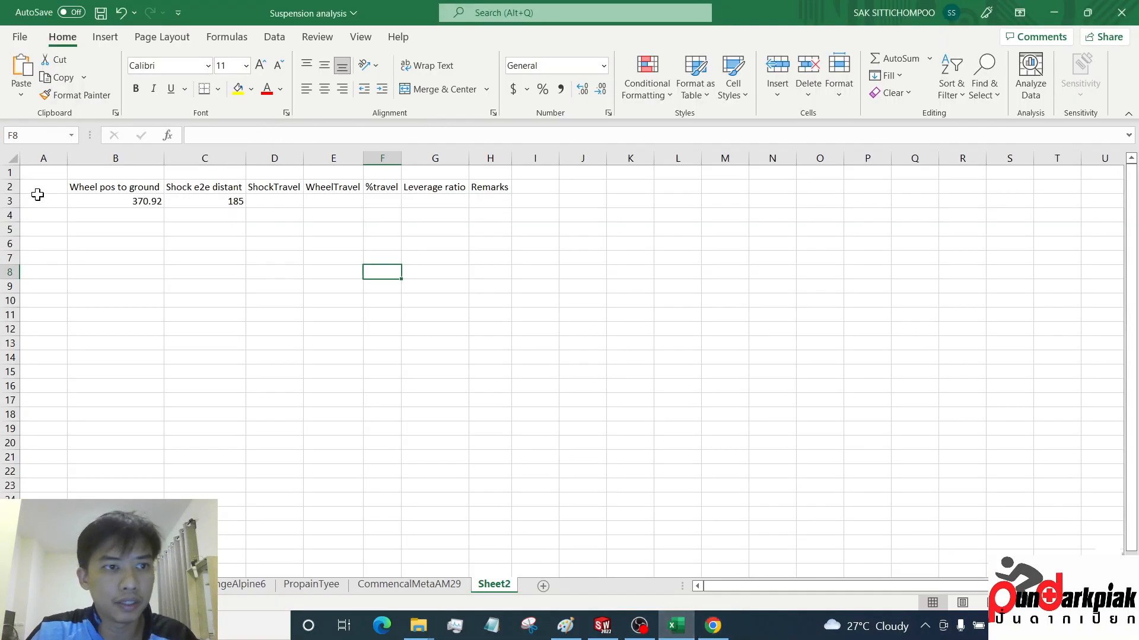
left_click(109, 169)
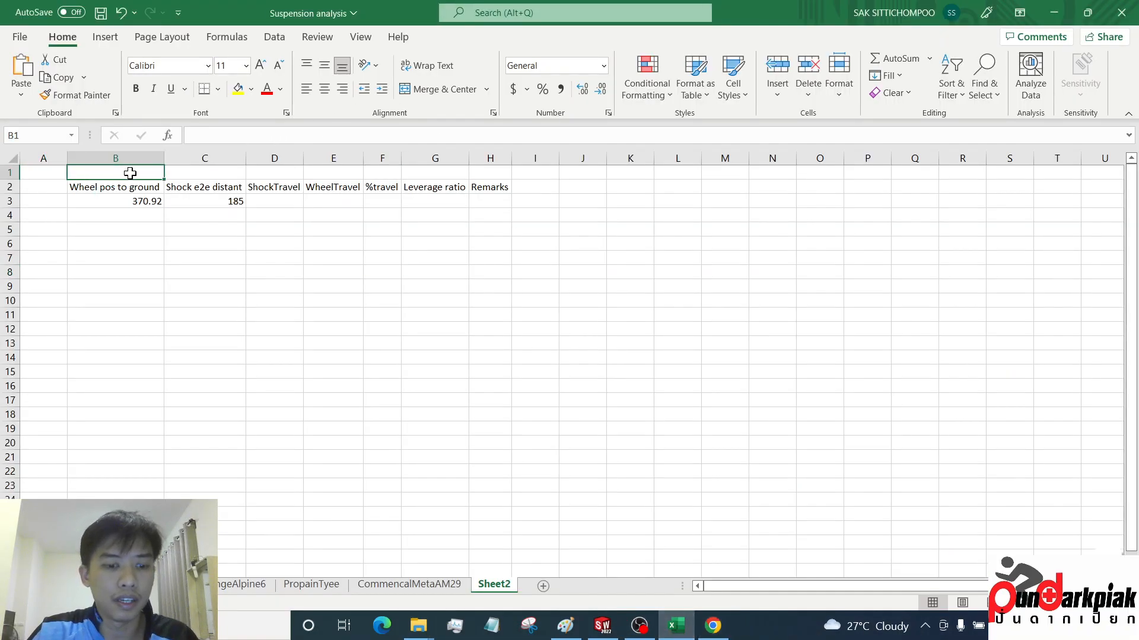
left_click(178, 177)
key("ctrl+v")
left_click(239, 256)
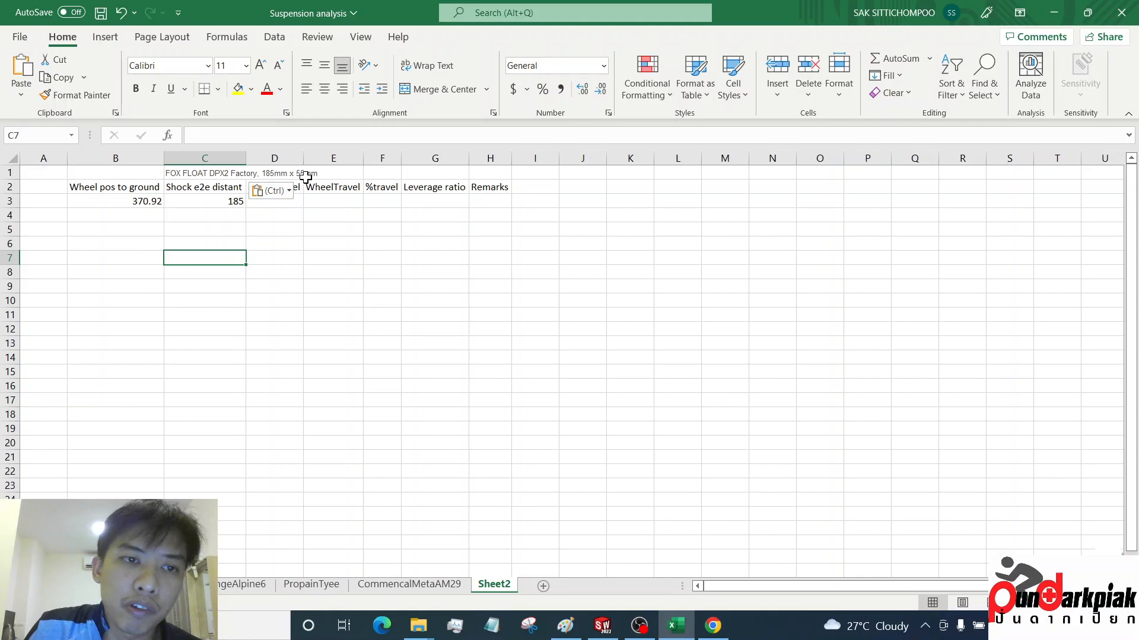
Enter 180 and 175 below the first shock distance and extend the series in 5 mm decrements down to 140 in C12
left_click(230, 201)
key("Return")
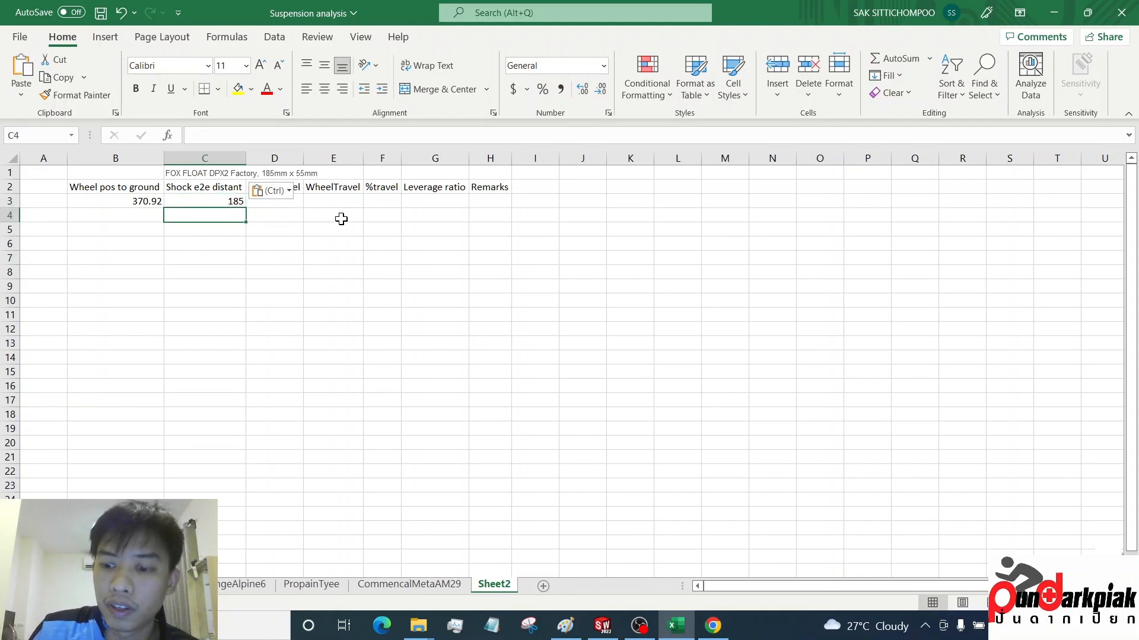
type("180")
key("Return")
type("175")
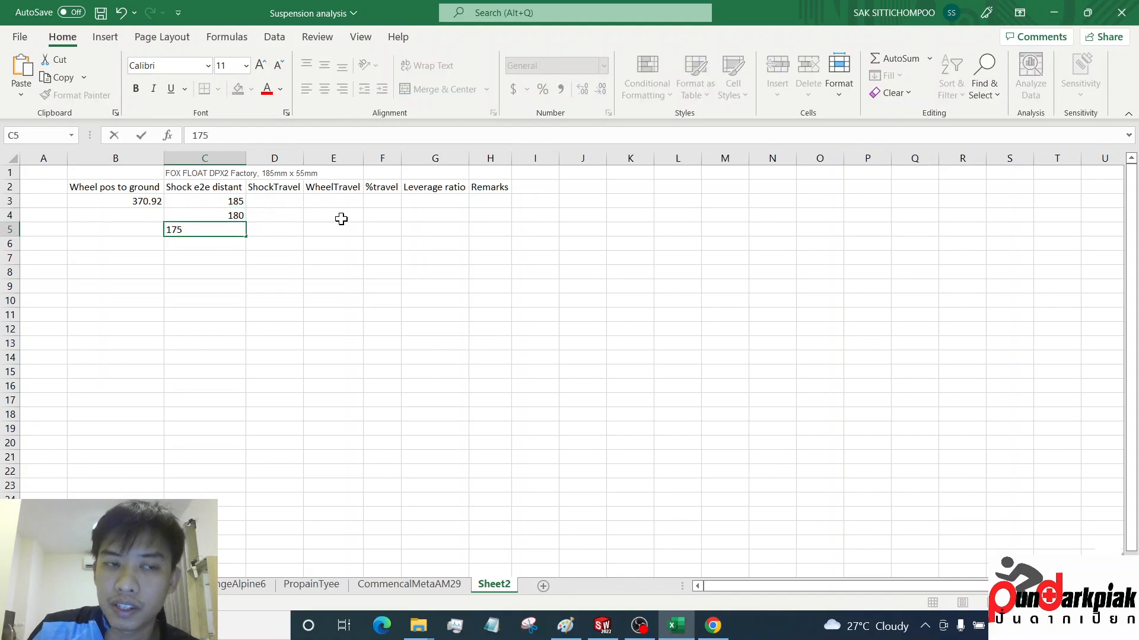
key("Return")
left_click_drag(233, 202, 237, 337)
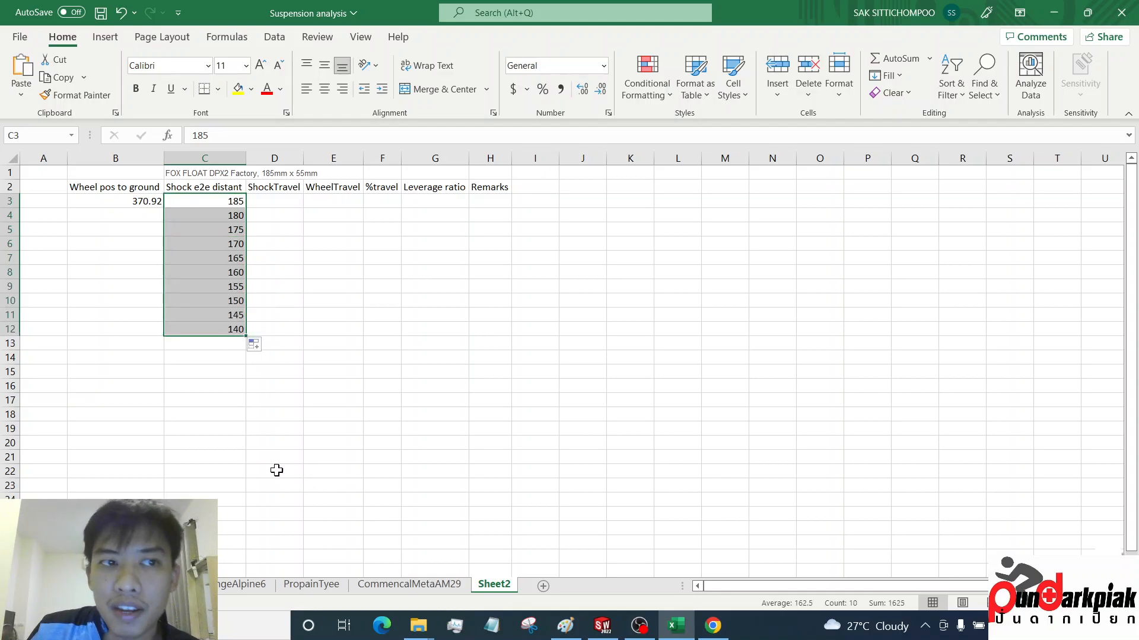
Calculate the fully compressed shock length with =185-55 in cell C16
left_click(237, 384)
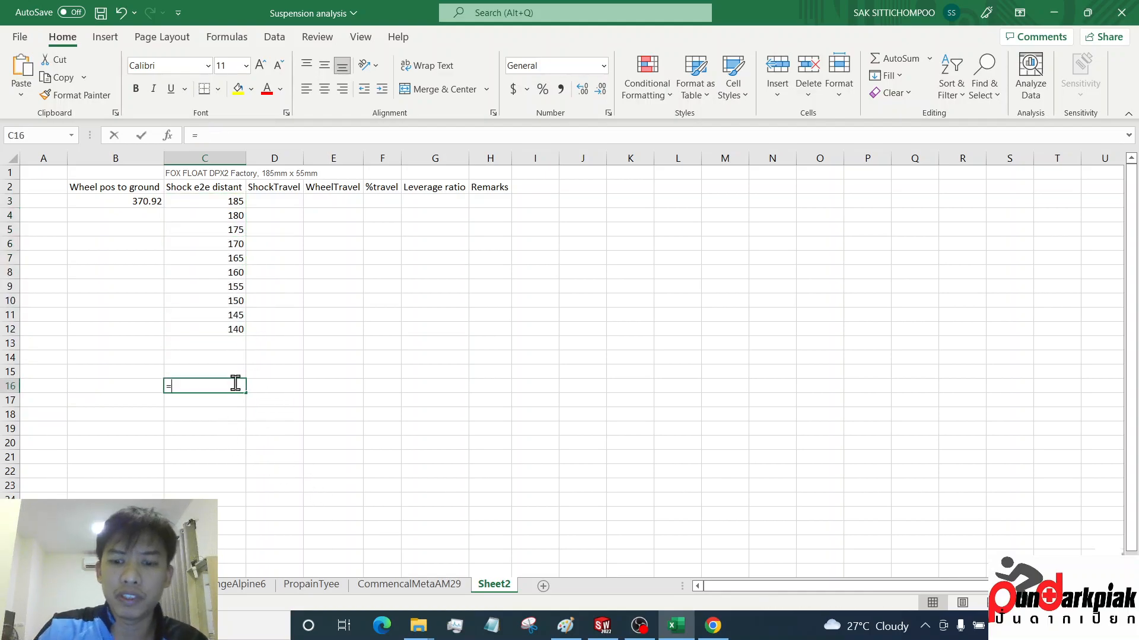
type("=")
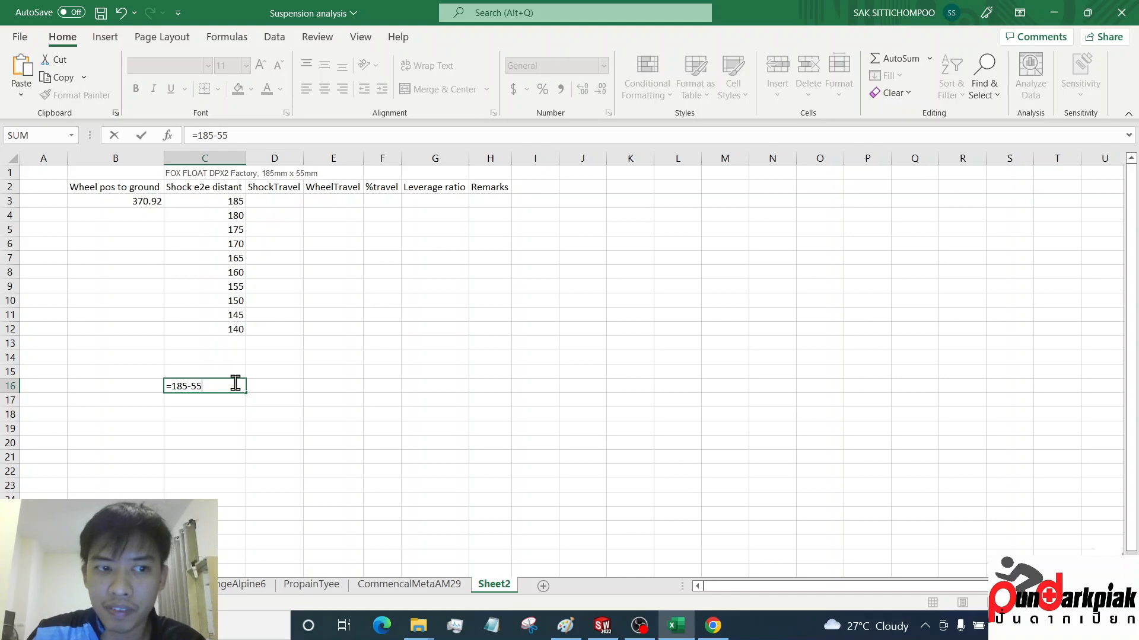
key("Return")
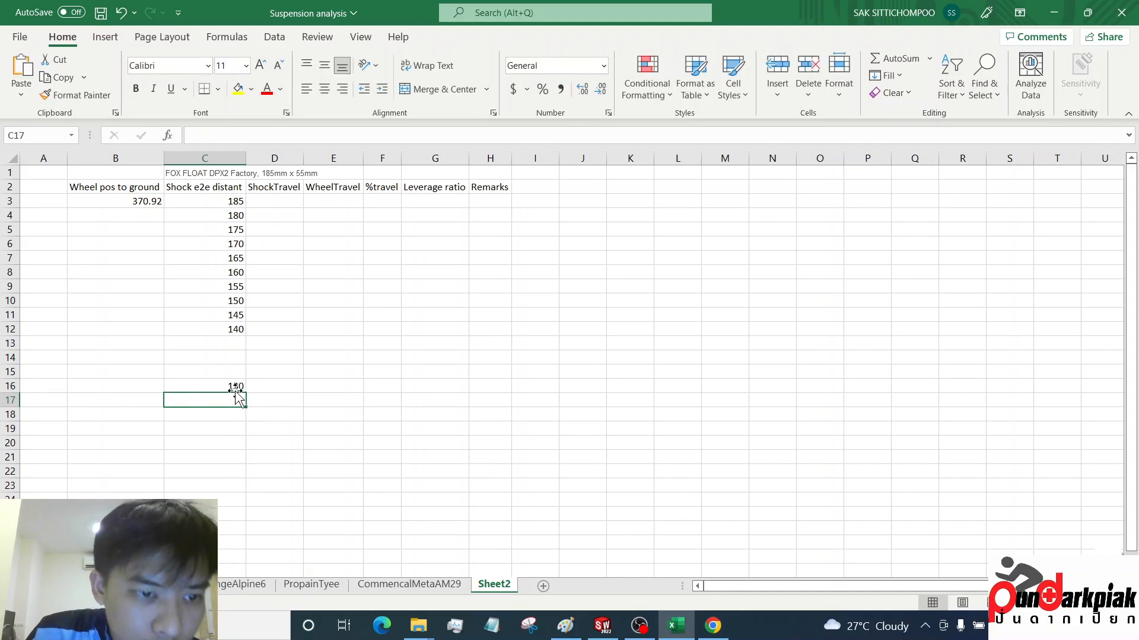
Extend the shock distance series down to 130 in C14 and clear the scratch calculation in C16
left_click_drag(232, 319, 247, 360)
left_click(234, 386)
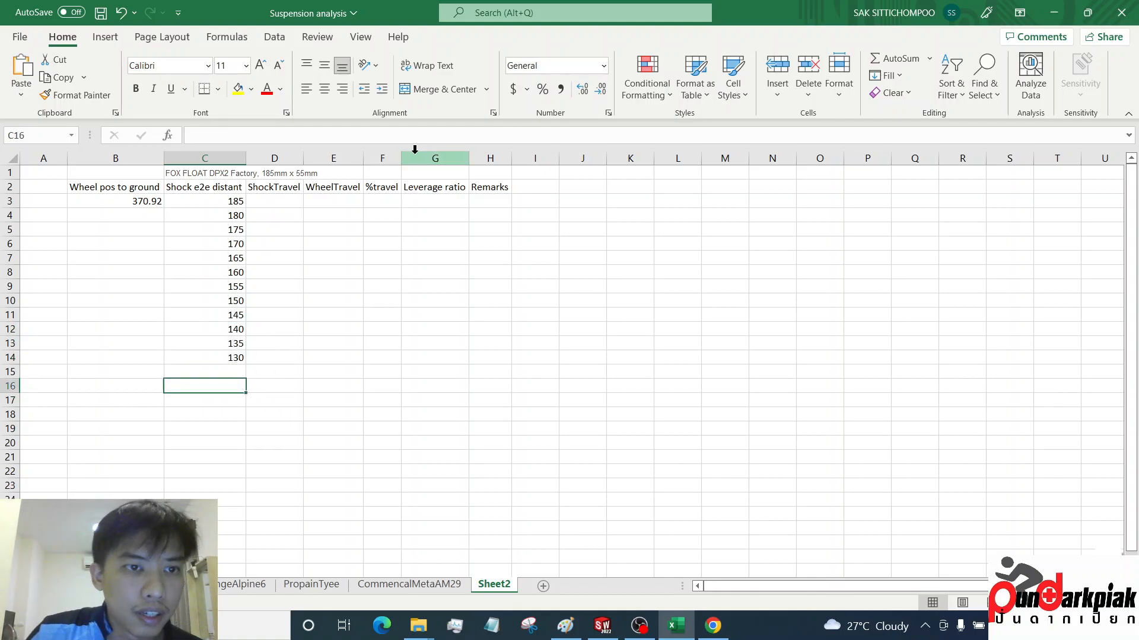
Enter the first ShockTravel formula in D3, subtracting an absolute reference to C3 from the shock distance in C3
left_click(285, 199)
type("=")
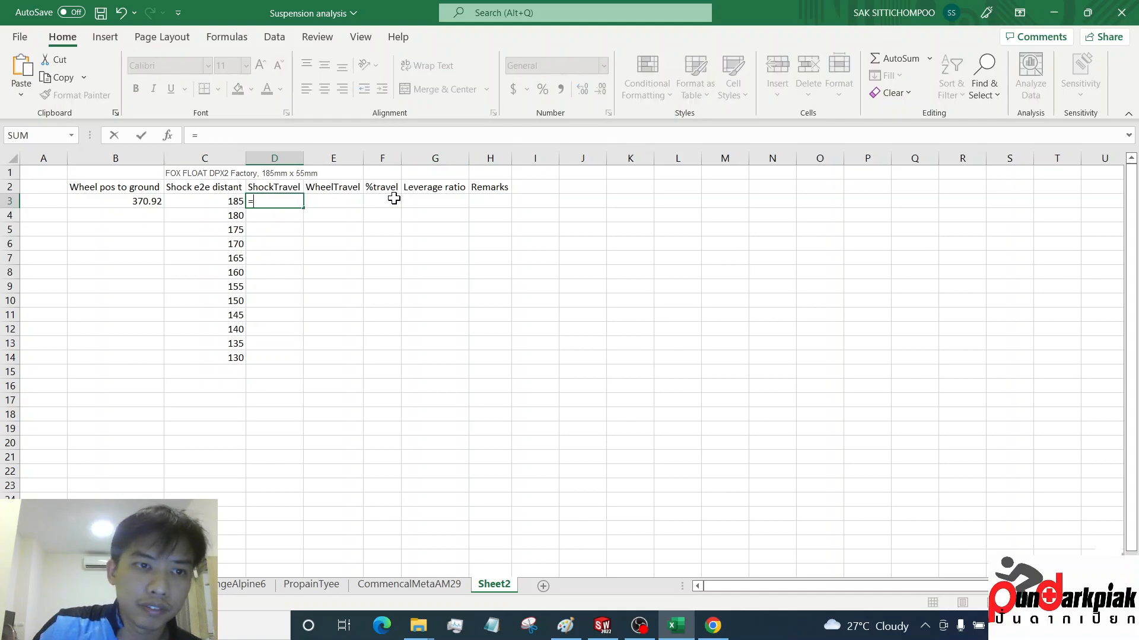
left_click(230, 202)
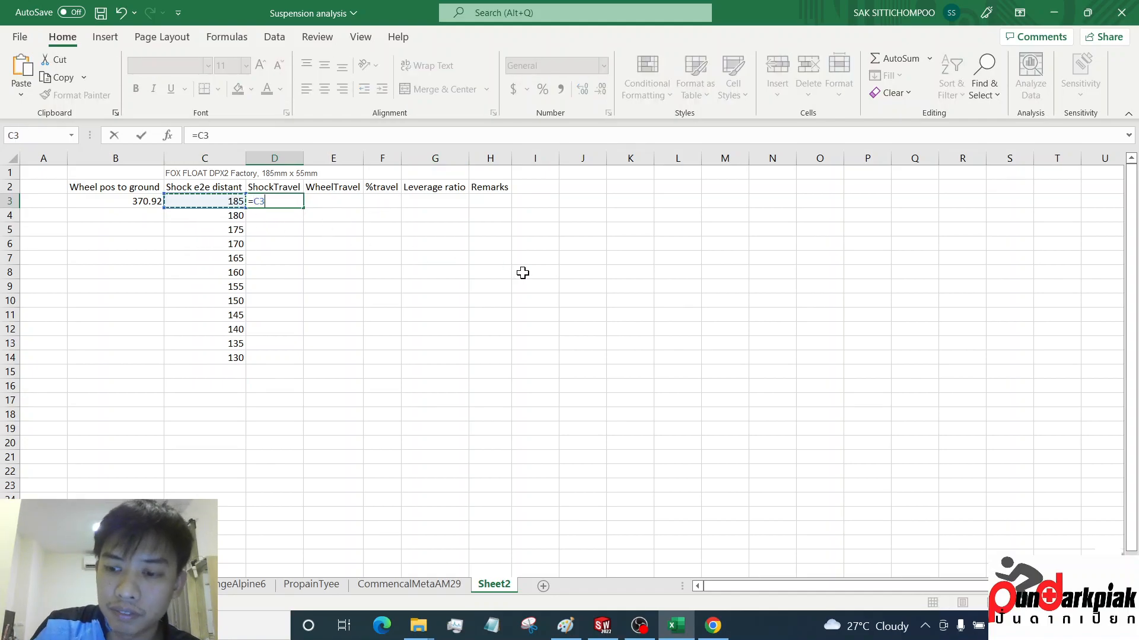
type("-")
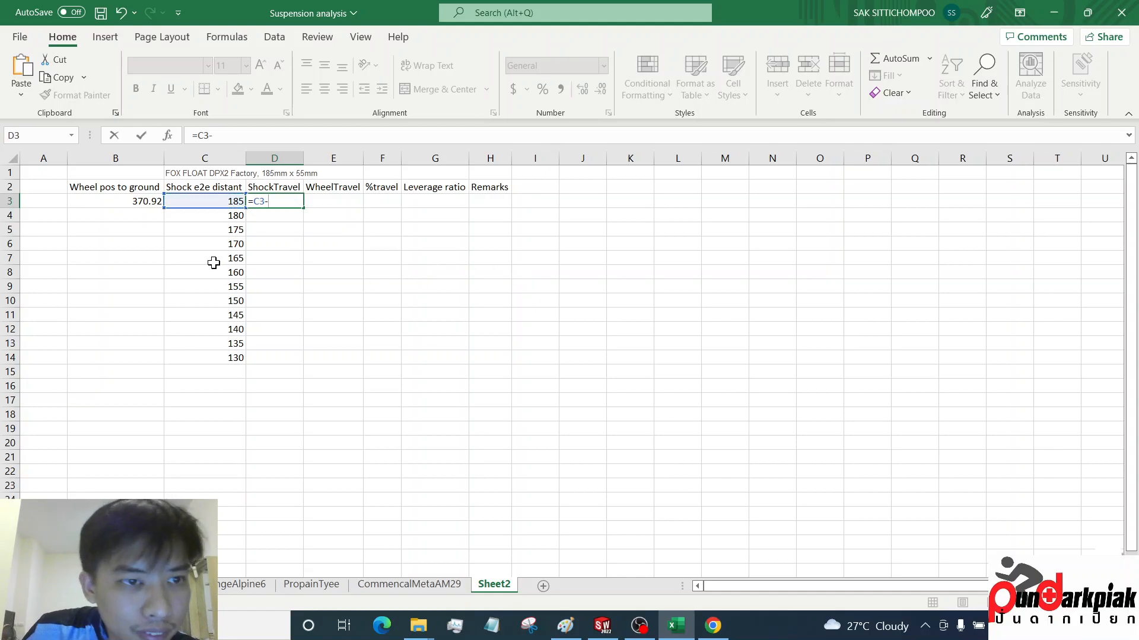
left_click(226, 202)
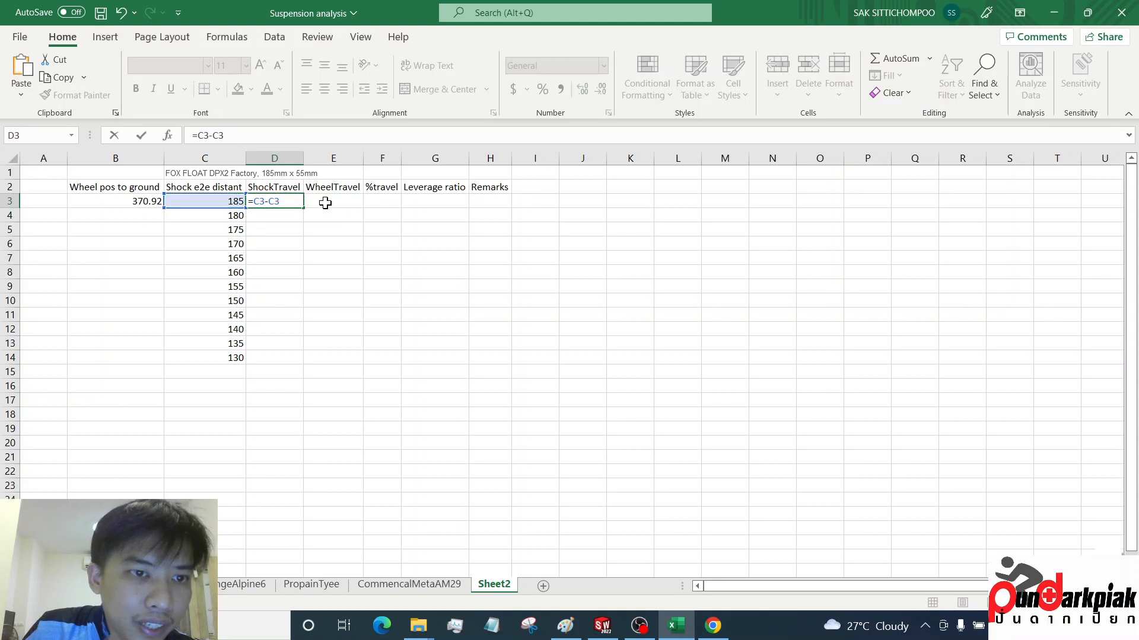
key("F4")
key("Return")
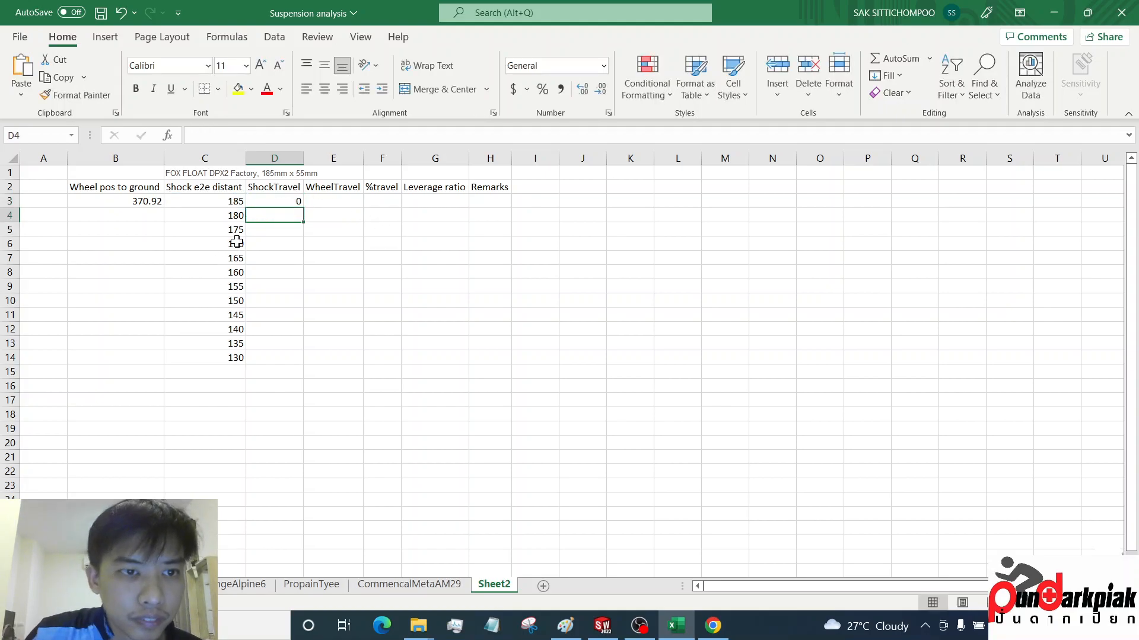
Fill the ShockTravel formula from D3 down to D14, alongside every shock distance, and inspect the formula in the final row
left_click(279, 201)
left_click_drag(303, 208, 297, 362)
left_click(292, 401)
left_click(287, 355)
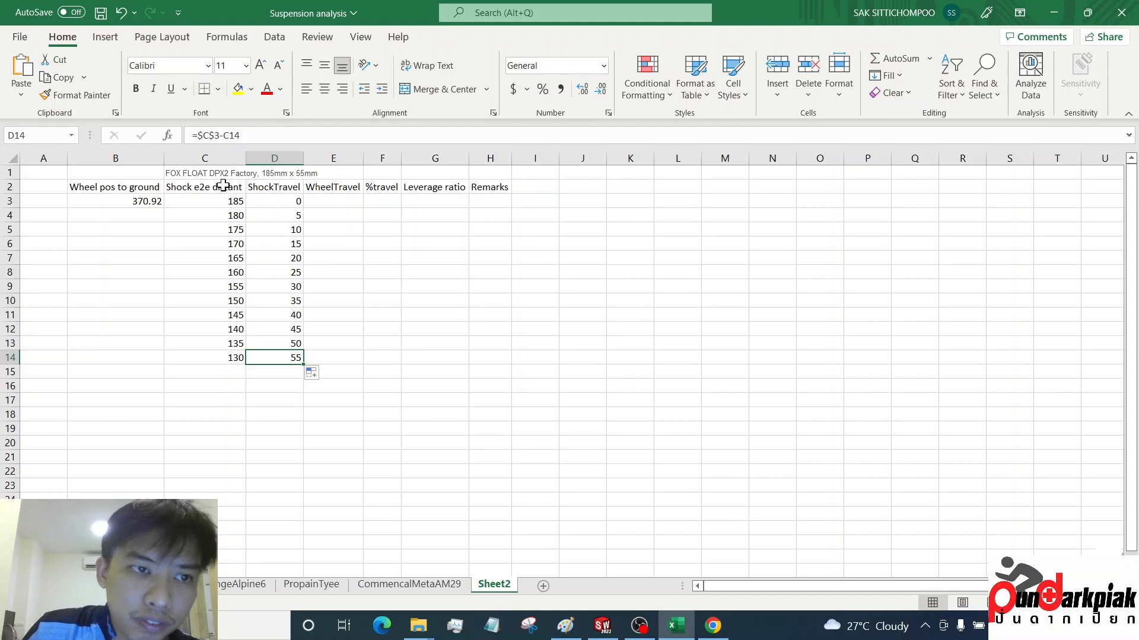
Make the shock model title in C1 bold and increase its font size to 10
left_click(205, 173)
left_click(135, 89)
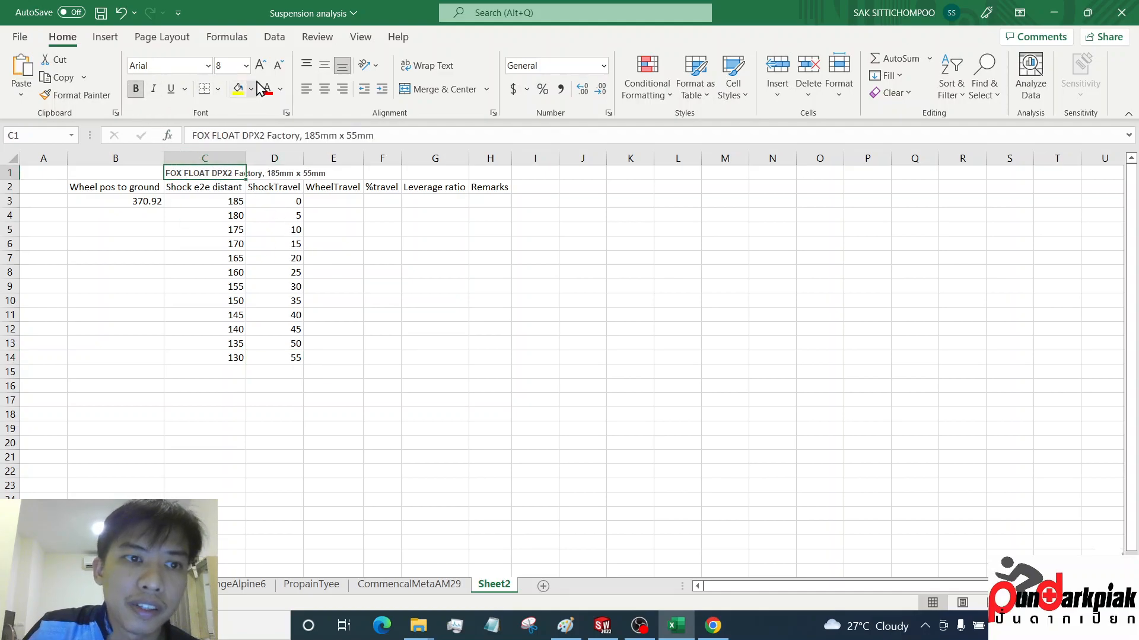
left_click(260, 64)
left_click(259, 64)
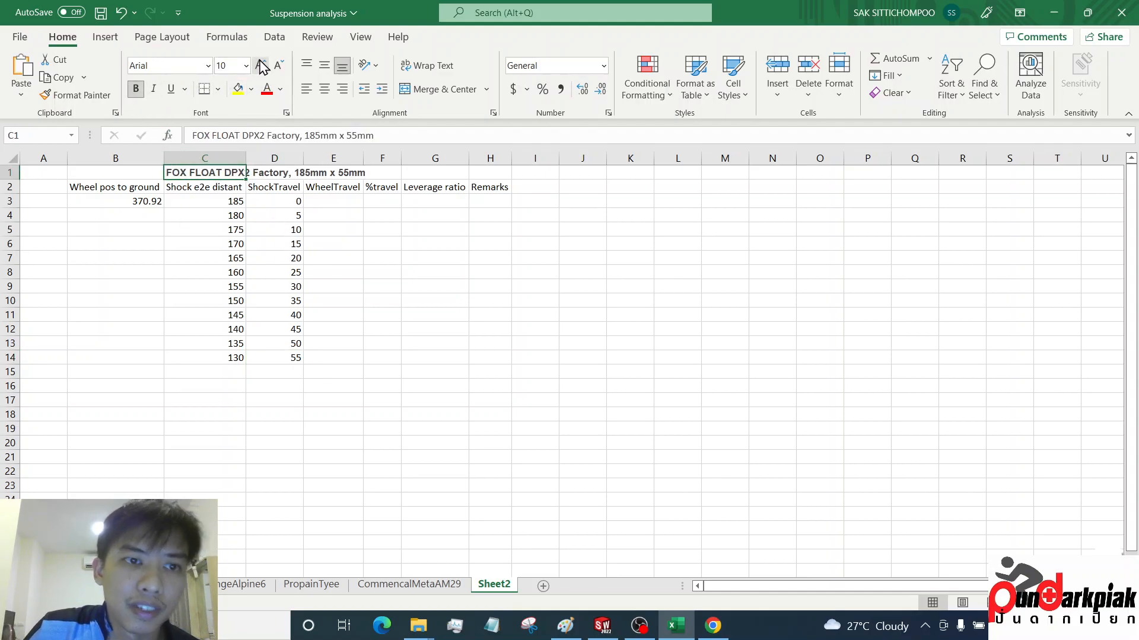
left_click(406, 431)
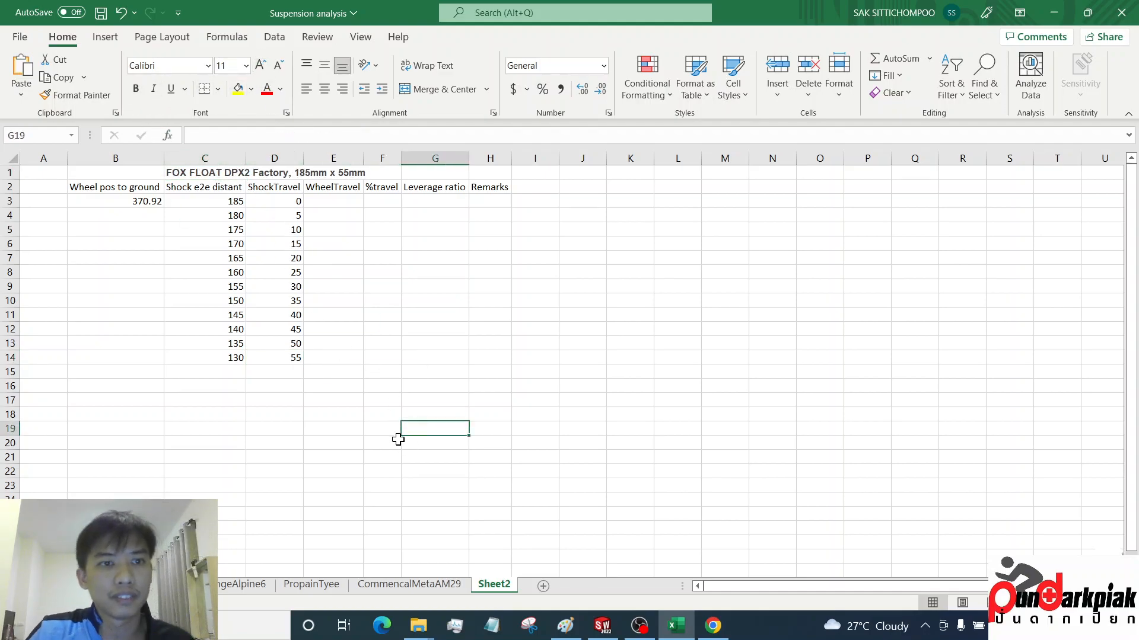
Insert a blank row between the shock model title and the table headers
right_click(7, 186)
left_click(85, 339)
left_click(381, 357)
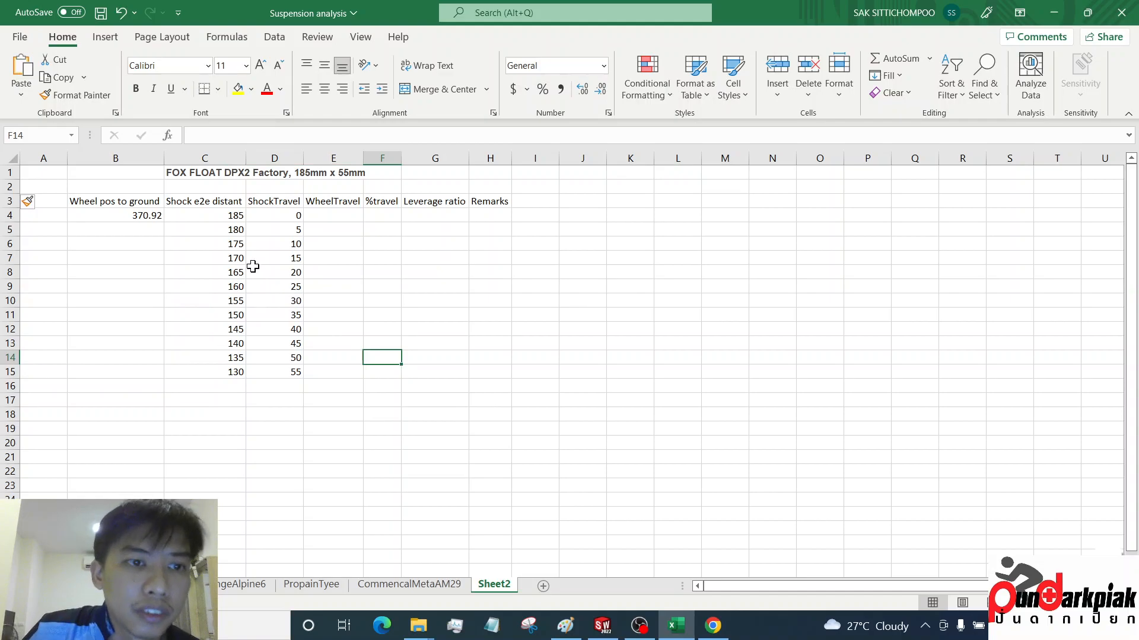
Switch to SOLIDWORKS and set the shock length dimension in the linkage sketch to 180 mm
left_click(229, 232)
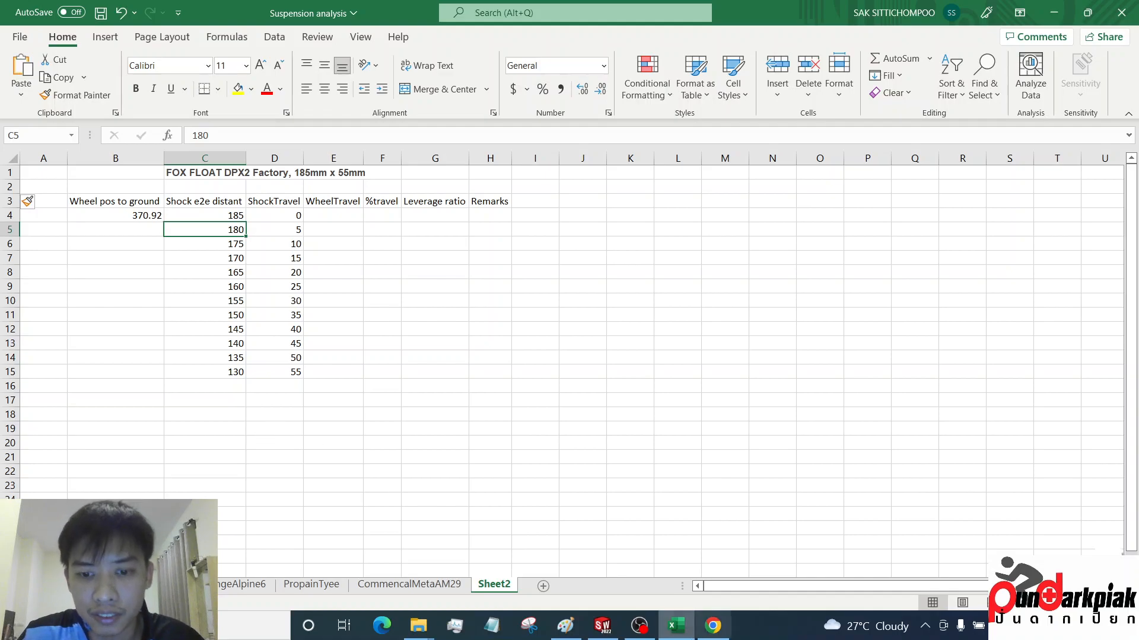
left_click(602, 629)
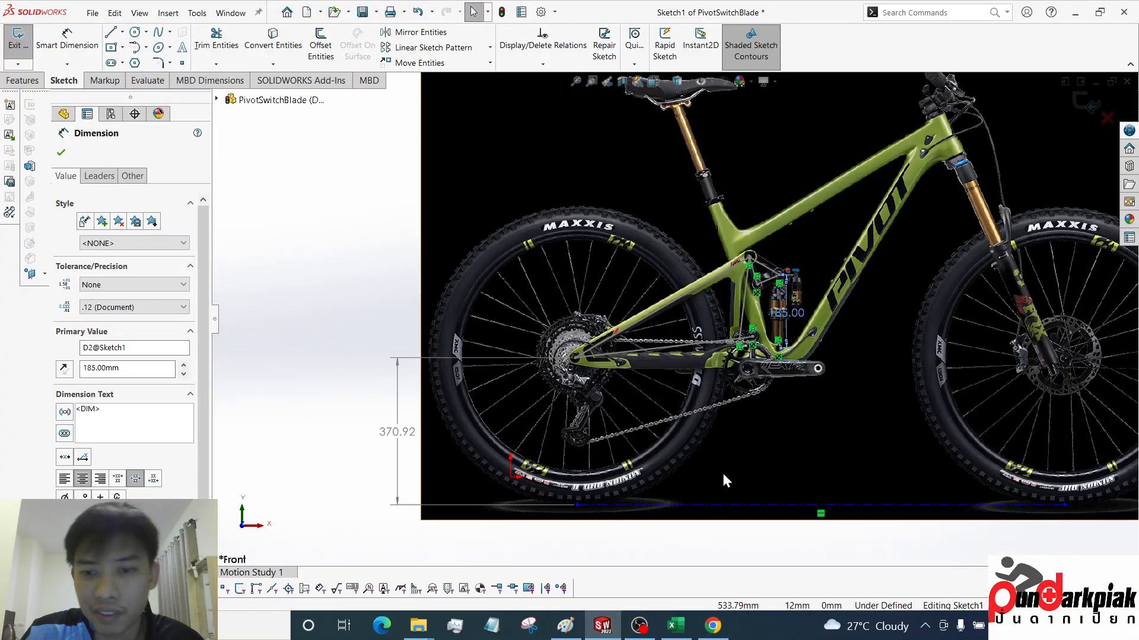
double_click(790, 312)
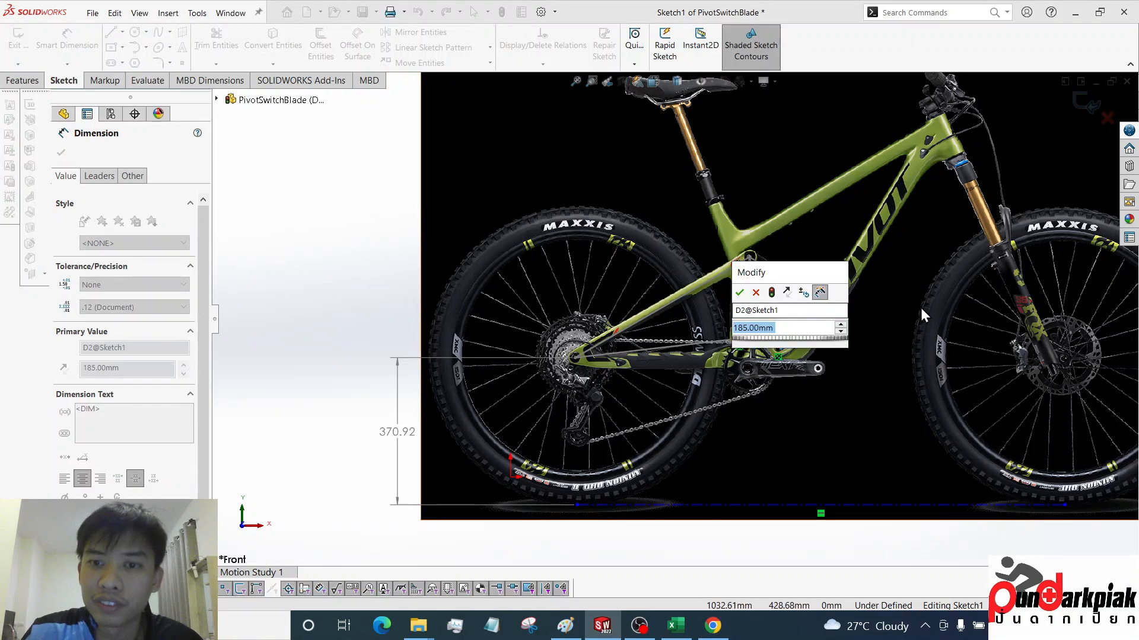
type("180")
key("Return")
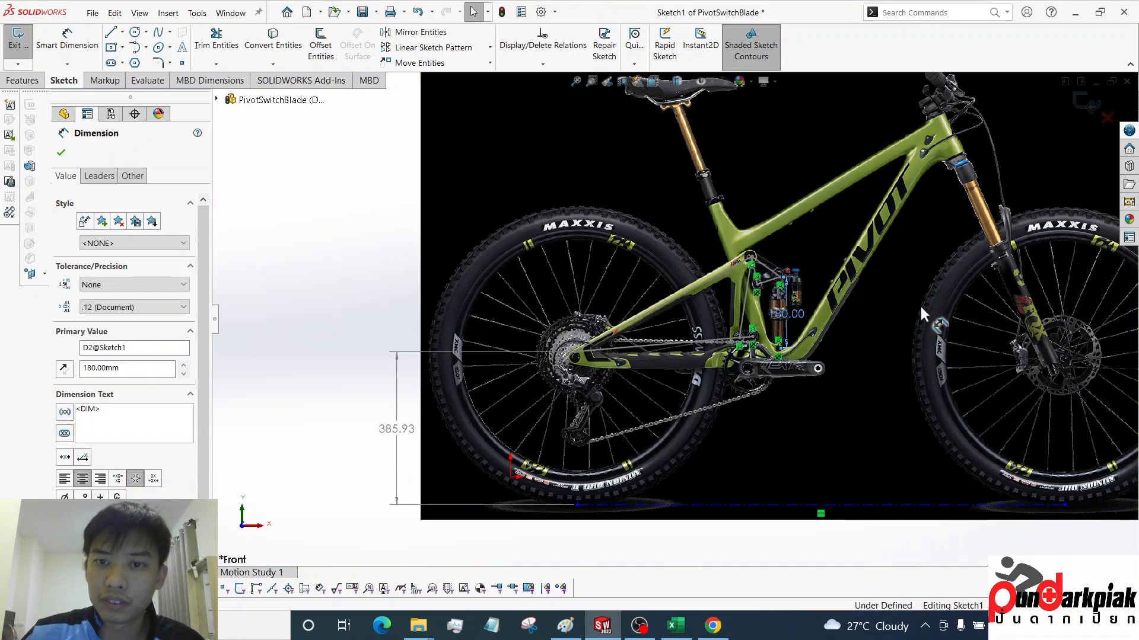
Switch to Excel and enter the wheel position 385.93 in B5, beside the 180 shock distance
key("alt+Tab")
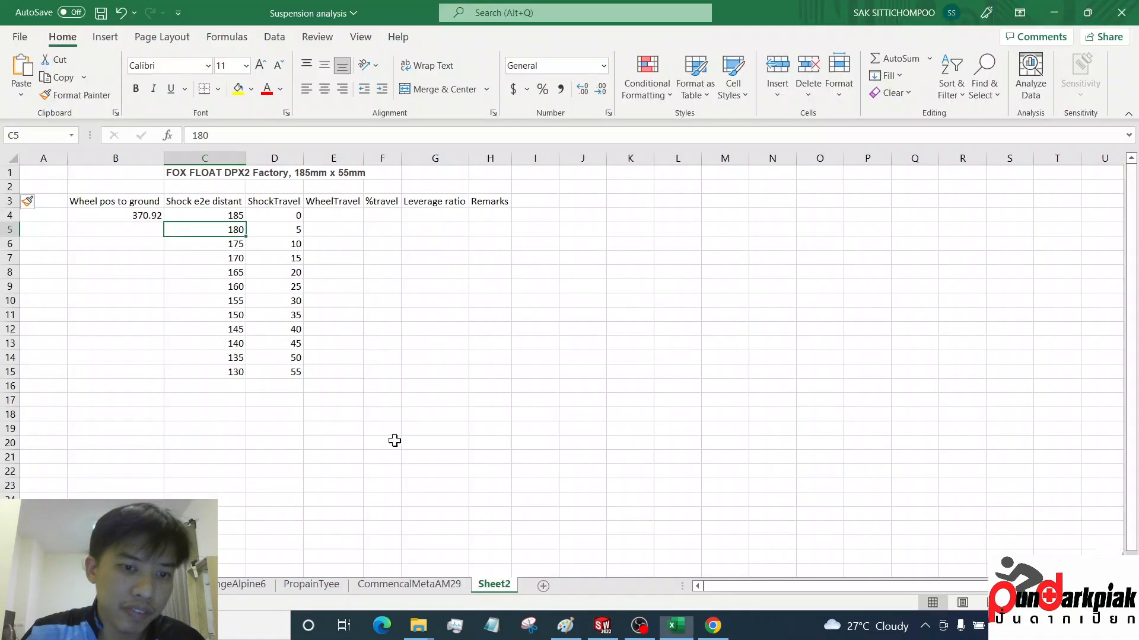
left_click(139, 231)
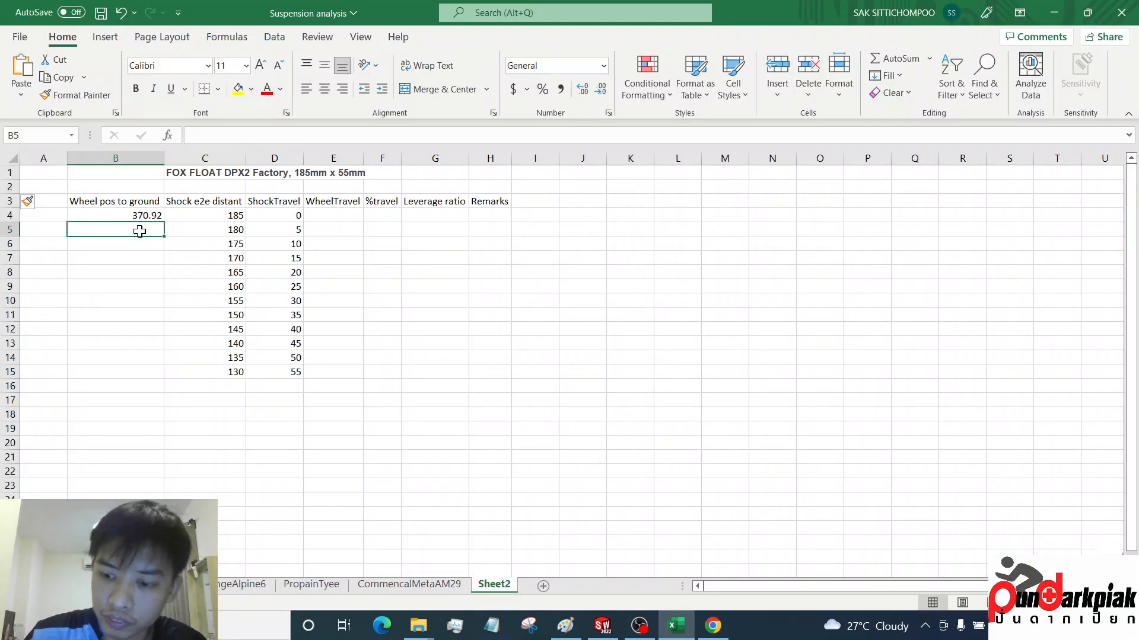
type("38")
key("alt+Tab")
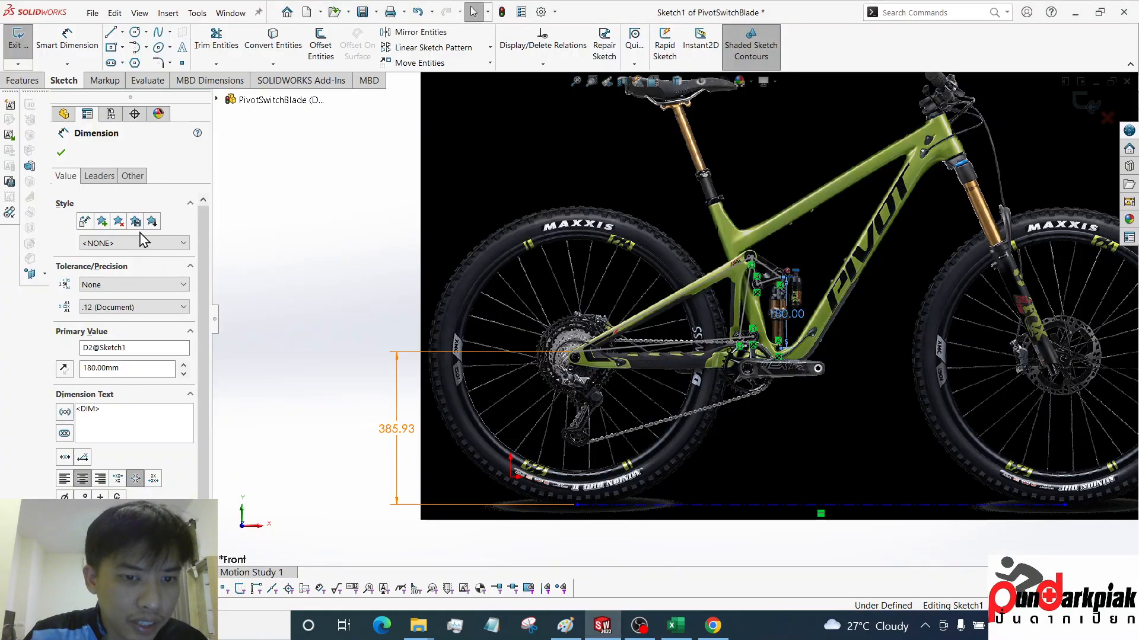
key("alt+Tab")
type("5")
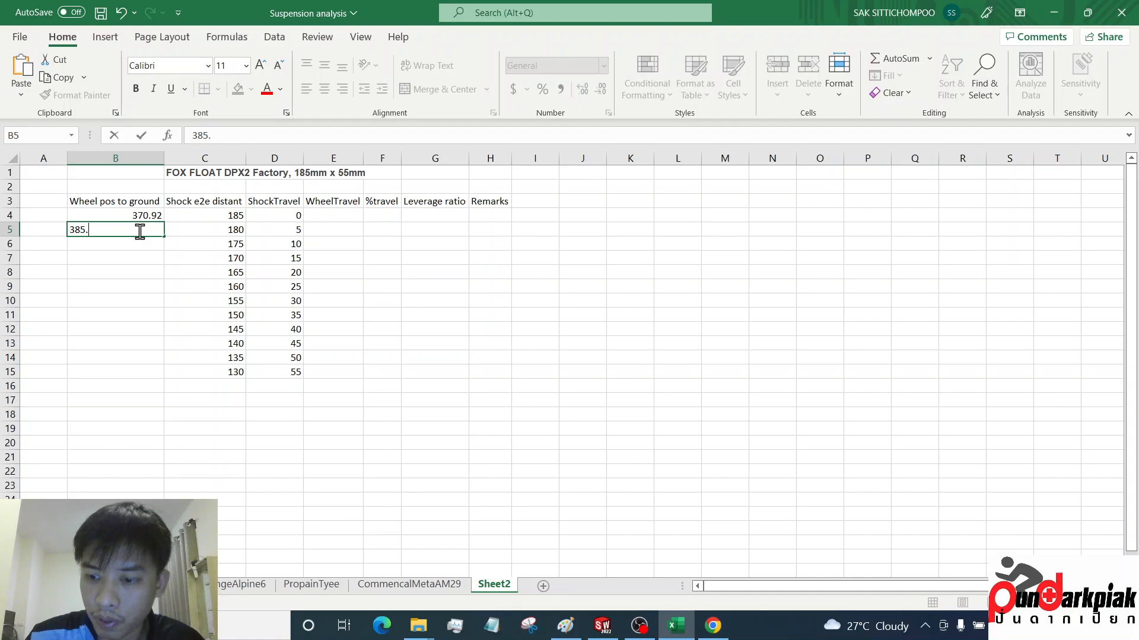
key("Return")
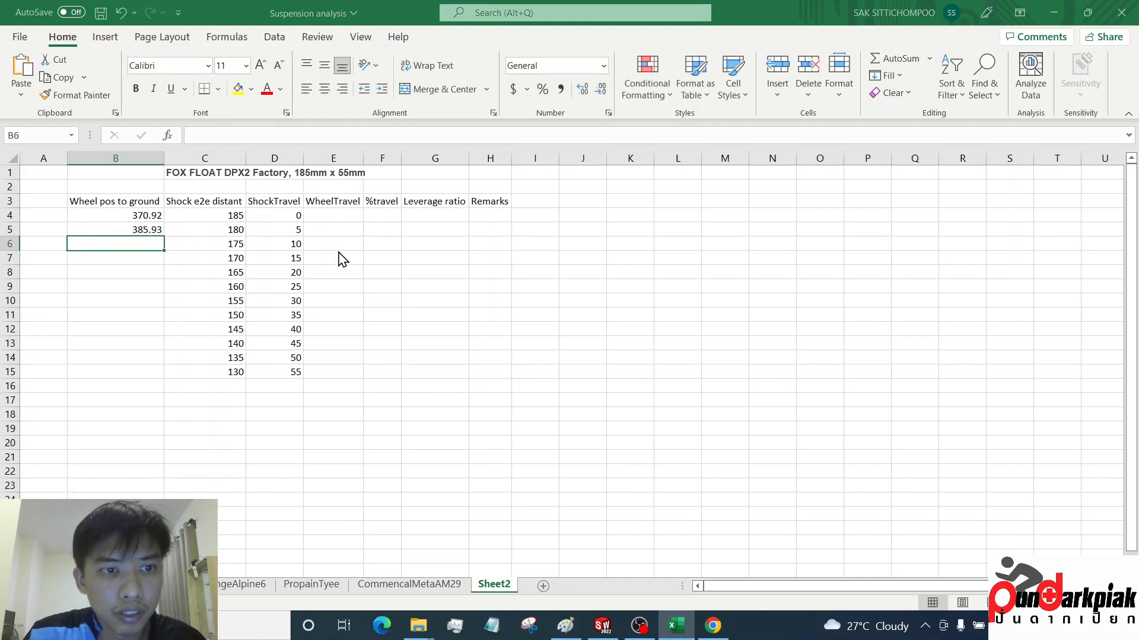
Switch to SOLIDWORKS and set the shock length dimension to 175 mm
key("alt+Tab")
double_click(781, 317)
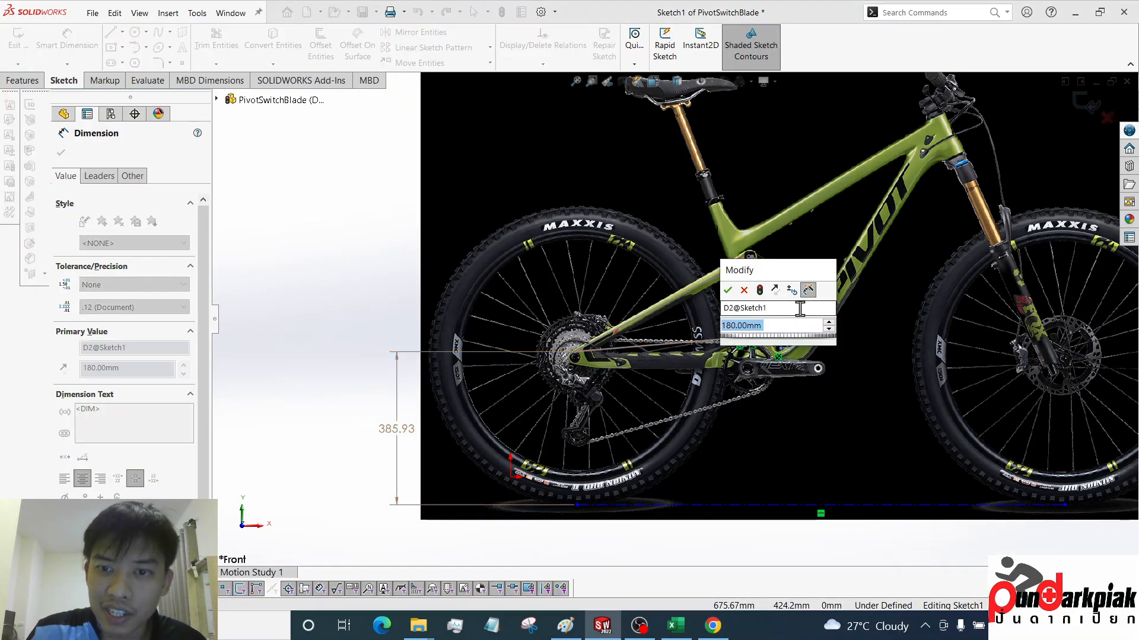
type("175")
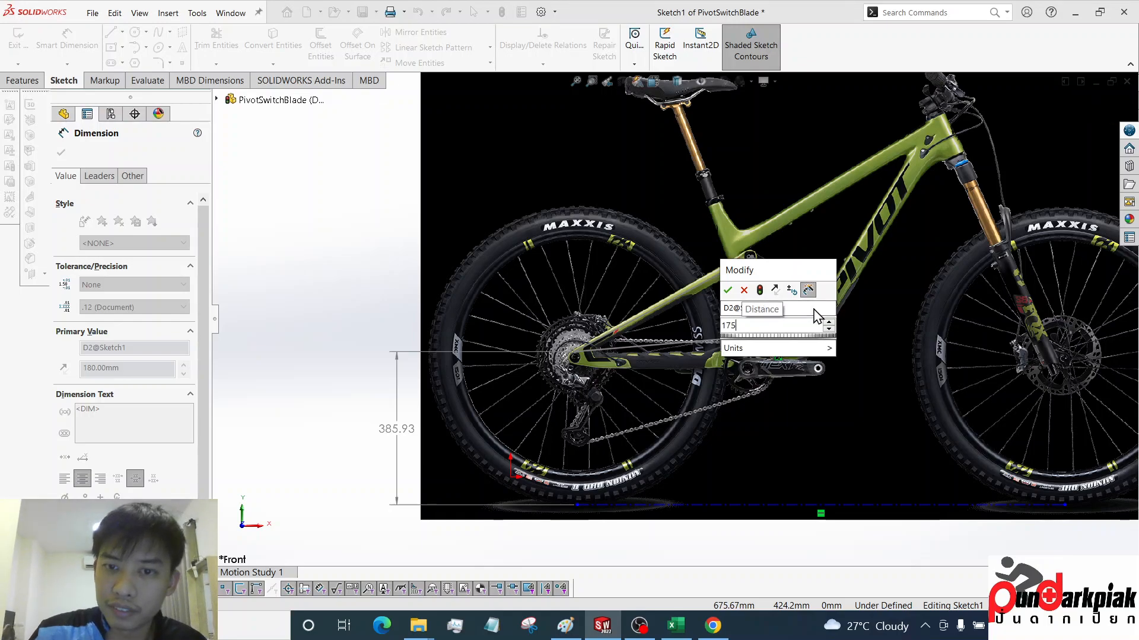
key("Return")
Switch to Excel and enter the wheel position 400.17 in B6, beside the 175 shock distance
key("alt+Tab")
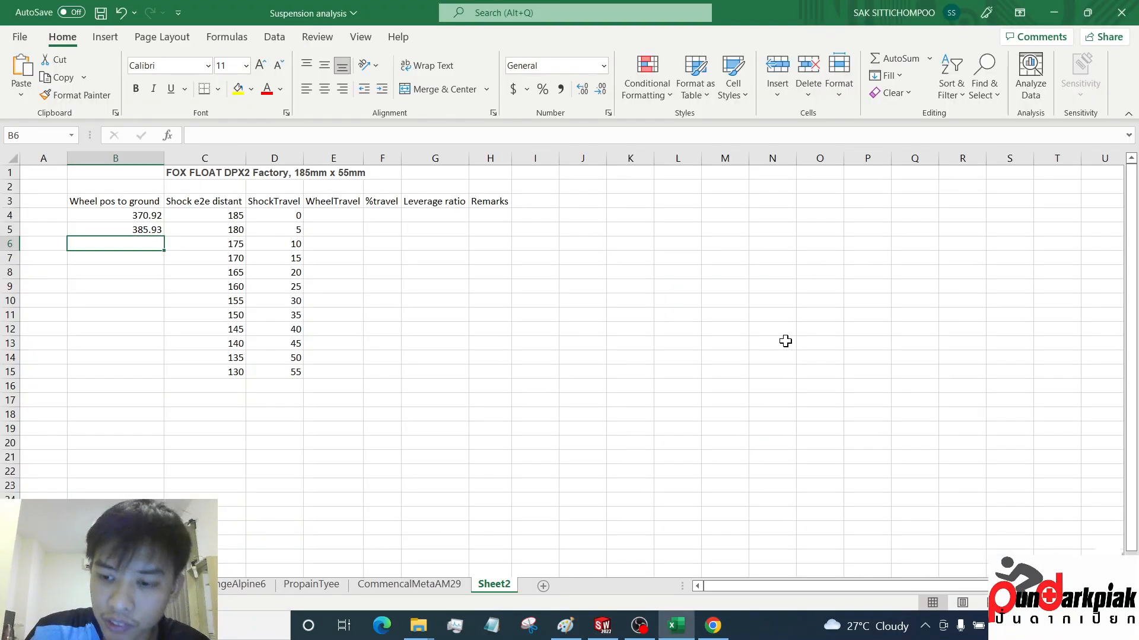
type("4")
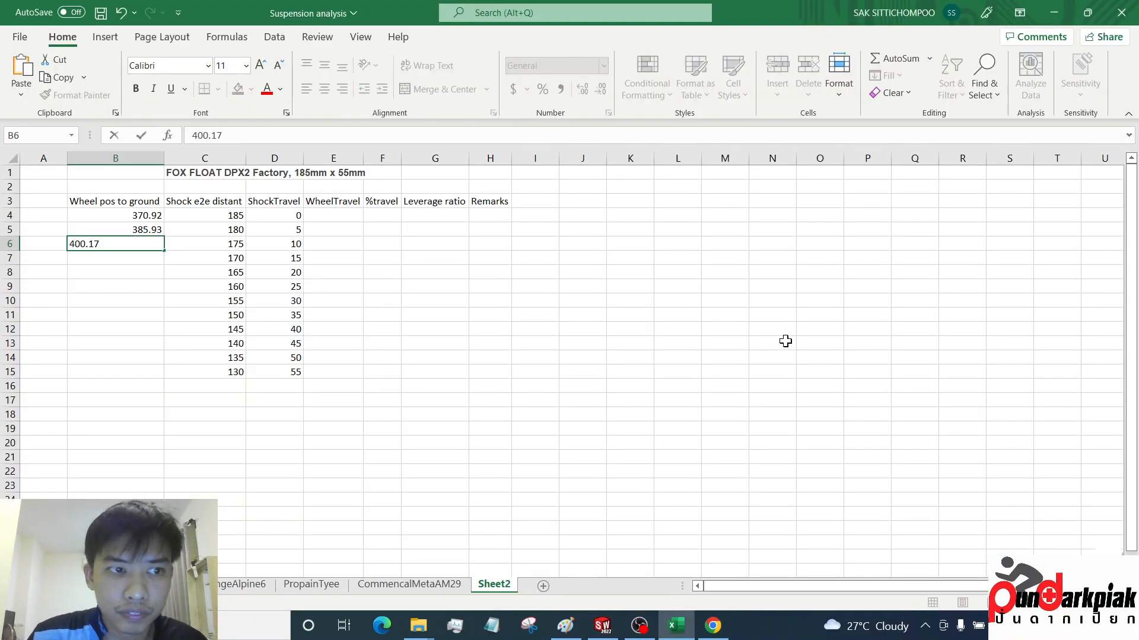
type("00.17")
key("Return")
Switch to SOLIDWORKS and set the shock length dimension to 170 mm
key("alt+Tab")
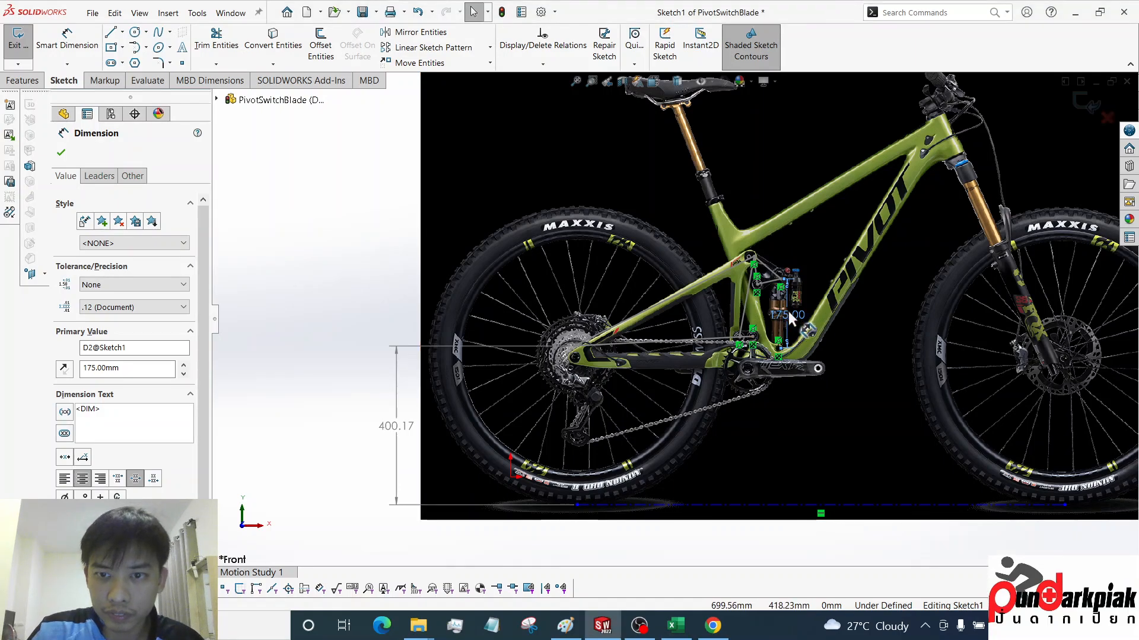
double_click(789, 312)
type("170")
key("Return")
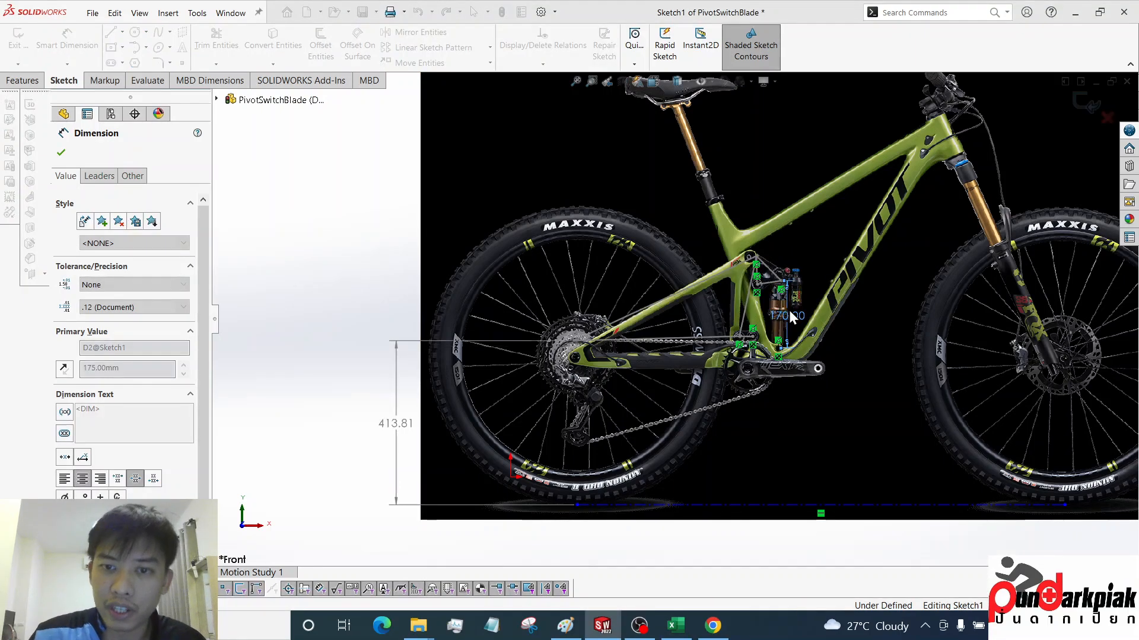
Switch to Excel and enter the wheel position 413.81 in B7, checking it against the sketch's axle height dimension
key("alt+Tab")
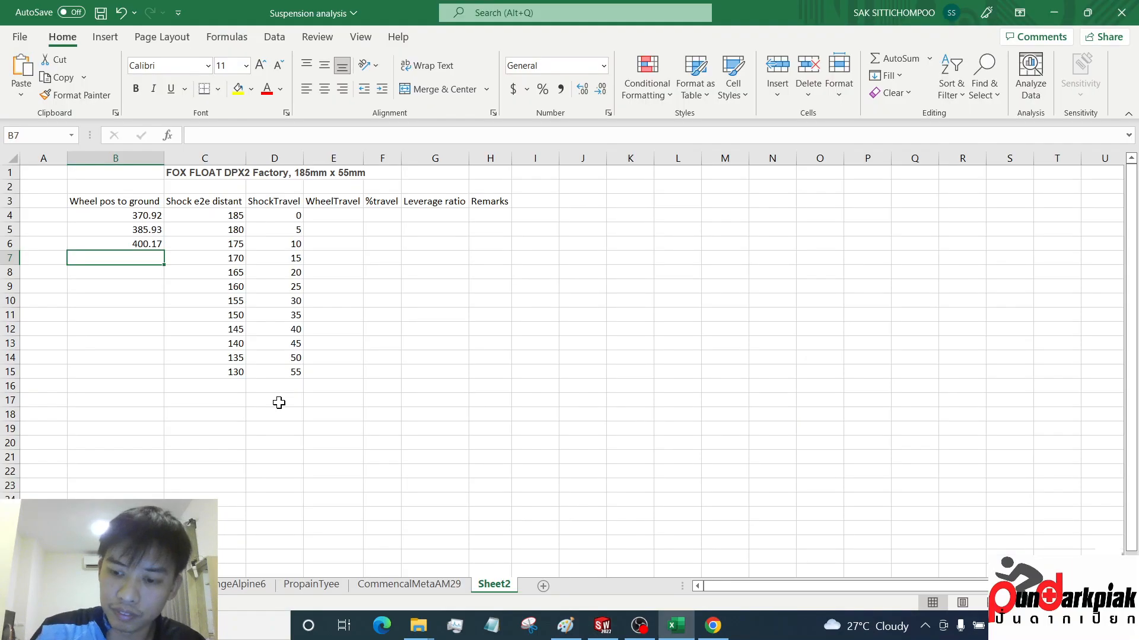
type("413.81")
key("alt+Tab")
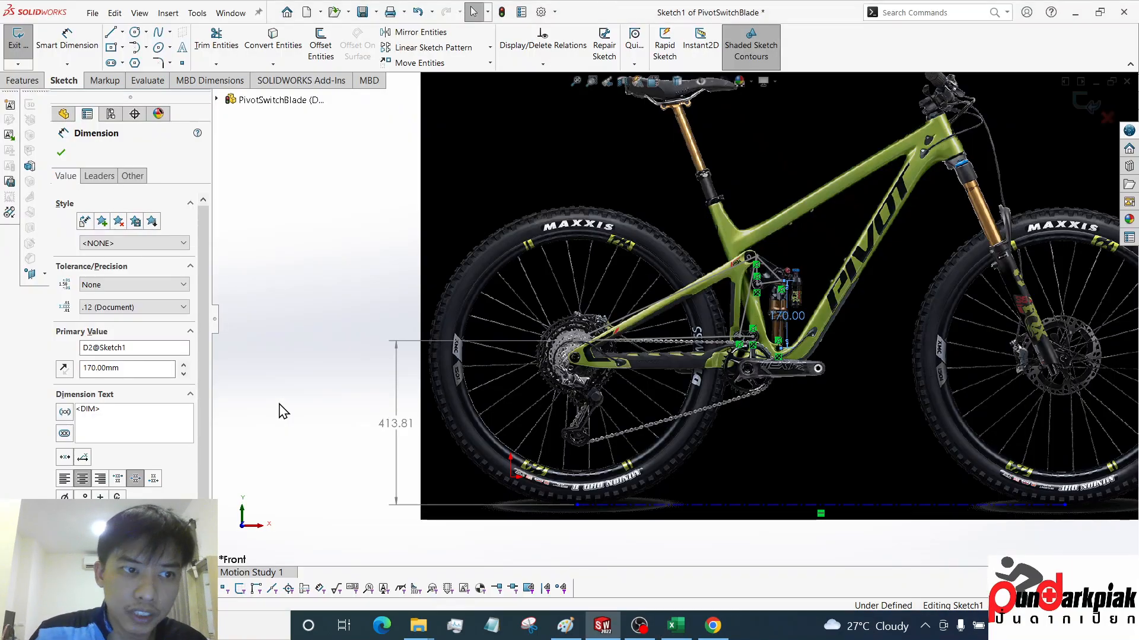
key("alt+Tab")
Switch to SOLIDWORKS and set the shock length dimension to 165 mm
key("alt+Tab")
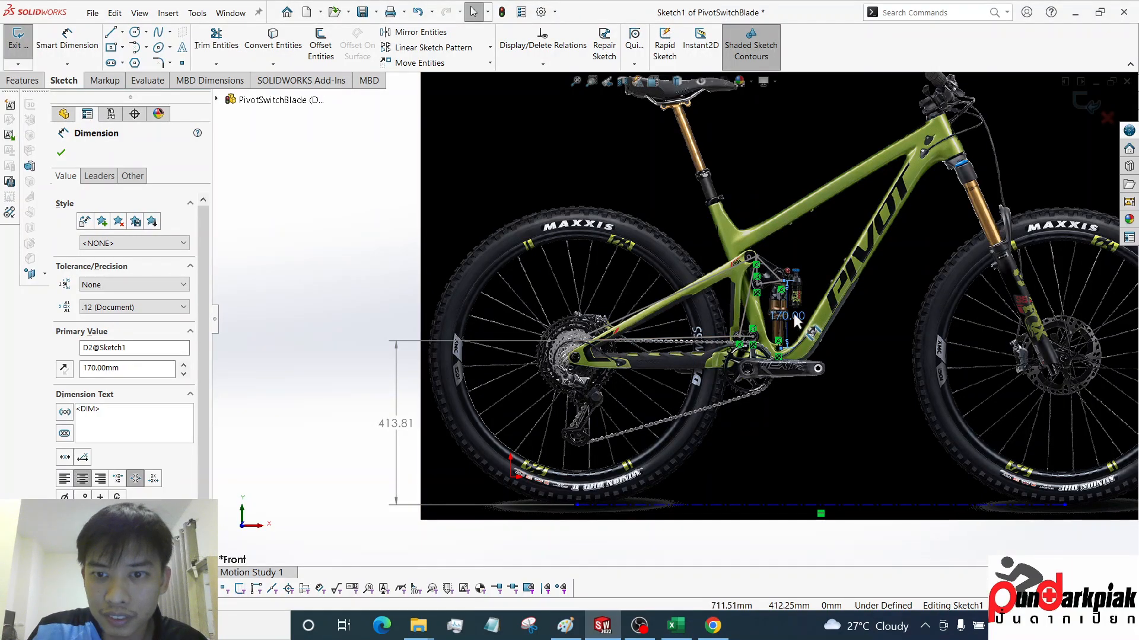
double_click(791, 314)
type("165")
key("Return")
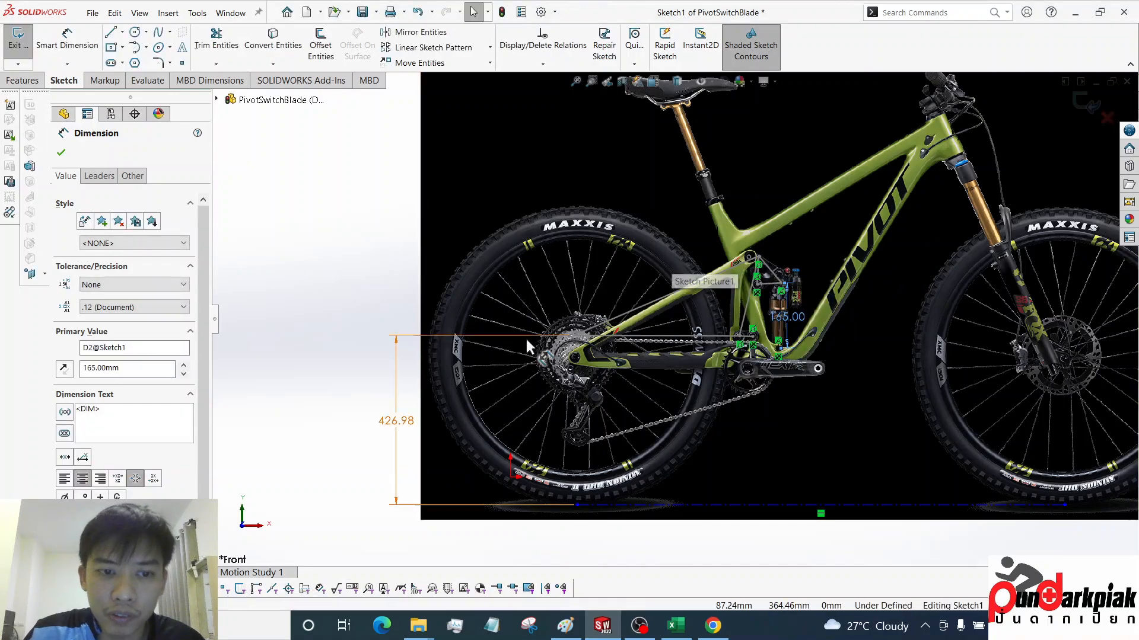
Switch to Excel and record the wheel position 426.98 in B8, moving its digits out of B7 so that B7 holds only 413.81
key("alt+Tab")
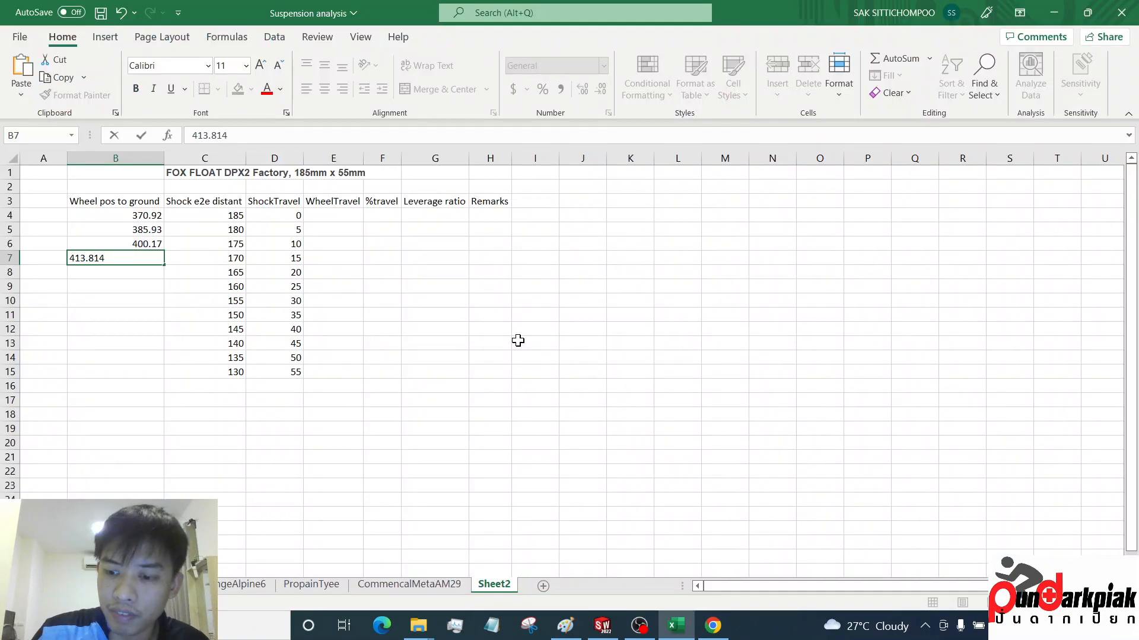
key("alt+Tab")
key("alt+Tab")
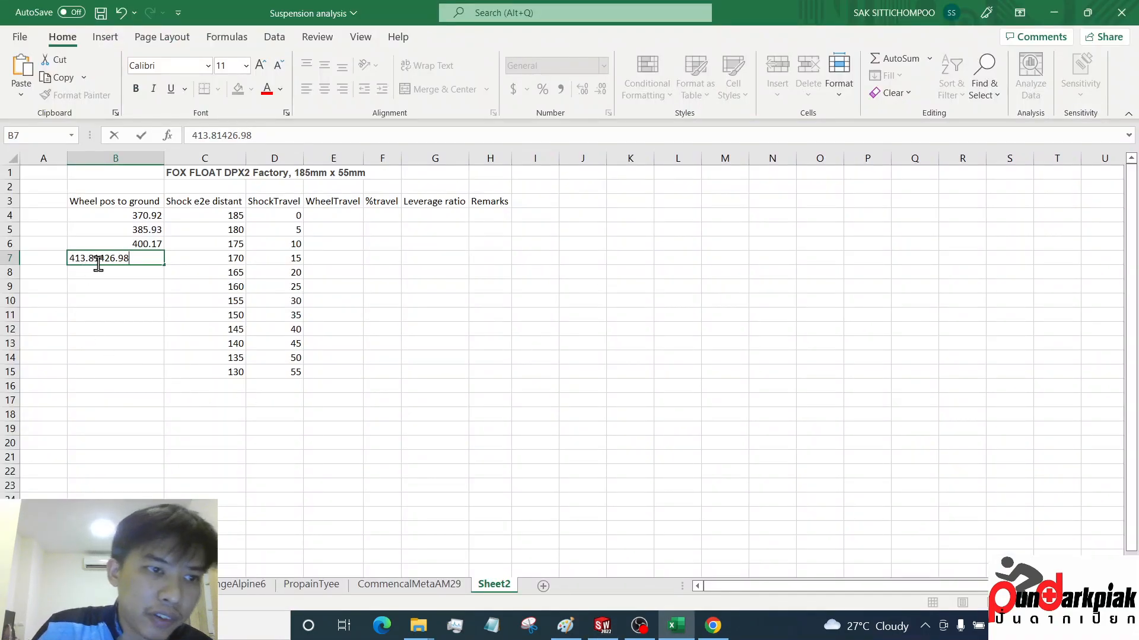
left_click_drag(130, 261, 100, 261)
key("ctrl+x")
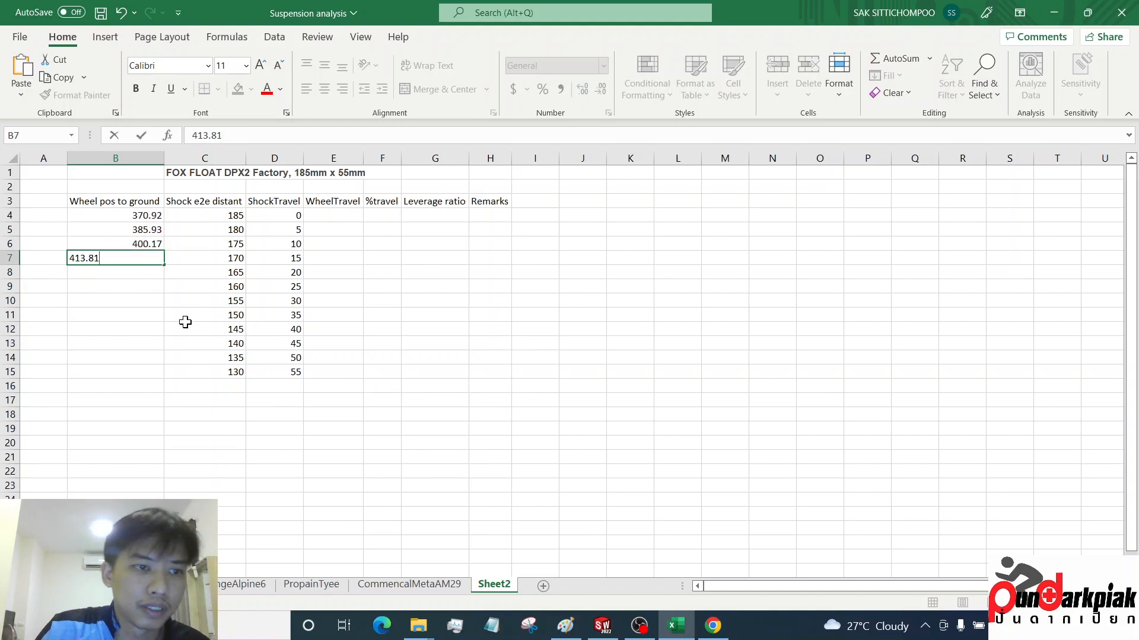
key("Return")
key("ctrl+v")
key("Return")
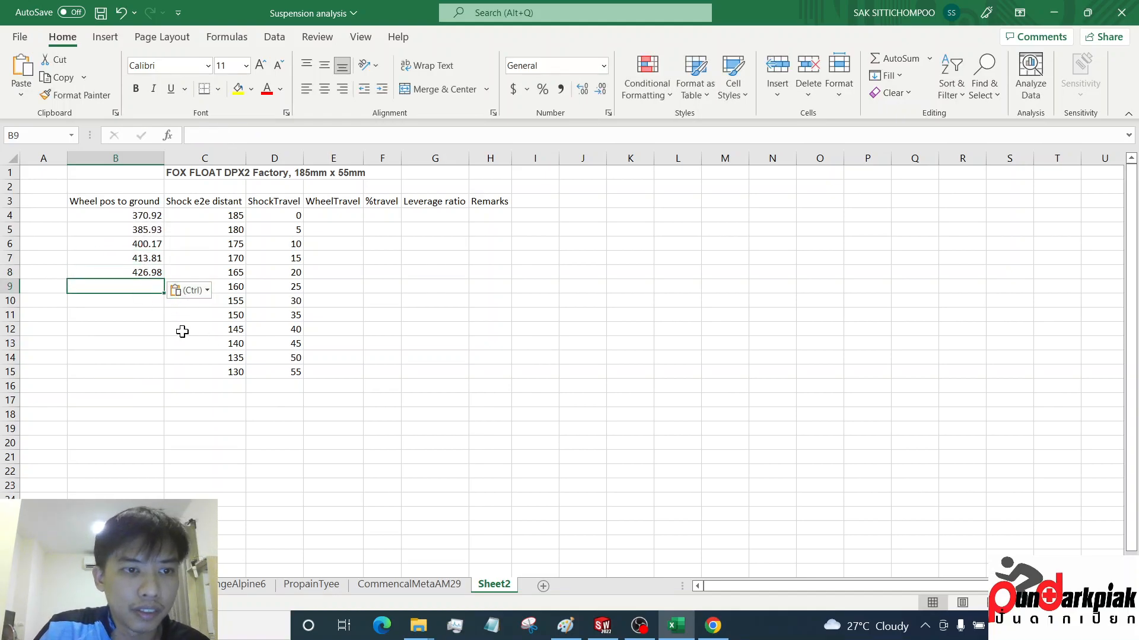
Switch to SOLIDWORKS and set the shock length dimension to 160 mm
key("alt+Tab")
double_click(789, 319)
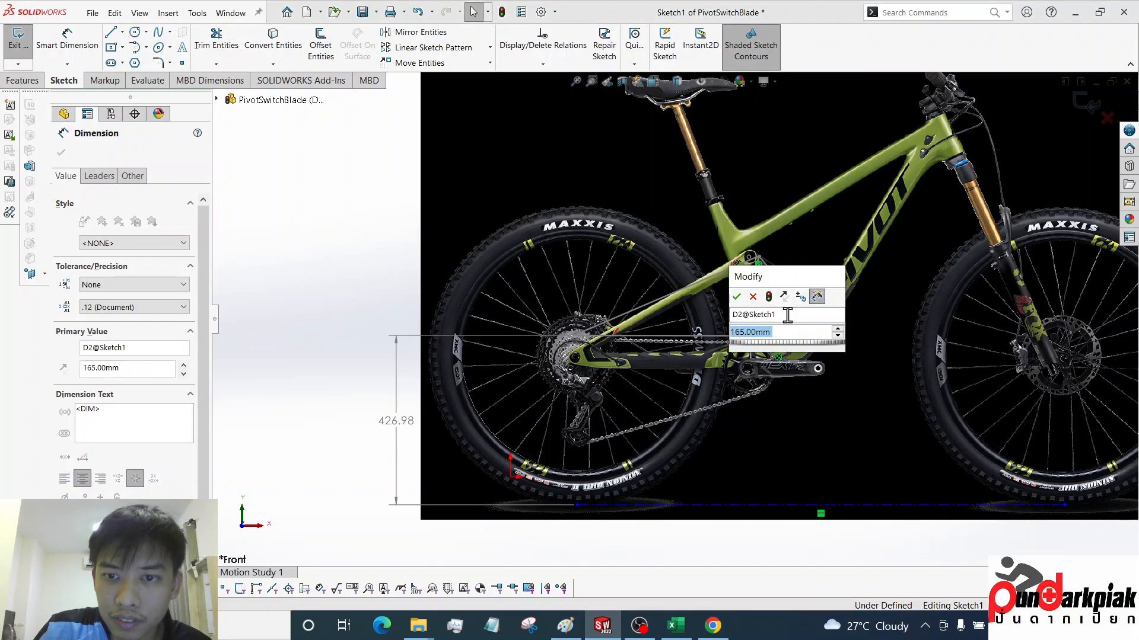
type("160")
key("Return")
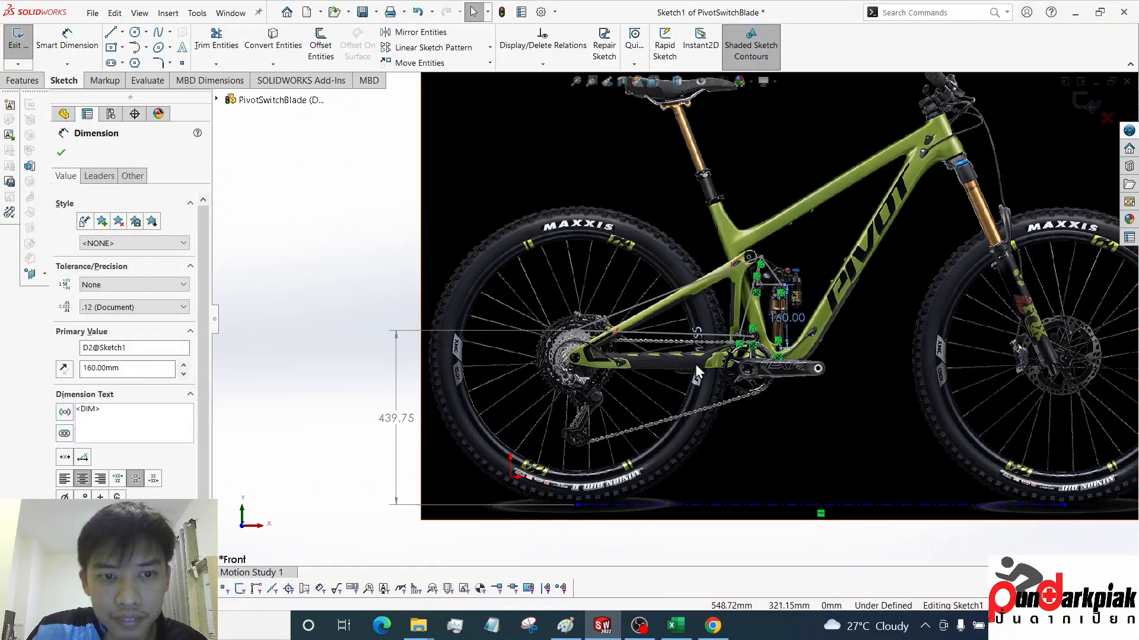
Switch to Excel and enter the wheel position 439.75 in B9, beside the 160 shock distance
key("alt+Tab")
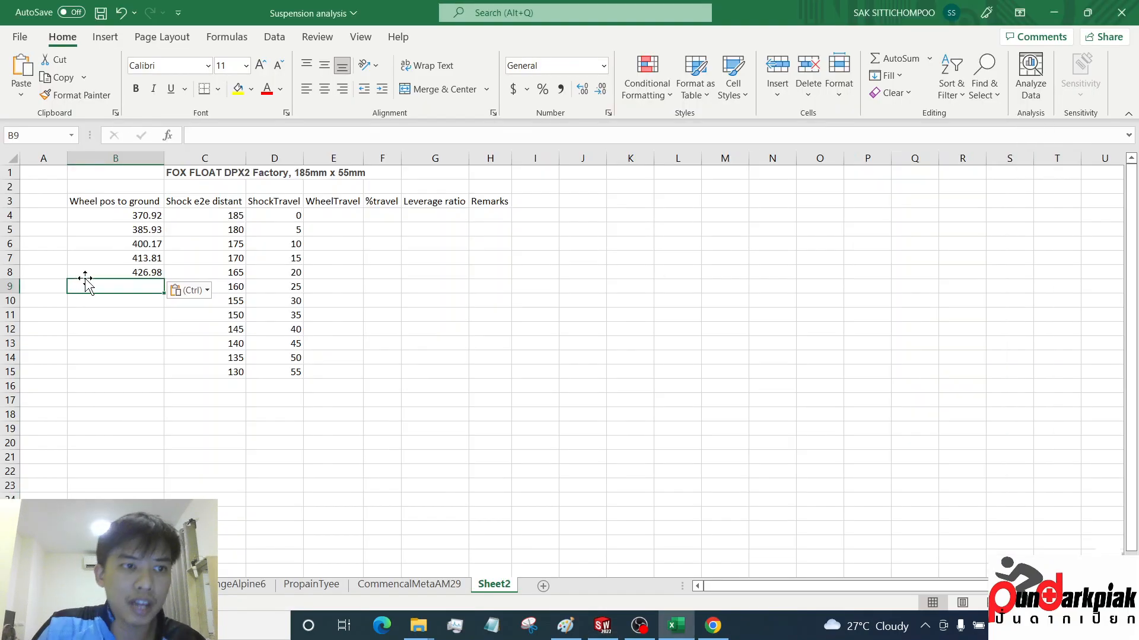
type("439.75")
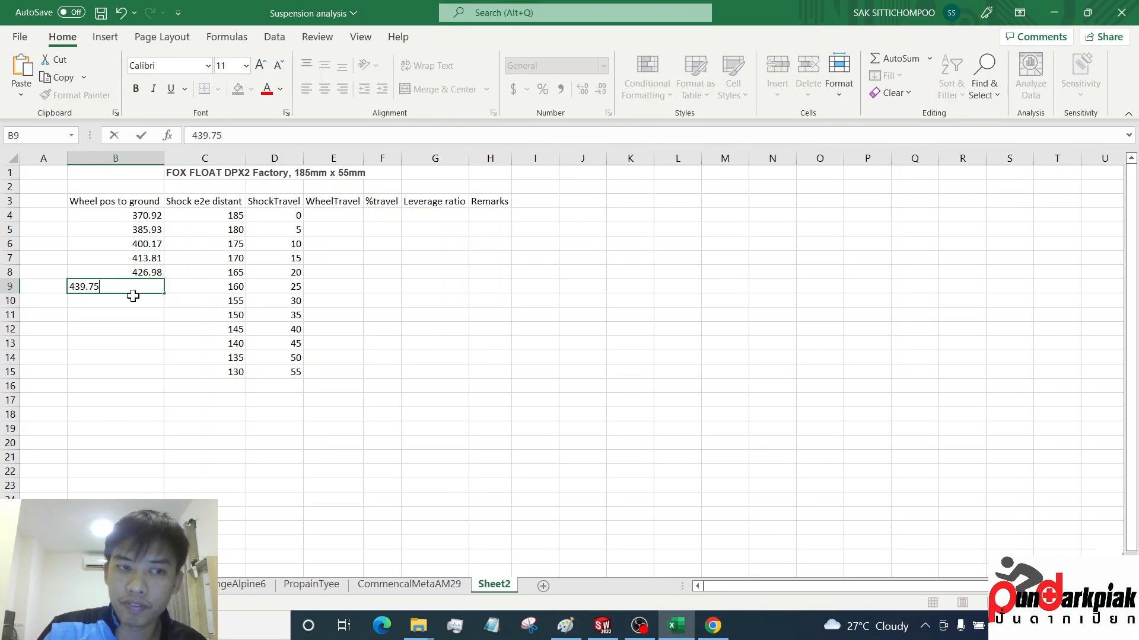
key("Return")
Switch to SOLIDWORKS and set the shock length dimension to 155 mm
key("alt+Tab")
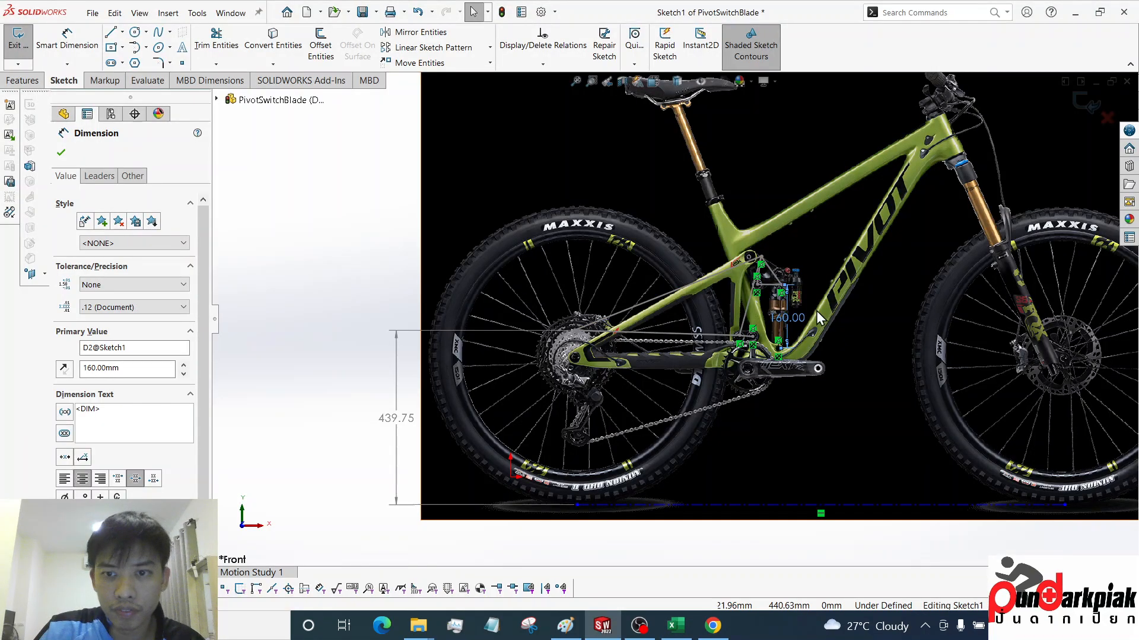
double_click(798, 314)
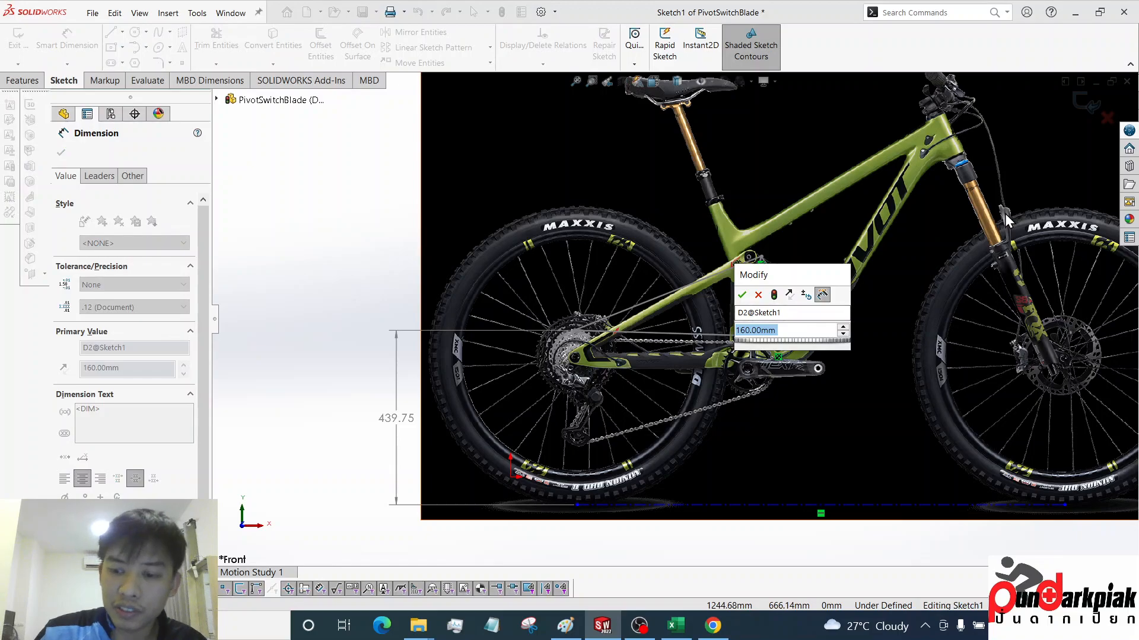
type("155")
key("Return")
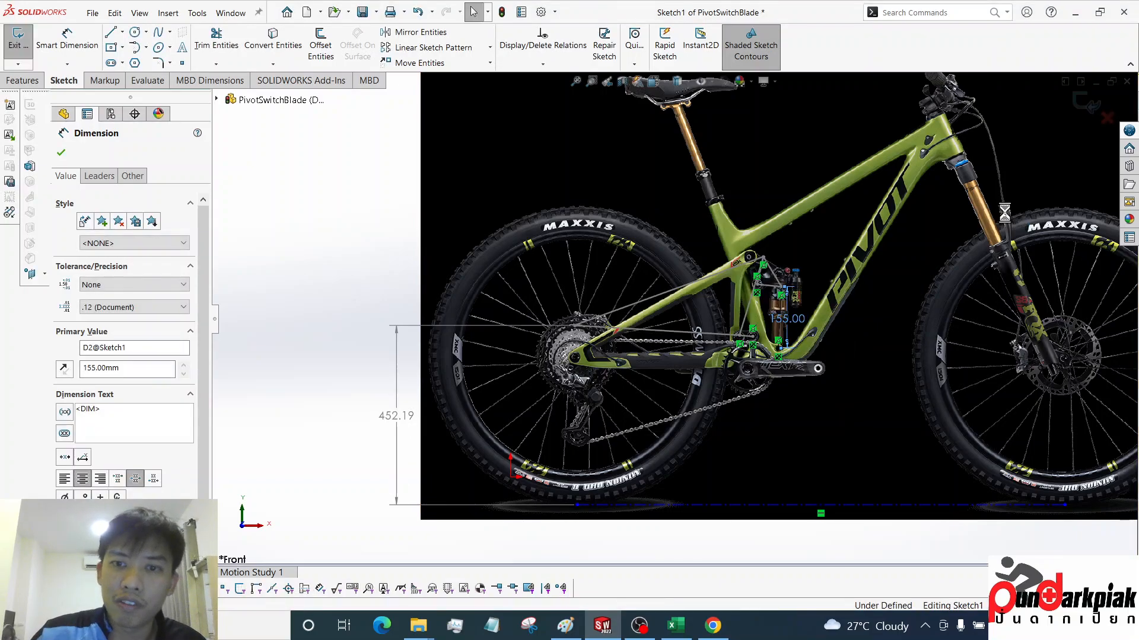
Switch to Excel and enter the wheel position 452.19 in B10, beside the 155 shock distance
key("alt+Tab")
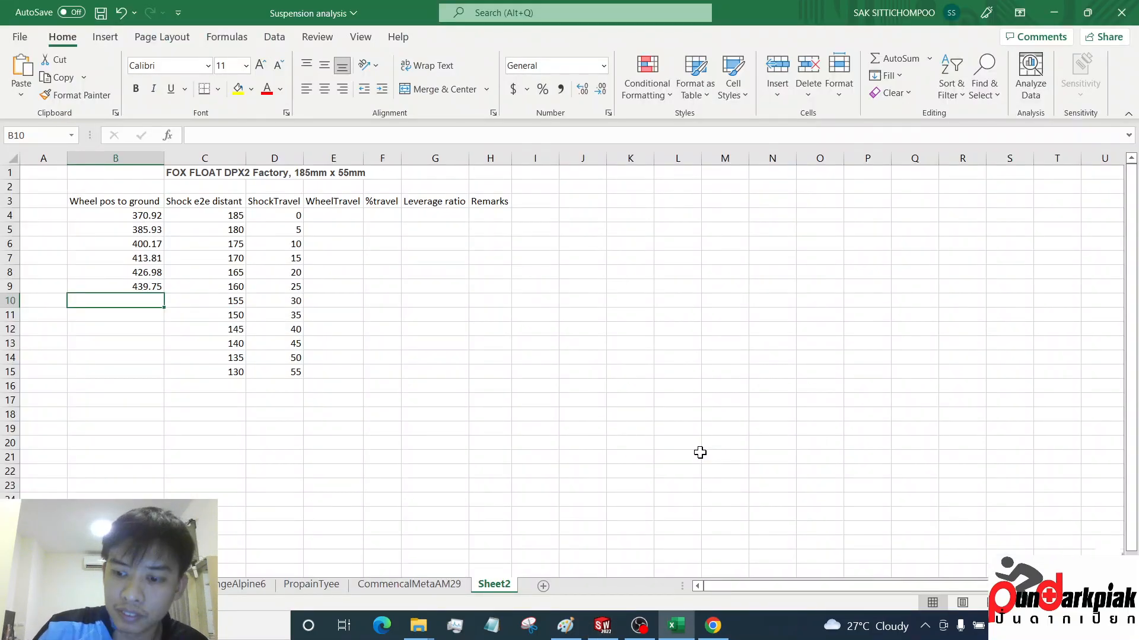
type("452.19")
key("Return")
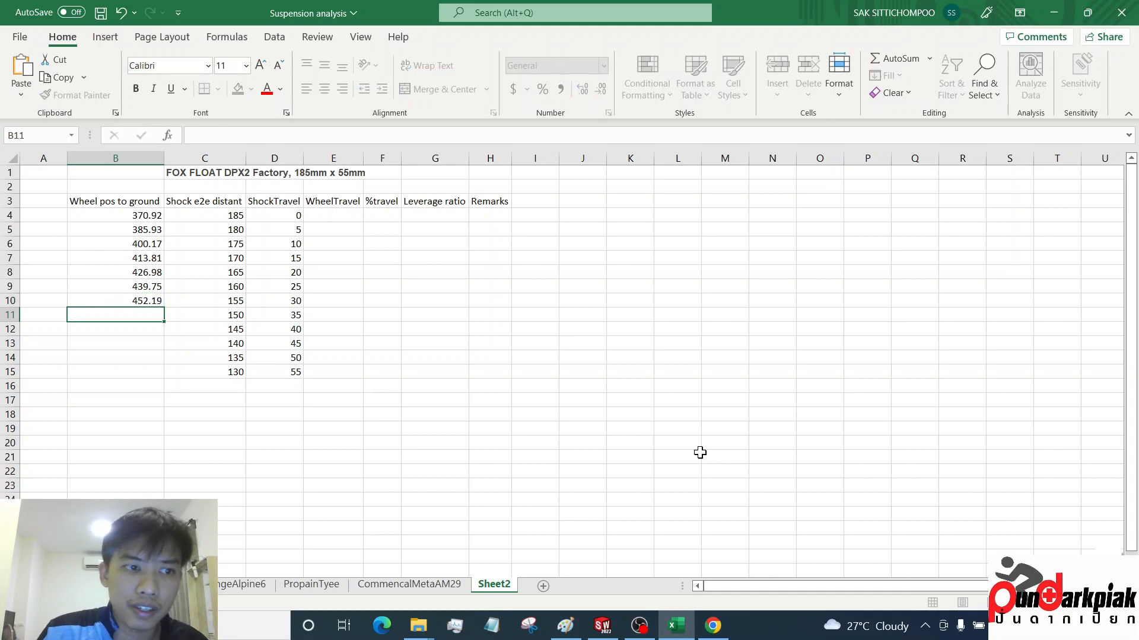
Switch to SOLIDWORKS and set the shock length dimension to 150 mm
key("alt+Tab")
double_click(784, 321)
type("150")
key("Return")
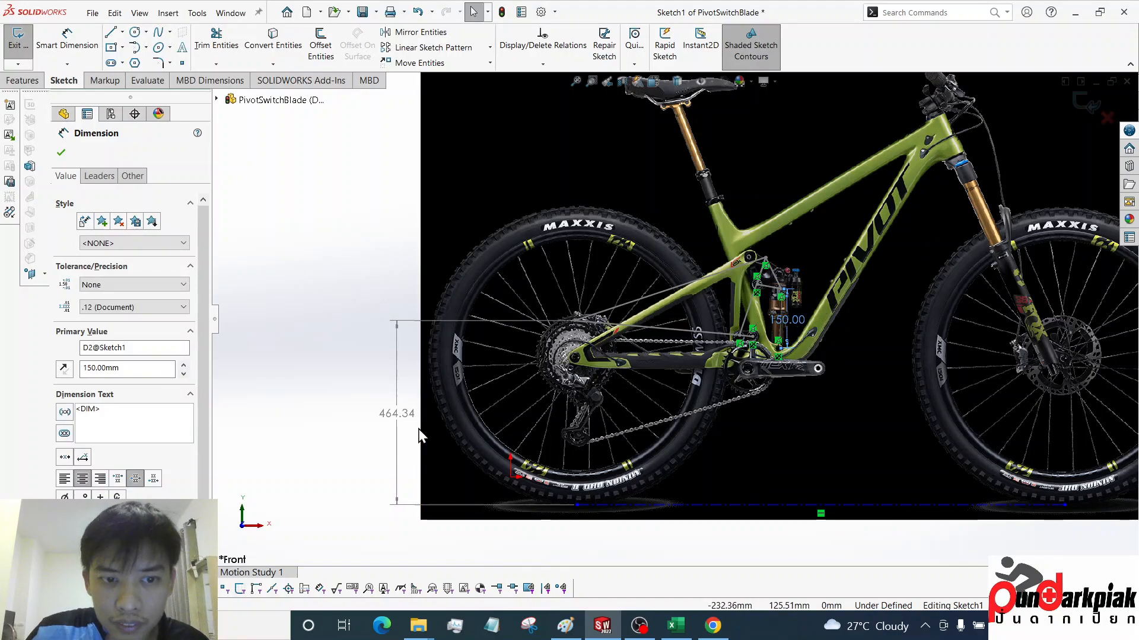
Switch to Excel and enter the wheel position 464.34 in B11, beside the 150 shock distance
key("alt+Tab")
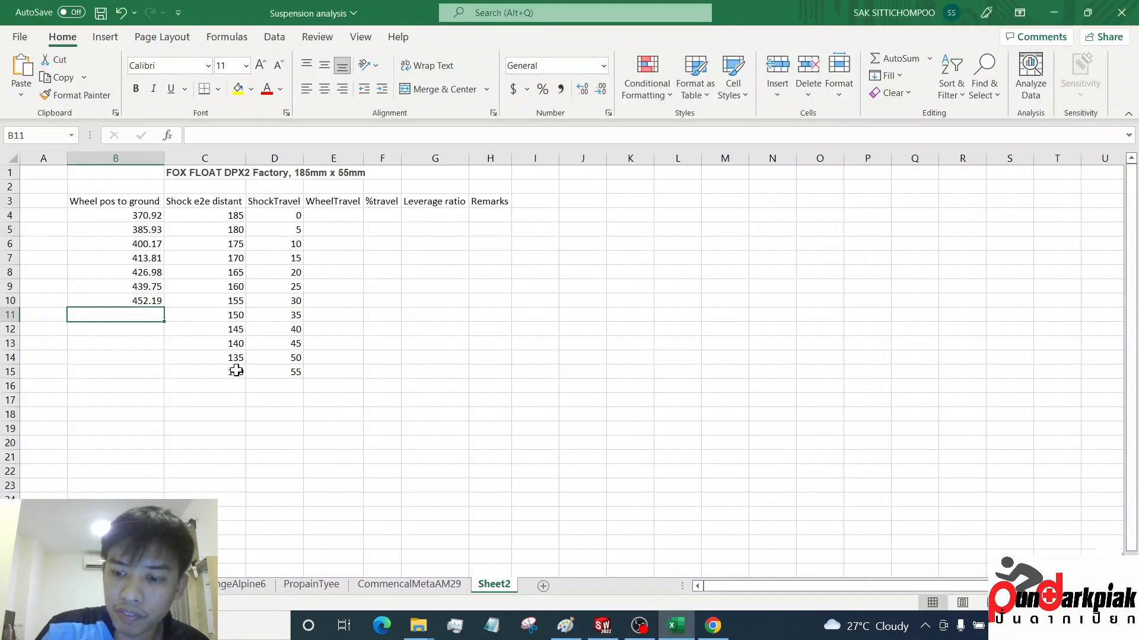
type("464.34")
key("Return")
Switch to SOLIDWORKS and set the shock length dimension to 145 mm
key("alt+Tab")
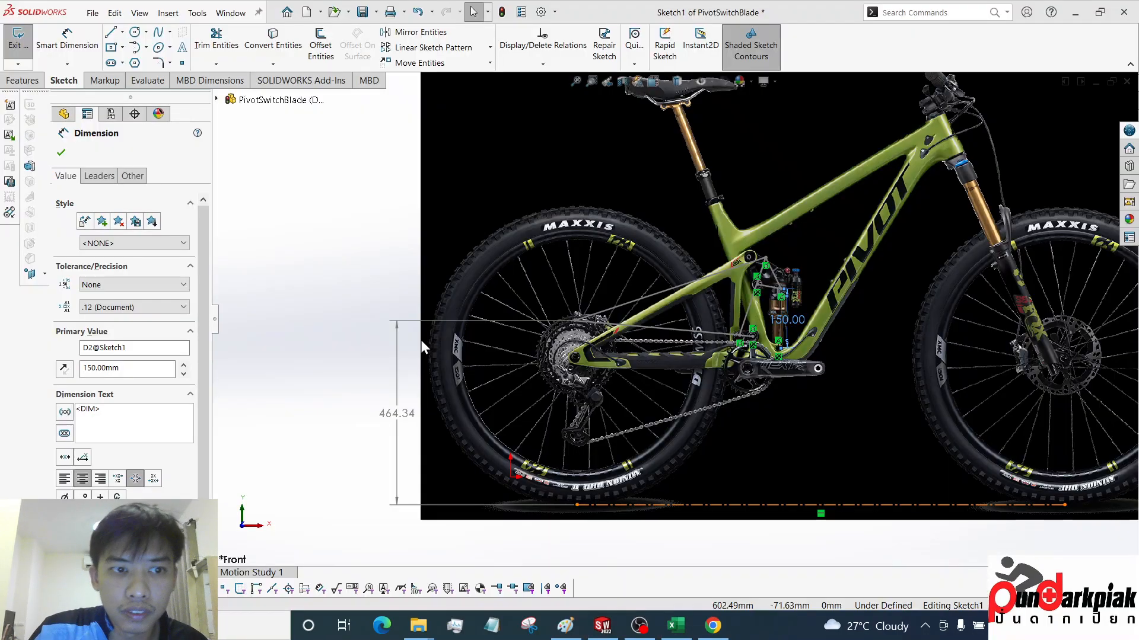
double_click(788, 320)
type("145")
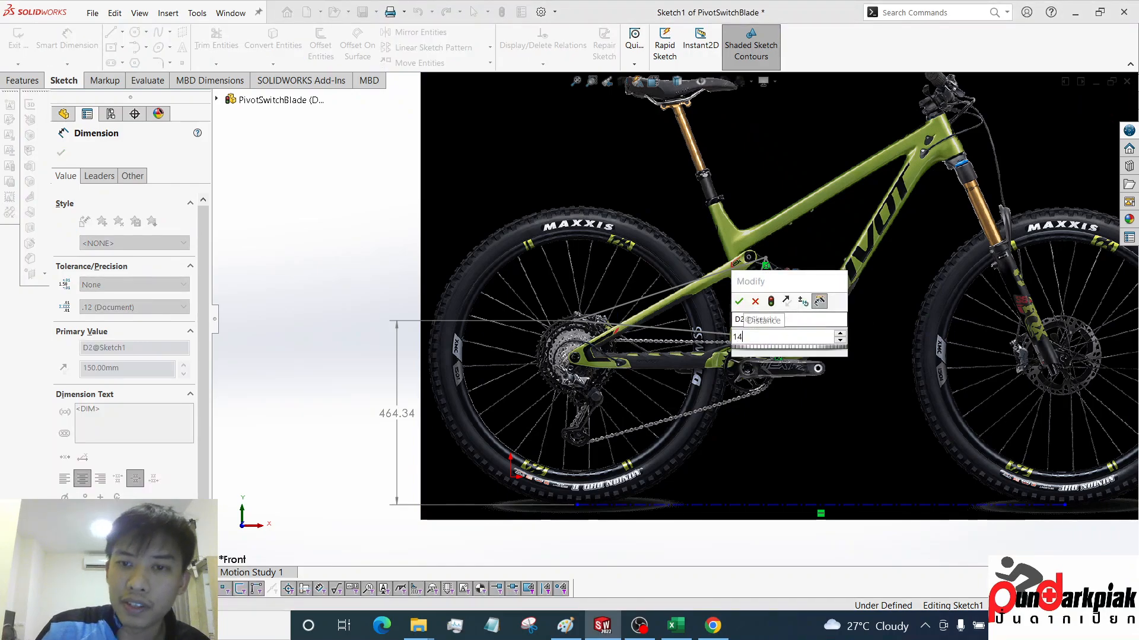
key("Return")
Switch to Excel and enter the wheel position 476.18 in B12, beside the 145 shock distance
key("alt+Tab")
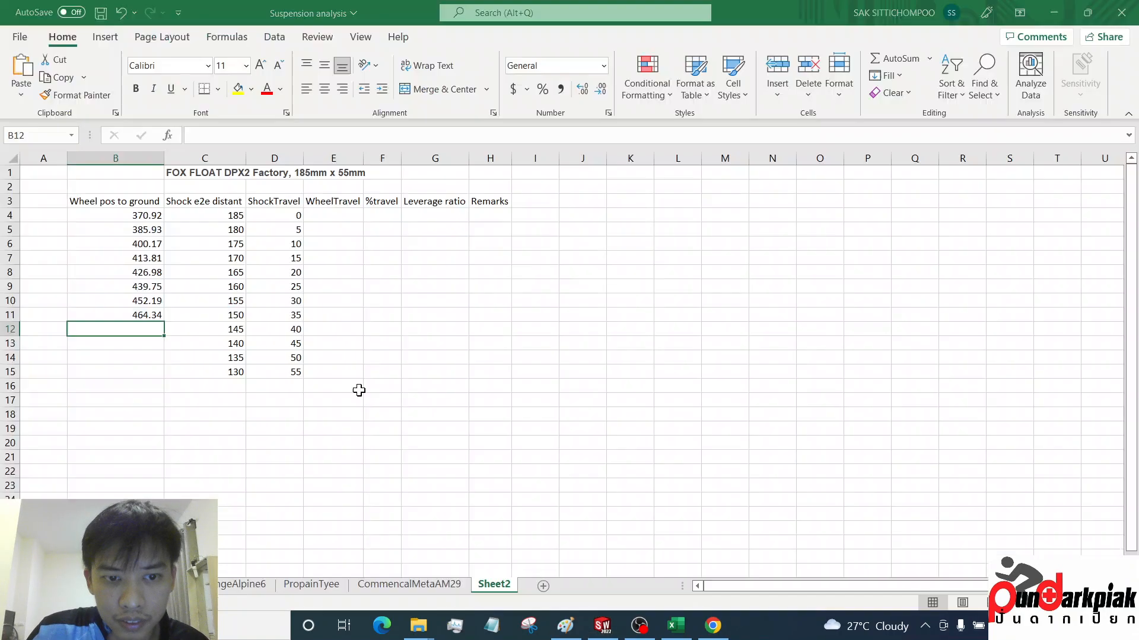
type("476.18")
key("Return")
Switch to SOLIDWORKS and set the shock length dimension to 140 mm
key("alt+Tab")
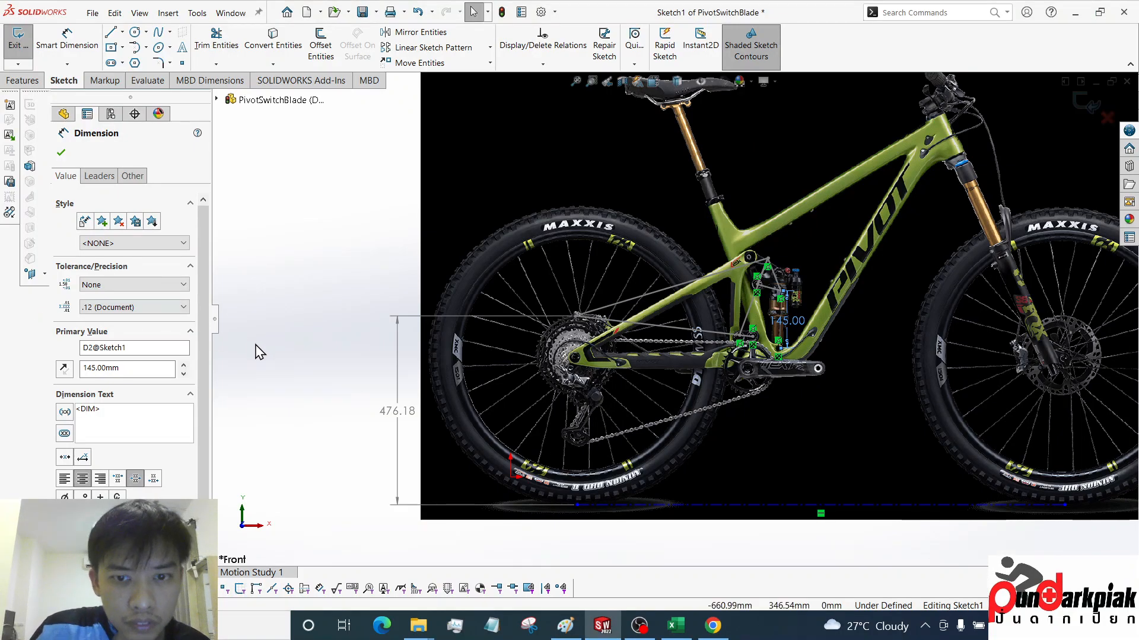
double_click(788, 321)
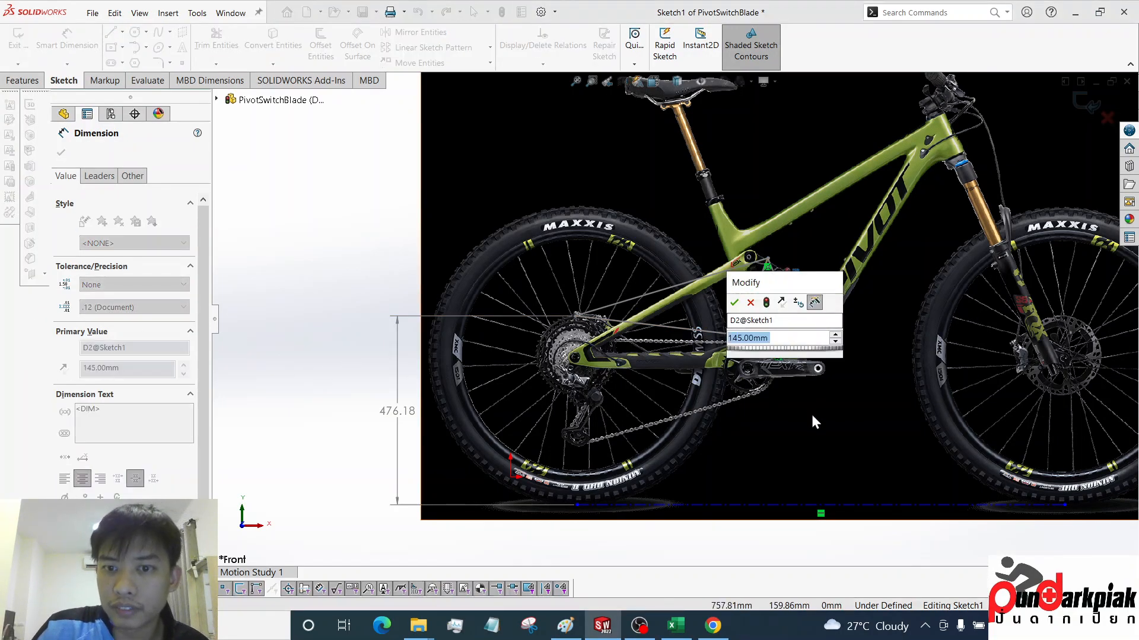
type("140")
key("Return")
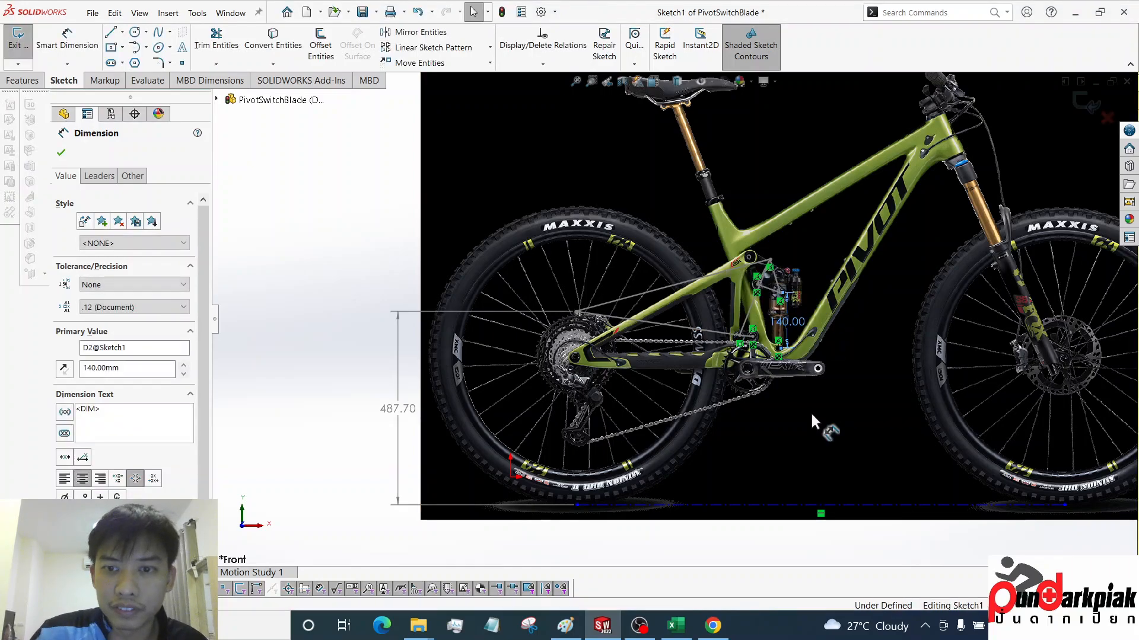
Switch to Excel and enter the wheel position 487.7 in B13, beside the 140 shock distance
key("alt+Tab")
key("alt+Tab")
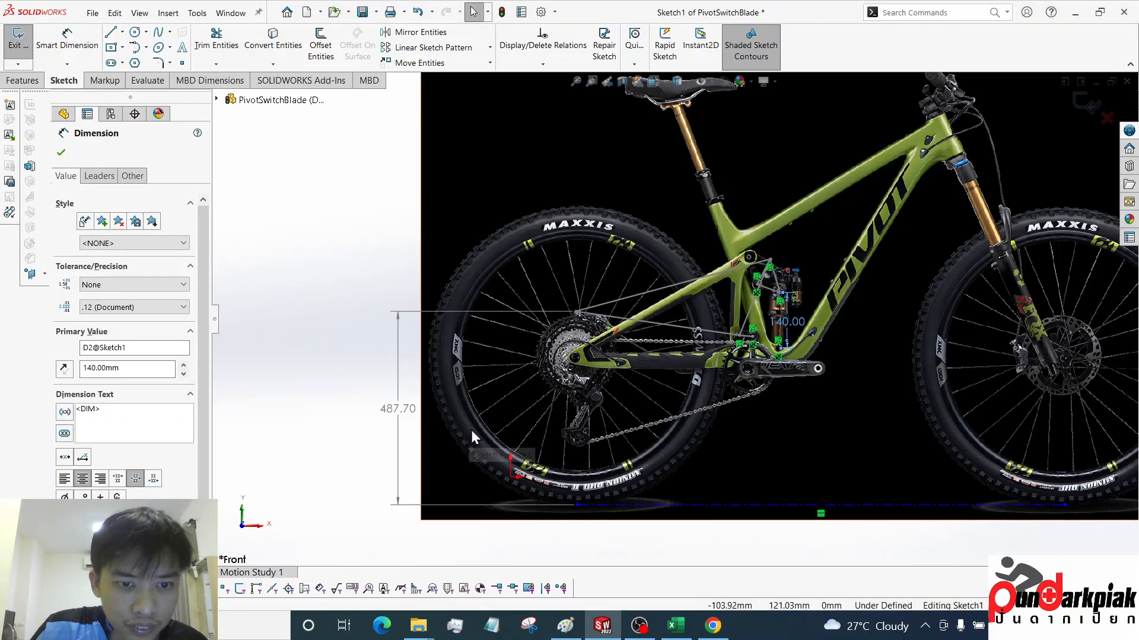
key("alt+Tab")
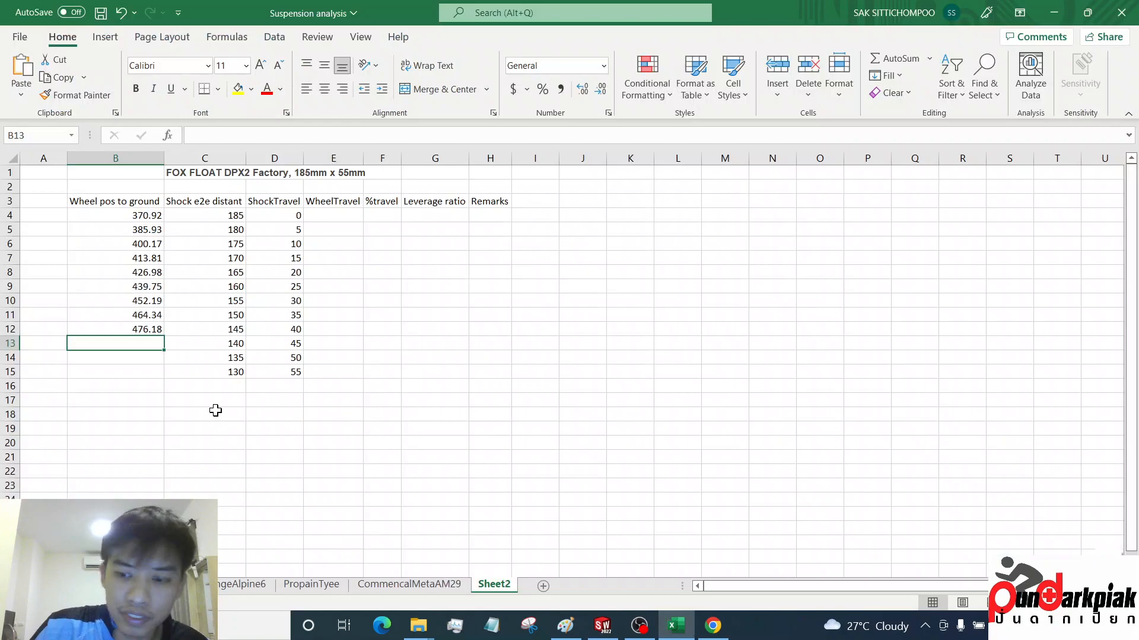
type("487.7")
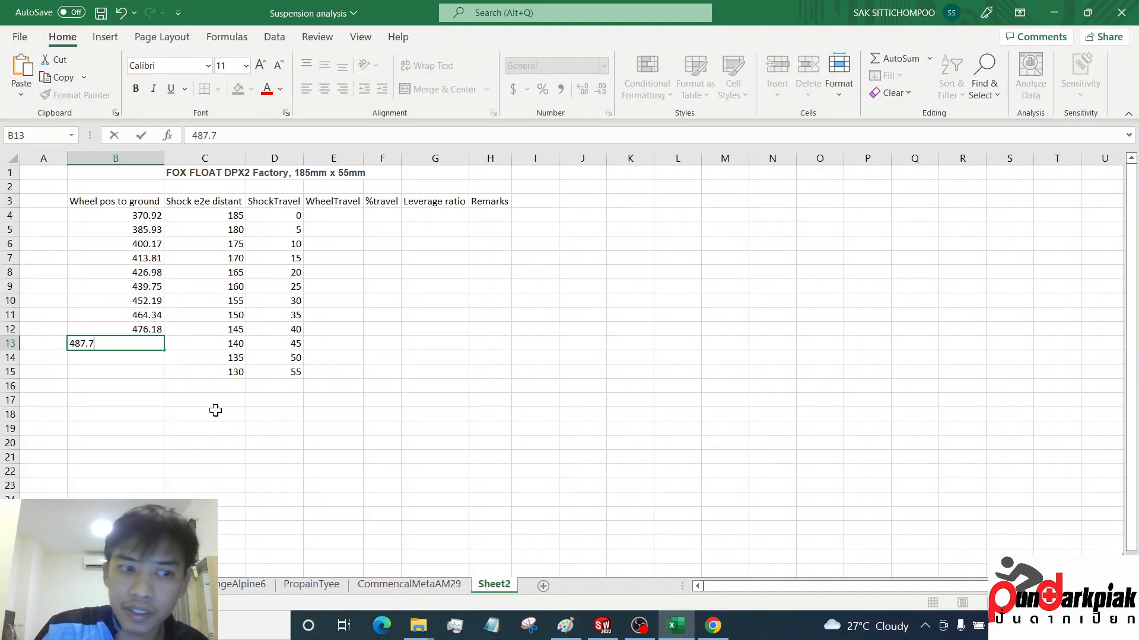
key("Return")
Switch to SOLIDWORKS and set the shock length dimension to 135 mm
key("alt+Tab")
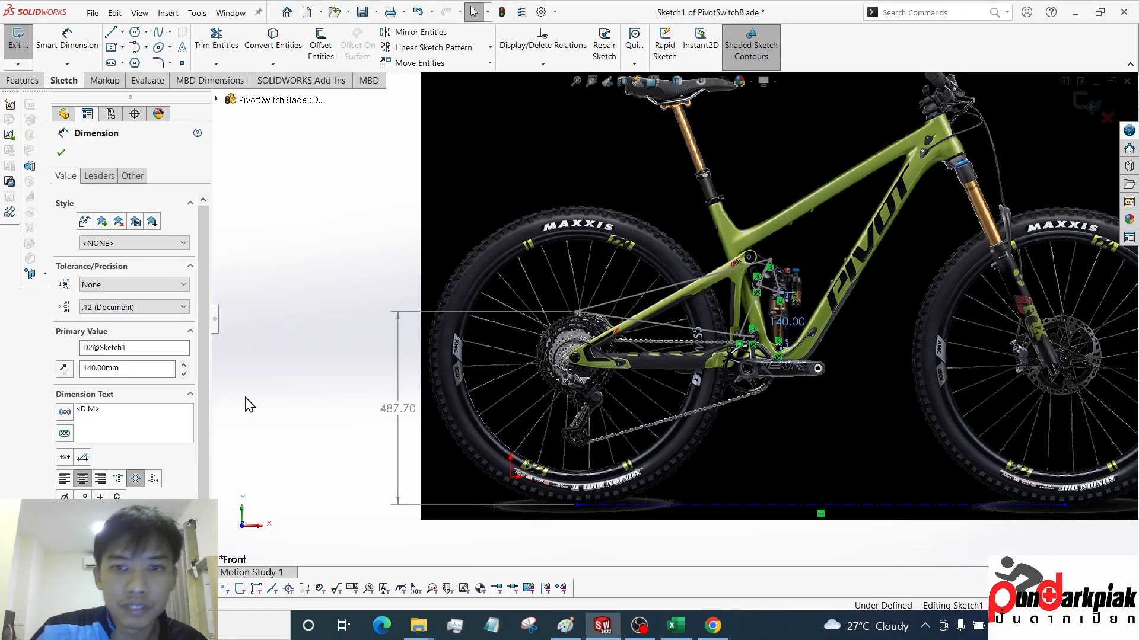
double_click(787, 324)
type("135")
key("Return")
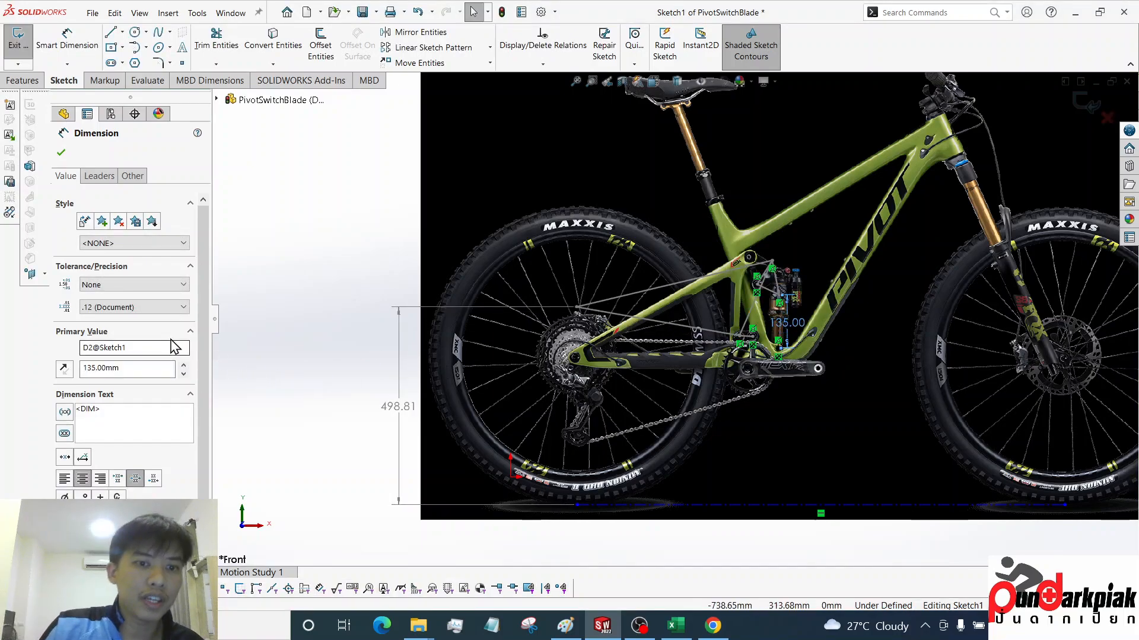
Switch to Excel and enter the wheel position 498.81 in B14, beside the 135 shock distance
key("alt+Tab")
type("4")
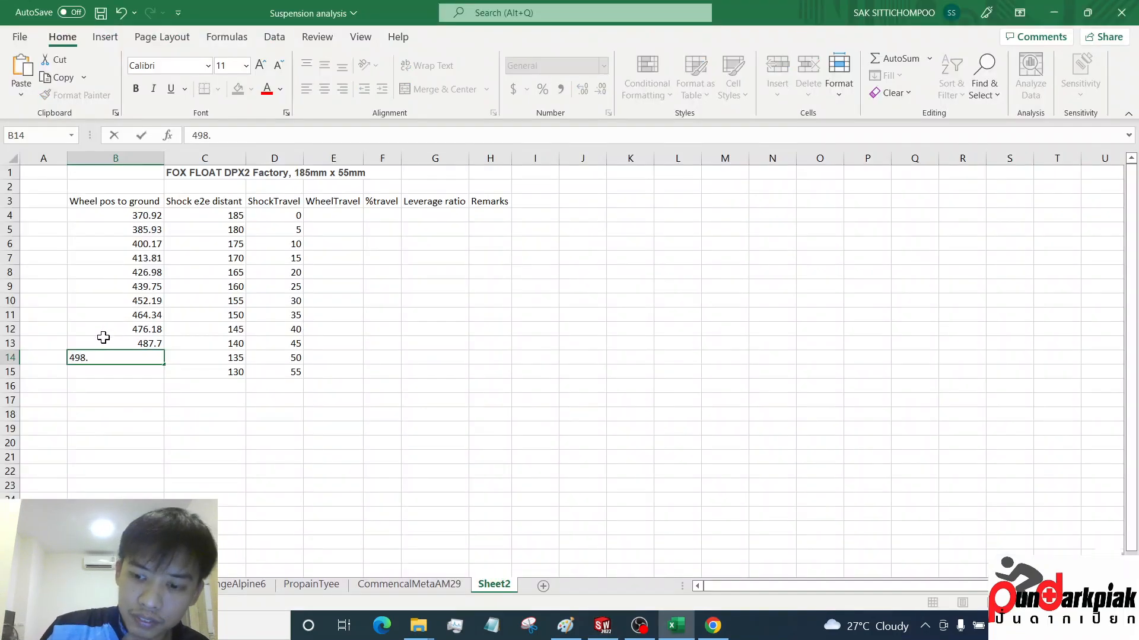
key("Return")
Switch to SOLIDWORKS and set the shock length dimension to 130 mm
key("alt+Tab")
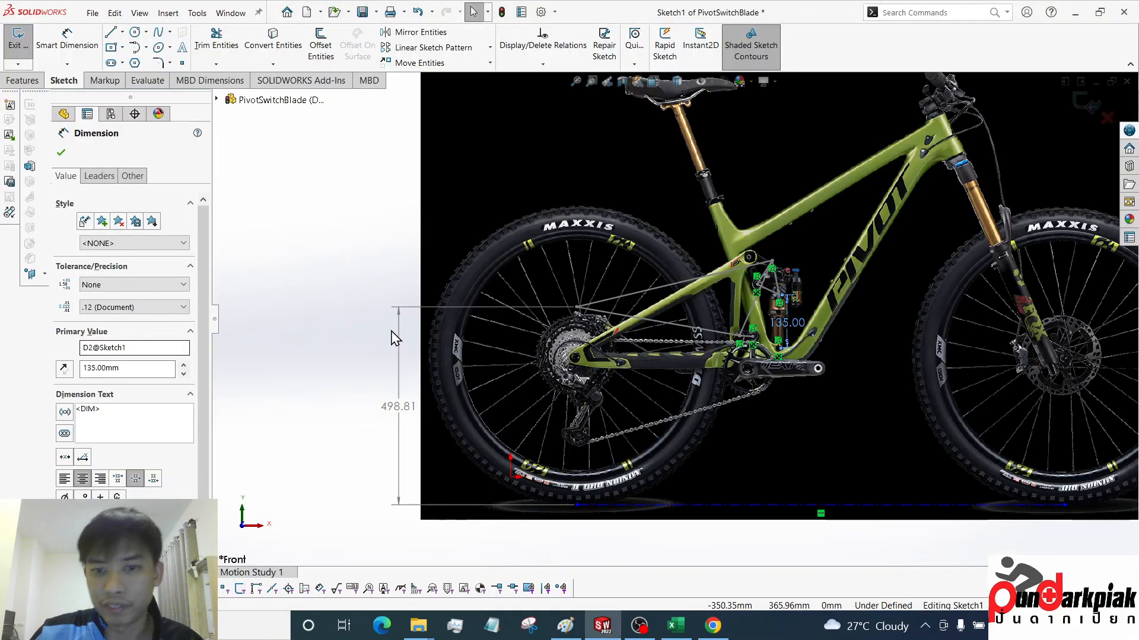
type("130")
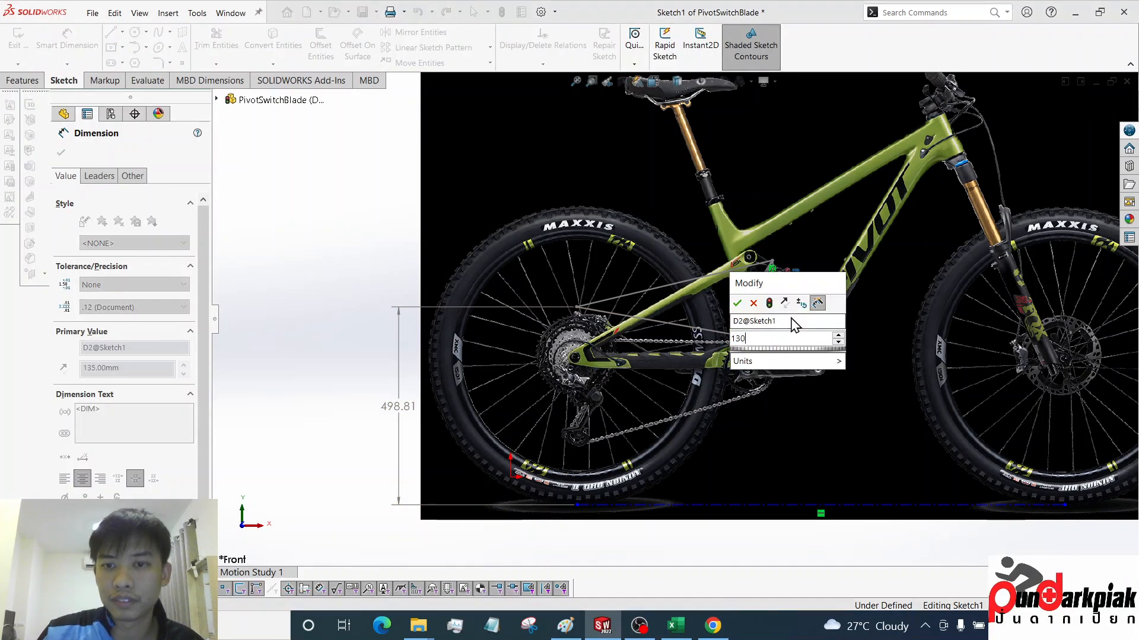
key("Return")
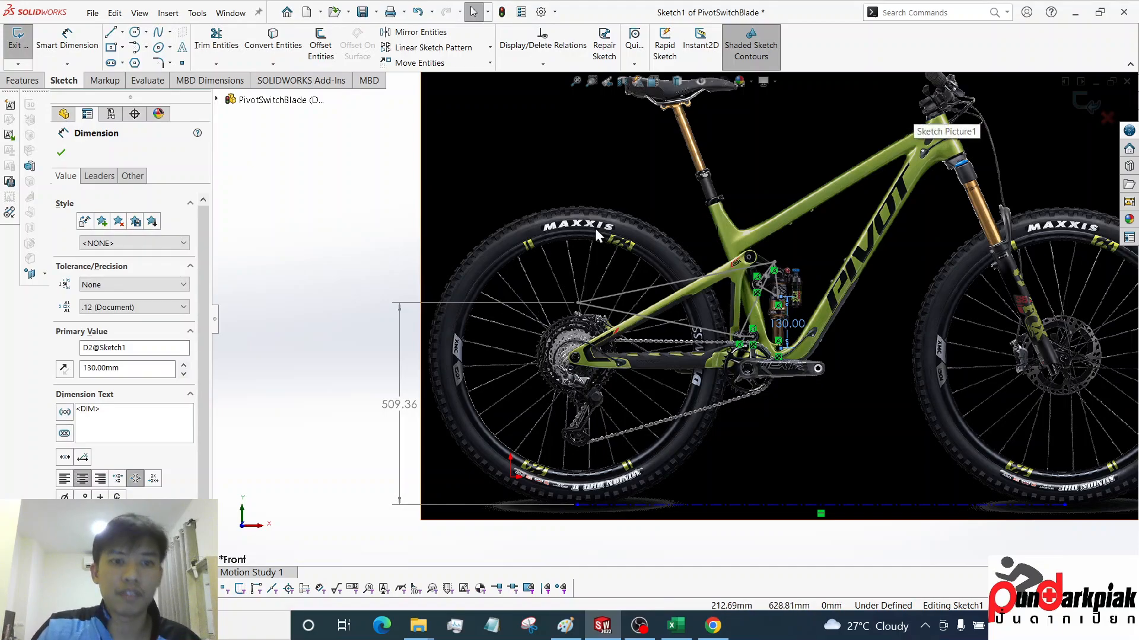
Switch to Excel, enter the wheel position 509.36 in B15 beside the 130 shock distance, and save the workbook
key("alt+Tab")
type("5")
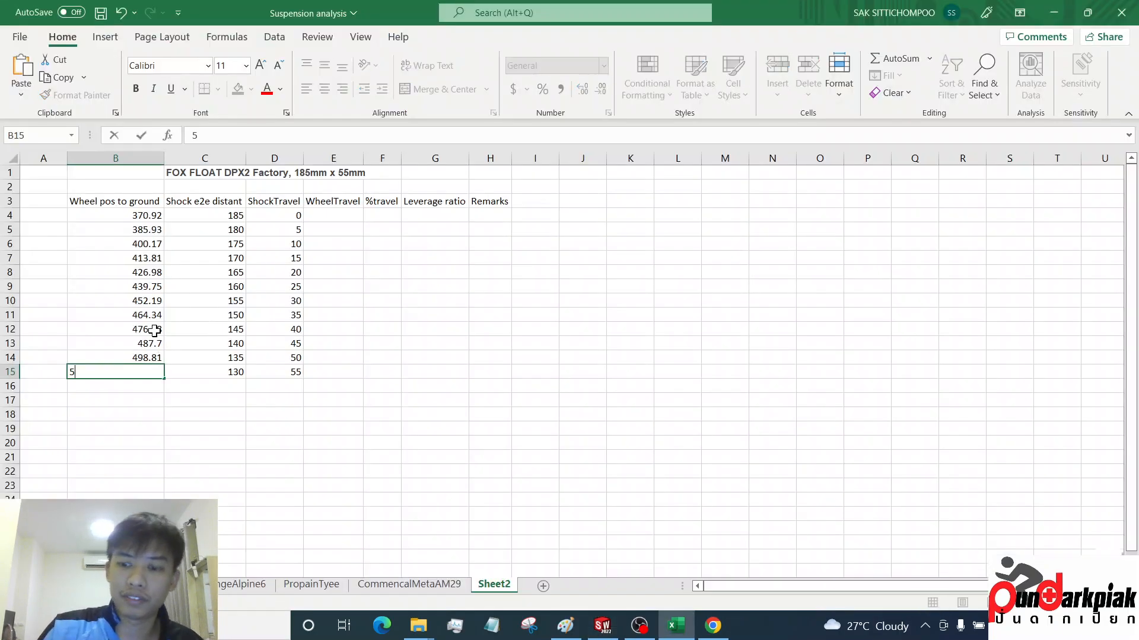
key("Return")
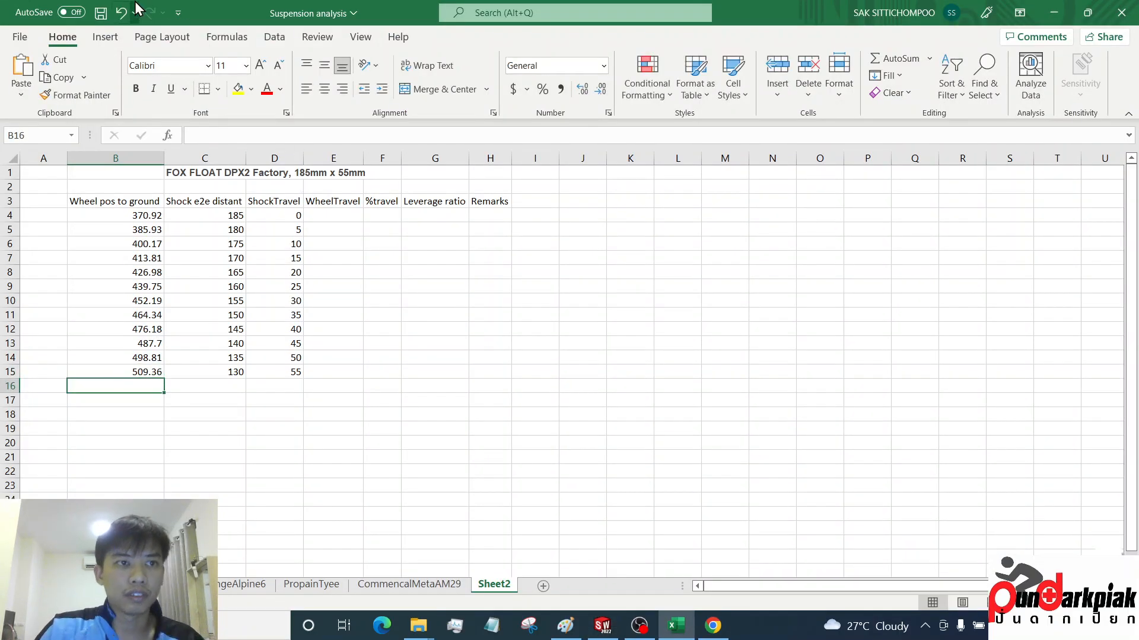
left_click(102, 12)
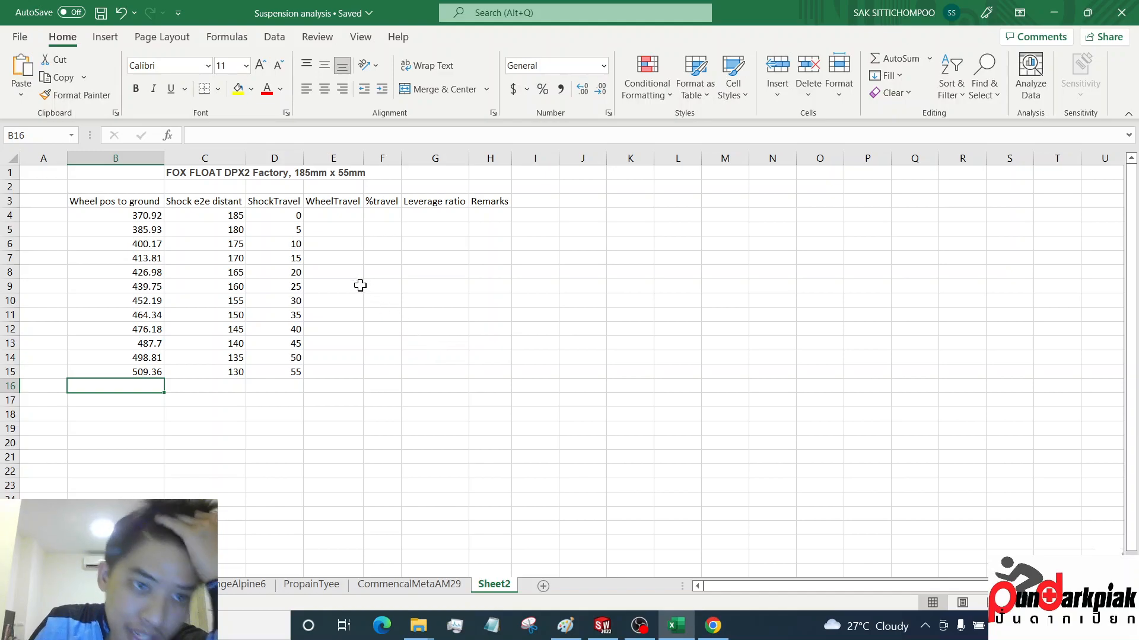
Calculate WheelTravel in E4 with the formula =B4-$B$4 and fill it down to E15
left_click(326, 215)
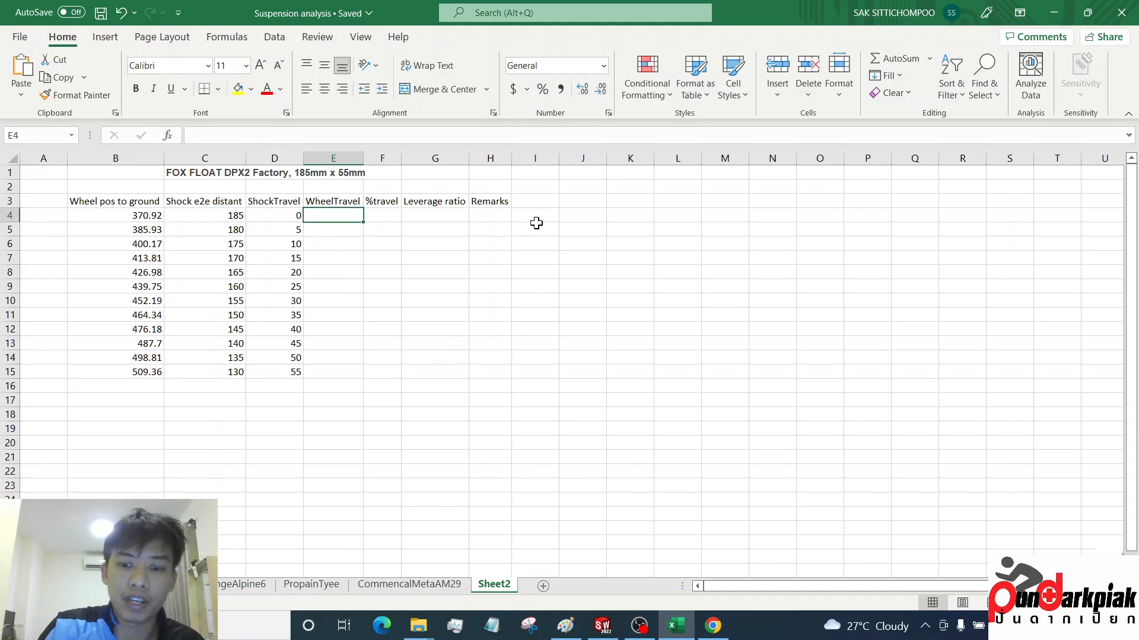
type("=")
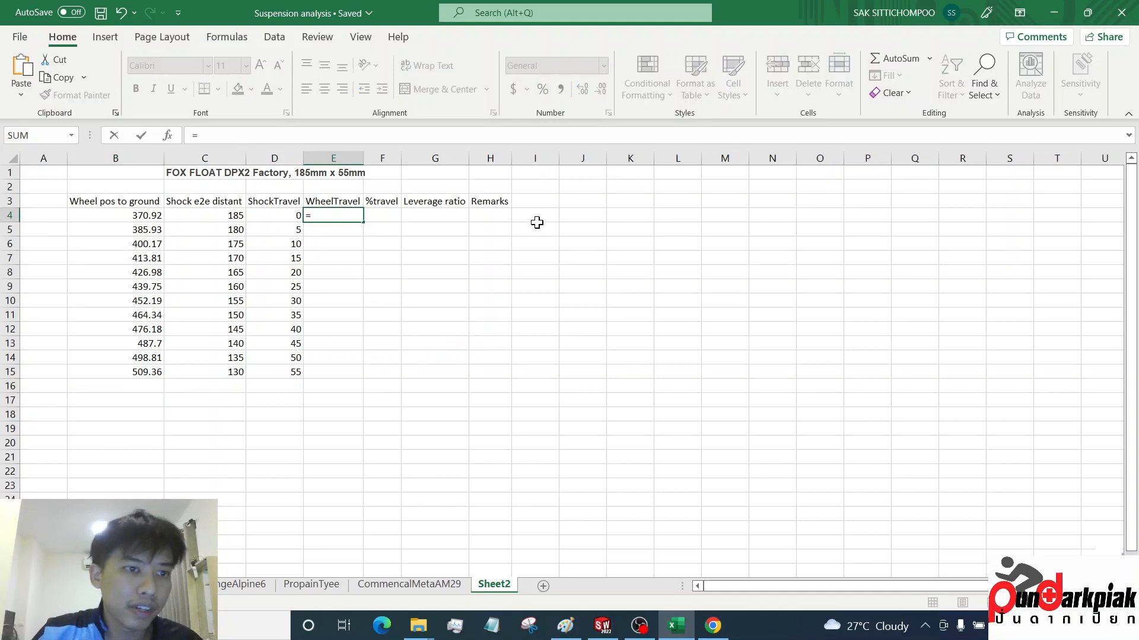
left_click(145, 215)
type("-")
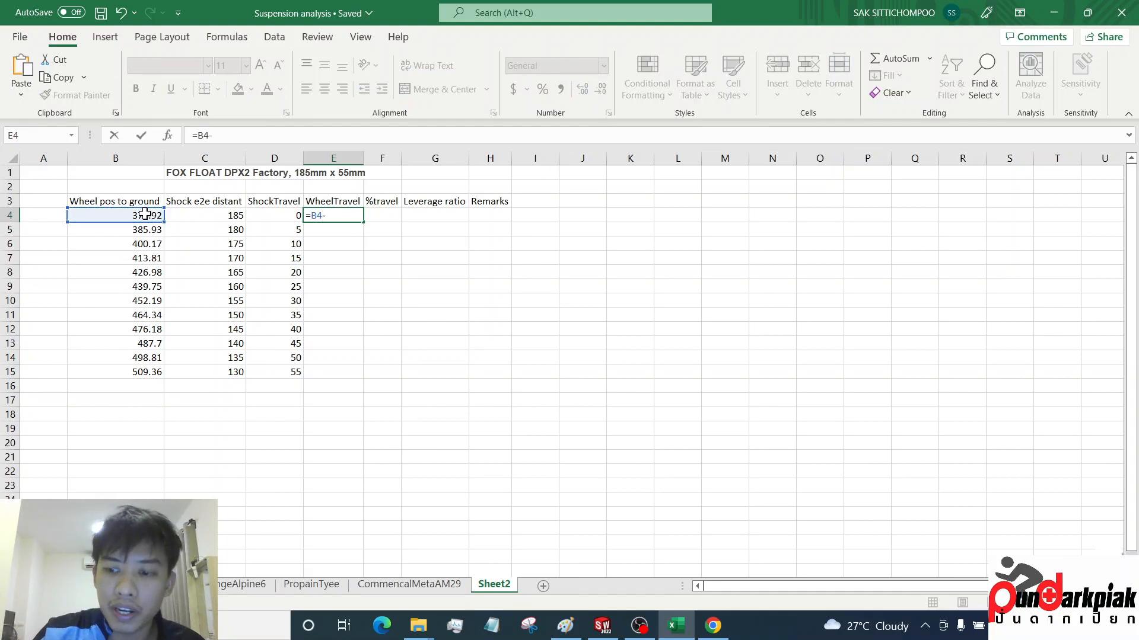
left_click(145, 214)
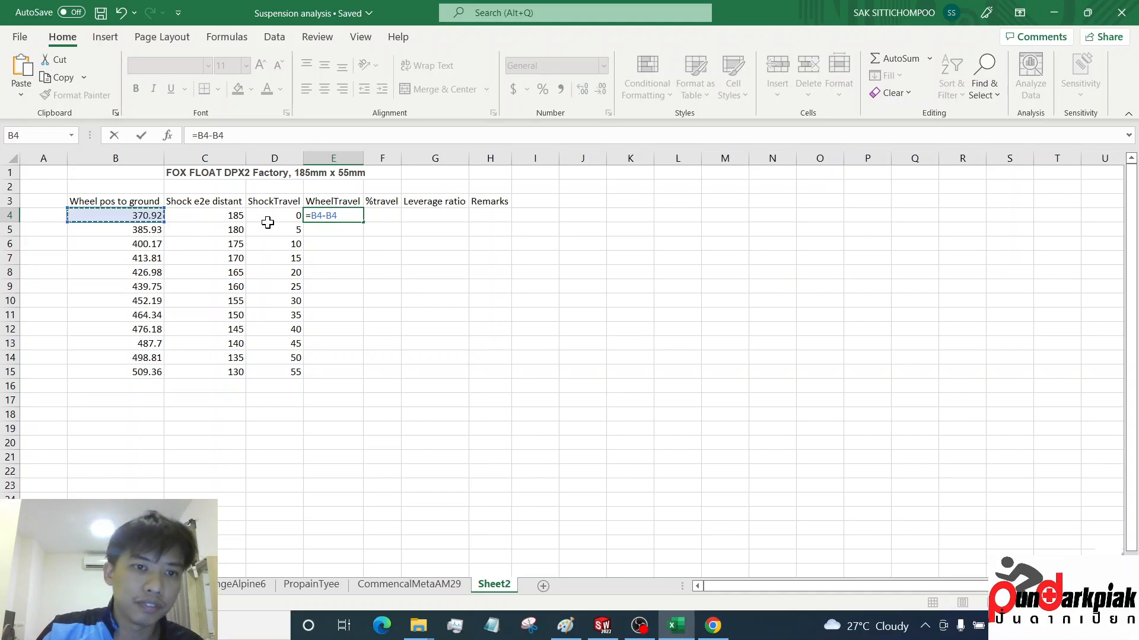
left_click(360, 218)
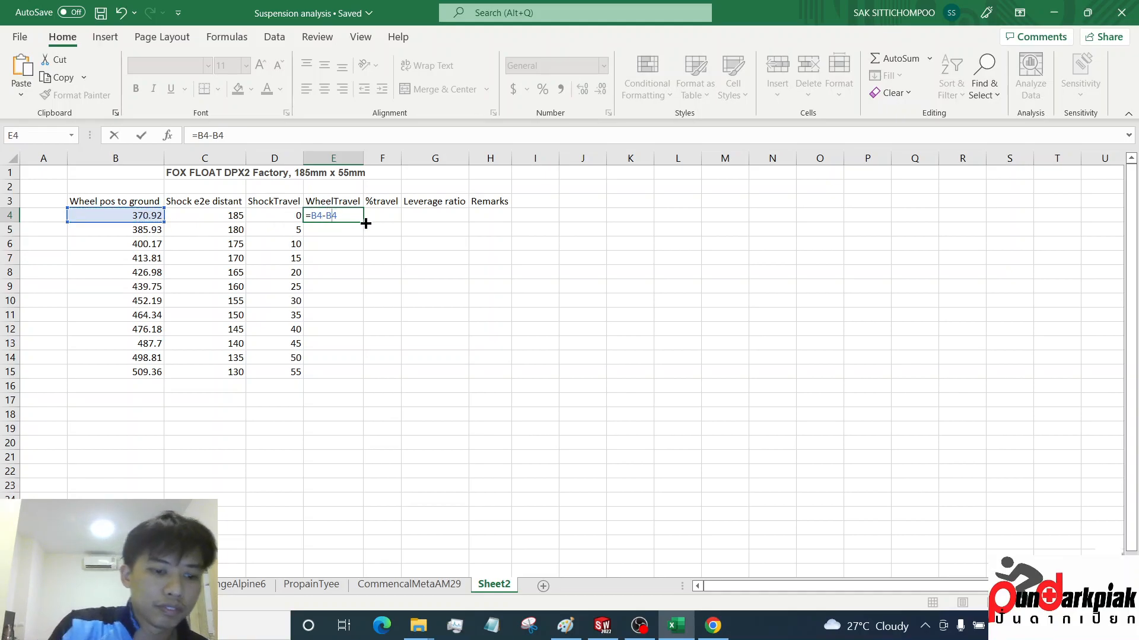
key("Return")
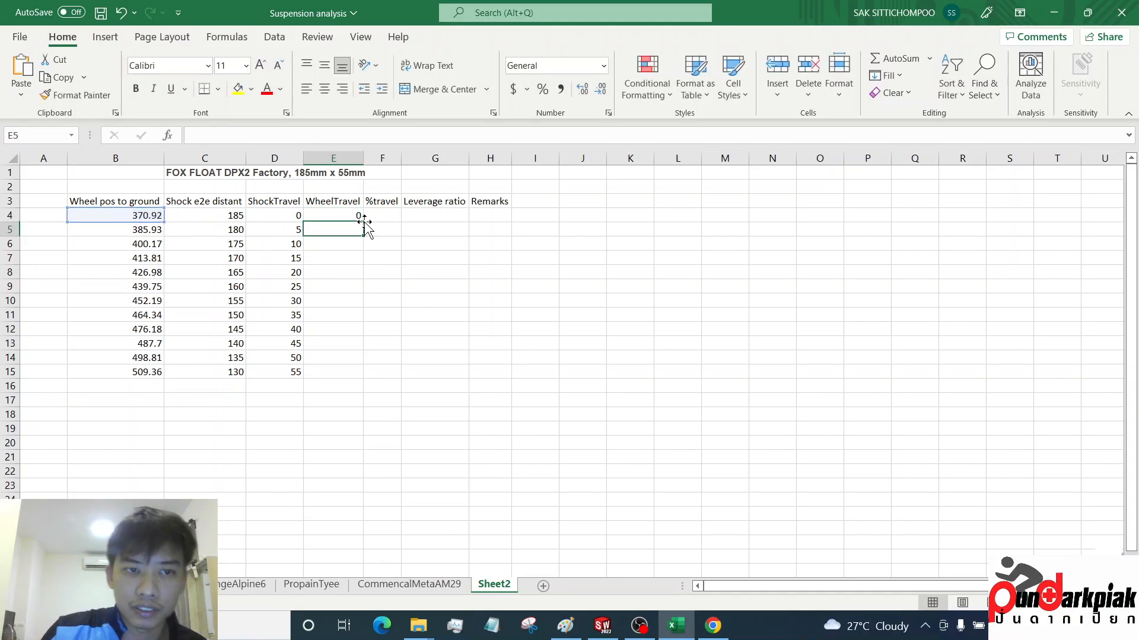
left_click(361, 214)
left_click_drag(365, 225, 361, 382)
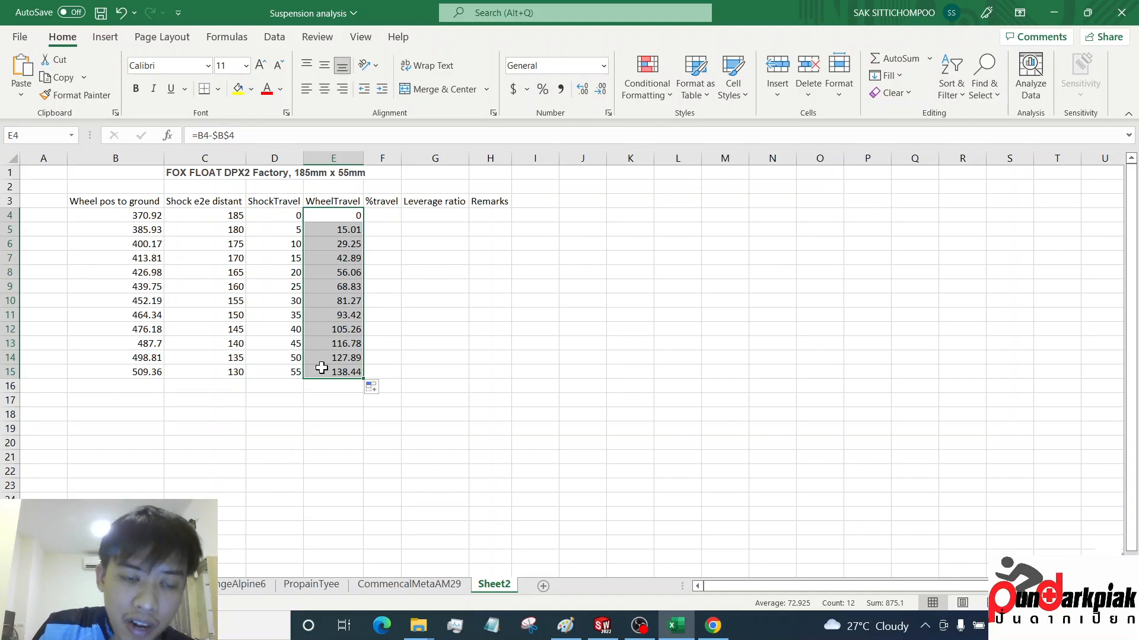
Switch to Chrome and highlight the Rear Travel figure in the Pivot Switchblade specifications
left_click(721, 633)
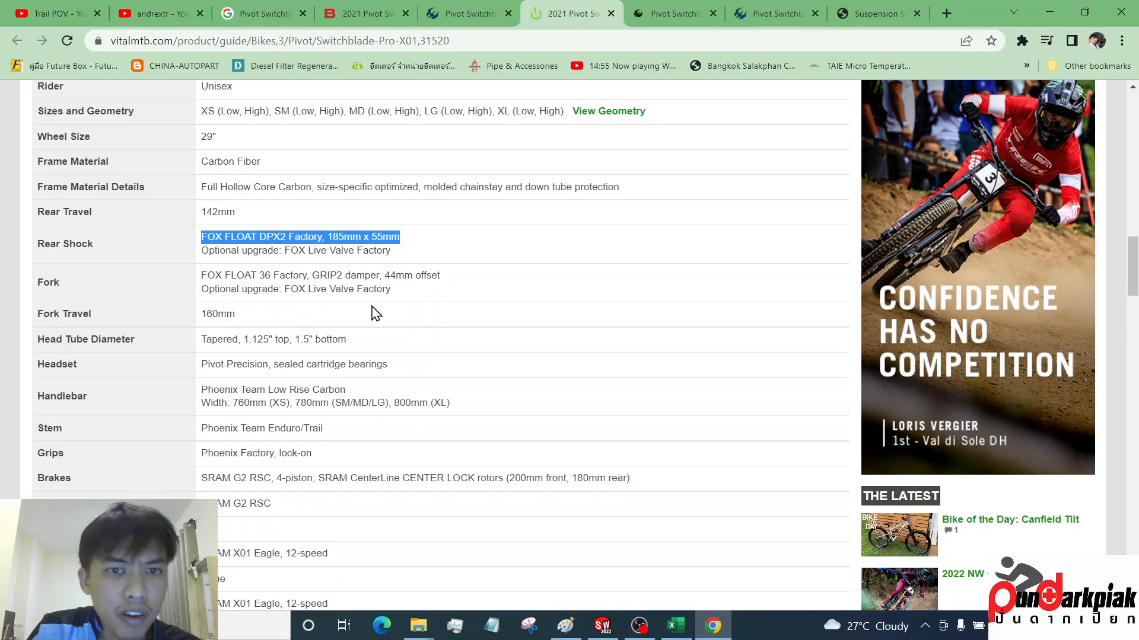
scroll(373, 313, "up", 4)
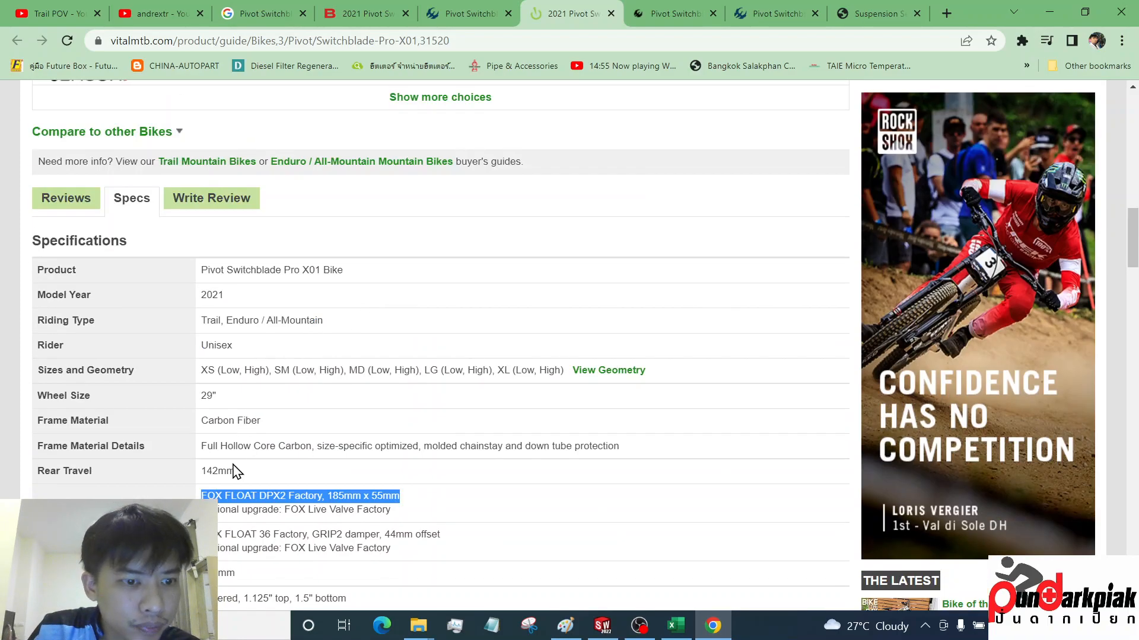
left_click_drag(219, 466, 202, 471)
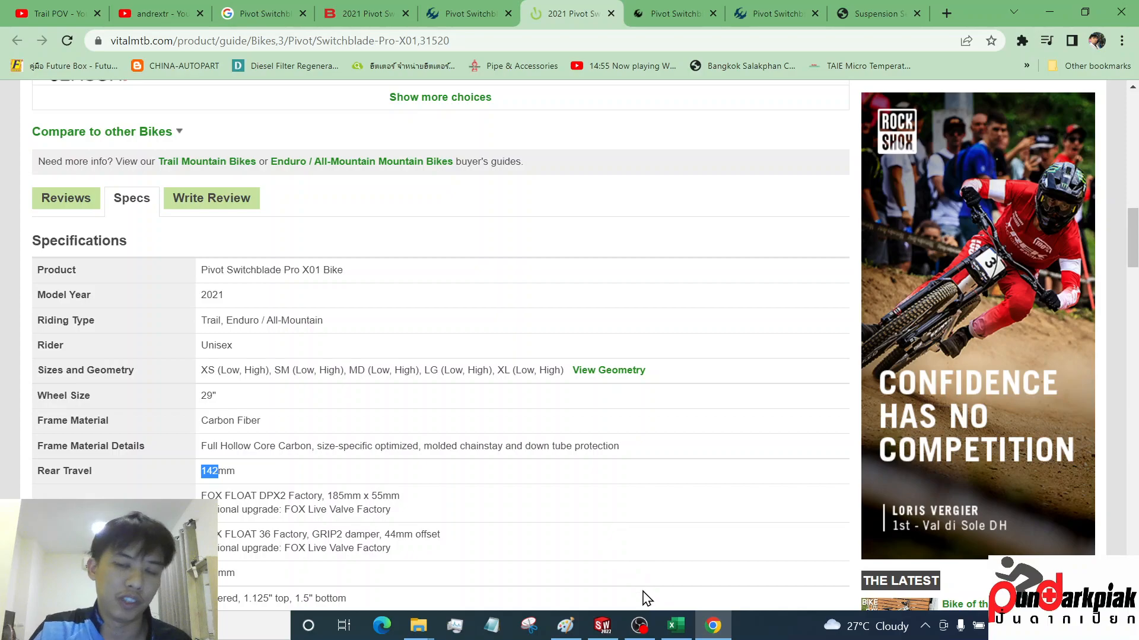
Switch to Excel and calculate the wheel travel error in E17 with the formula =(142-138)*100/142
left_click(676, 625)
left_click(359, 401)
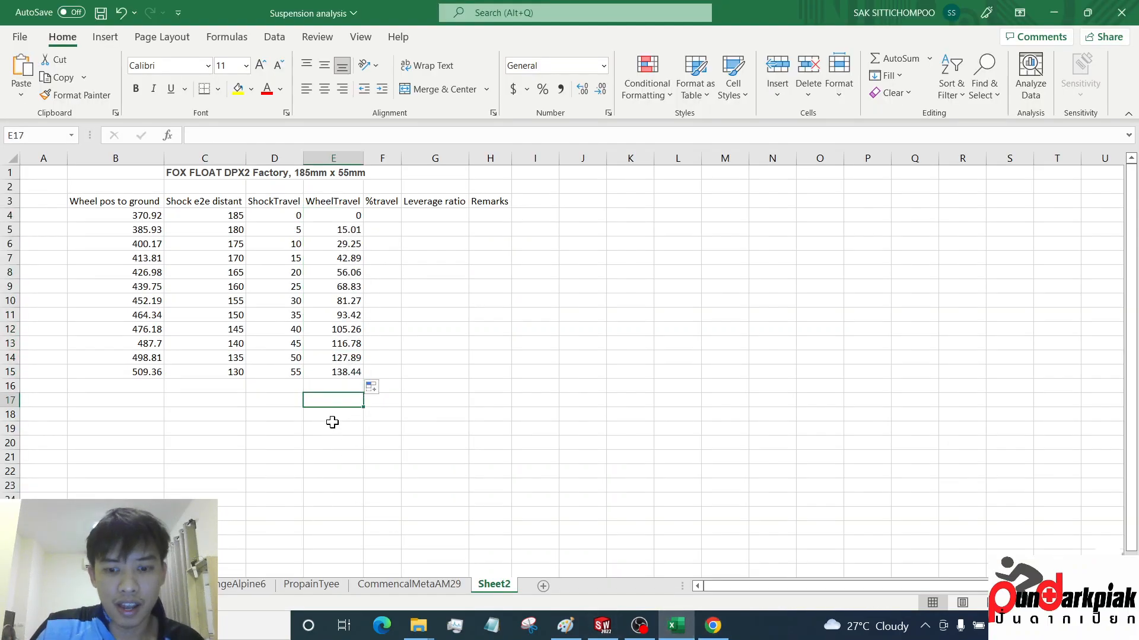
type("=142-138")
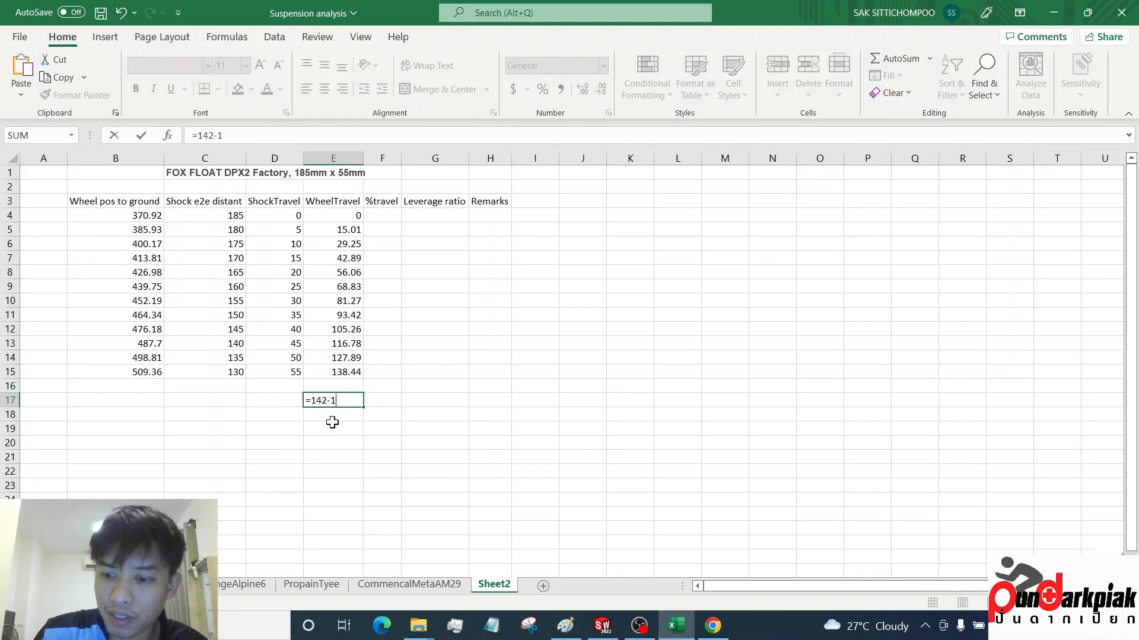
left_click(312, 400)
type("(")
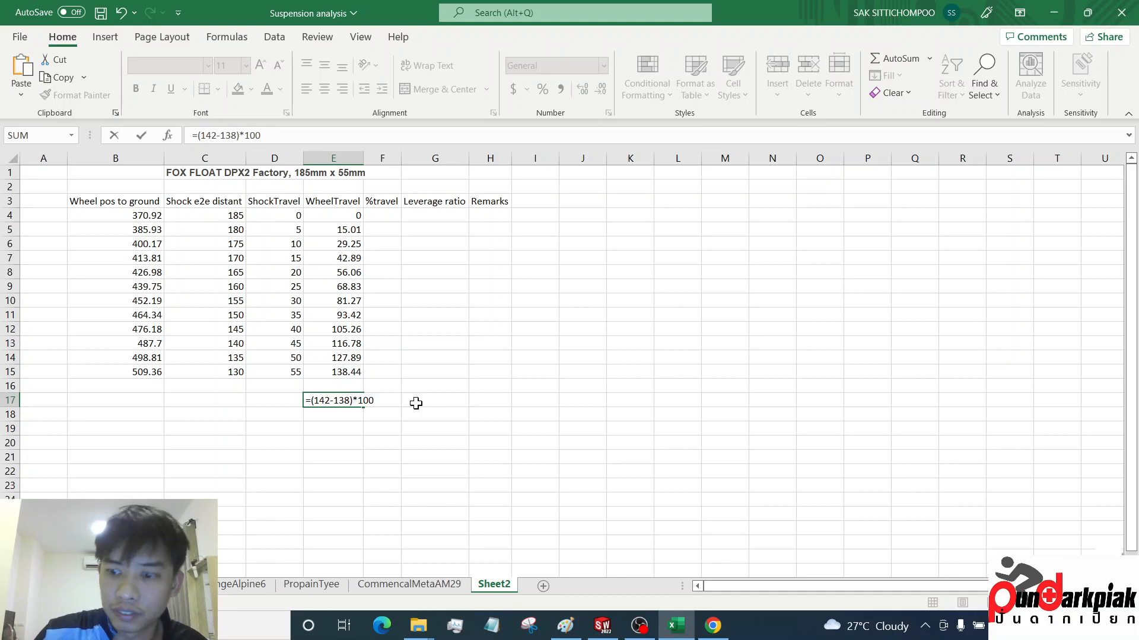
key("Return")
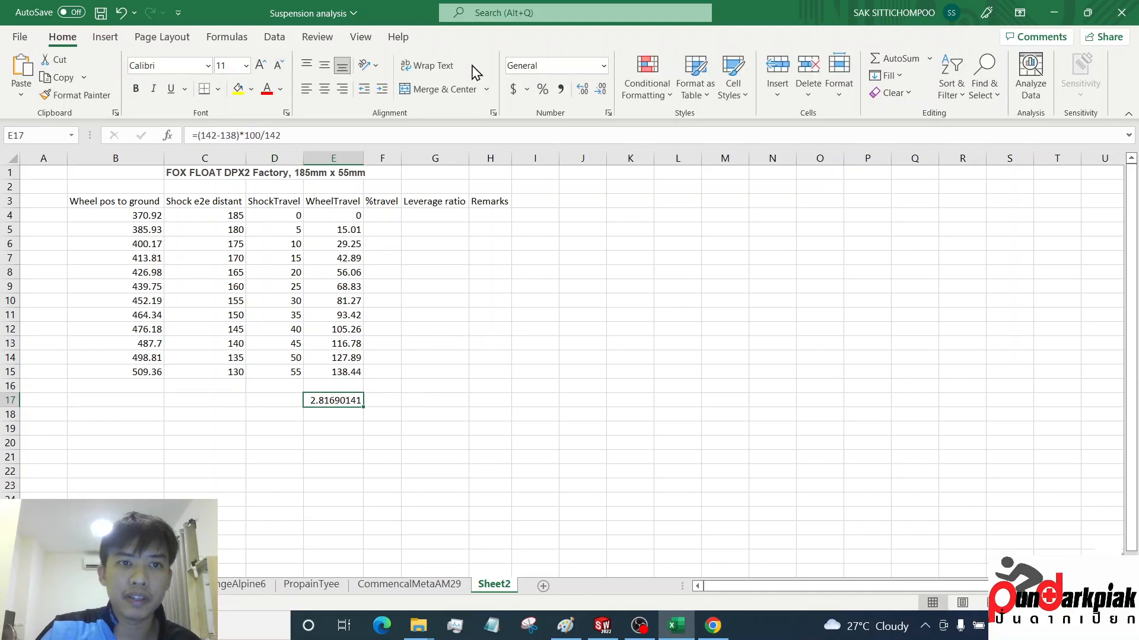
Format the error value in E17 to two decimal places and label it %error in D17
left_click(601, 89)
left_click(601, 89)
left_click(601, 89)
left_click(601, 89)
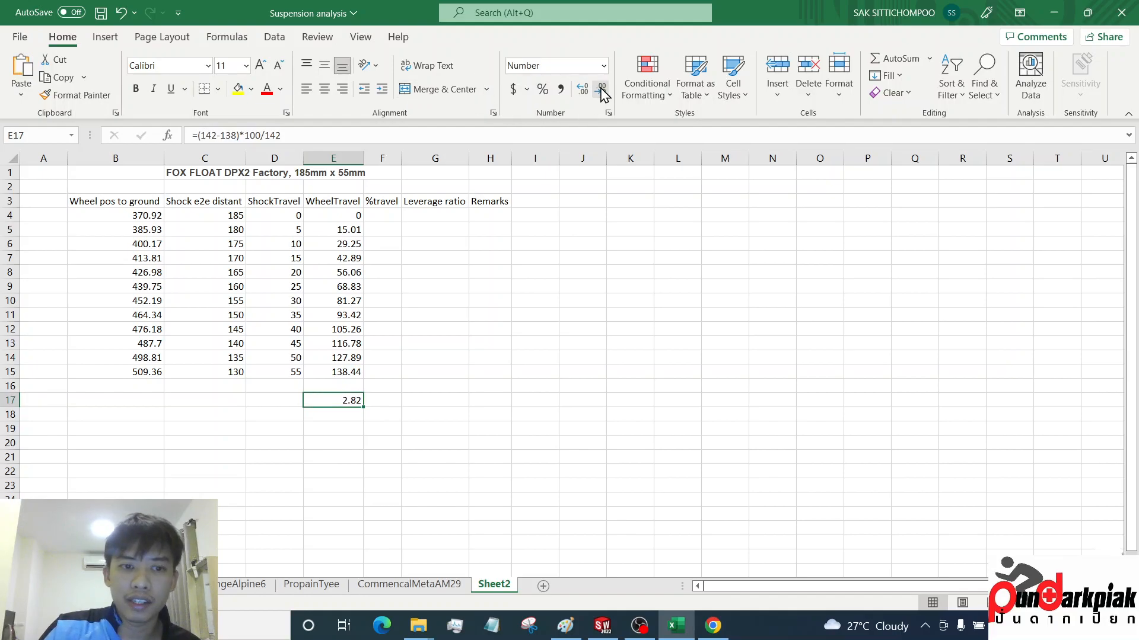
left_click(292, 406)
type("%error")
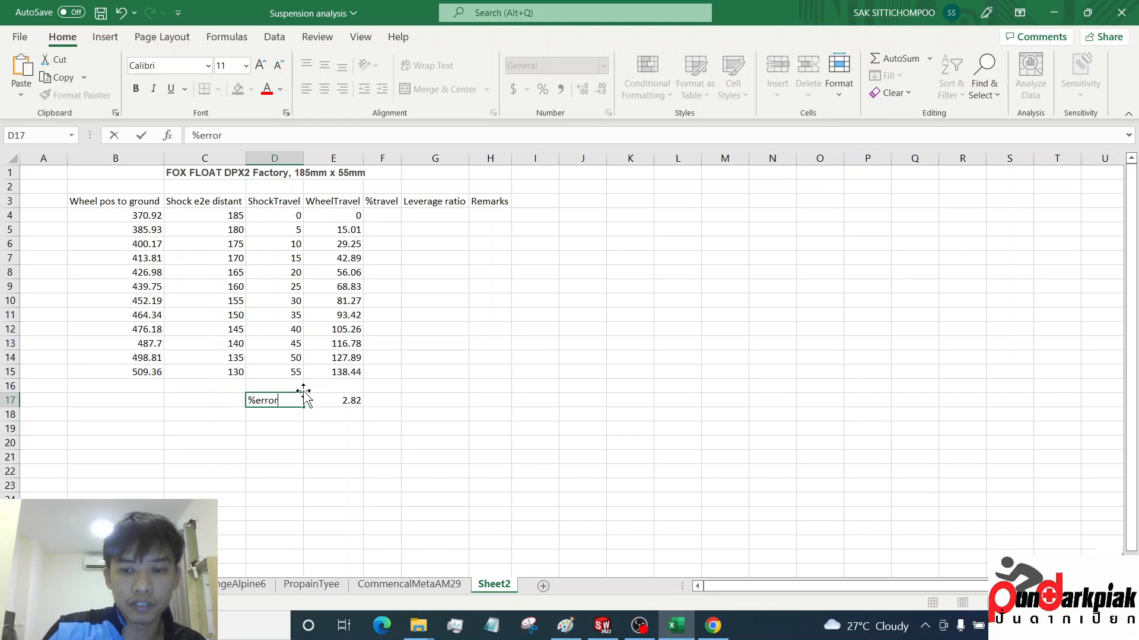
key("Return")
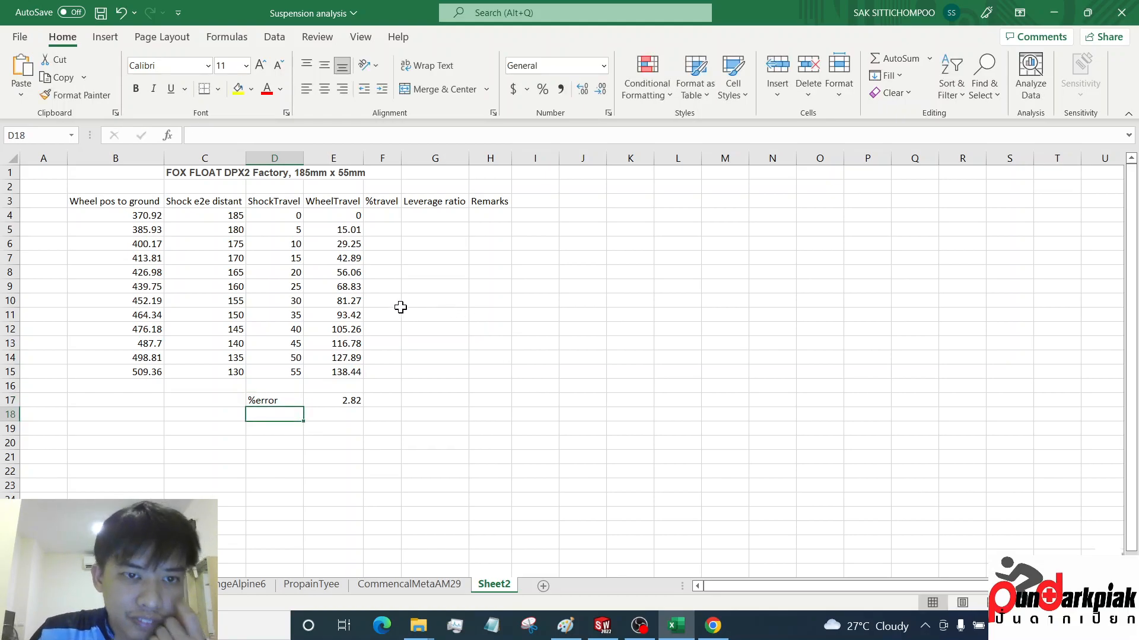
Enter the %travel formula =E4*100/E15 in F4 and fill it down to F15
left_click(378, 215)
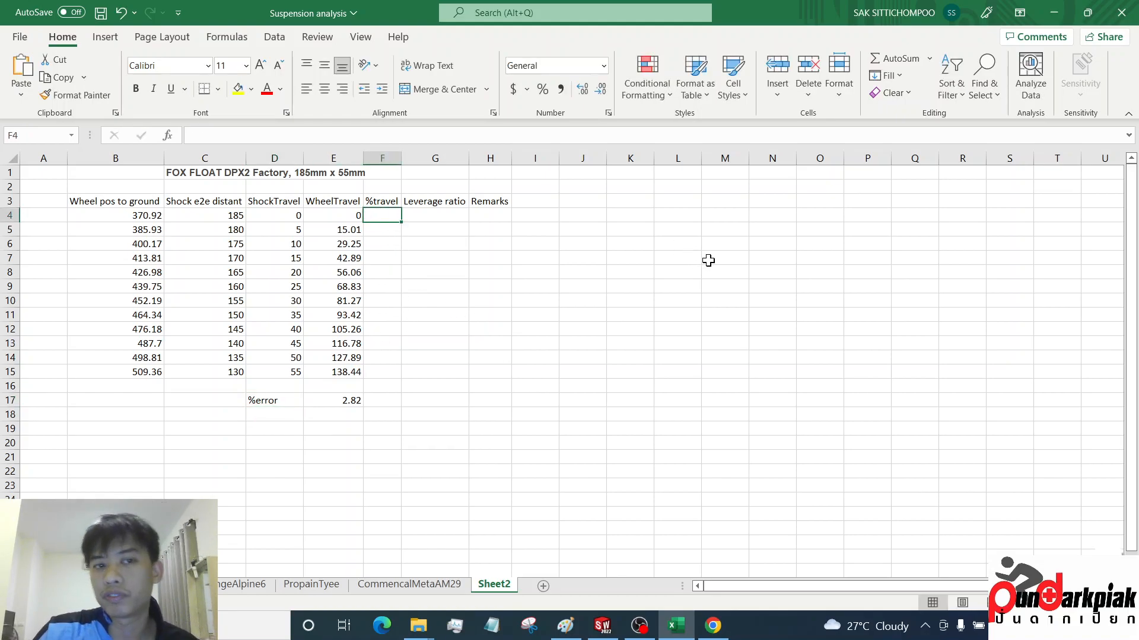
type("=")
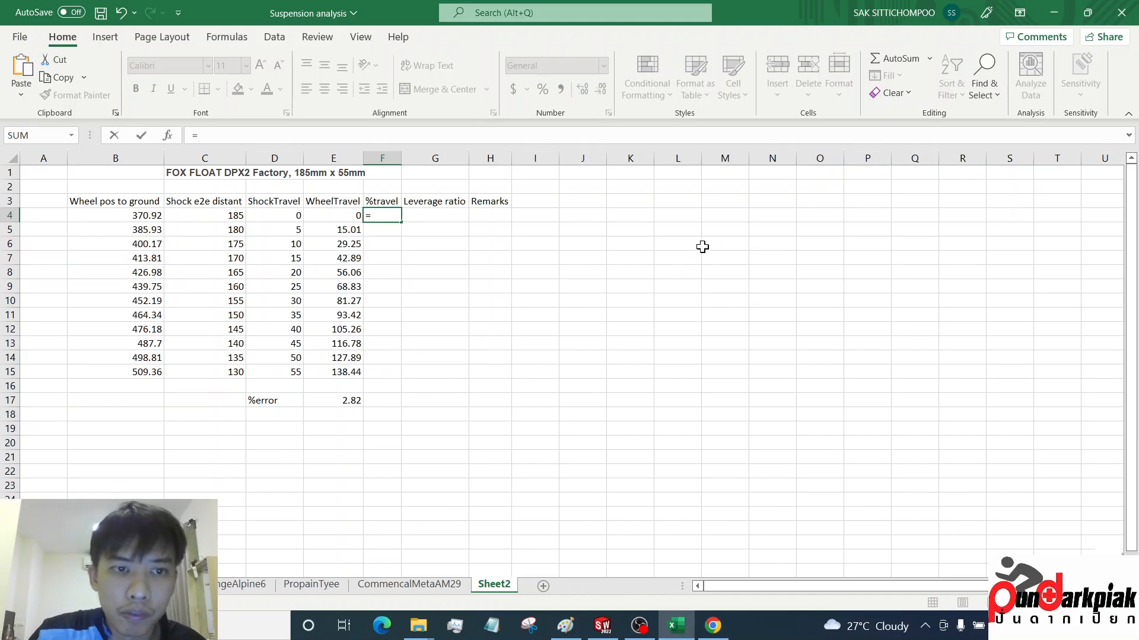
left_click(329, 208)
type("*")
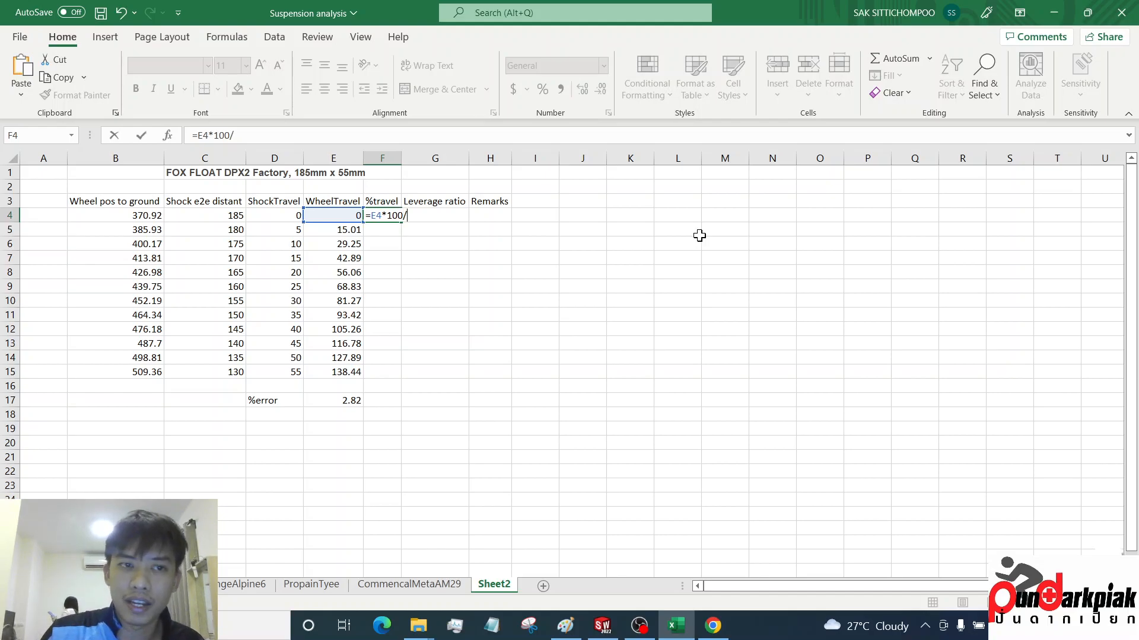
left_click(336, 372)
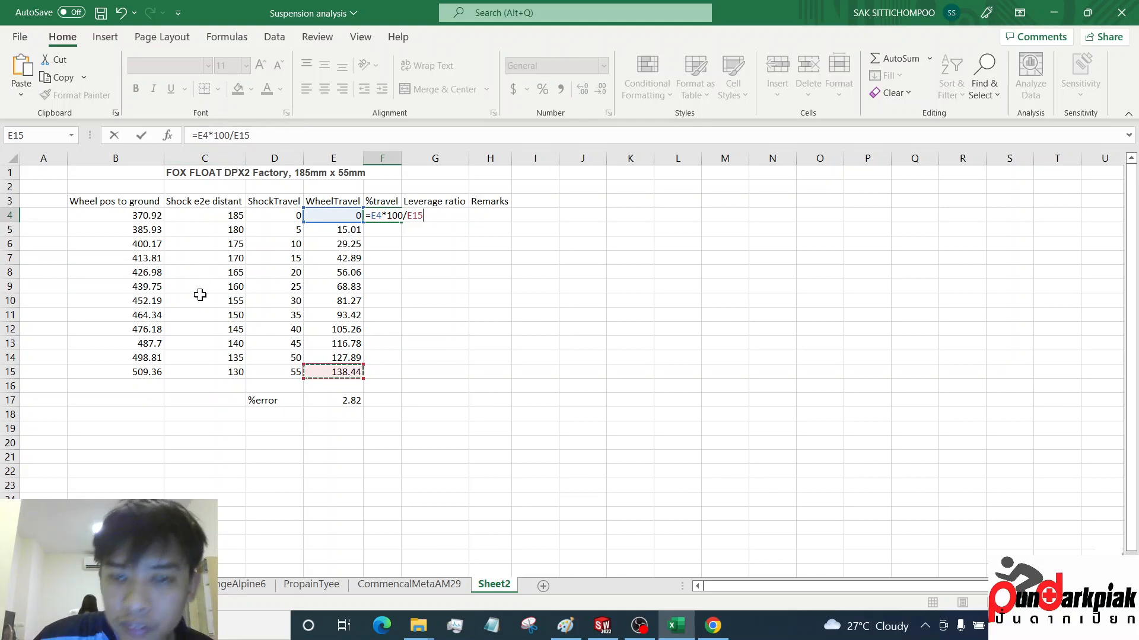
key("Return")
left_click(385, 215)
left_click_drag(401, 222, 401, 378)
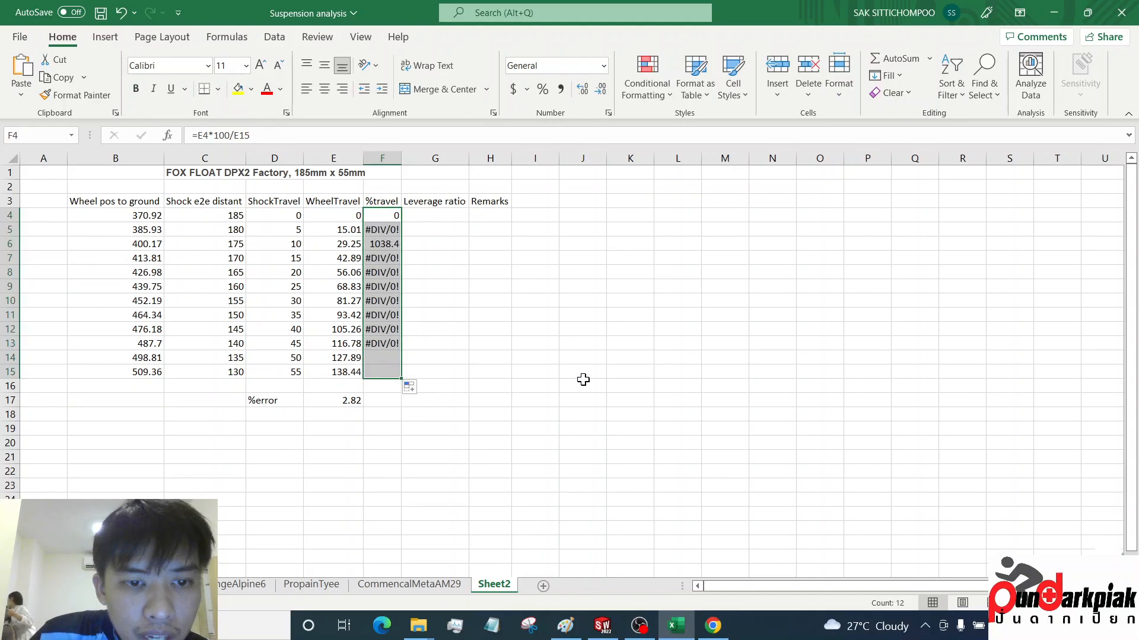
Change the F4 formula to =E4*100/$E$15, refill it down to F15, and format the %travel values to one decimal place
left_click(376, 215)
double_click(377, 215)
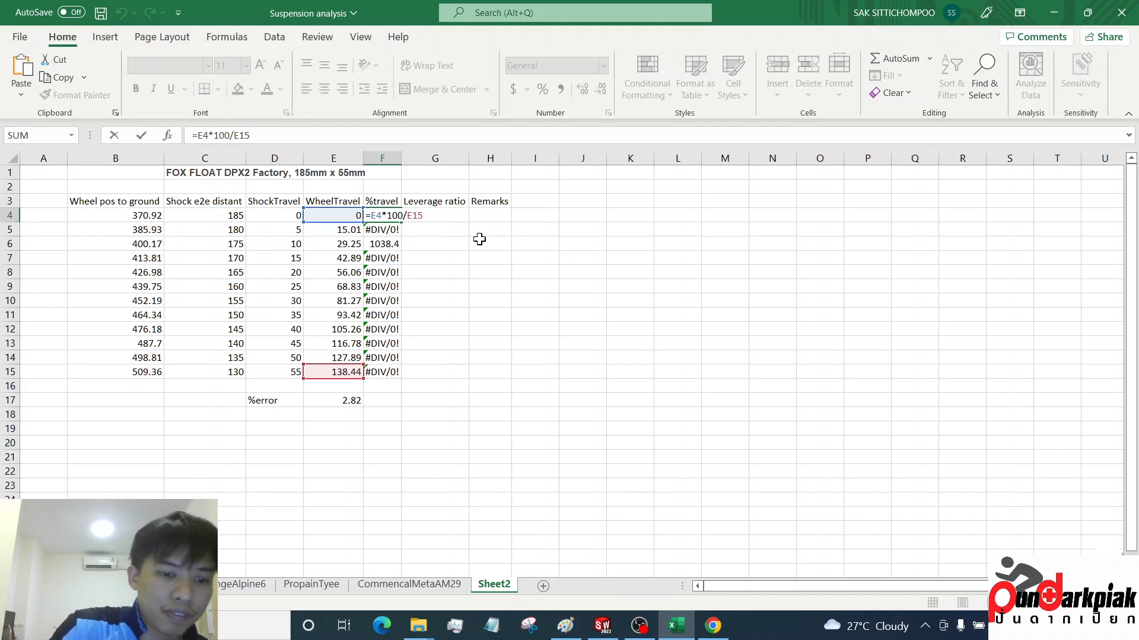
key("F4")
key("Return")
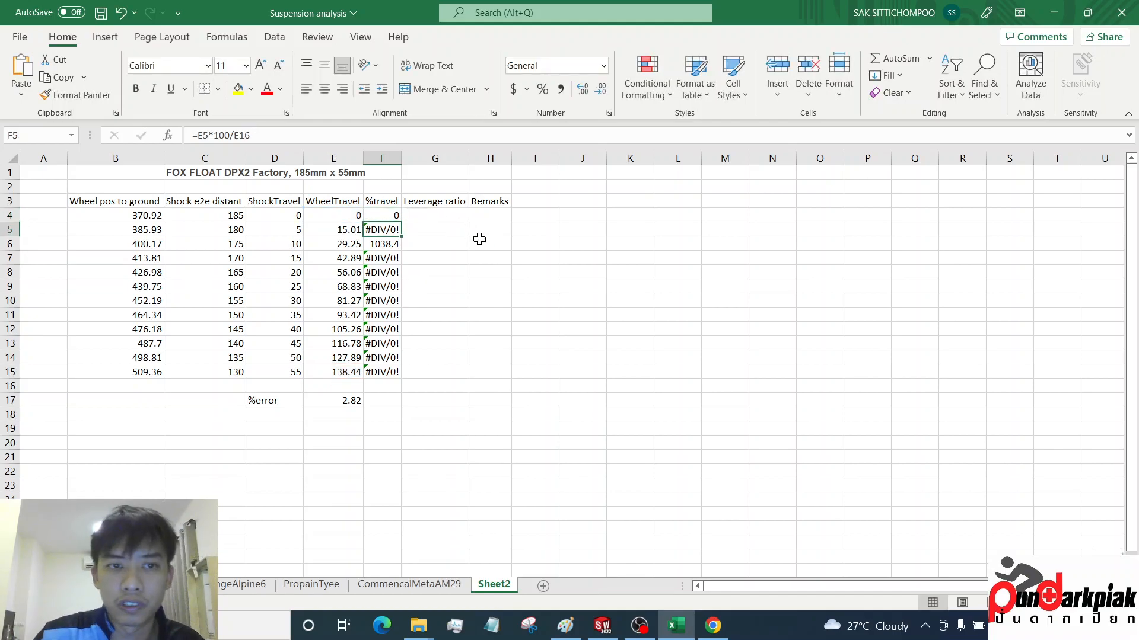
left_click(392, 217)
left_click_drag(401, 222, 382, 376)
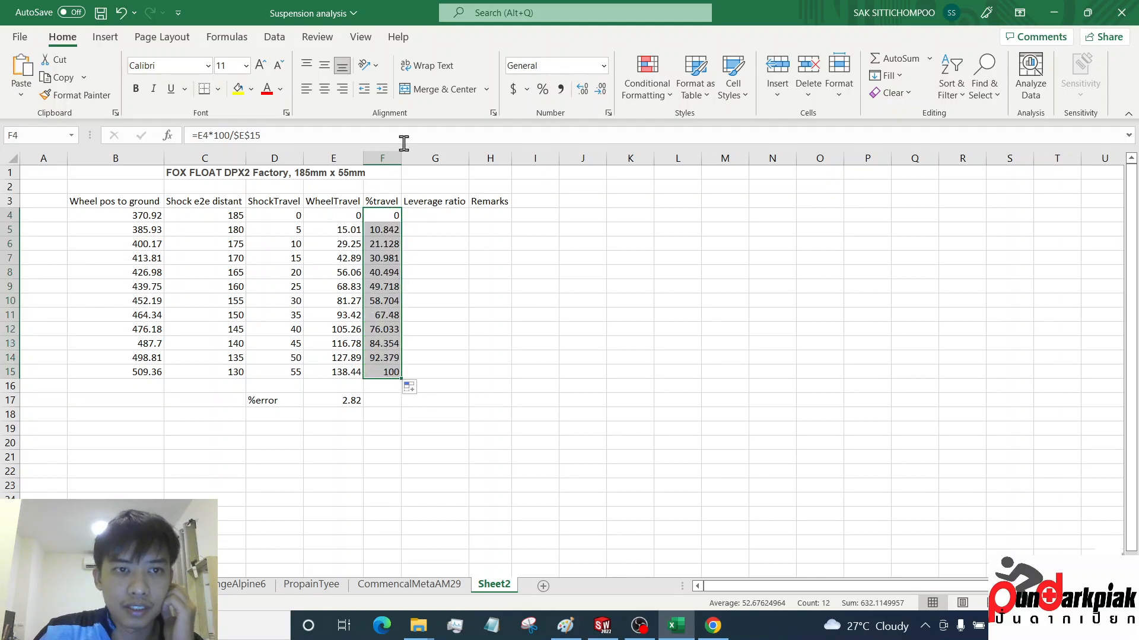
left_click(601, 90)
left_click(600, 90)
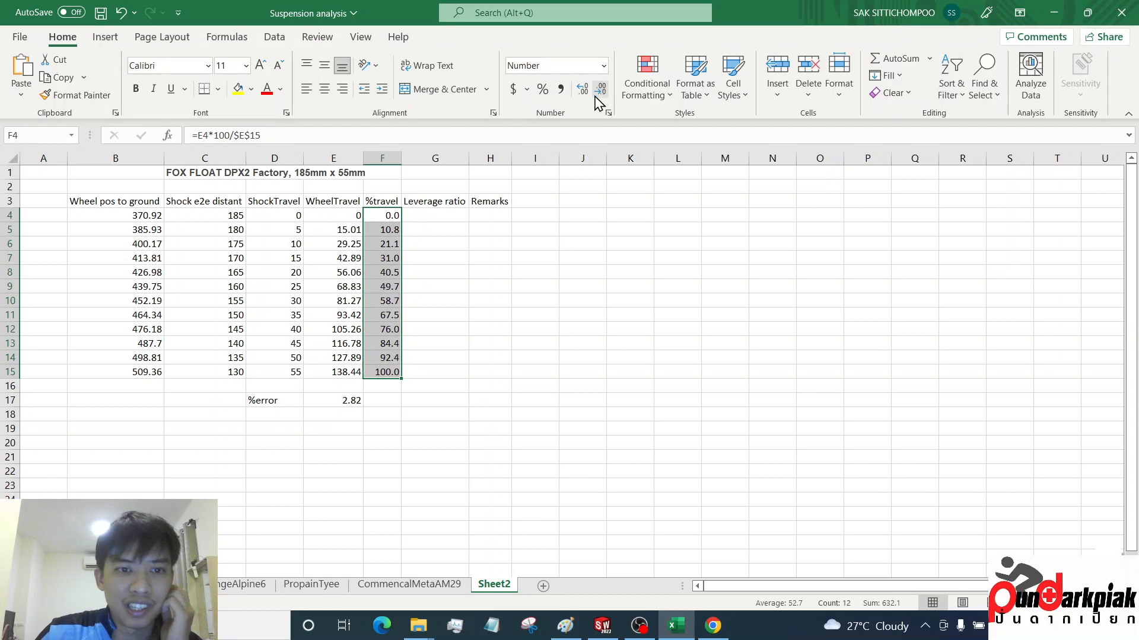
Calculate the leverage ratio in G5 with the formula =(E5-E4)/(D5-D4) and fill it down to G15
left_click(438, 216)
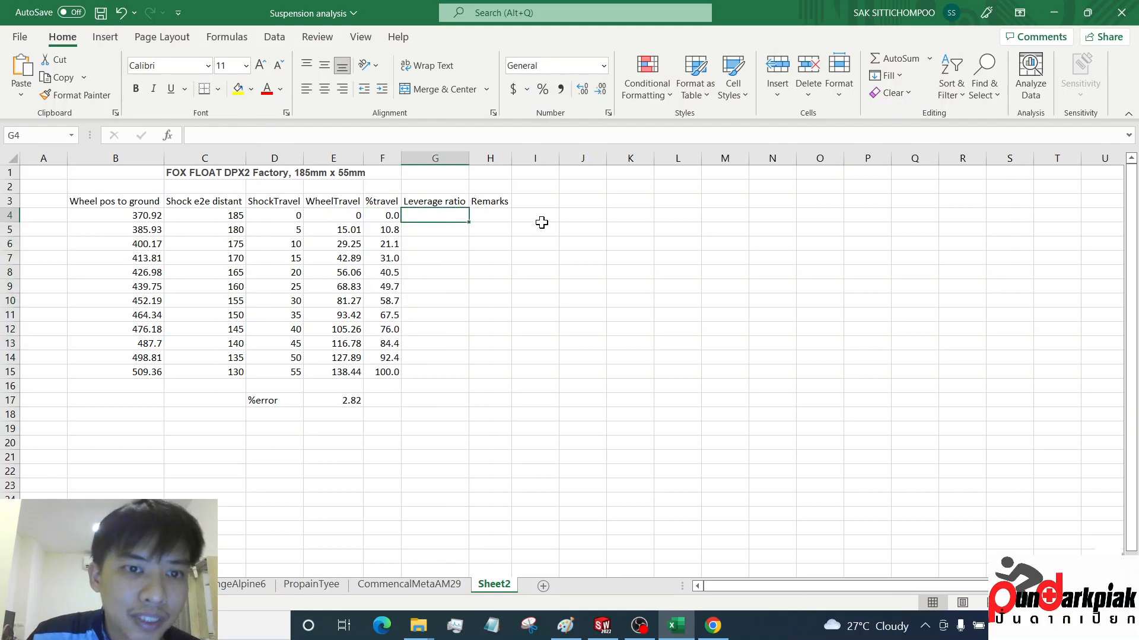
key("Down")
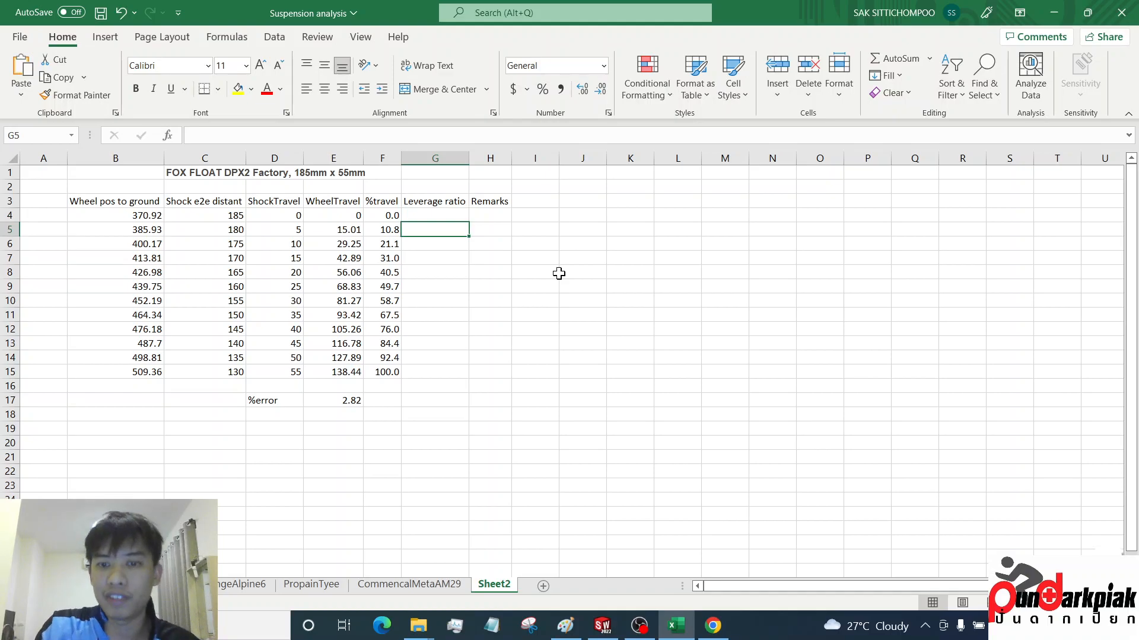
type("=(")
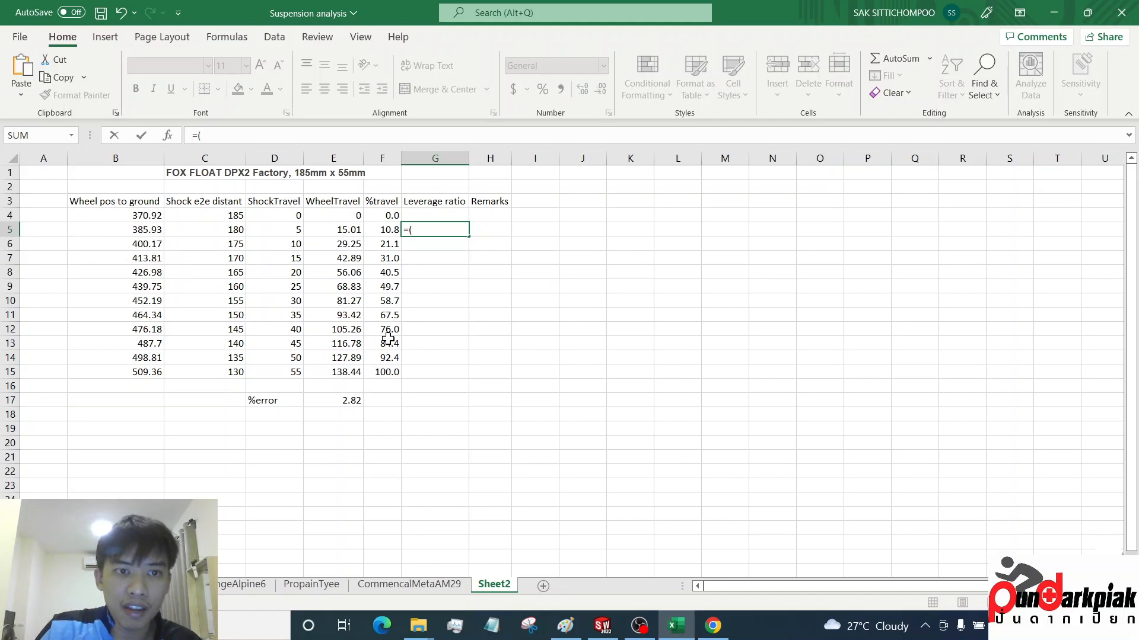
left_click(346, 229)
type("-")
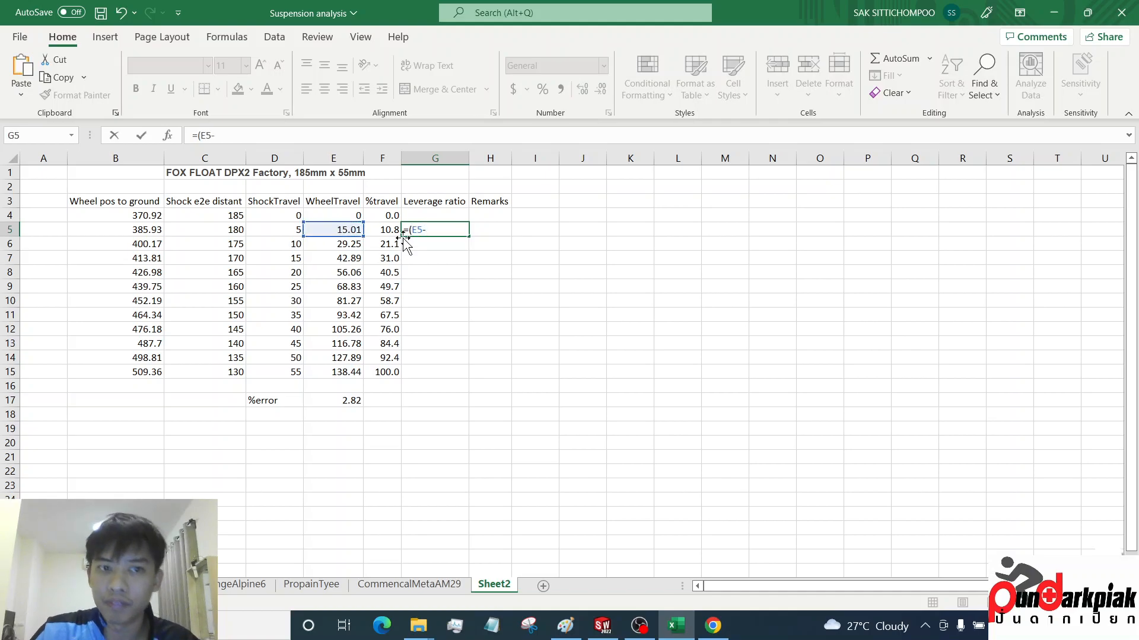
left_click(349, 215)
type(")")
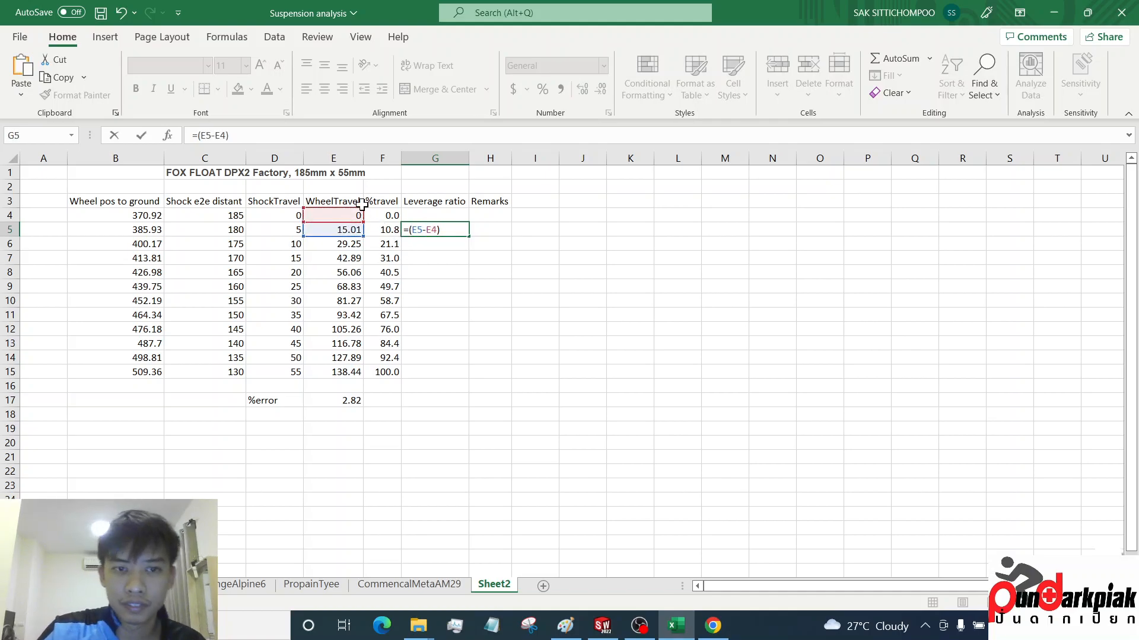
type("/(")
left_click(285, 231)
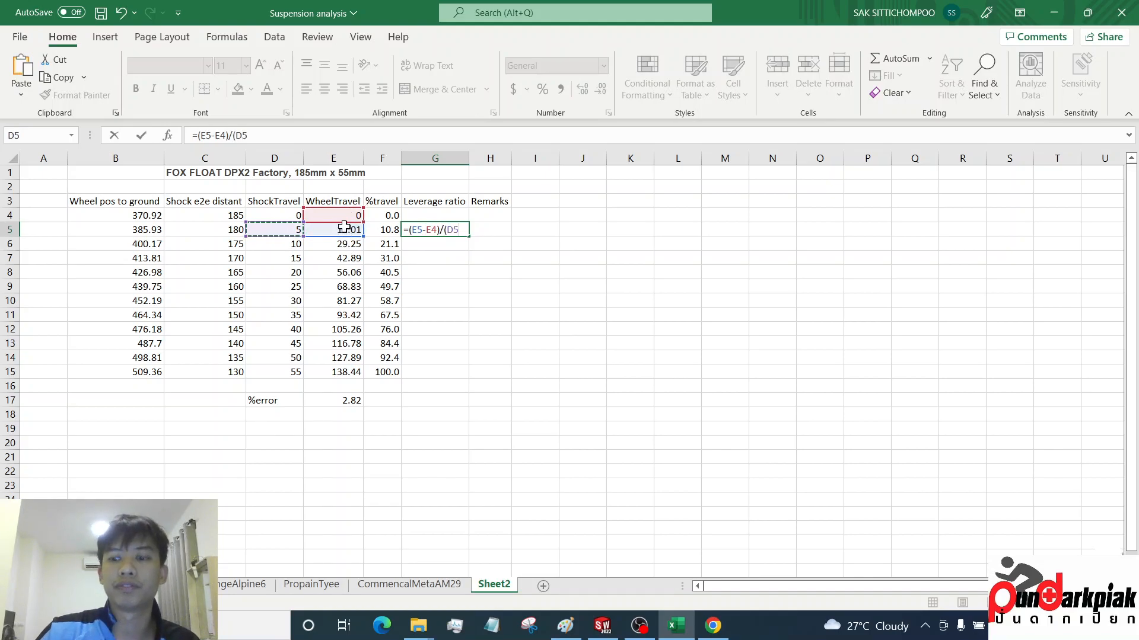
type("-")
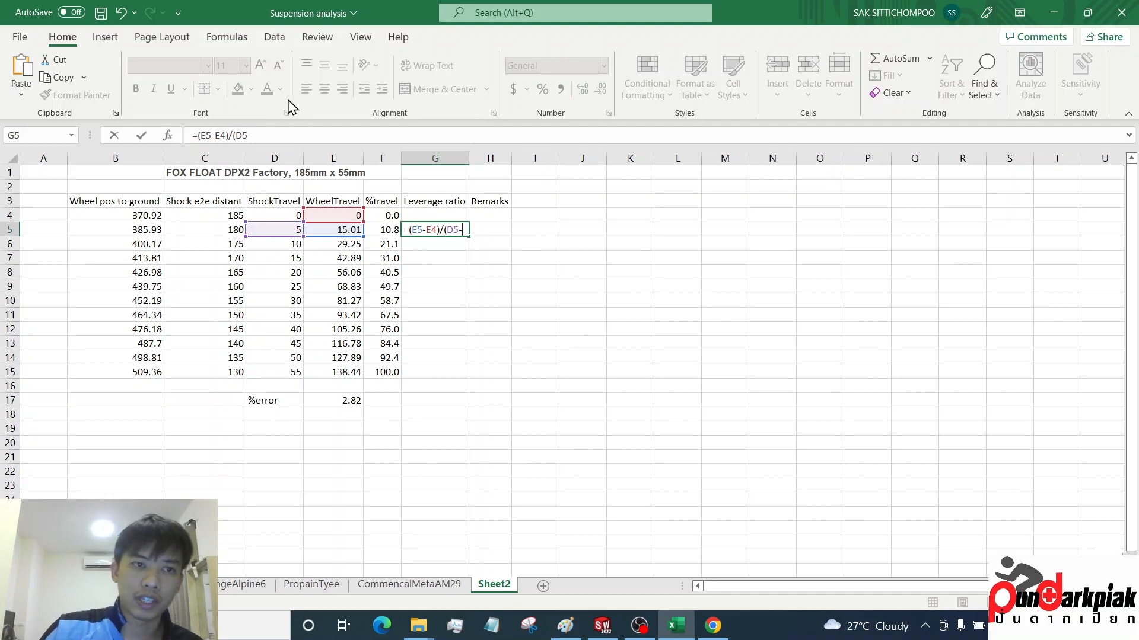
left_click(269, 214)
type(")")
key("Return")
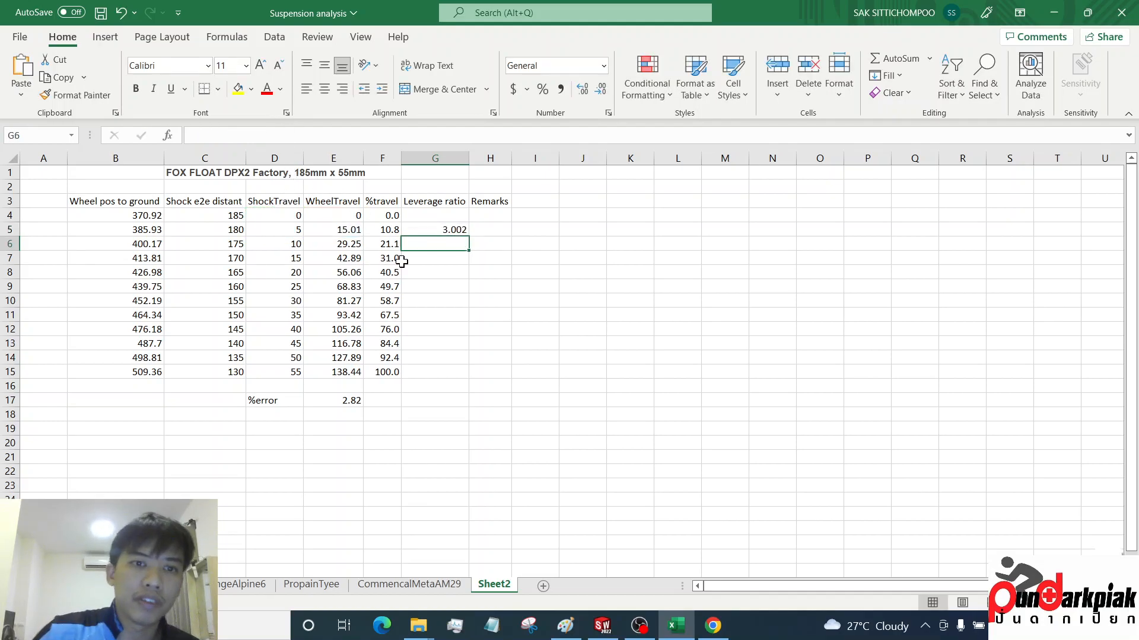
left_click(457, 232)
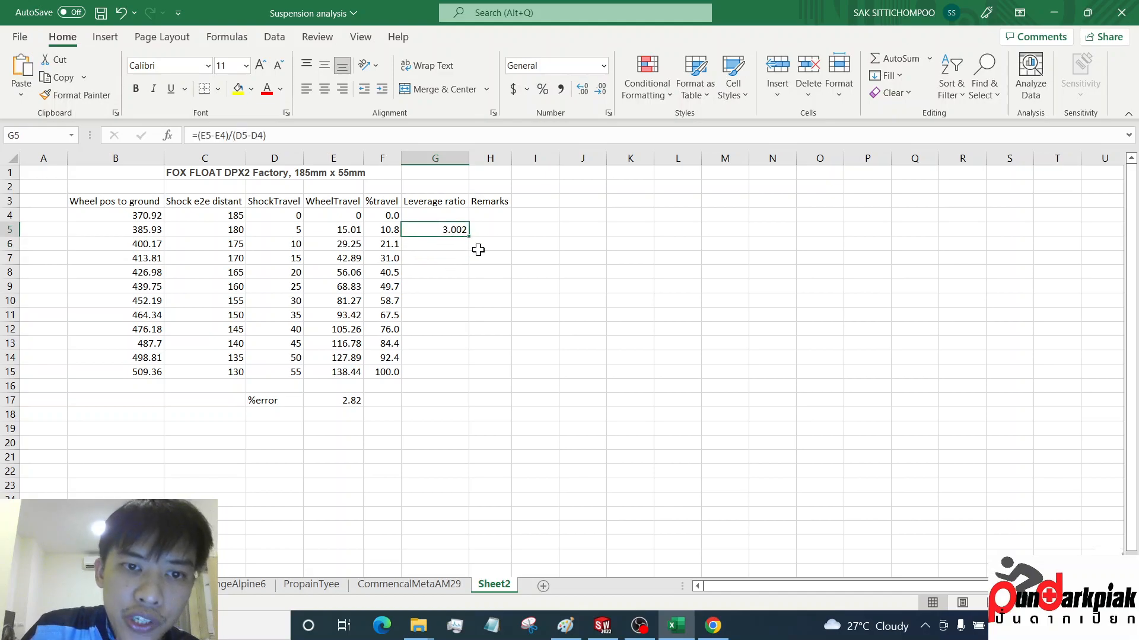
left_click_drag(472, 237, 478, 377)
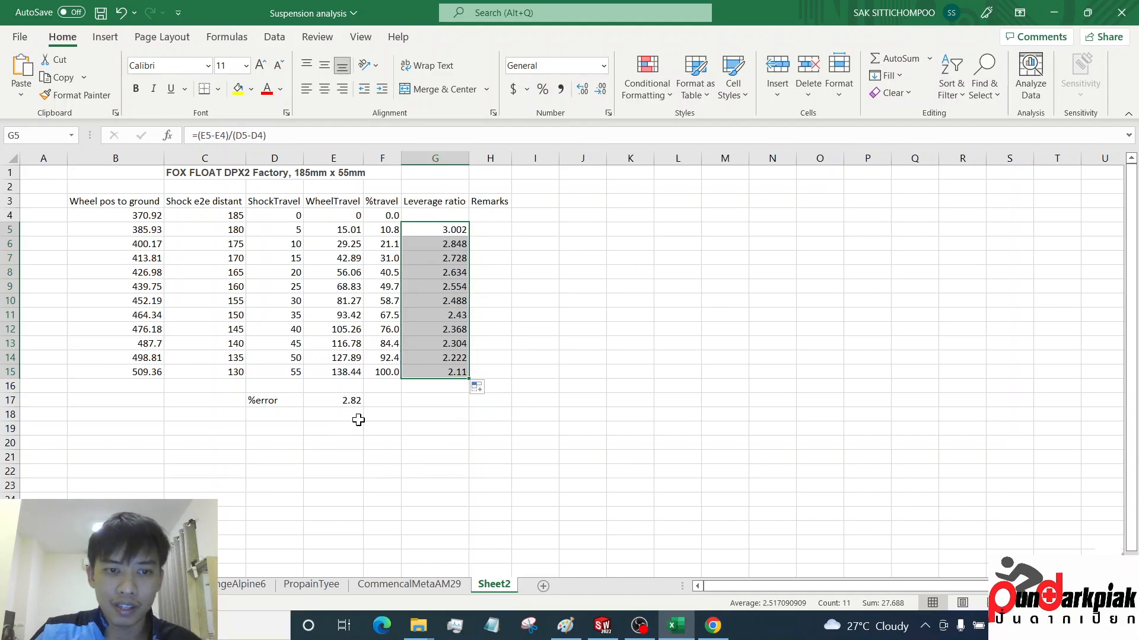
Enter the label %progressivity in E19
left_click(342, 430)
type("P")
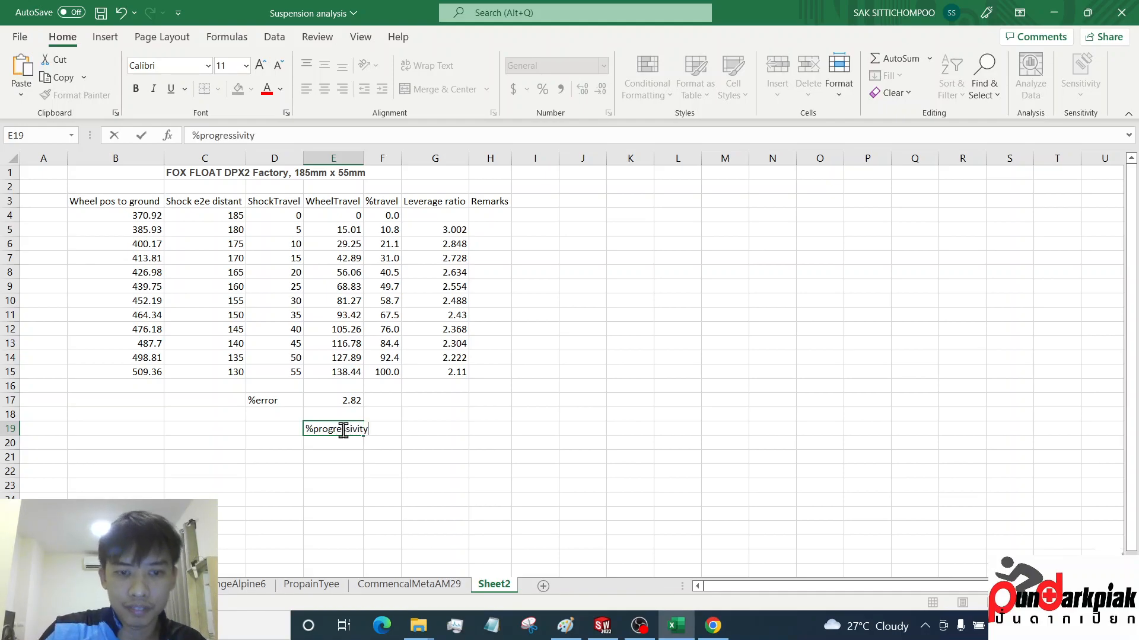
key("Return")
Calculate the progressivity in G19 with the formula =(G5-G15)*100/G5
left_click(430, 433)
type("=")
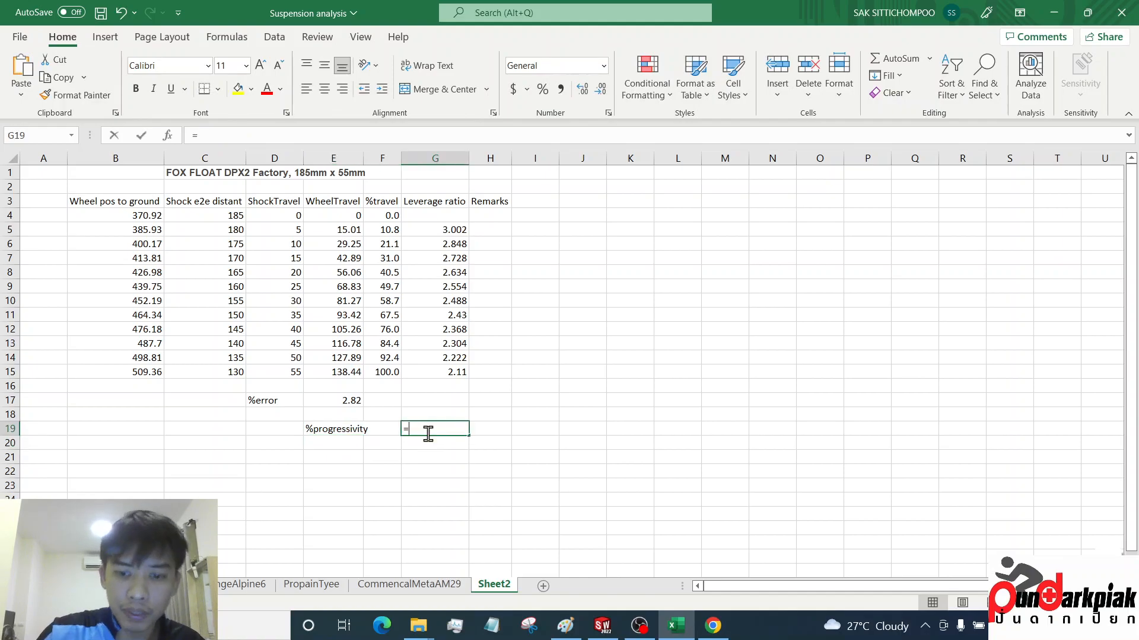
type("(")
left_click(454, 231)
type("-")
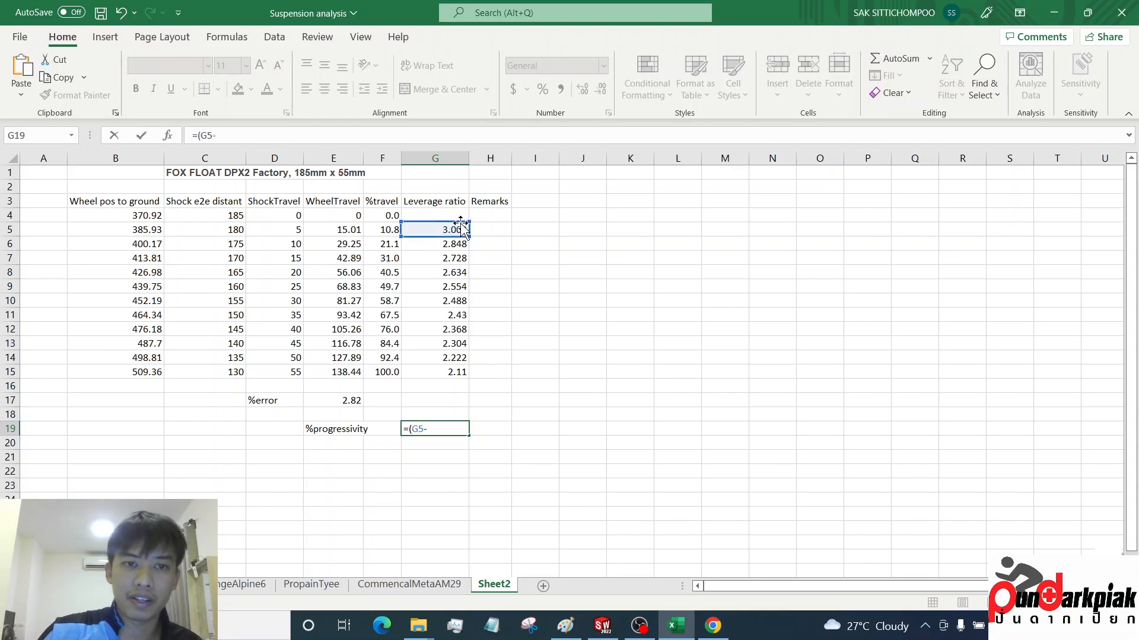
left_click(445, 372)
type(")")
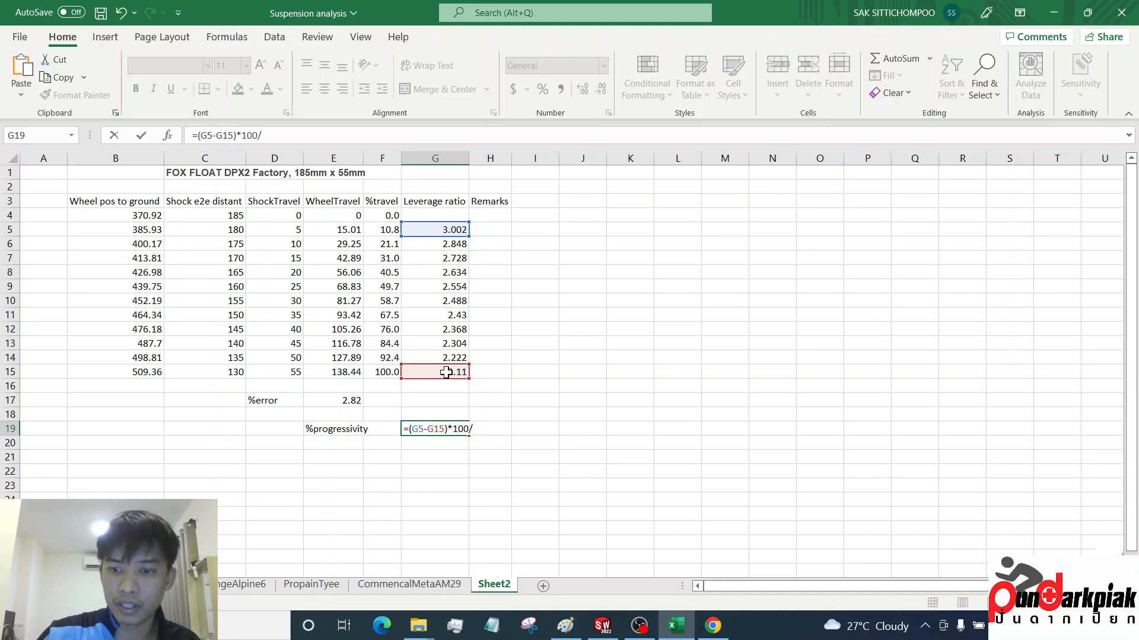
type("*100/")
left_click(447, 230)
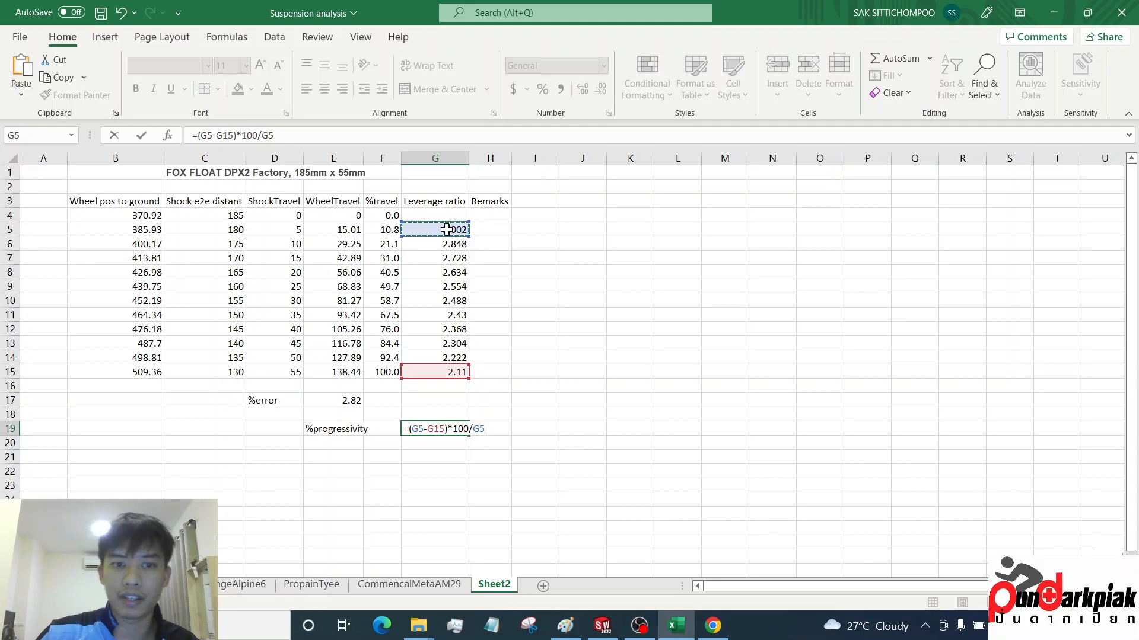
key("Return")
Format the progressivity value in G19 to one decimal place and save the workbook
left_click(446, 428)
left_click(600, 89)
left_click(600, 89)
left_click(600, 89)
left_click(600, 89)
left_click(600, 89)
left_click(600, 89)
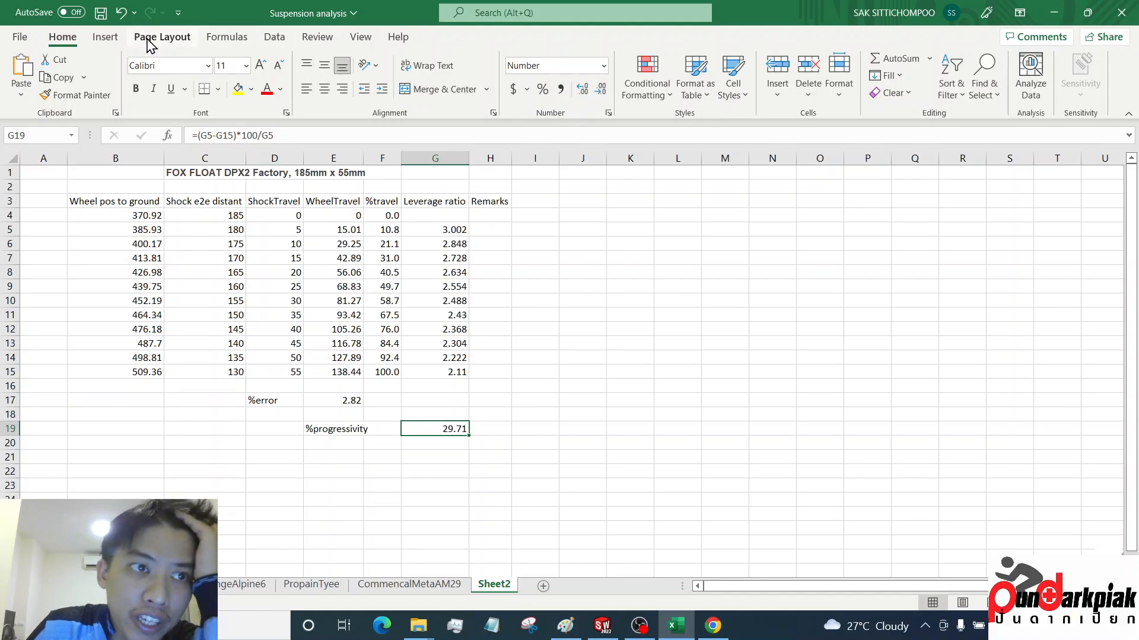
left_click(121, 13)
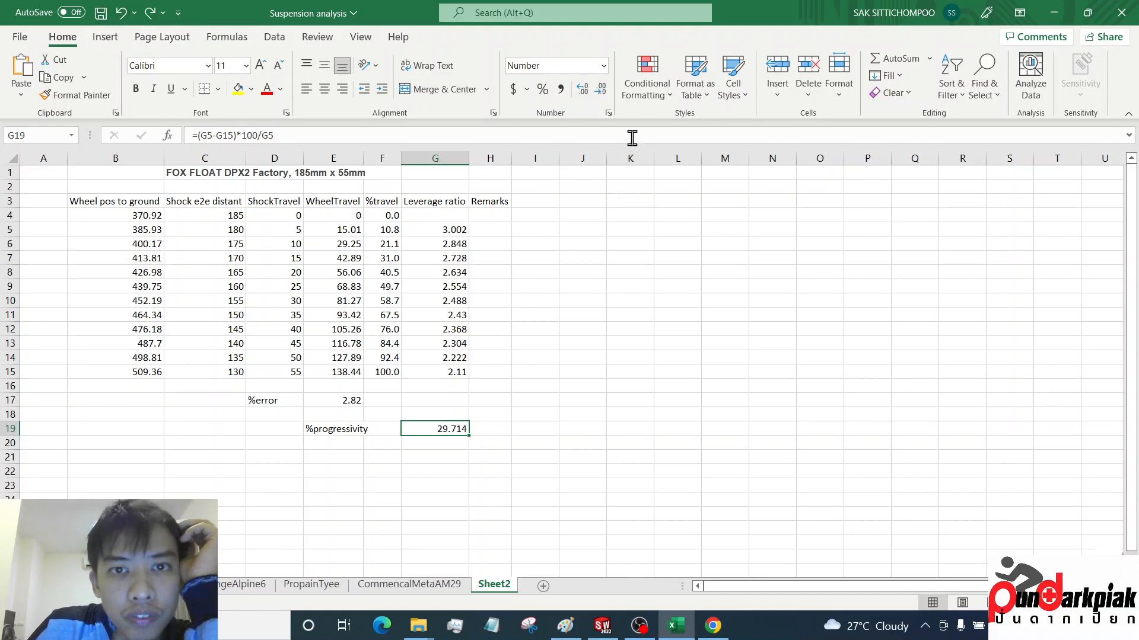
left_click(600, 89)
left_click(601, 89)
left_click(100, 13)
left_click(673, 308)
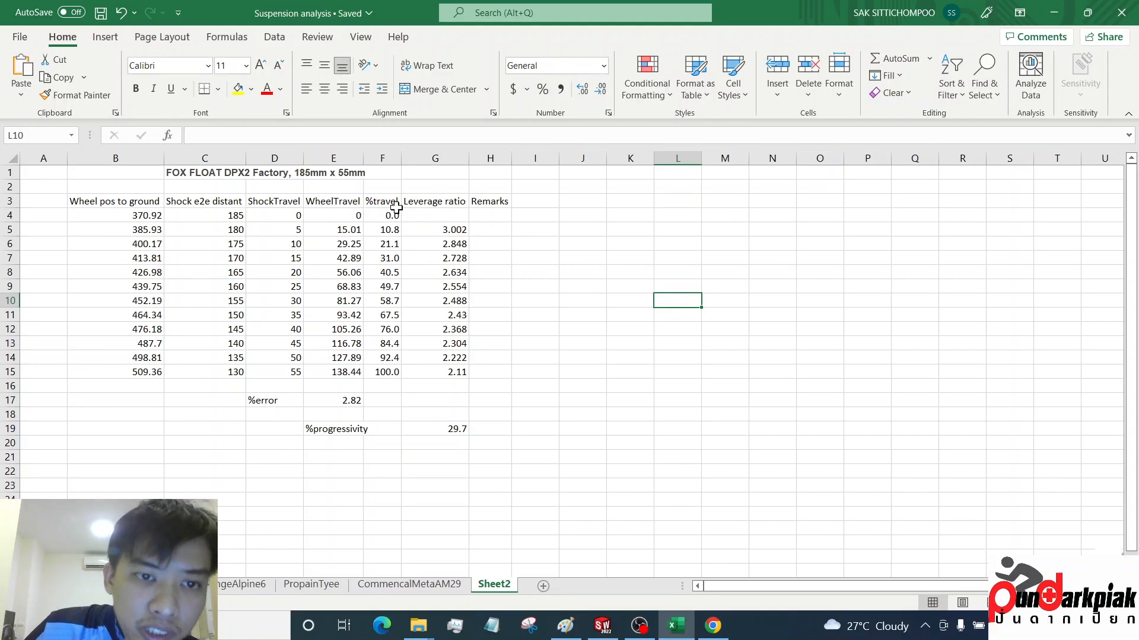
Insert a scatter chart with smooth lines from the %travel and leverage ratio data in F3:G15, enlarged and placed beside the table
left_click_drag(383, 202, 432, 364)
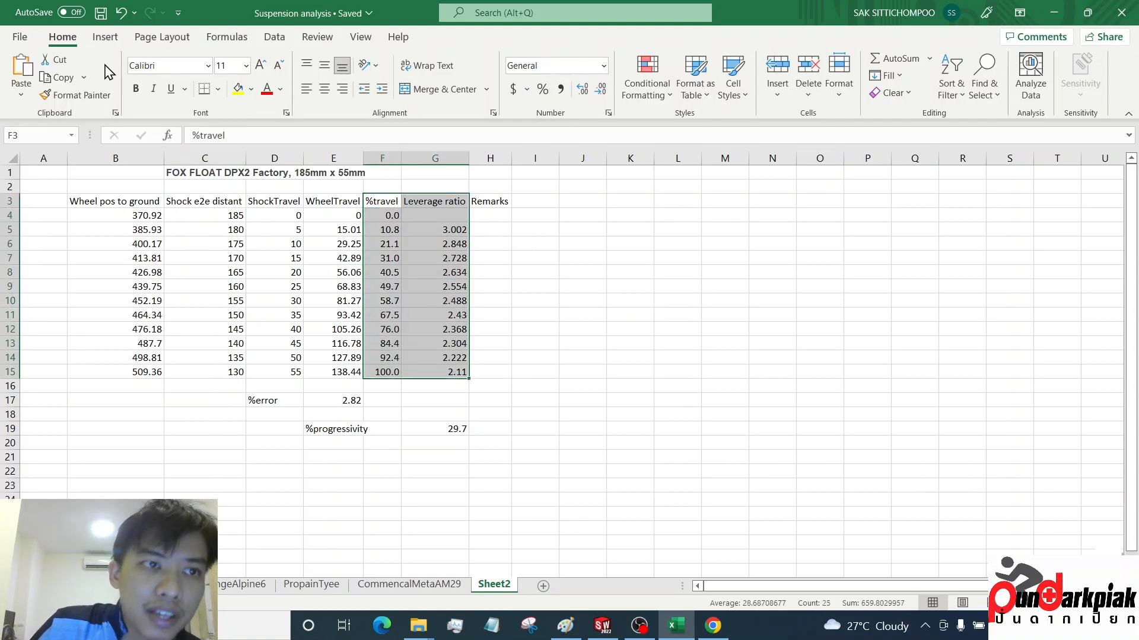
left_click(105, 37)
left_click(556, 93)
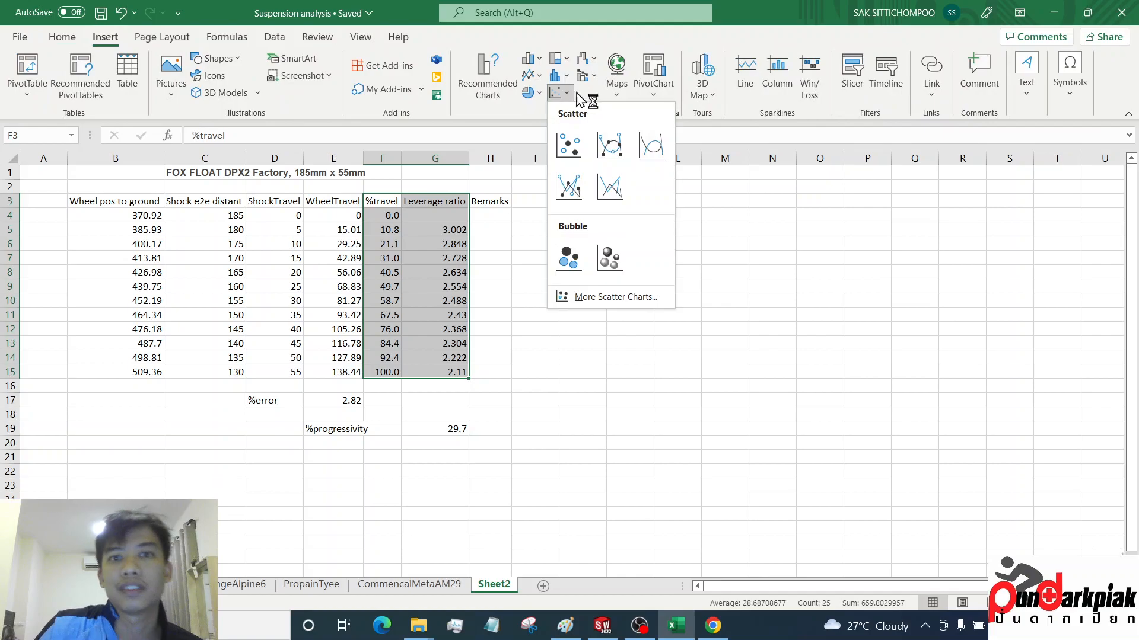
left_click(651, 143)
left_click_drag(478, 294, 618, 208)
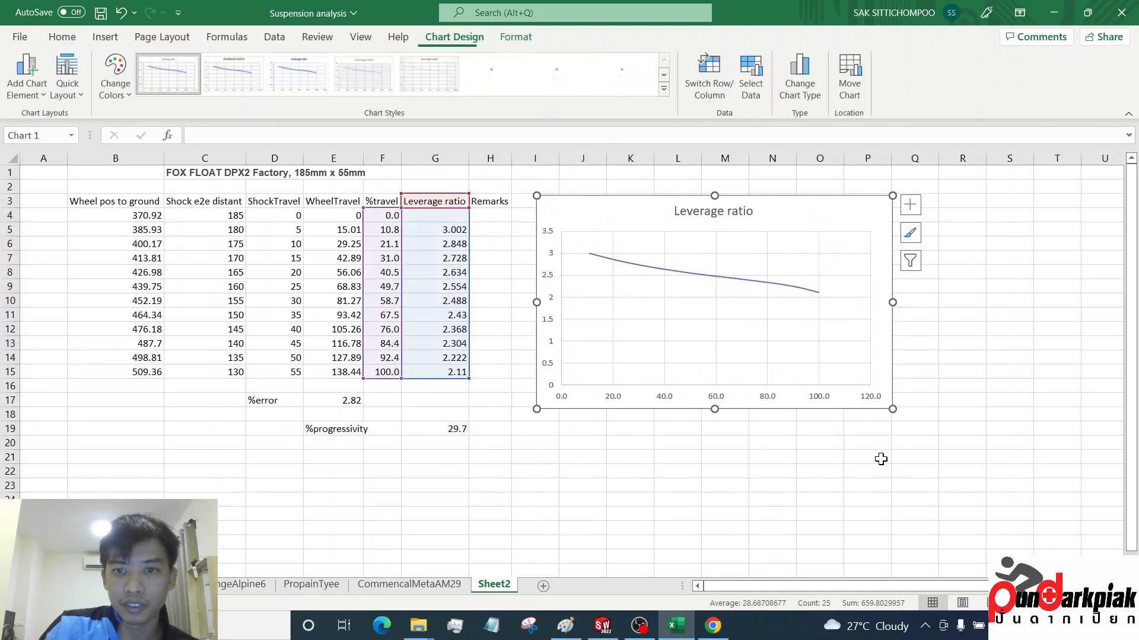
left_click_drag(892, 408, 990, 537)
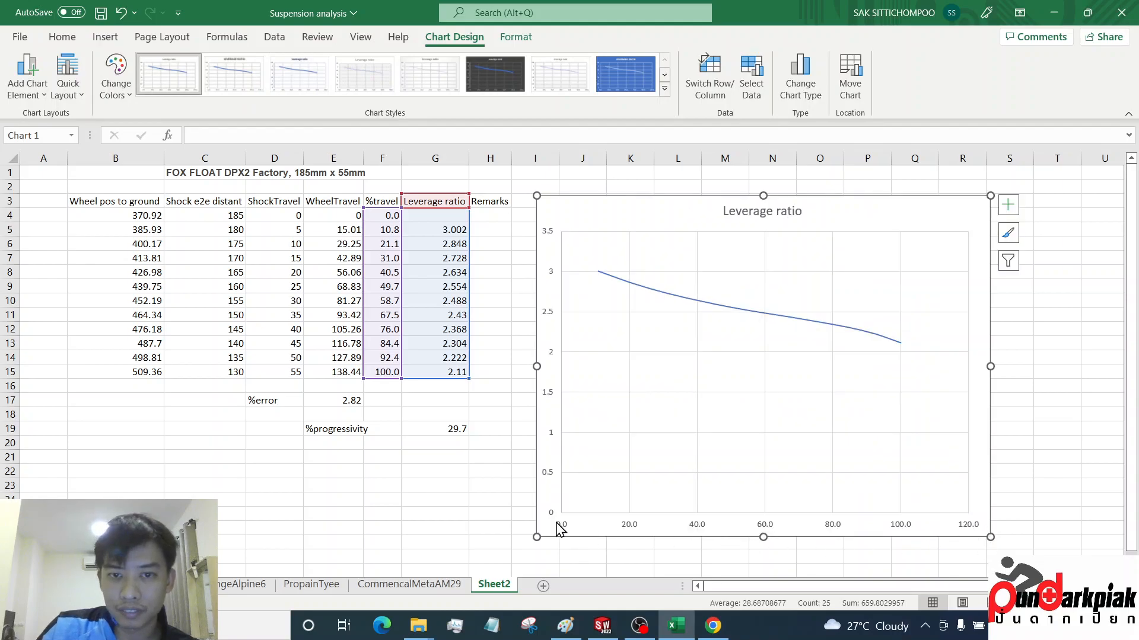
Add horizontal and vertical axis titles to the leverage ratio chart
left_click(21, 88)
mouse_move(53, 137)
left_click(190, 140)
left_click(27, 83)
left_click(178, 181)
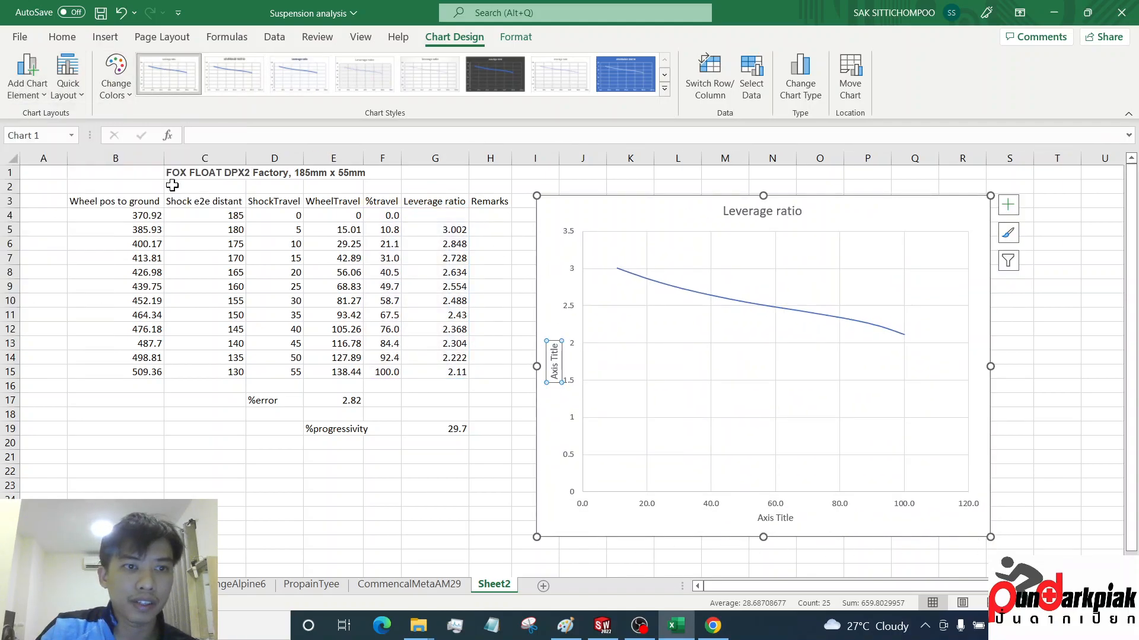
Change the chart's vertical axis title to "Leverage Ratio"
triple_click(553, 366)
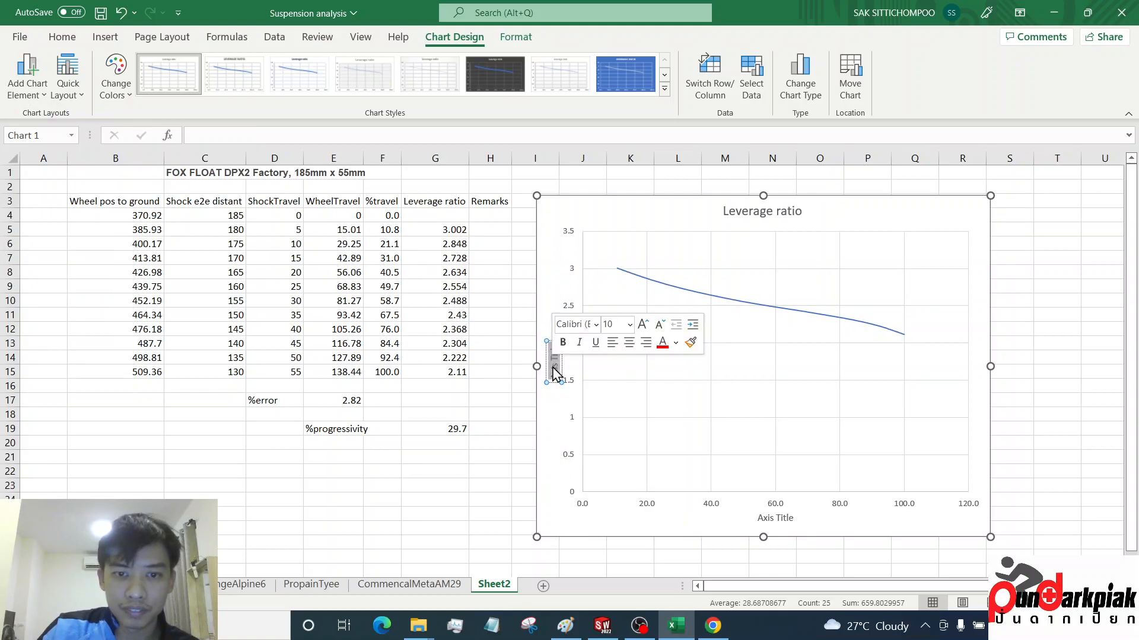
type("Leverage")
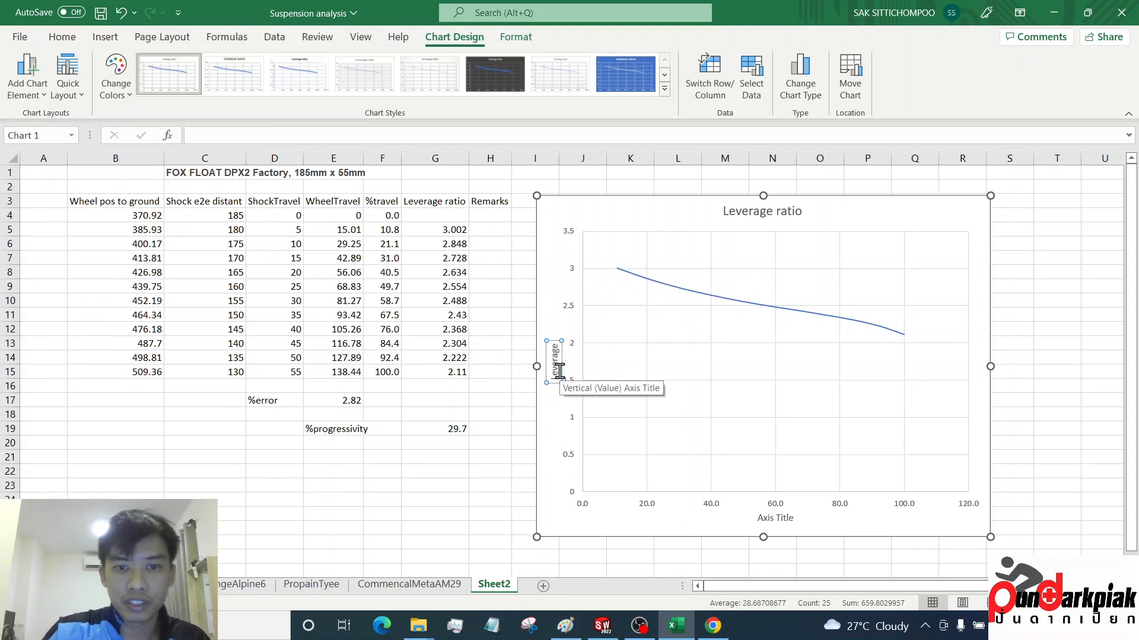
type(" Ratio")
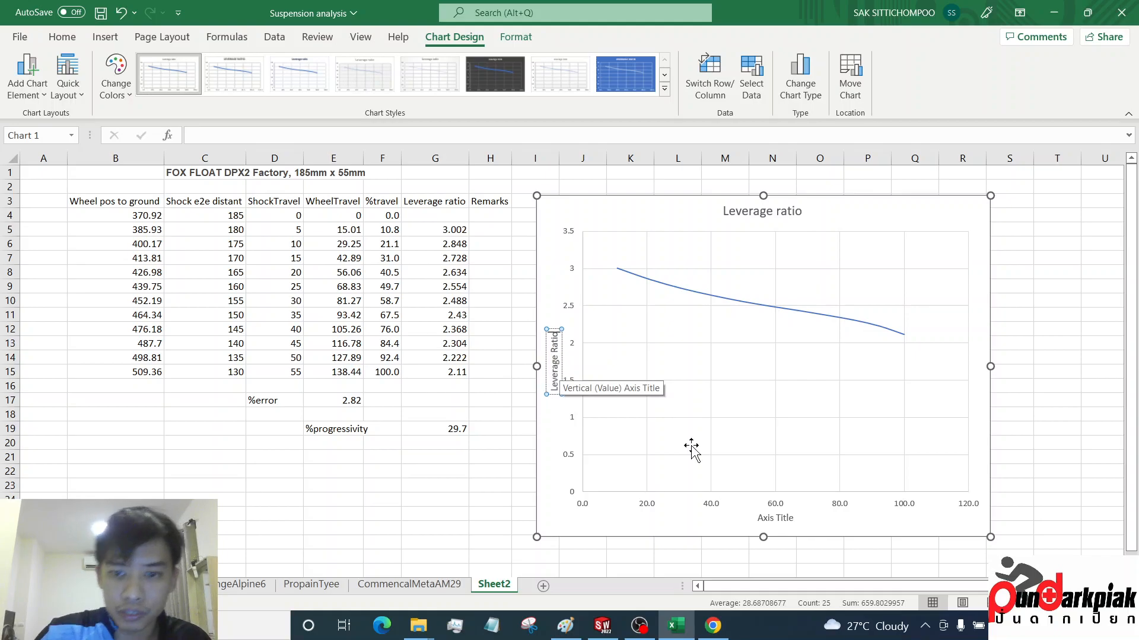
Change the chart's horizontal axis title to "% wheel travel"
left_click(774, 520)
triple_click(777, 519)
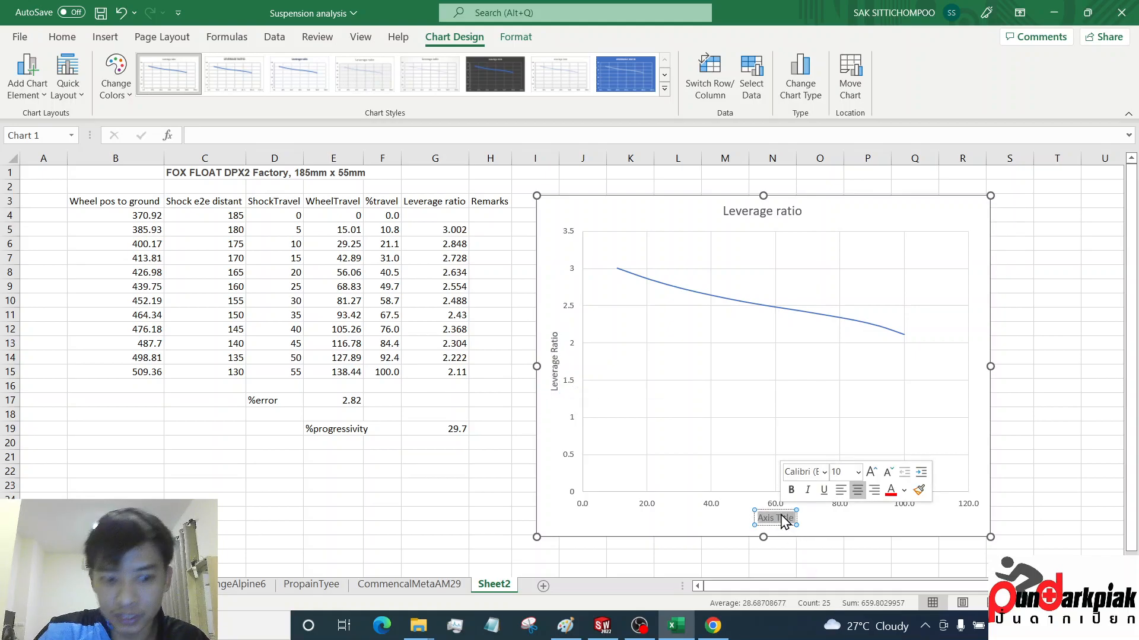
type("% wheel")
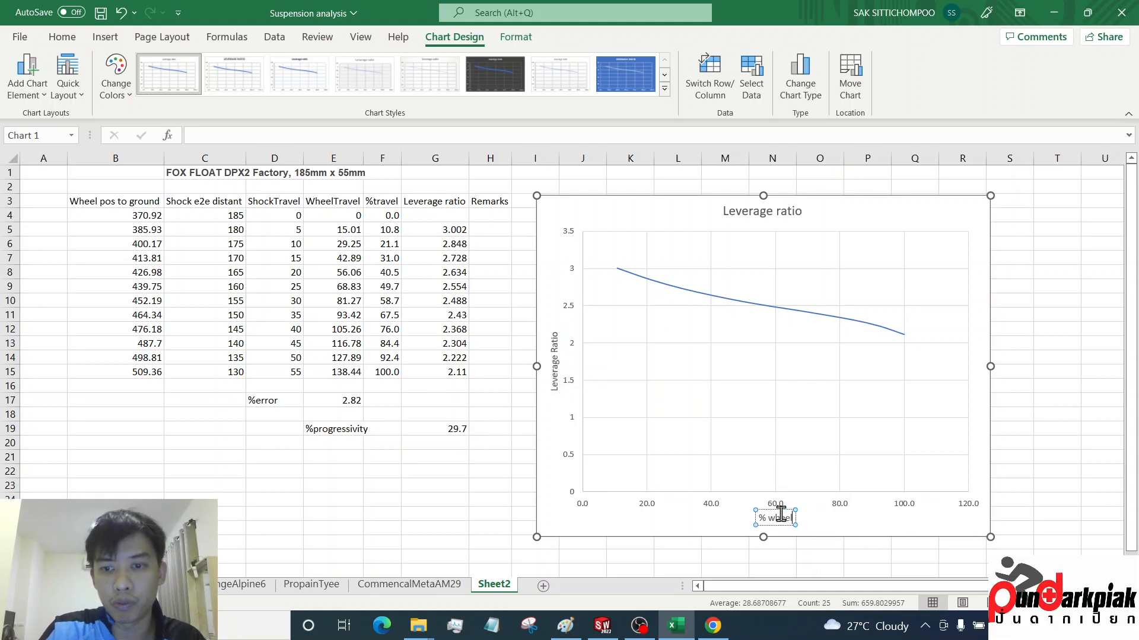
type(" travel")
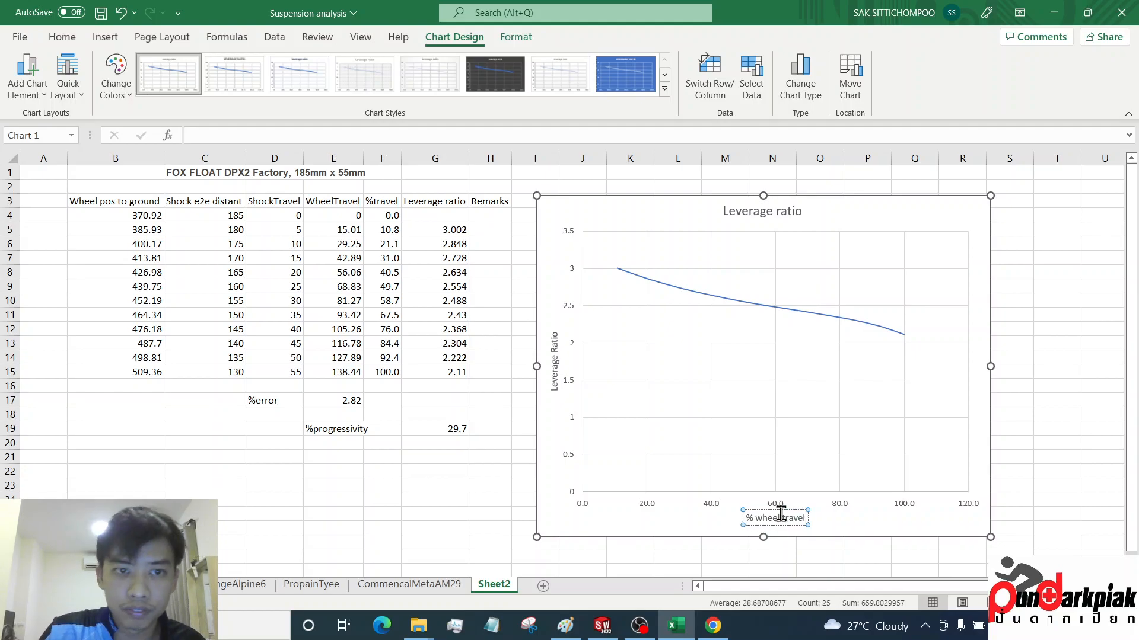
key("Return")
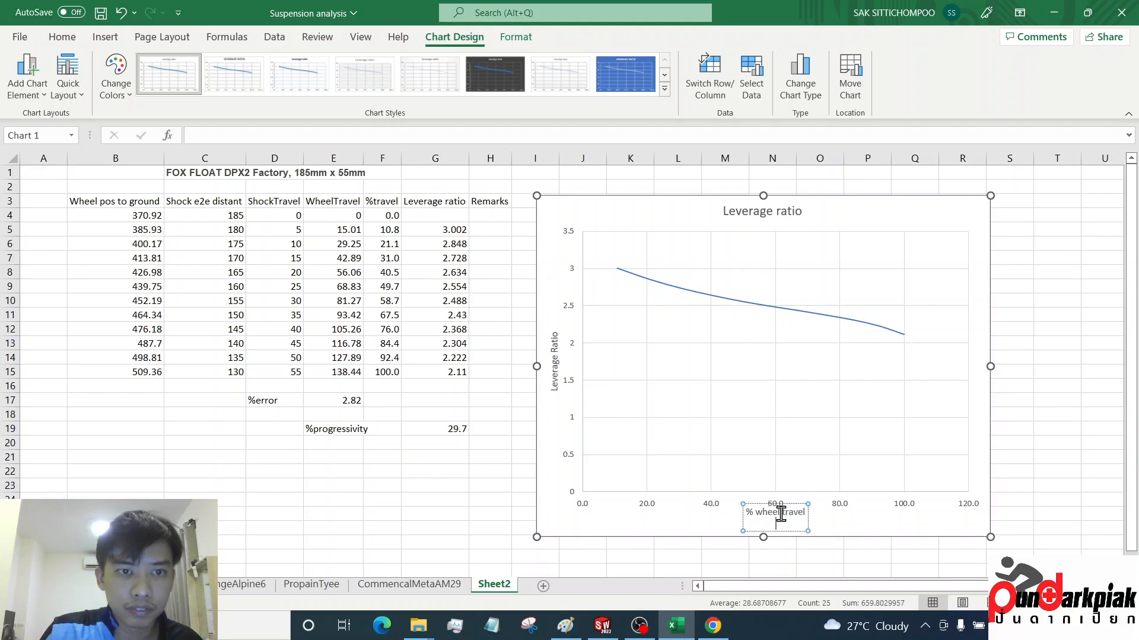
key("BackSpace")
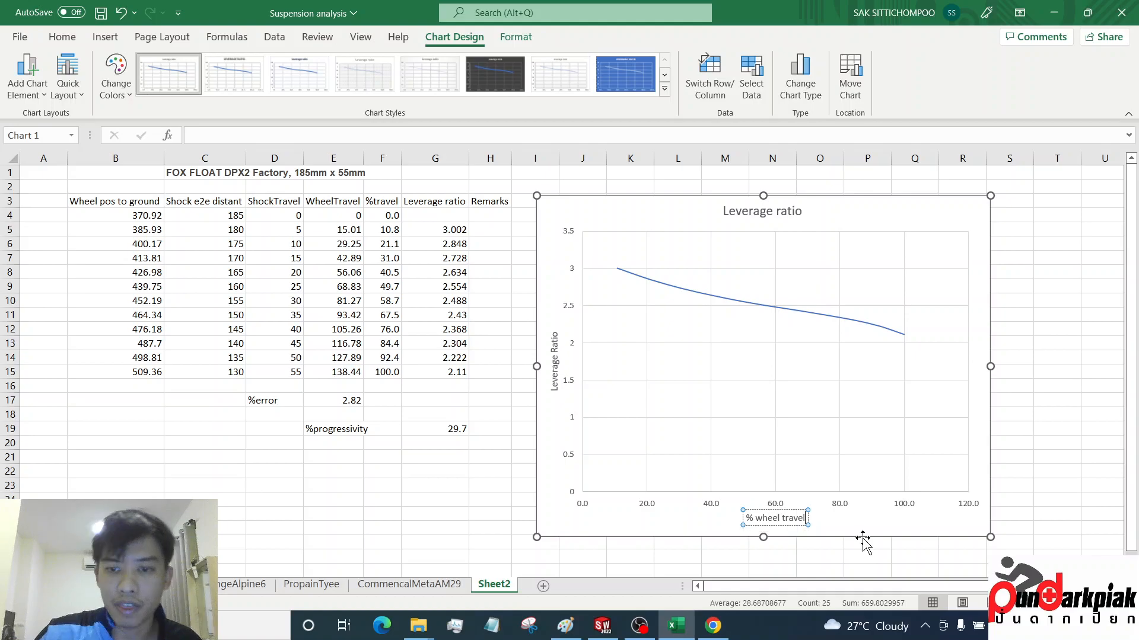
left_click(435, 471)
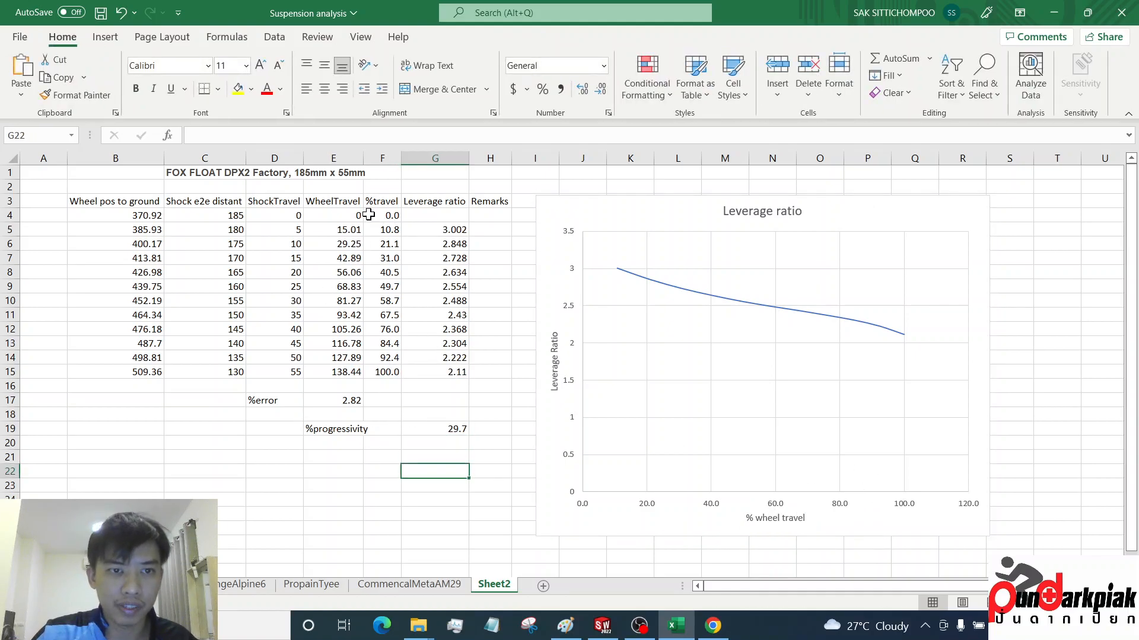
Examine the %travel formula in cell F4 and leave it as it is
left_click(386, 215)
double_click(387, 215)
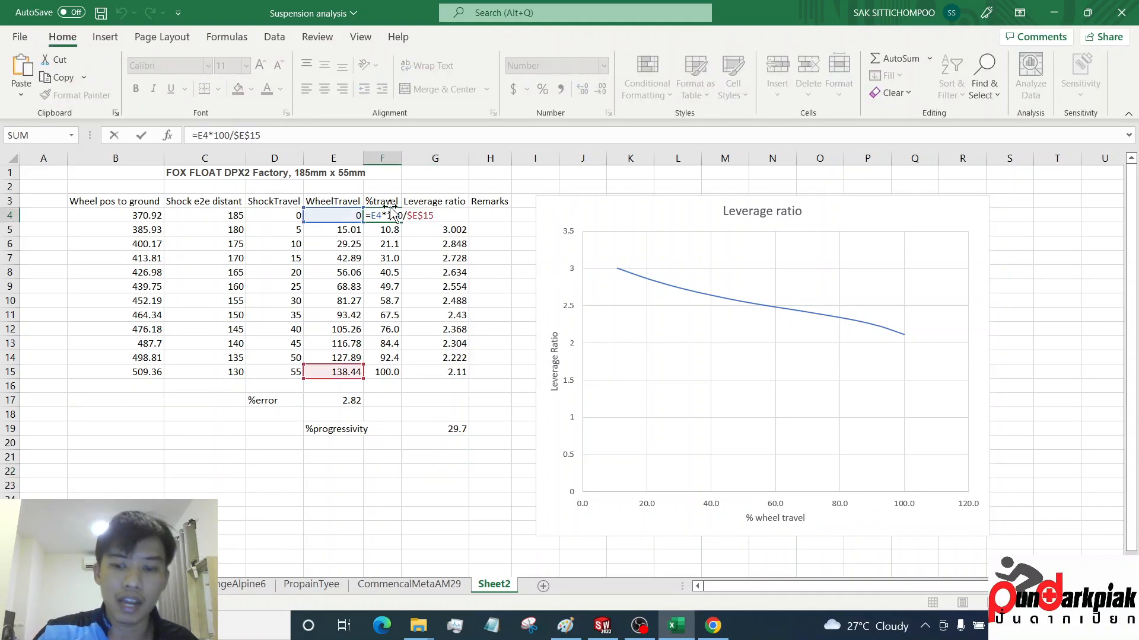
key("Return")
Format all of the chart's text in black at font size 16
double_click(551, 510)
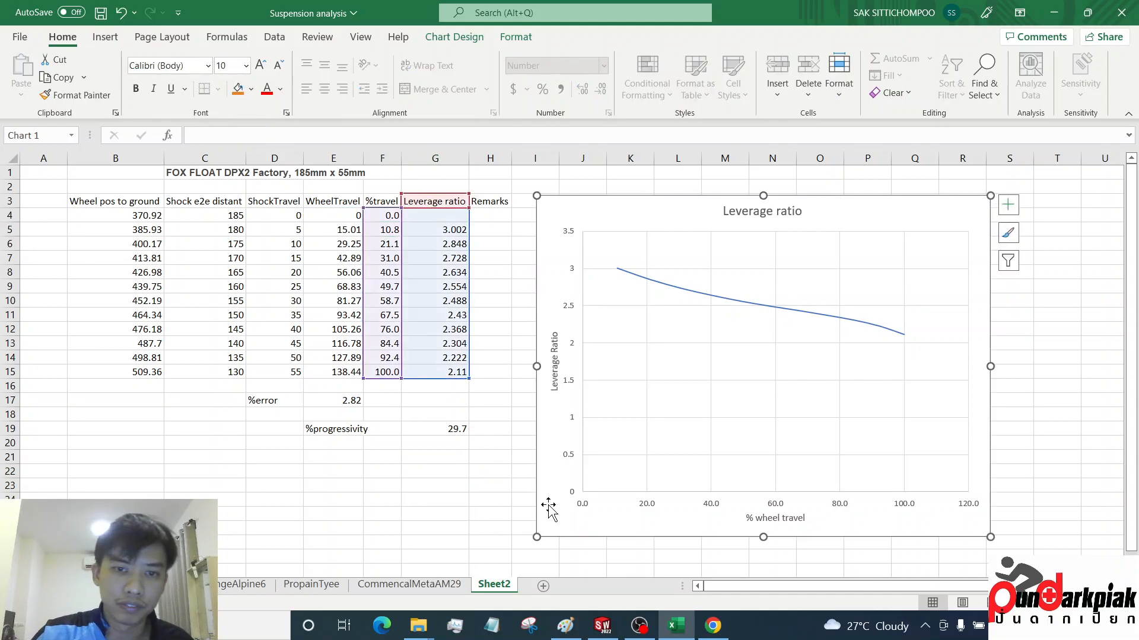
left_click(59, 37)
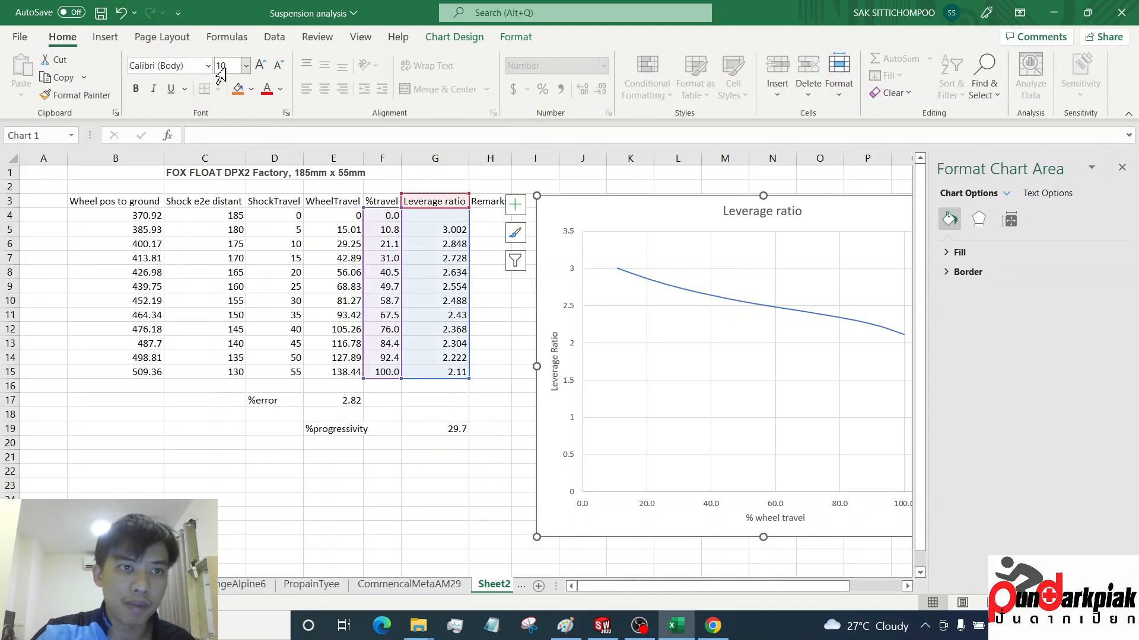
left_click(274, 87)
left_click(277, 109)
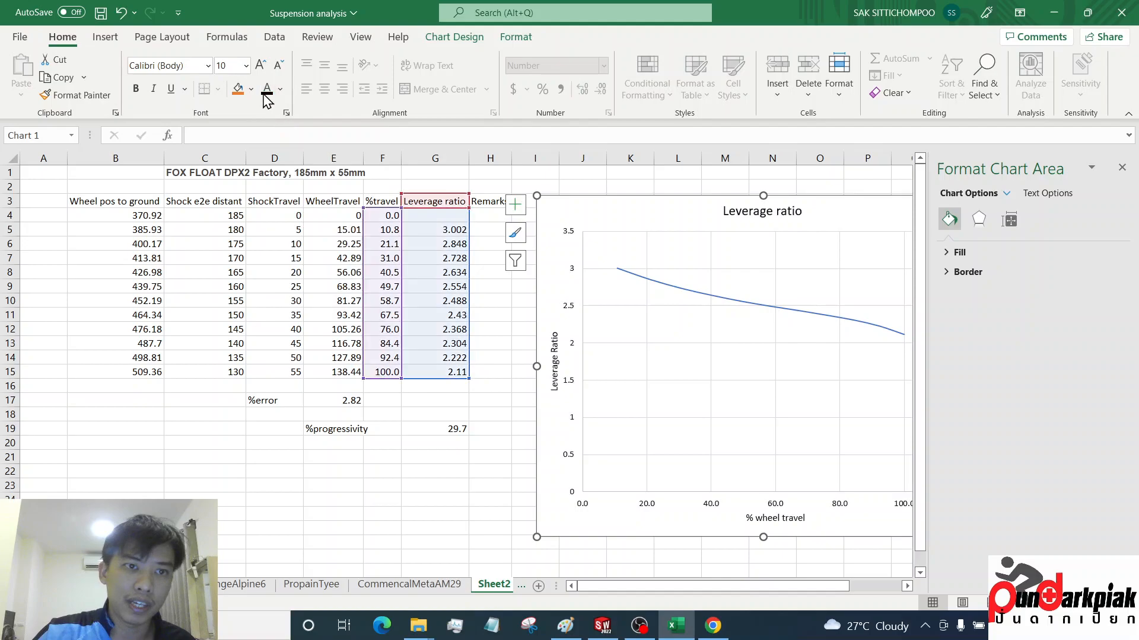
left_click(246, 66)
left_click(227, 209)
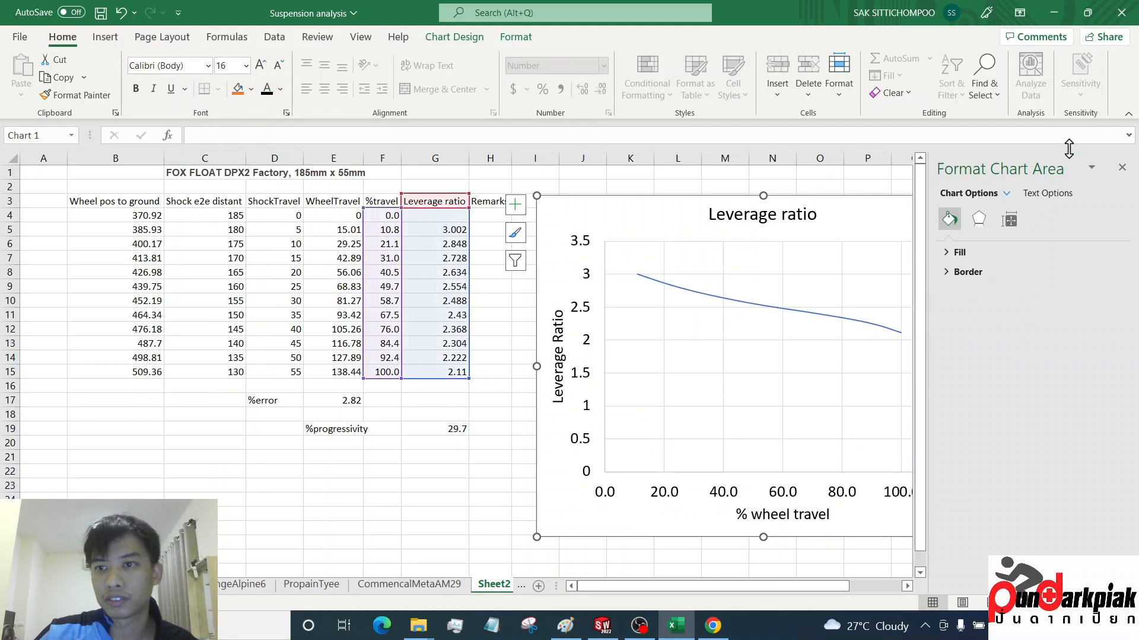
left_click(1121, 172)
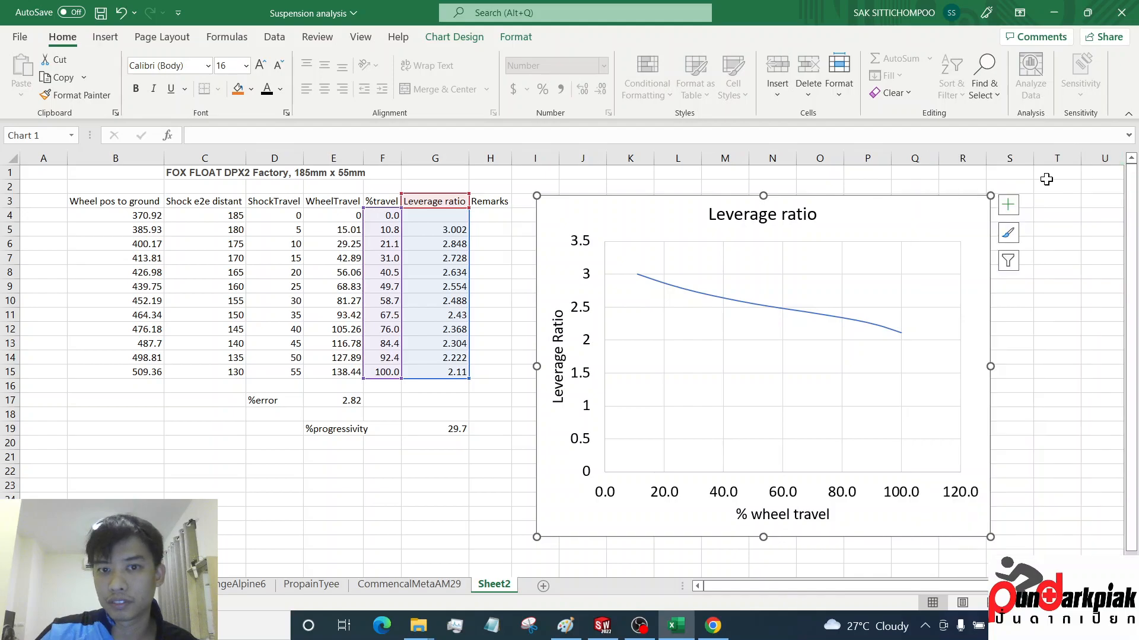
Set the minimum bound of the chart's vertical axis to 2
double_click(589, 343)
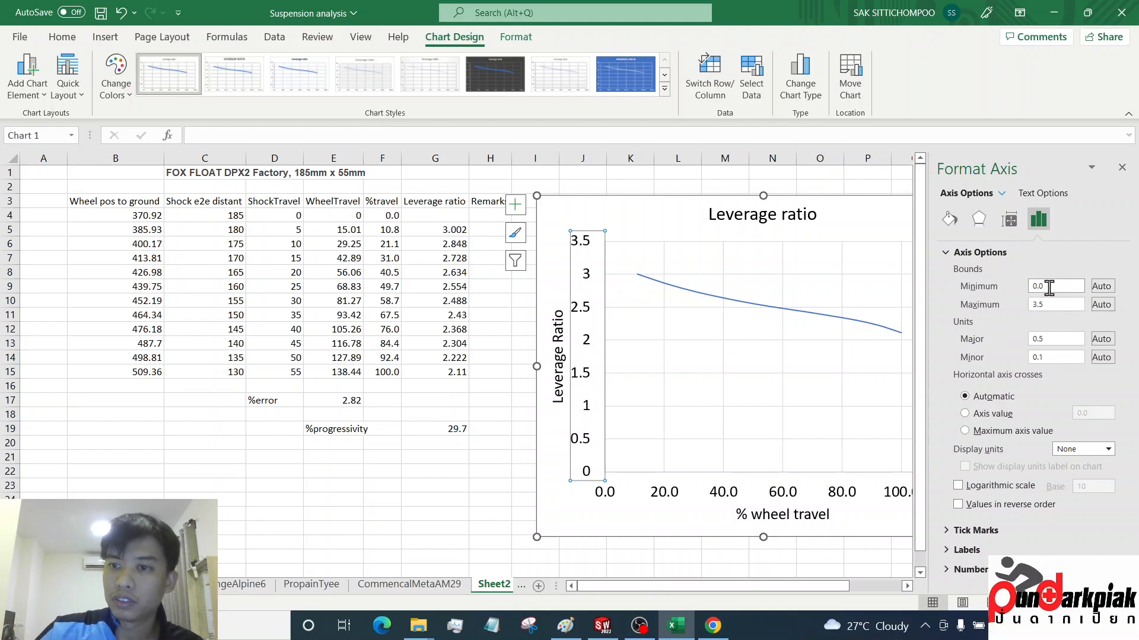
left_click_drag(1046, 288, 970, 253)
type("2")
key("Return")
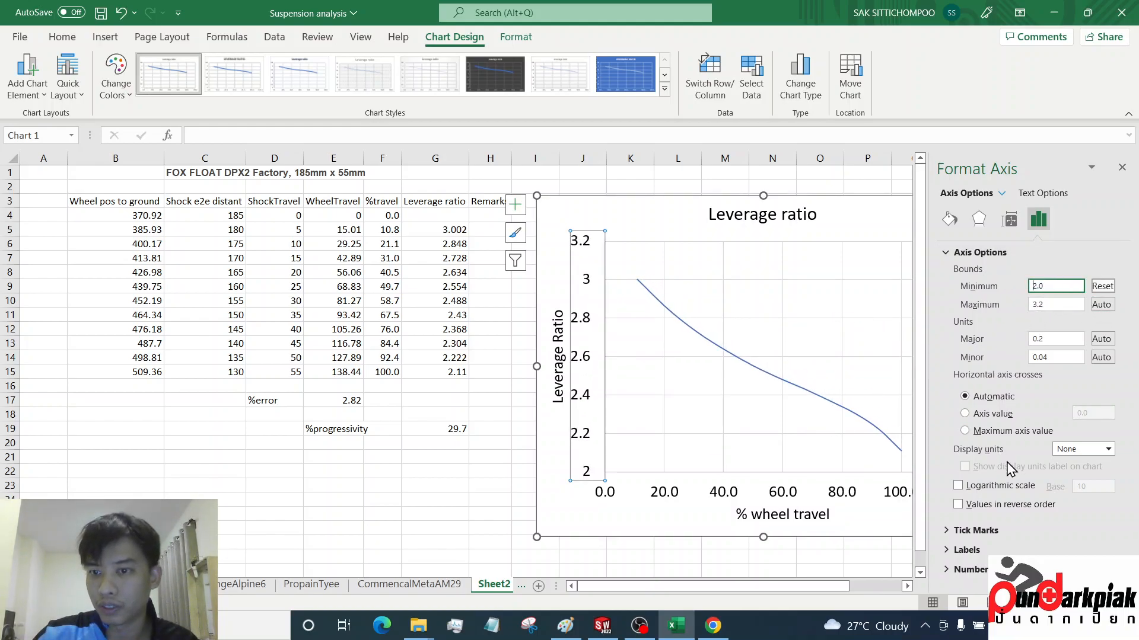
Format the vertical axis labels as Number with 1 decimal place
left_click(969, 569)
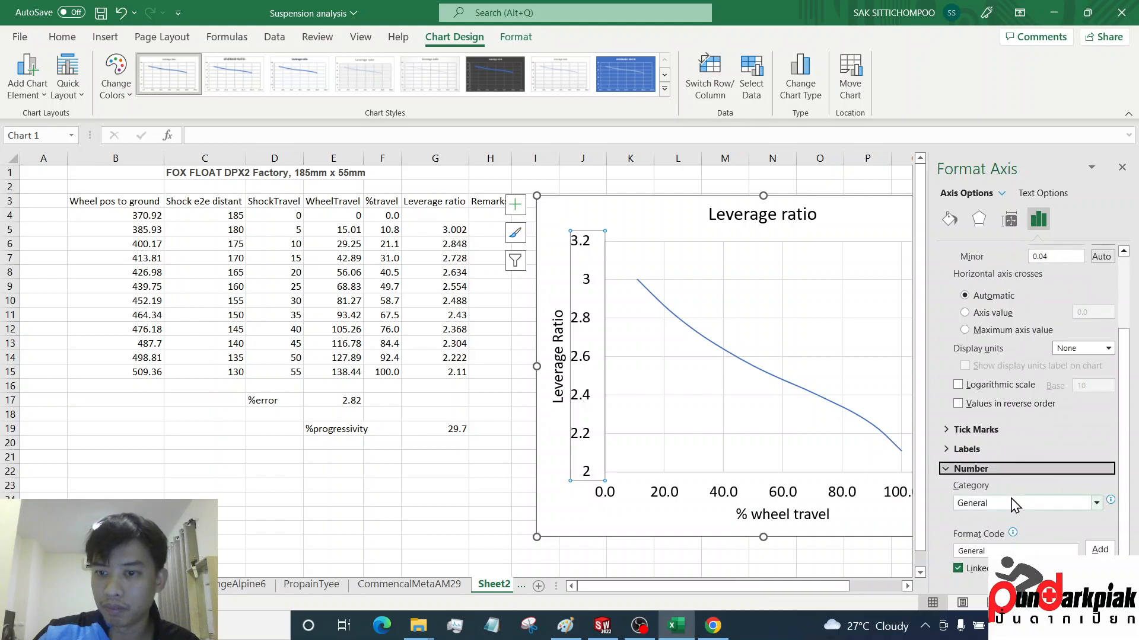
left_click(1016, 501)
left_click(1032, 345)
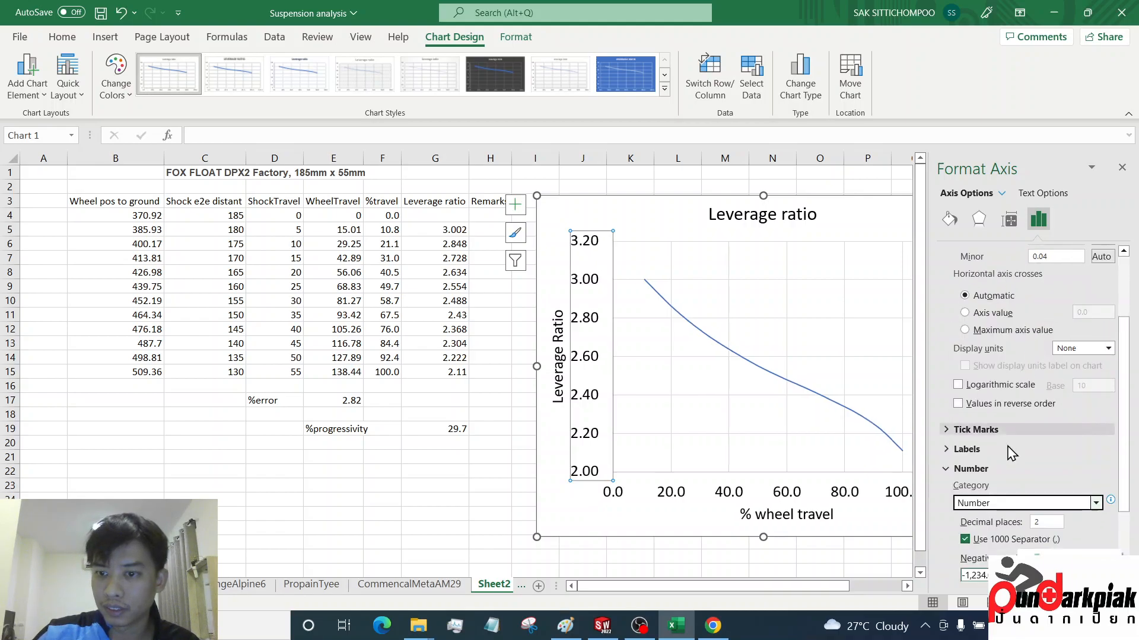
left_click_drag(801, 591, 853, 591)
double_click(1047, 522)
type("1")
key("Return")
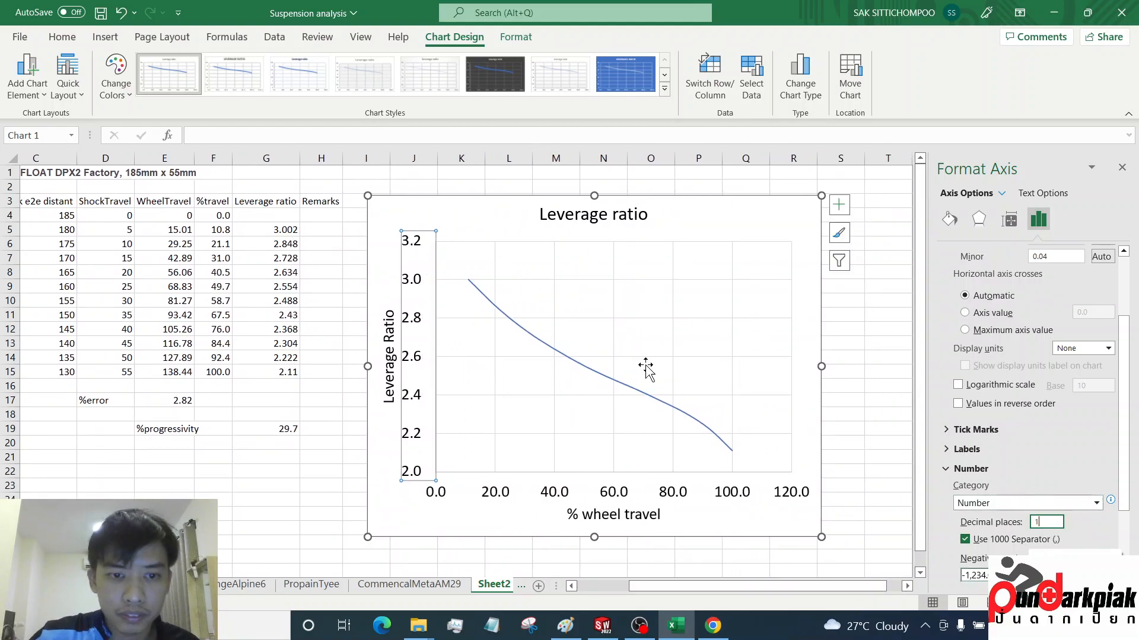
Set the horizontal axis number format to General and save the workbook
left_click(594, 492)
left_click(1068, 503)
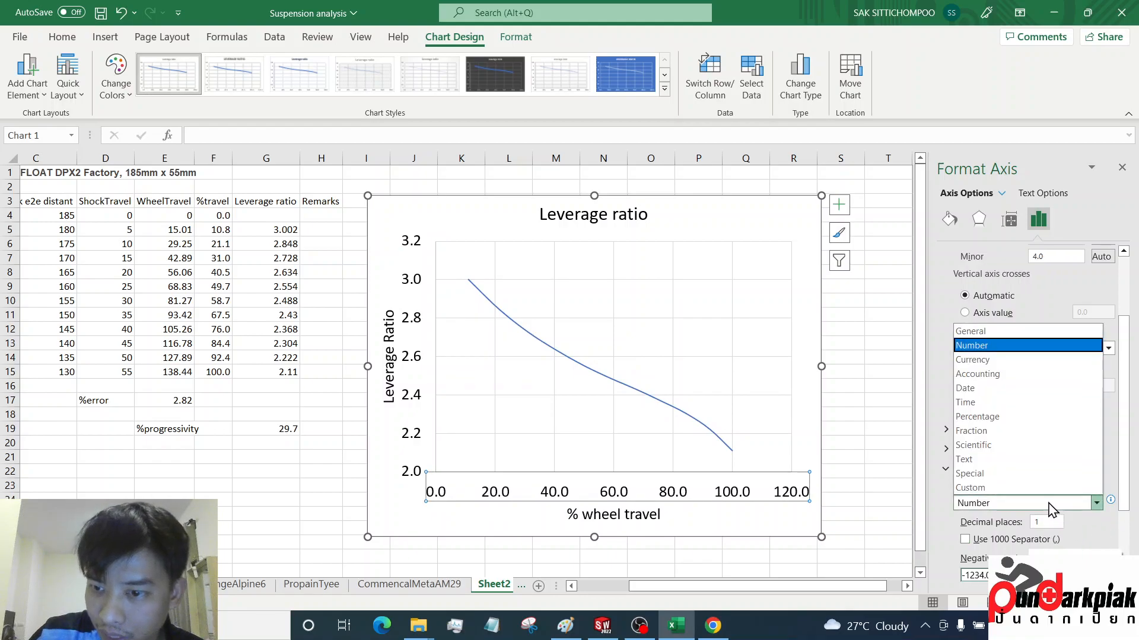
left_click(984, 329)
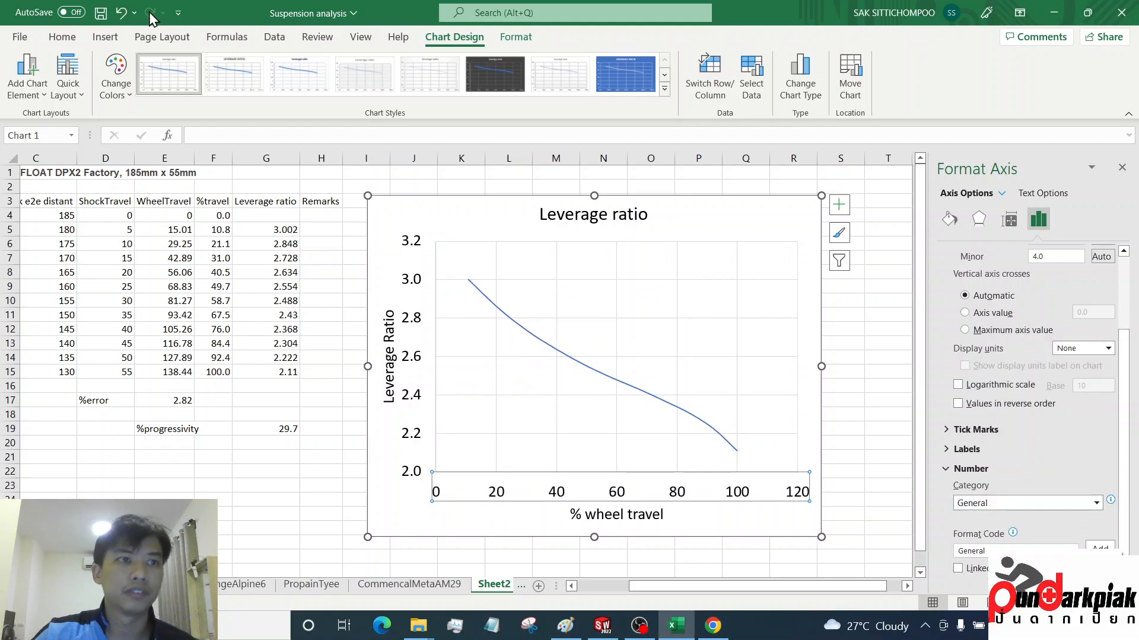
left_click(101, 12)
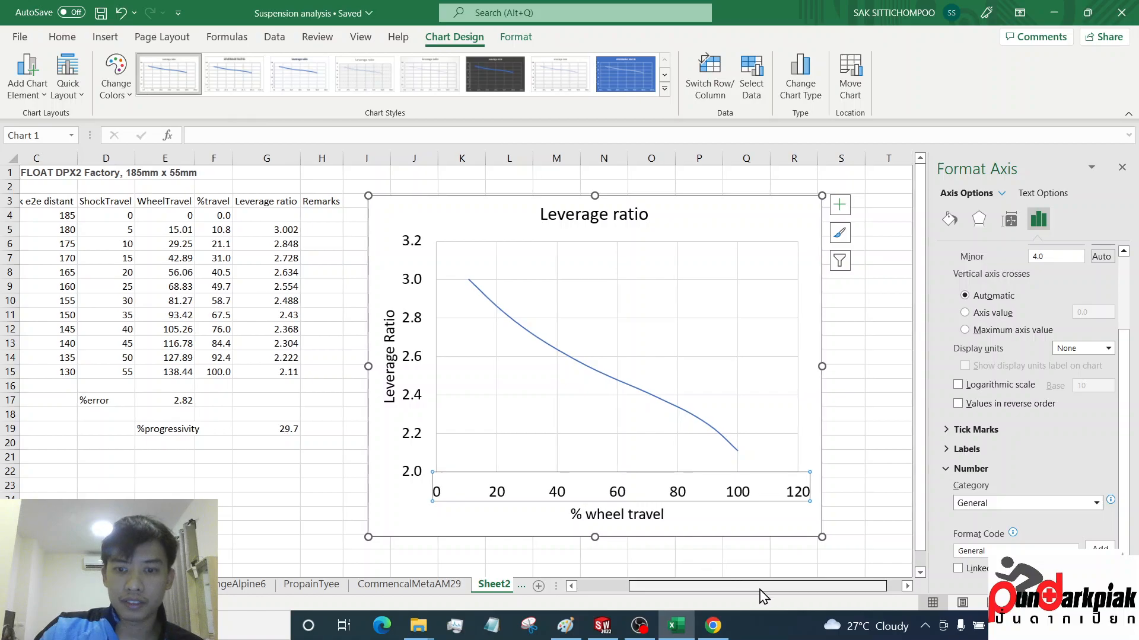
Close the axis formatting options and examine the progressivity formula in G19 alongside the finished chart
left_click(869, 500)
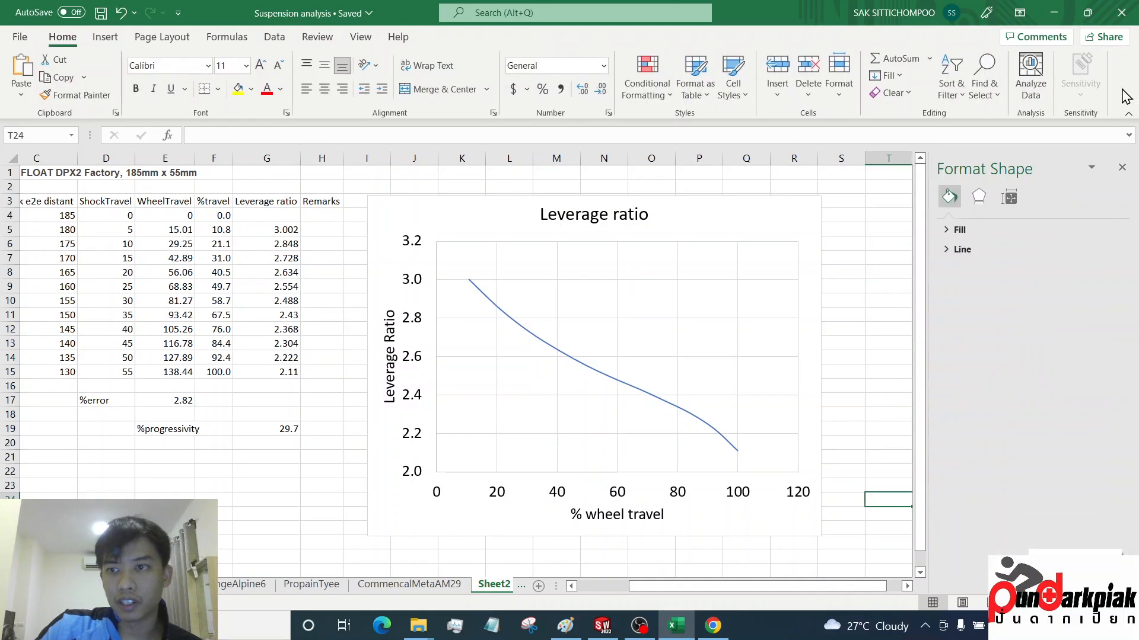
left_click(1122, 168)
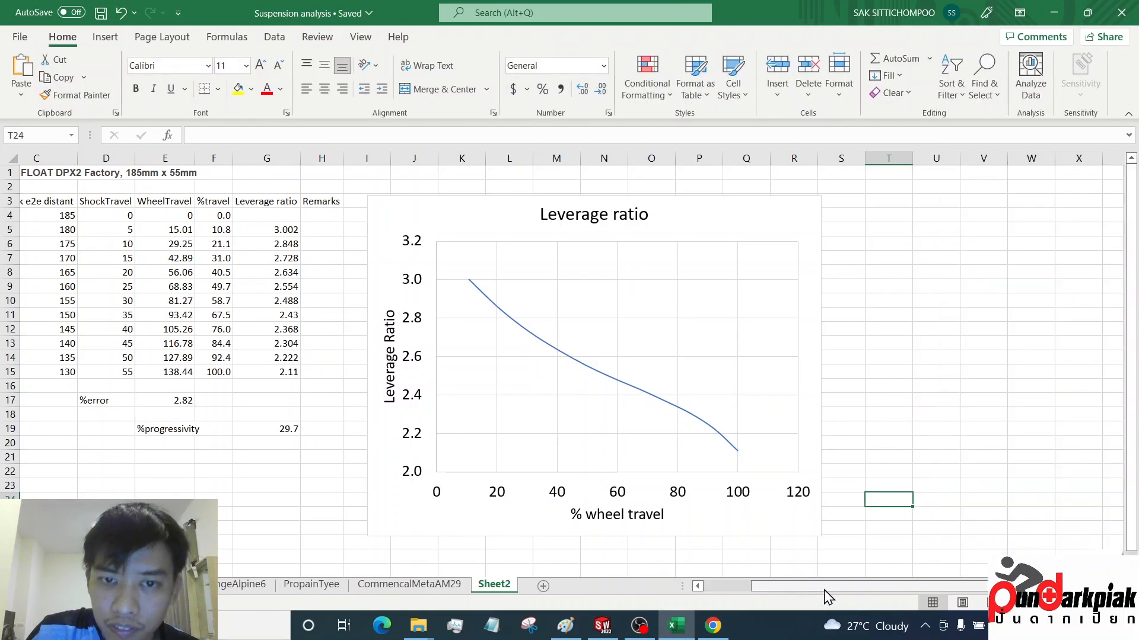
left_click(806, 586)
left_click_drag(835, 576, 776, 575)
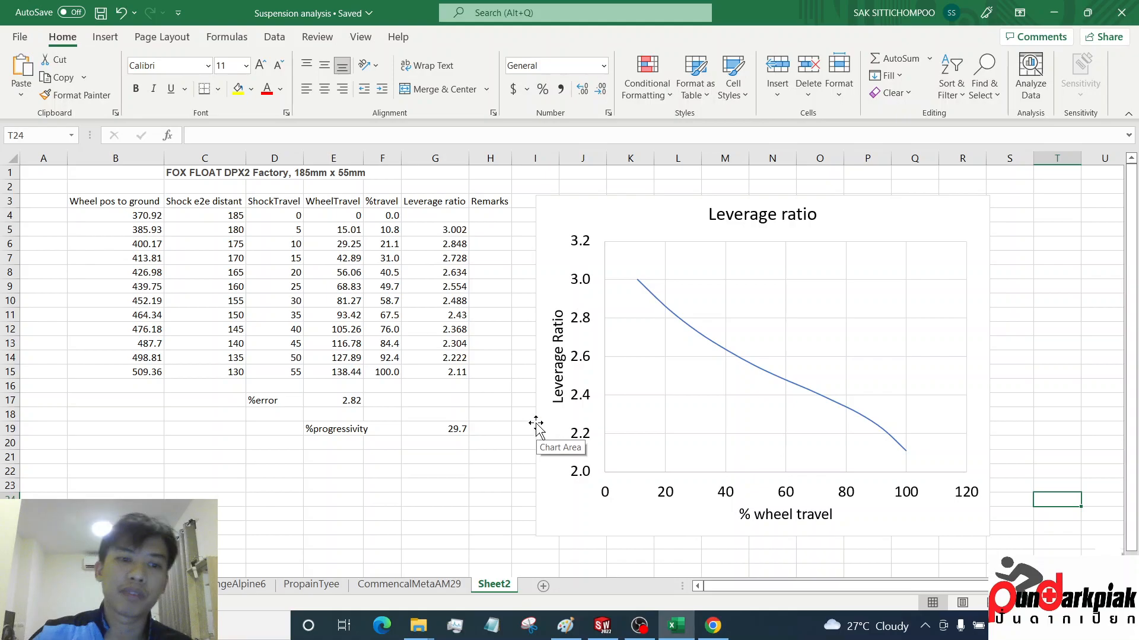
left_click(435, 427)
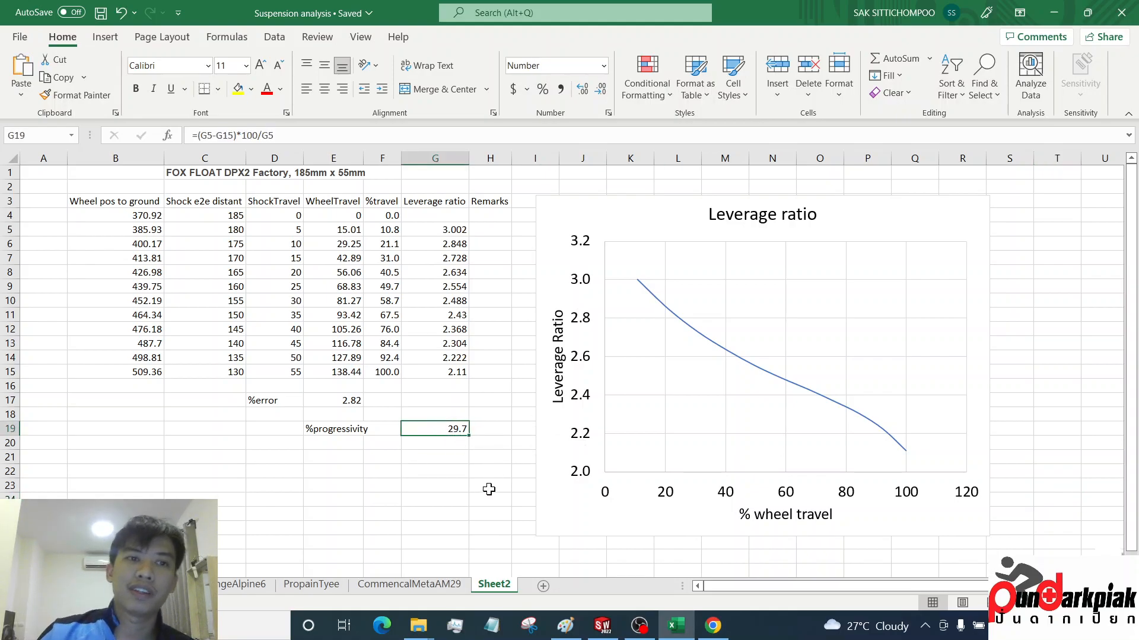
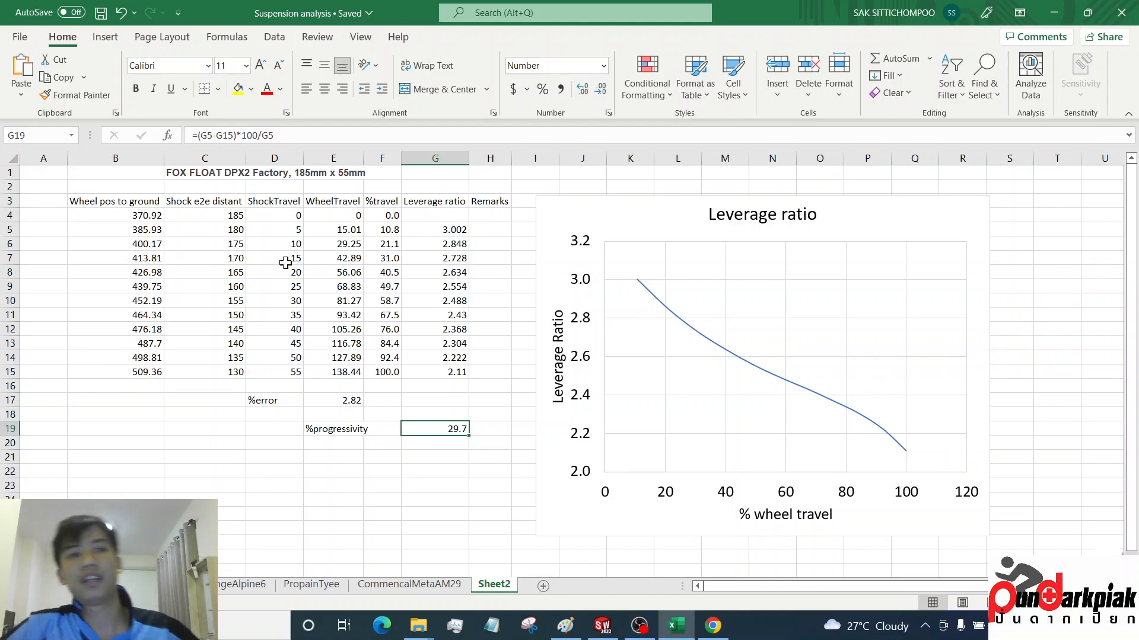
Rename Sheet2, which holds the finished leverage ratio chart, as PivotSwitchBlade
double_click(501, 584)
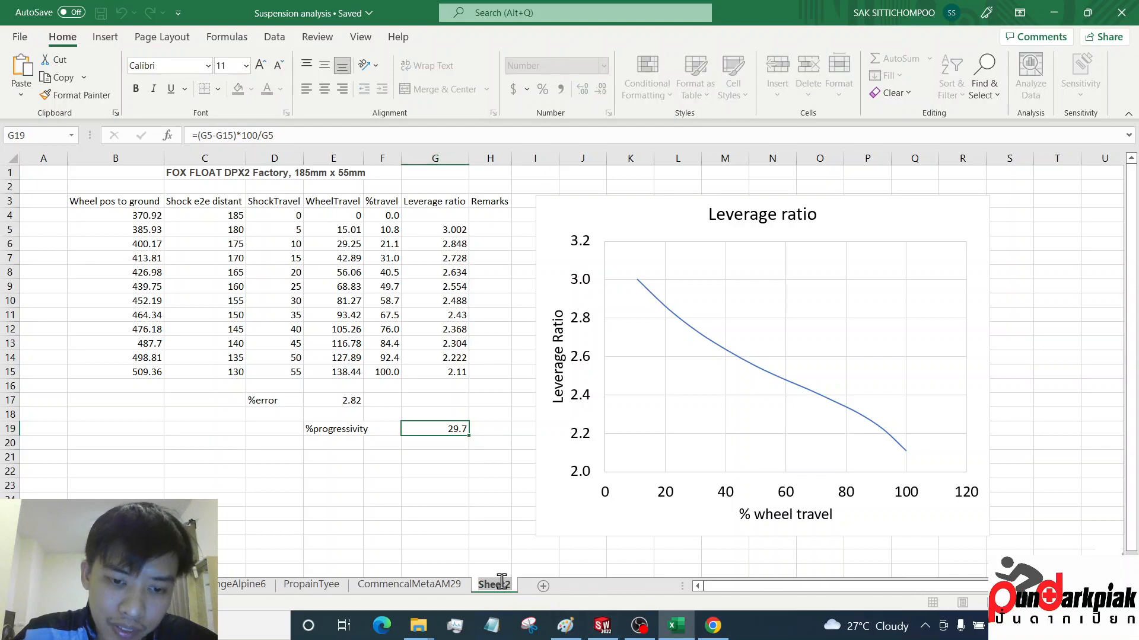
type("PivotSwitchBlade")
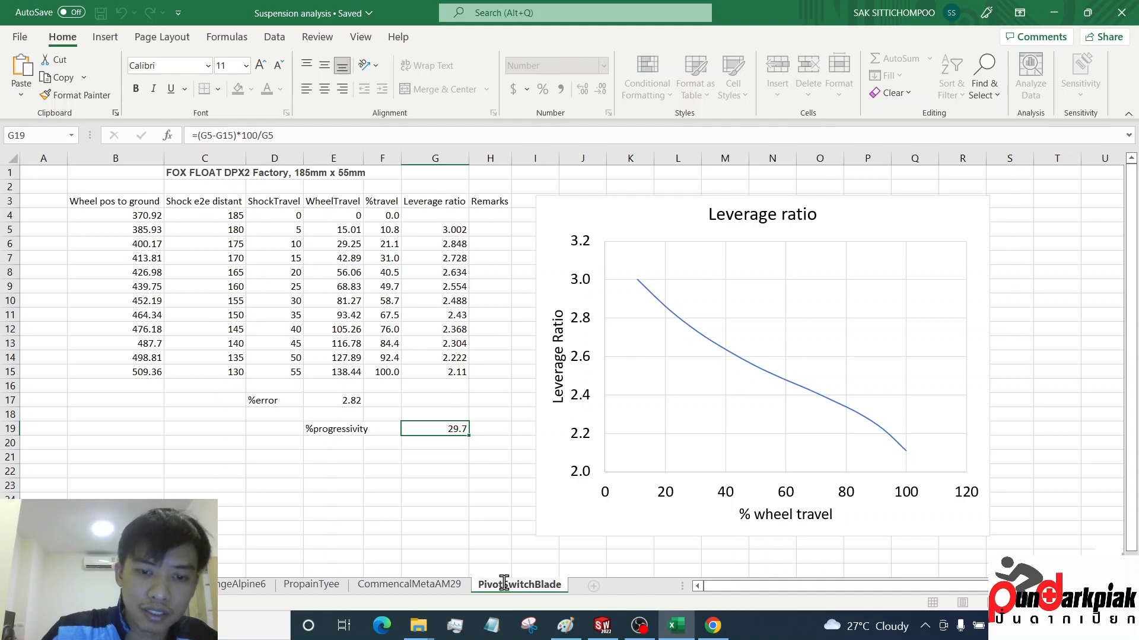
left_click(374, 518)
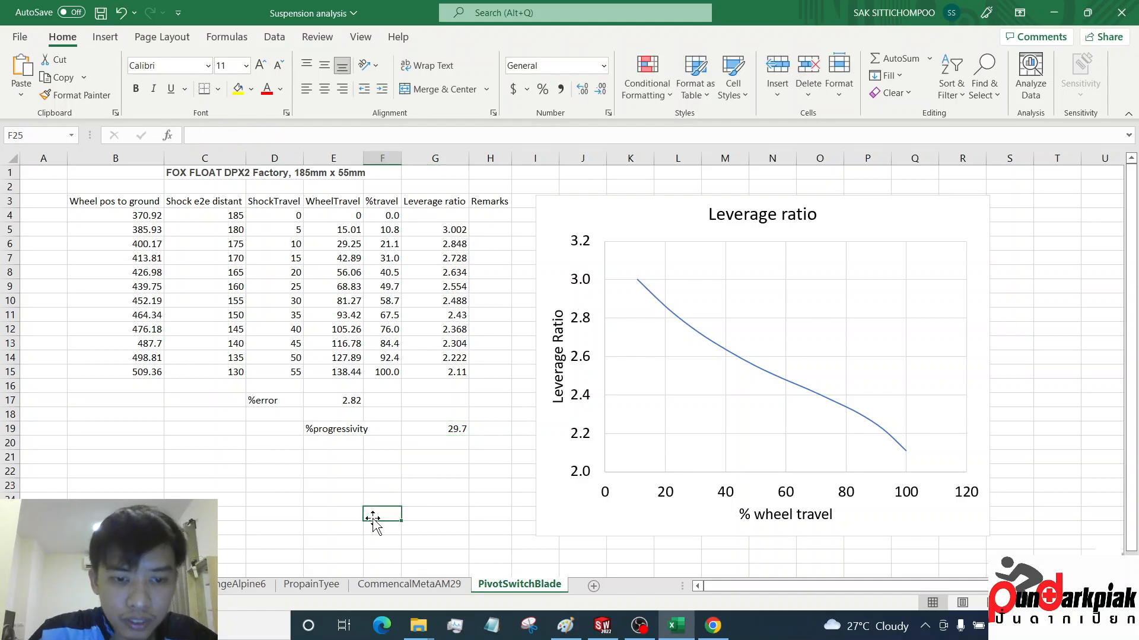
Examine the CommencalMetaAM29 sheet, including its SOLIDWORKS linkage picture and leverage ratio chart, for comparison with the Pivot
left_click(400, 587)
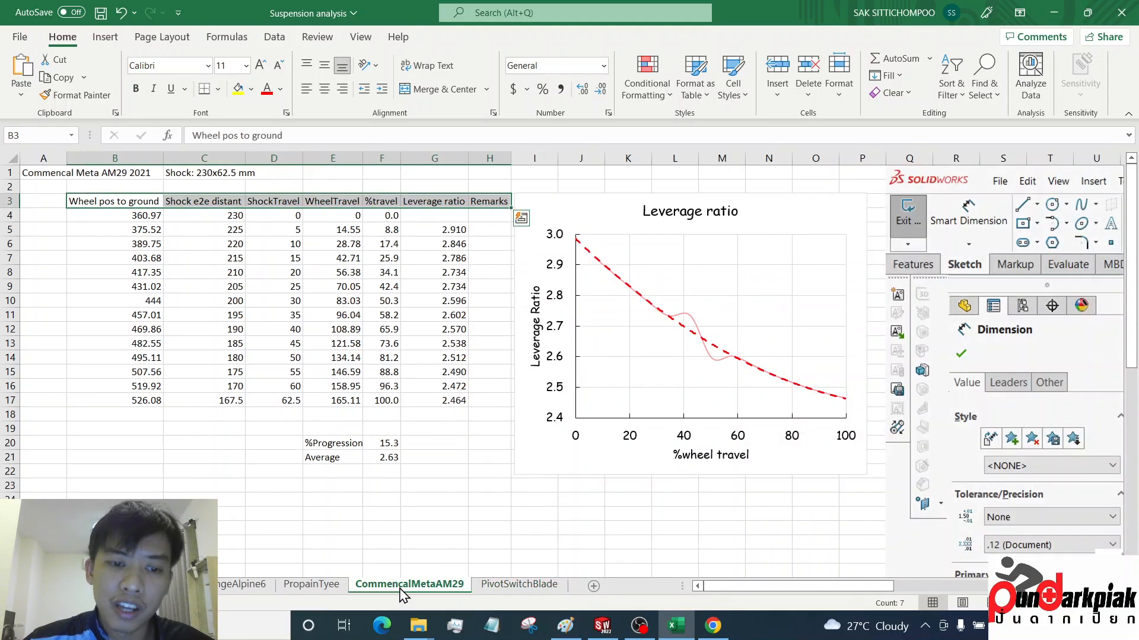
left_click_drag(748, 592, 937, 592)
scroll(940, 451, "down", 7)
left_click_drag(1131, 439, 1131, 407)
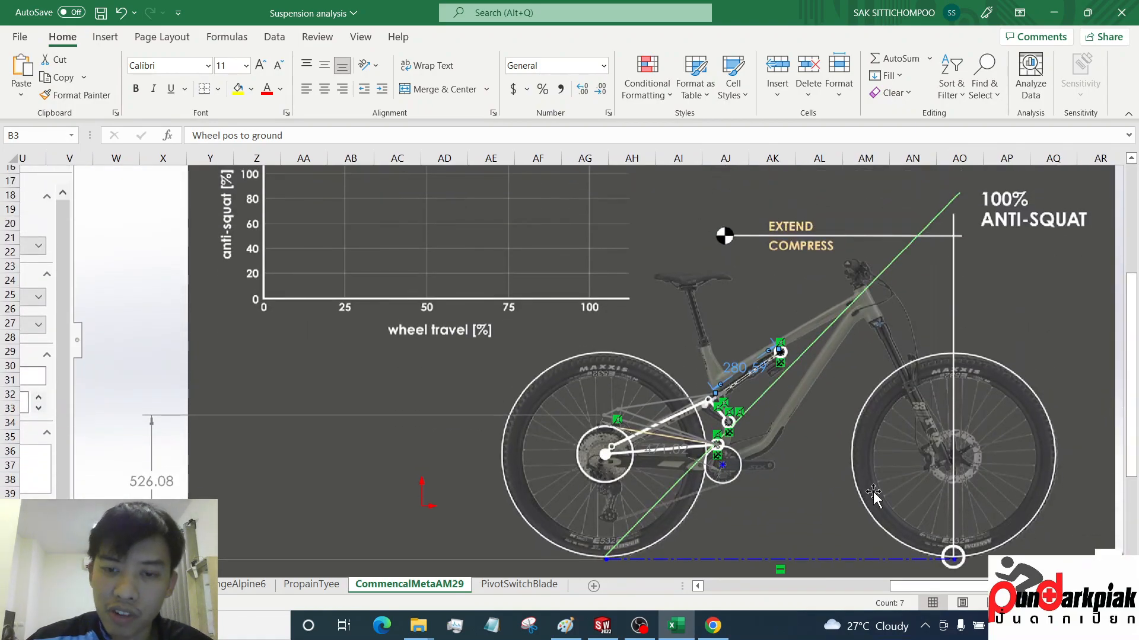
left_click_drag(938, 598, 645, 571)
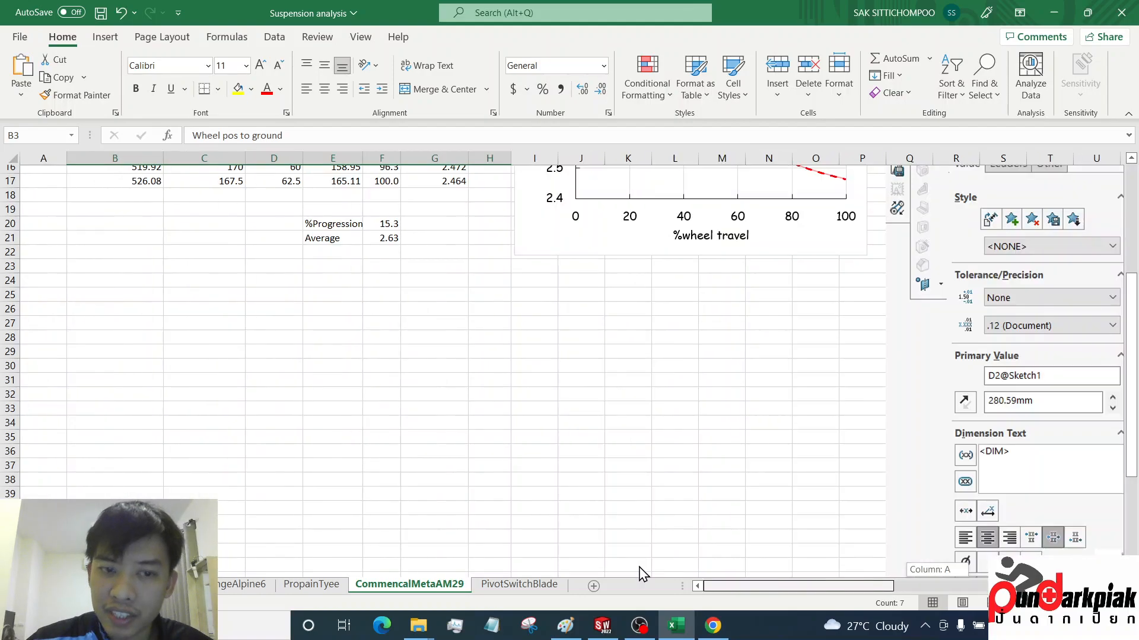
scroll(693, 447, "up", 5)
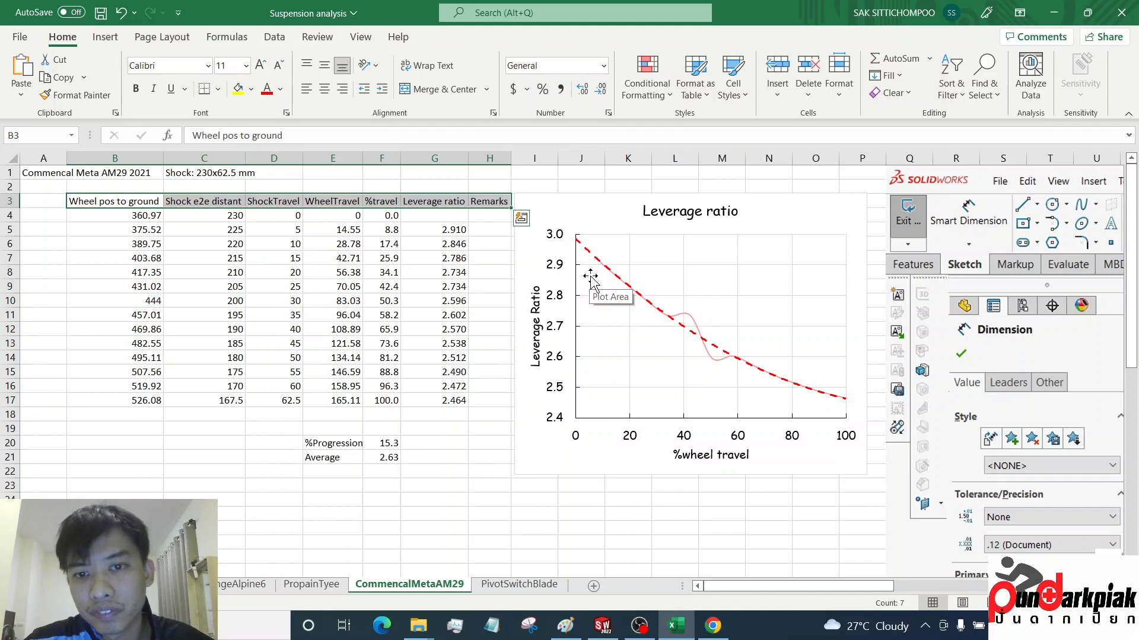
mouse_move(686, 326)
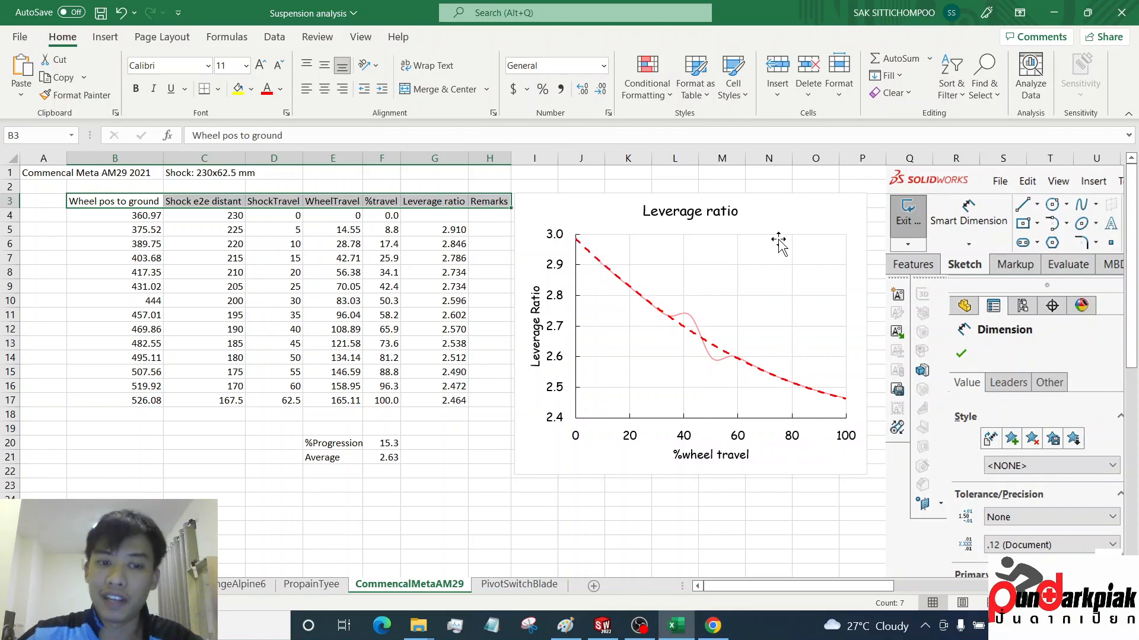
On the PropainTyee sheet, enter the text TYEE in cell E25 below the progression and average values
left_click(311, 585)
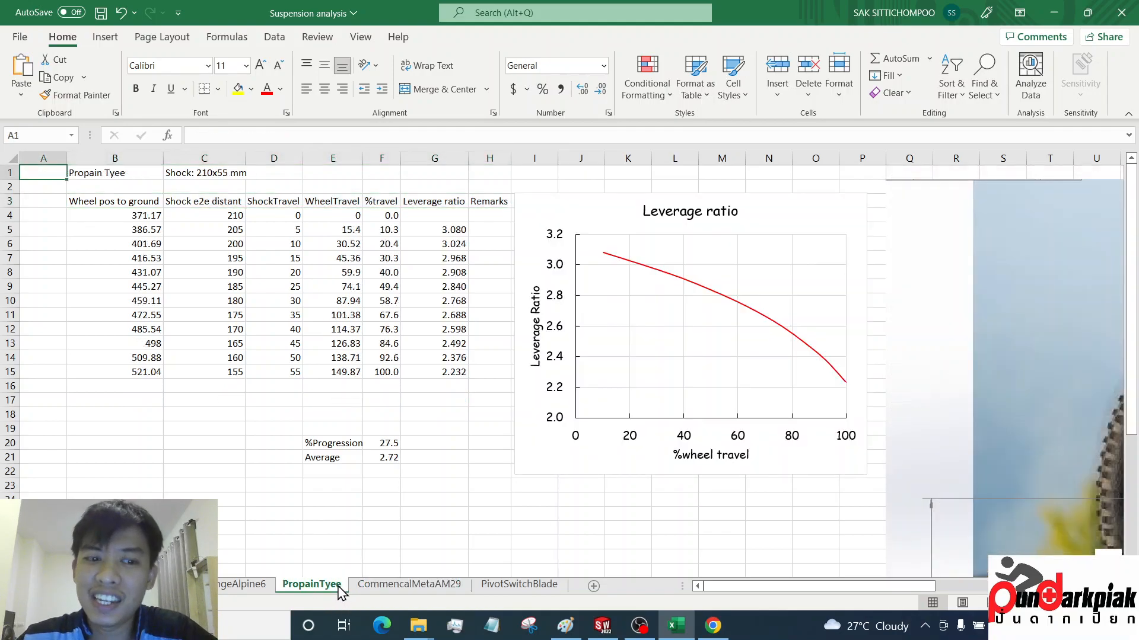
left_click(344, 520)
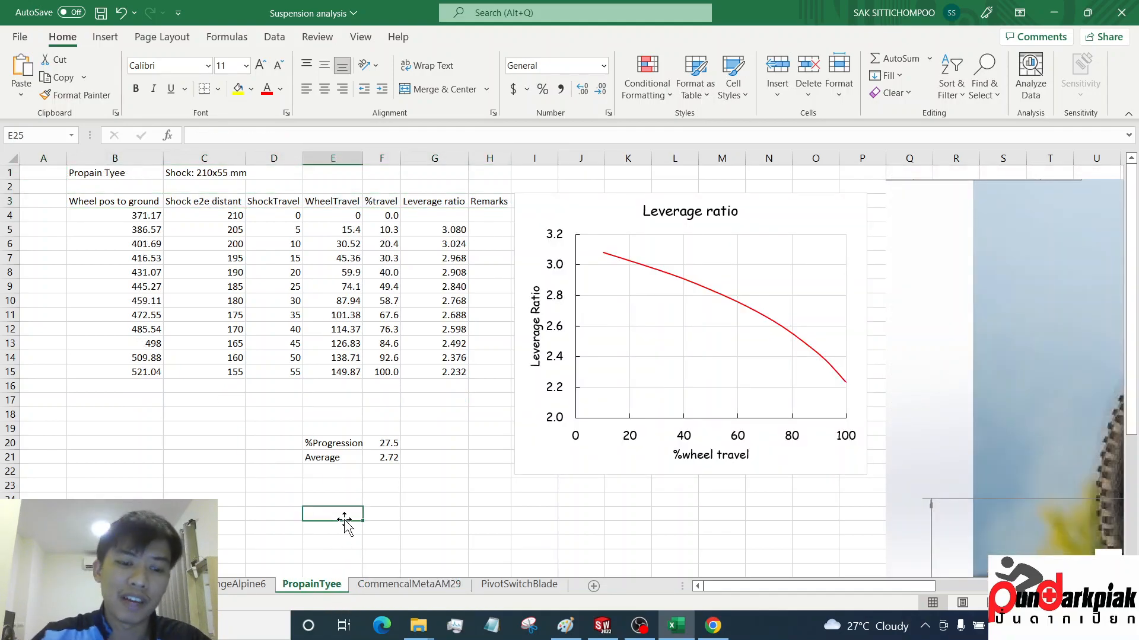
type("TYEE")
key("Return")
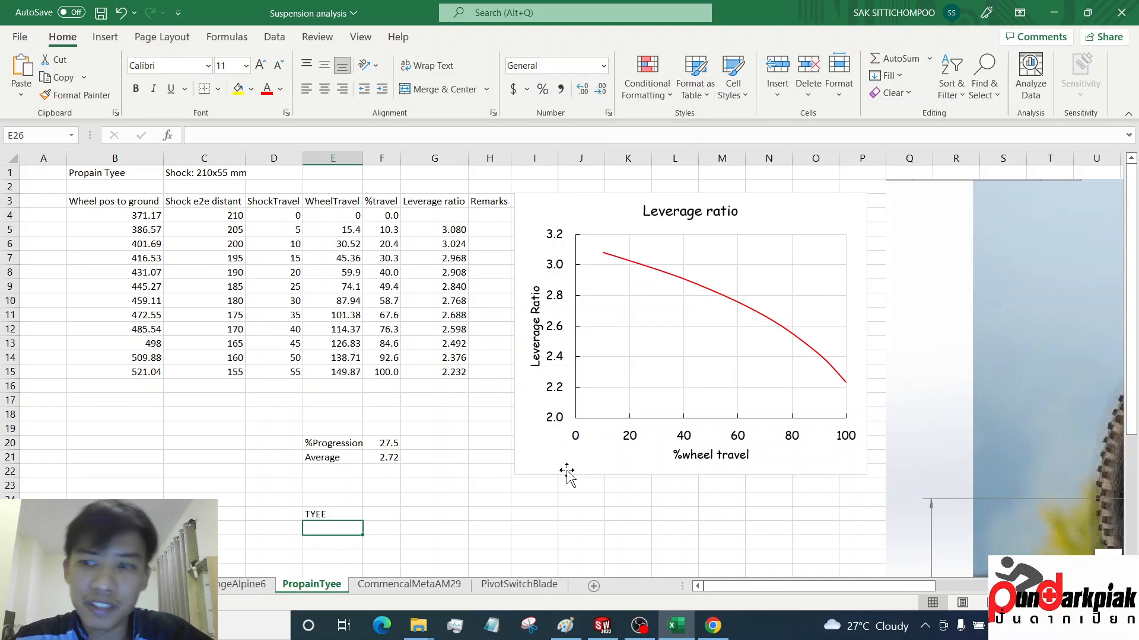
Examine the Propain Tyee bike picture with its sketched suspension linkage beside the leverage ratio chart
left_click_drag(824, 586, 1002, 586)
scroll(1007, 473, "down", 4)
left_click_drag(1132, 465, 1136, 378)
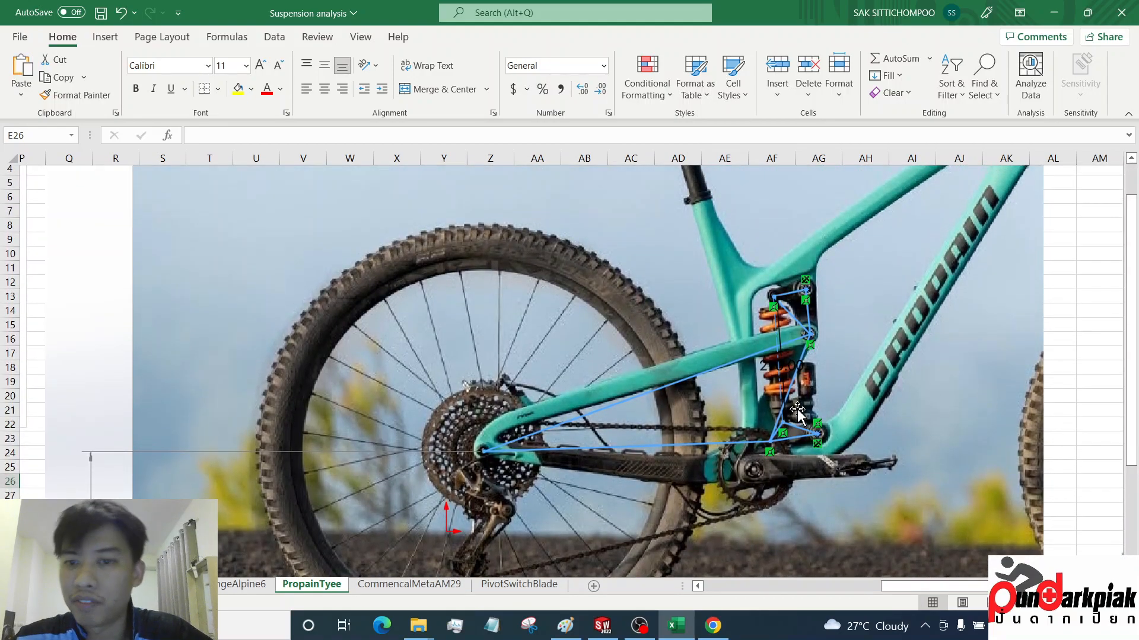